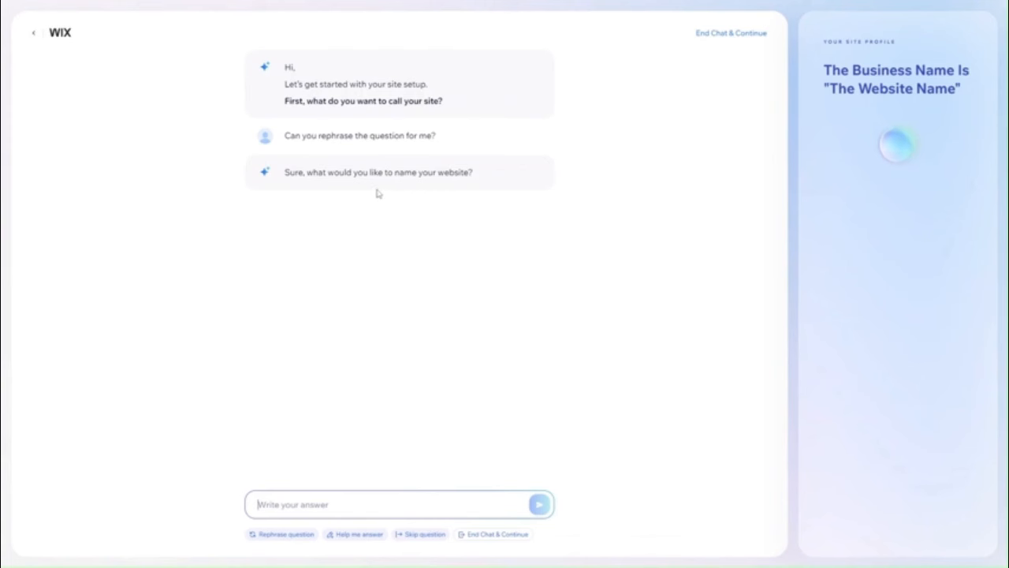
- Ask the setup chat for help answering the site name question, and give the business name as "All About Wellbeing"
{"action": "left_click", "coordinate": [356, 536]}
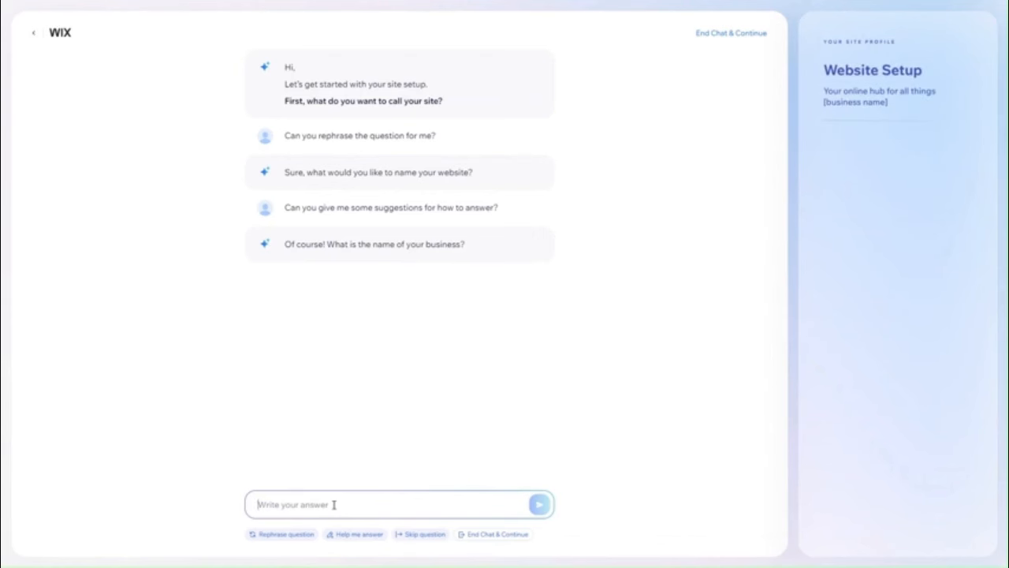
{"action": "type", "text": "Al"}
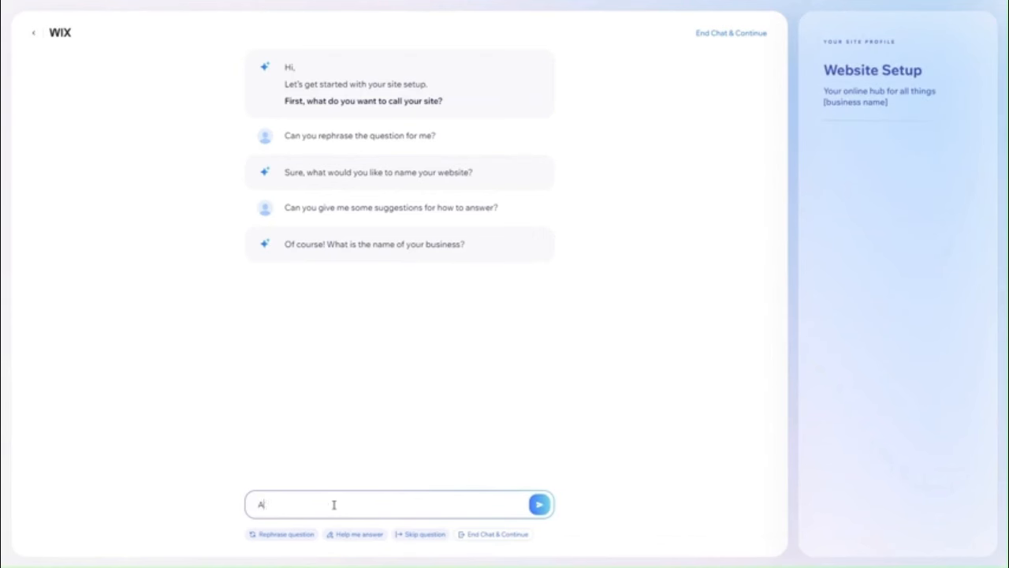
{"action": "type", "text": "l Abou"}
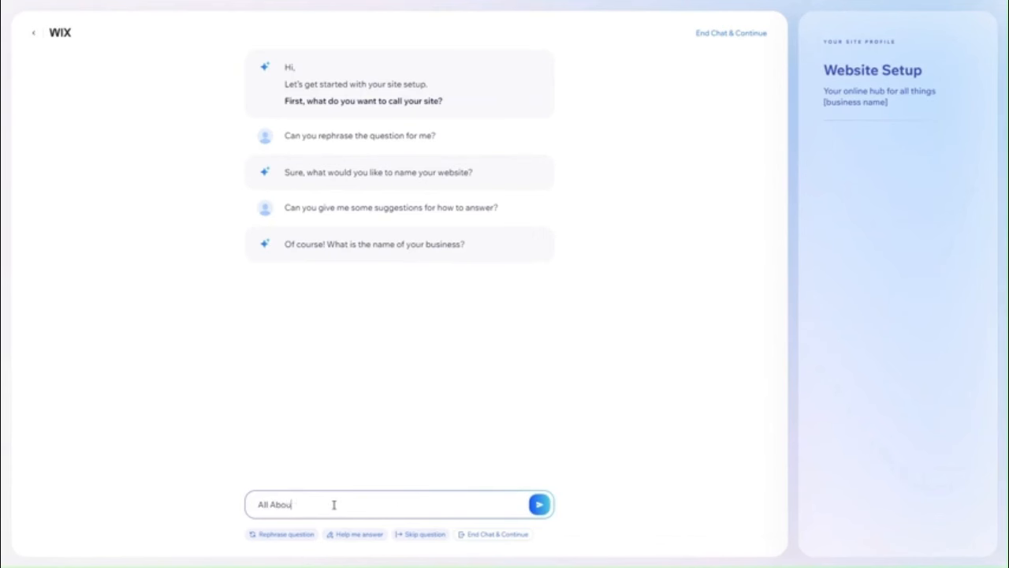
{"action": "type", "text": "t Digital Ma"}
{"action": "key", "text": "BackSpace"}
{"action": "key", "text": "BackSpace"}
{"action": "key", "text": "BackSpace"}
{"action": "key", "text": "BackSpace"}
{"action": "key", "text": "BackSpace"}
{"action": "key", "text": "BackSpace"}
{"action": "key", "text": "BackSpace"}
{"action": "key", "text": "BackSpace"}
{"action": "key", "text": "BackSpace"}
{"action": "key", "text": "BackSpace"}
{"action": "type", "text": "Wellbeing"}
{"action": "left_click", "coordinate": [540, 503]}
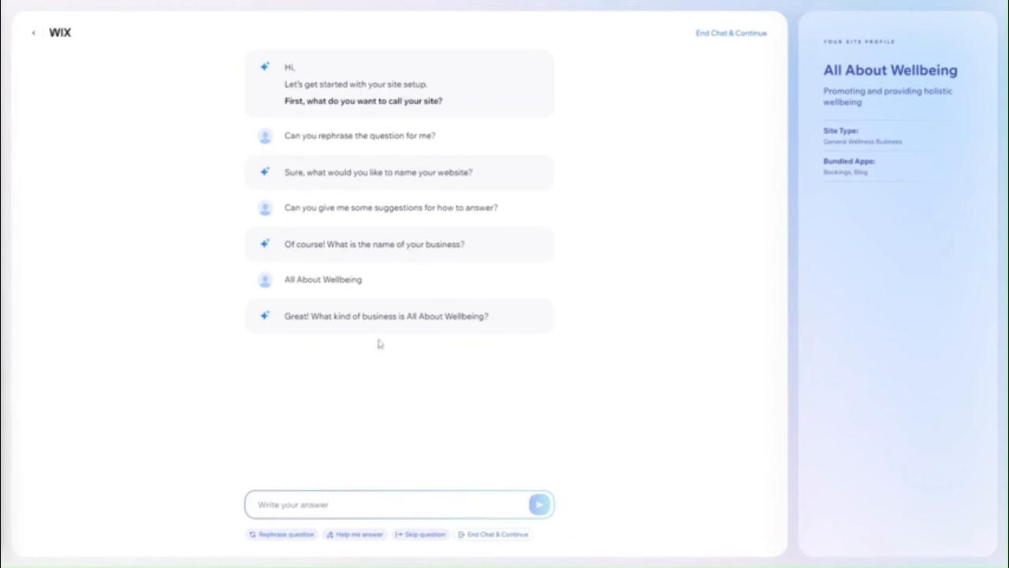
- Describe the business as a well-being website providing information and resources to help people improve their physical, mental, emotional, and social well-being
{"action": "left_click", "coordinate": [329, 505]}
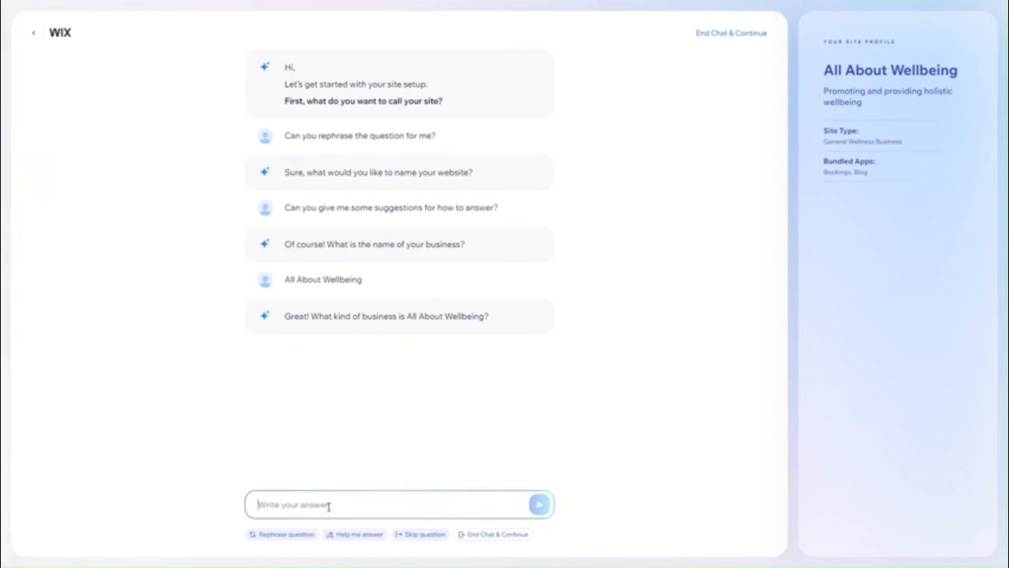
{"action": "type", "text": "A well-being website is a website that provides information and resources to help people improve their physical, mental, emotional, and social well-being."}
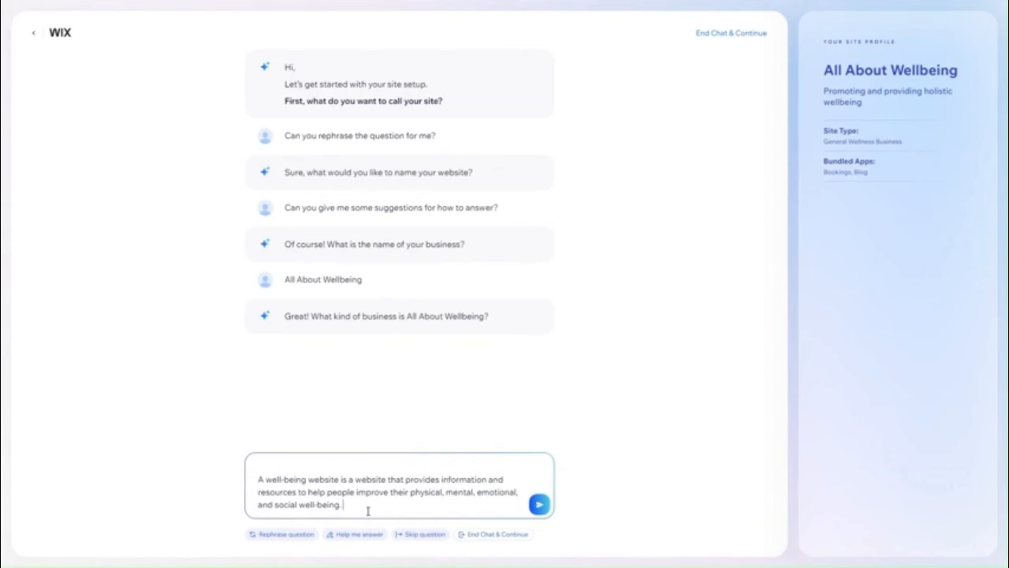
{"action": "type", "text": "Would like to sell prod"}
{"action": "key", "text": "BackSpace"}
{"action": "type", "text": "ducts"}
{"action": "key", "text": "BackSpace"}
{"action": "key", "text": "BackSpace"}
{"action": "key", "text": "BackSpace"}
{"action": "key", "text": "BackSpace"}
{"action": "key", "text": "BackSpace"}
{"action": "key", "text": "BackSpace"}
{"action": "key", "text": "BackSpace"}
{"action": "key", "text": "BackSpace"}
{"action": "key", "text": "BackSpace"}
{"action": "key", "text": "BackSpace"}
{"action": "key", "text": "BackSpace"}
{"action": "key", "text": "BackSpace"}
{"action": "key", "text": "BackSpace"}
{"action": "key", "text": "BackSpace"}
{"action": "key", "text": "BackSpace"}
{"action": "key", "text": "BackSpace"}
{"action": "key", "text": "BackSpace"}
{"action": "key", "text": "BackSpace"}
{"action": "key", "text": "BackSpace"}
{"action": "key", "text": "BackSpace"}
{"action": "key", "text": "BackSpace"}
{"action": "key", "text": "BackSpace"}
{"action": "key", "text": "BackSpace"}
{"action": "key", "text": "BackSpace"}
{"action": "key", "text": "BackSpace"}
{"action": "key", "text": "BackSpace"}
{"action": "key", "text": "BackSpace"}
{"action": "key", "text": "BackSpace"}
{"action": "key", "text": "Return"}
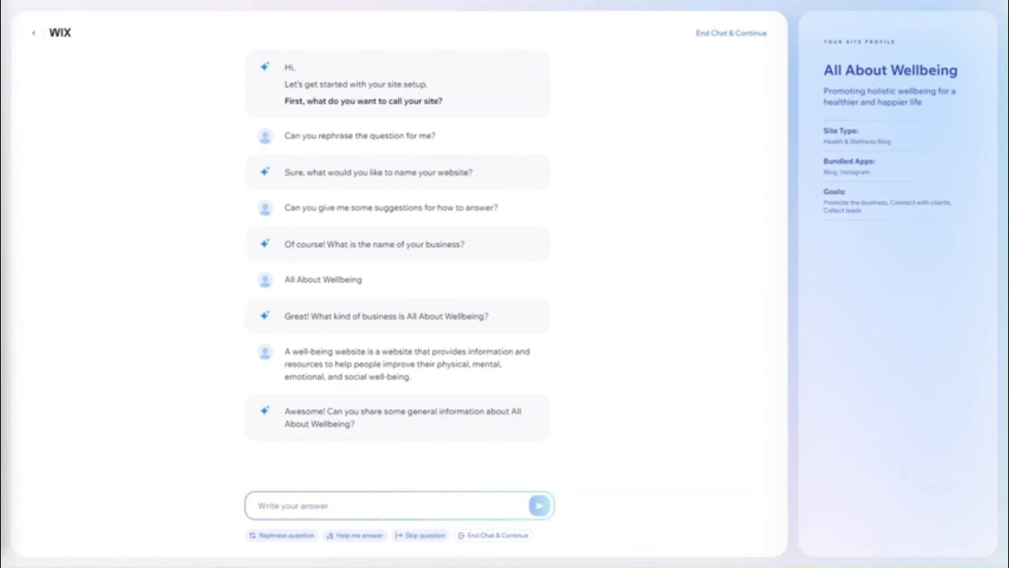
- Send general information that well-being websites offer information, resources, and tools for positive changes, adding "Will sell products to help promote wellbeing"
{"action": "type", "text": "Well-being websites can be a valuable resource for anyone who wants to improve their physical, mental, emotional, and social well-being. They can offer information, resources, and tools to help people make positive changes in their lives."}
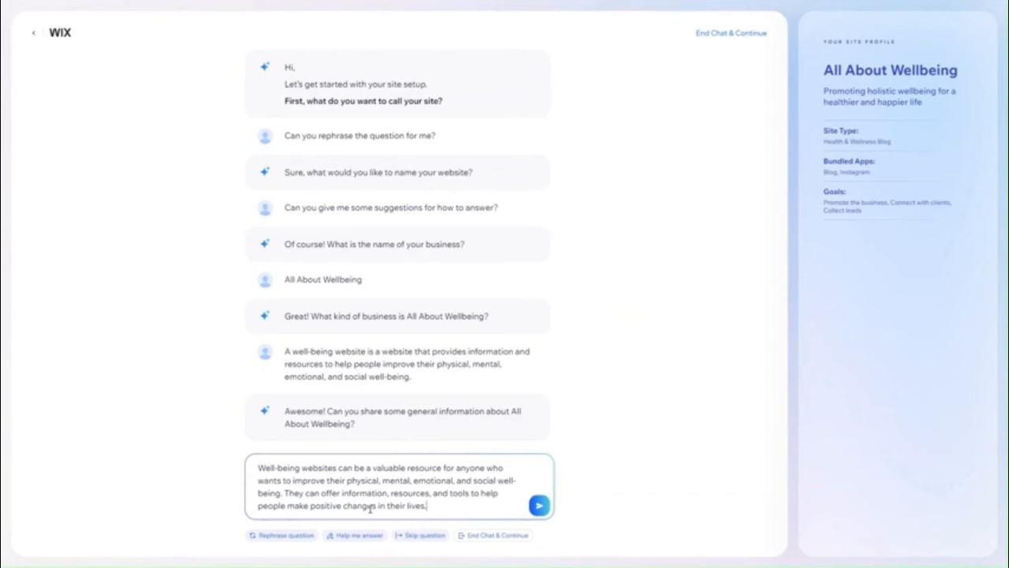
{"action": "type", "text": "Will sell products to he"}
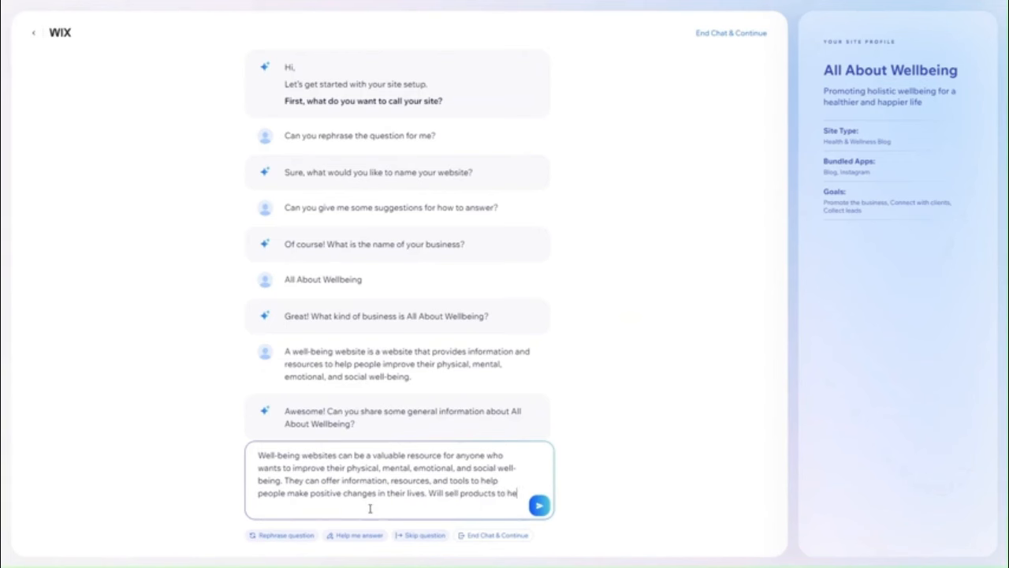
{"action": "type", "text": "lp promote wellbeing"}
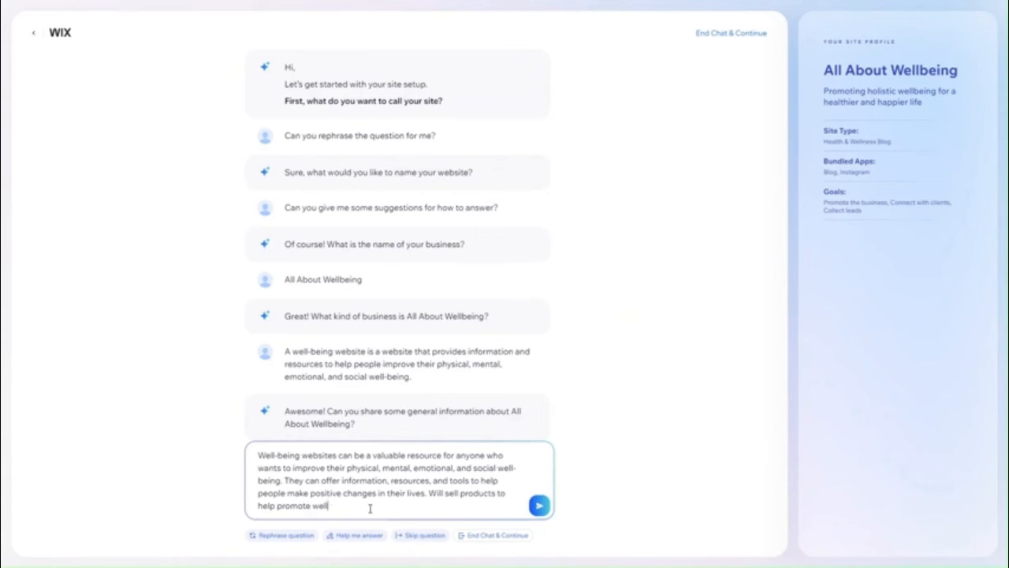
{"action": "key", "text": "Return"}
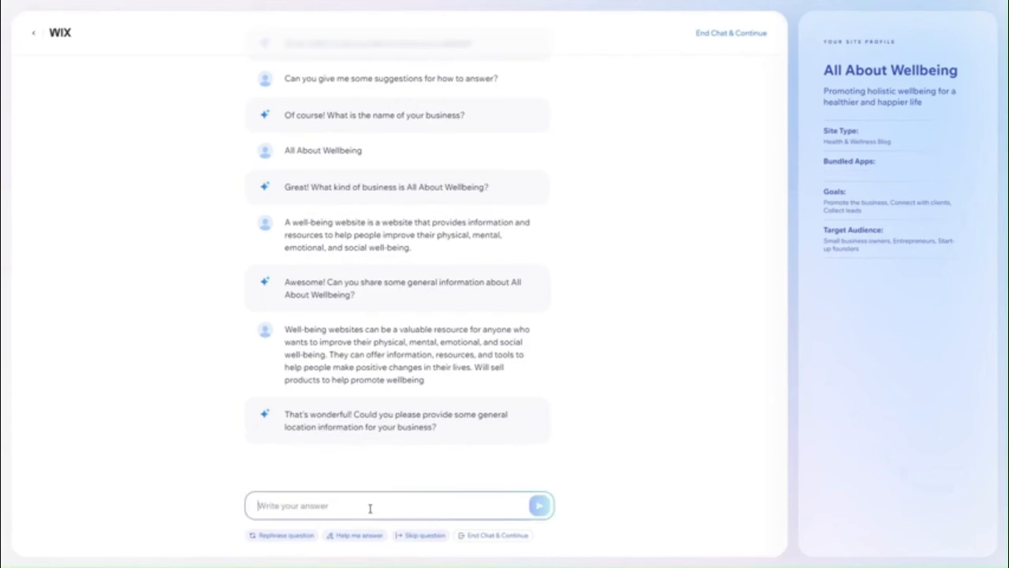
- Answer the location question with "online business only" and the question about anything else to share with "no"
{"action": "type", "text": "onlne"}
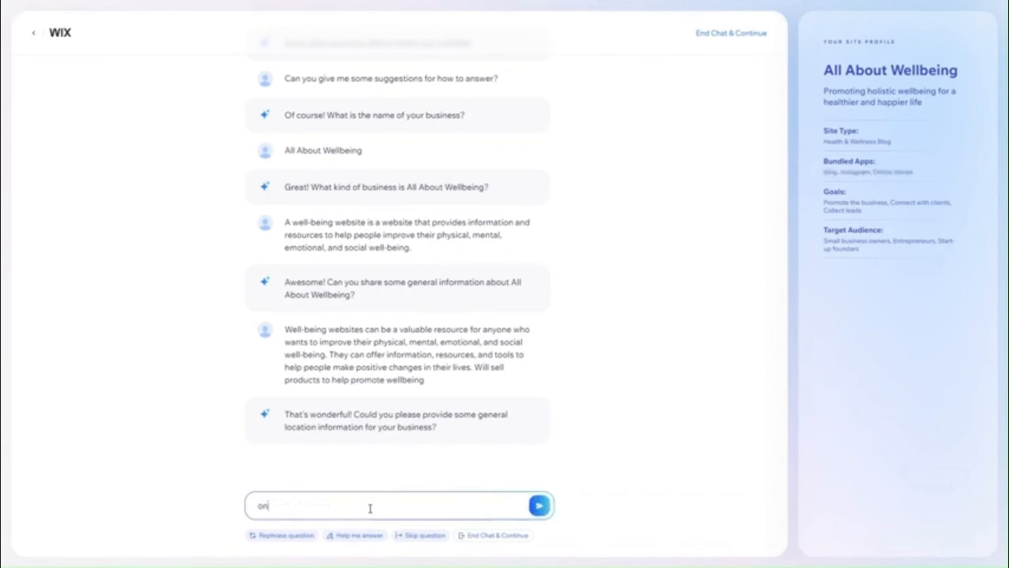
{"action": "key", "text": "BackSpace"}
{"action": "key", "text": "BackSpace"}
{"action": "type", "text": "ine on"}
{"action": "key", "text": "BackSpace"}
{"action": "key", "text": "BackSpace"}
{"action": "type", "text": "business only"}
{"action": "key", "text": "Return"}
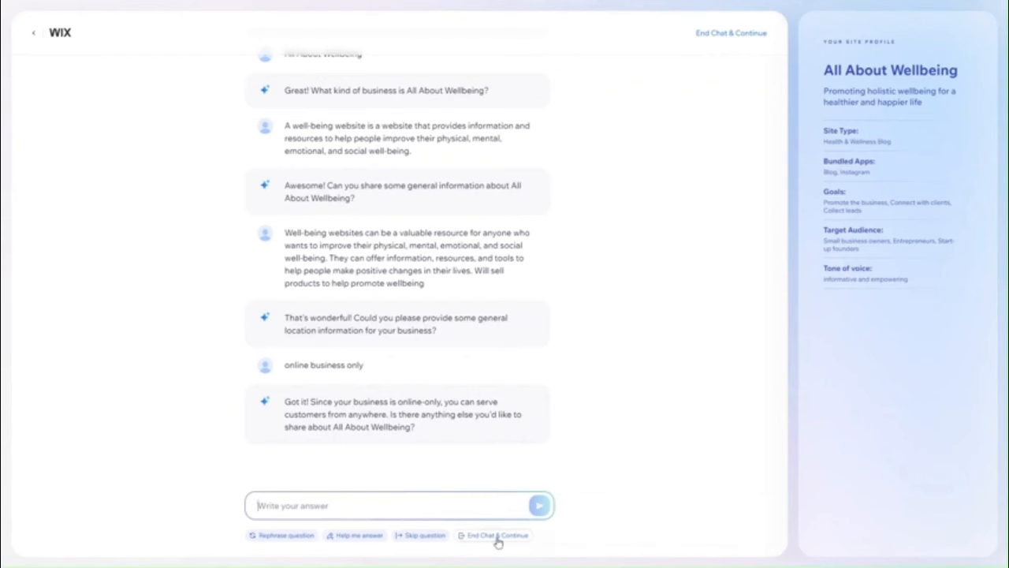
{"action": "type", "text": "no"}
{"action": "key", "text": "Return"}
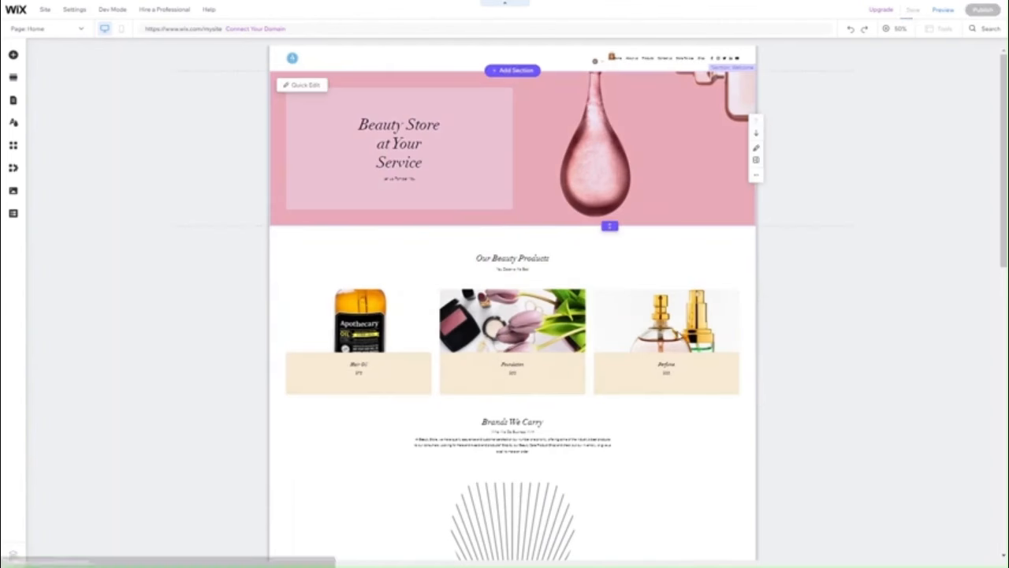
- Examine the generated home page from its header and welcome section through the products, brands, contact form, map, and footer
{"action": "scroll", "coordinate": [828, 315], "scroll_direction": "down", "scroll_amount": 5}
{"action": "scroll", "coordinate": [823, 373], "scroll_direction": "down", "scroll_amount": 5}
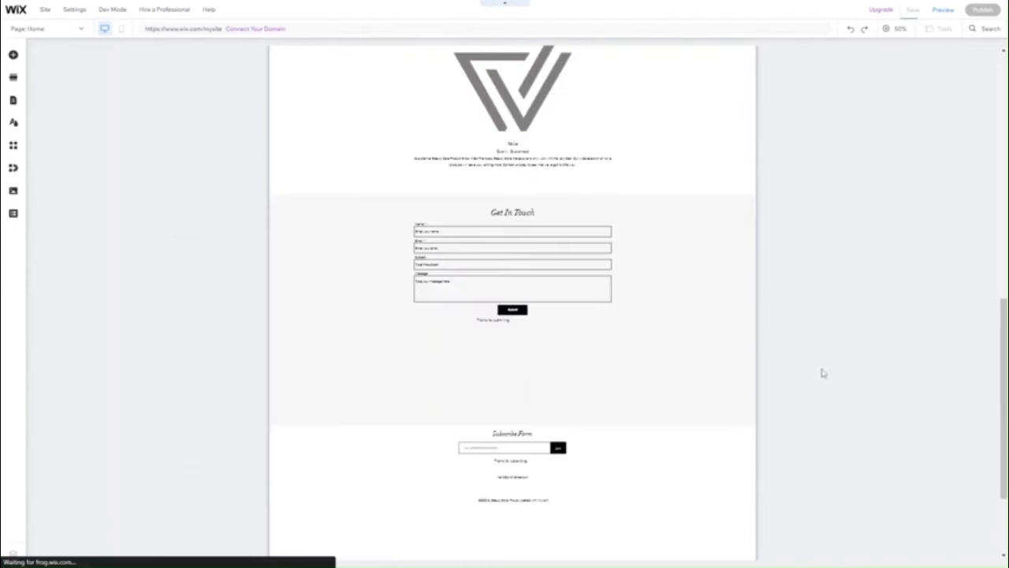
{"action": "scroll", "coordinate": [822, 373], "scroll_direction": "up", "scroll_amount": 8}
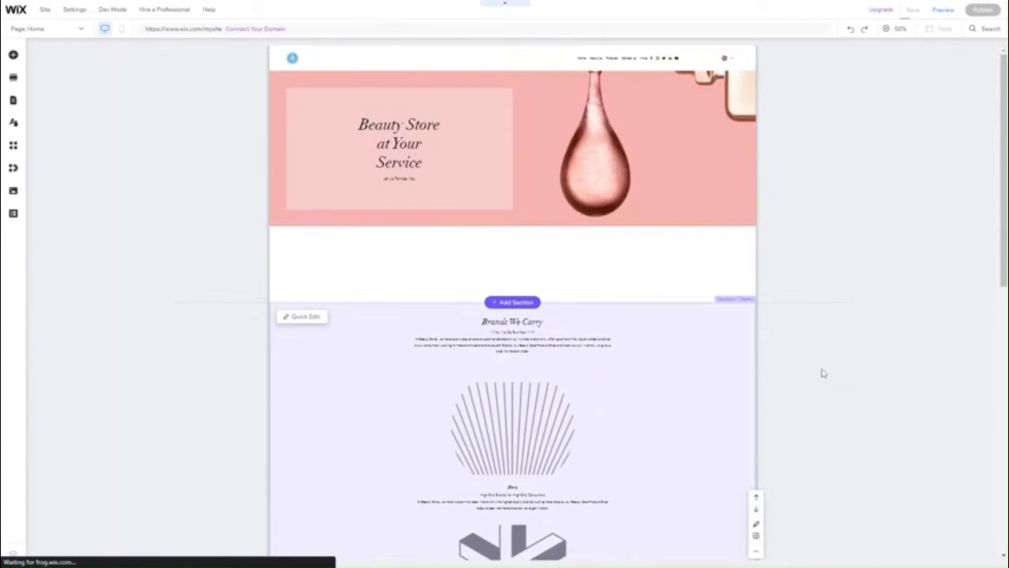
{"action": "scroll", "coordinate": [623, 457], "scroll_direction": "down", "scroll_amount": 1}
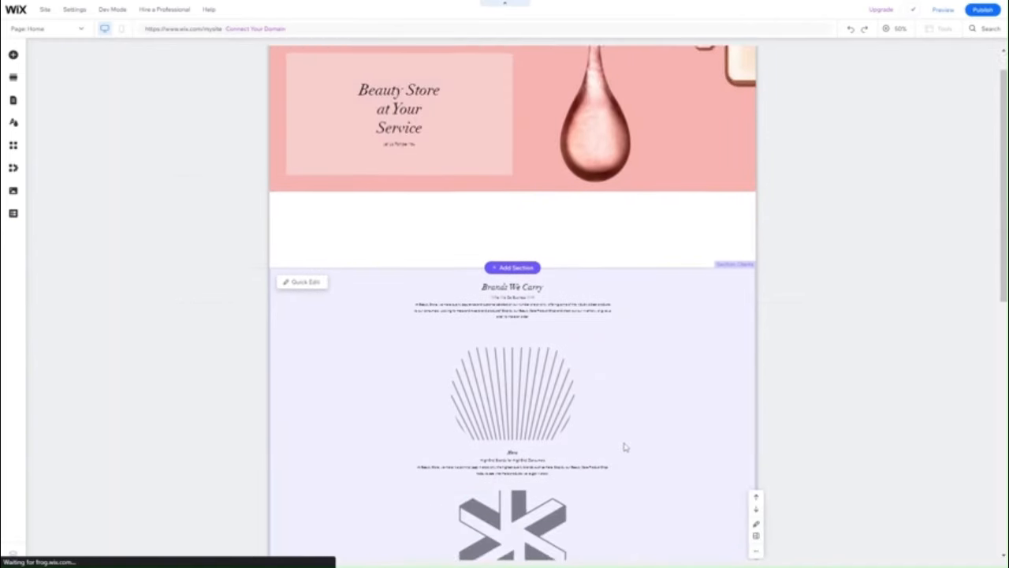
{"action": "scroll", "coordinate": [624, 447], "scroll_direction": "down", "scroll_amount": 4}
{"action": "scroll", "coordinate": [624, 447], "scroll_direction": "up", "scroll_amount": 1}
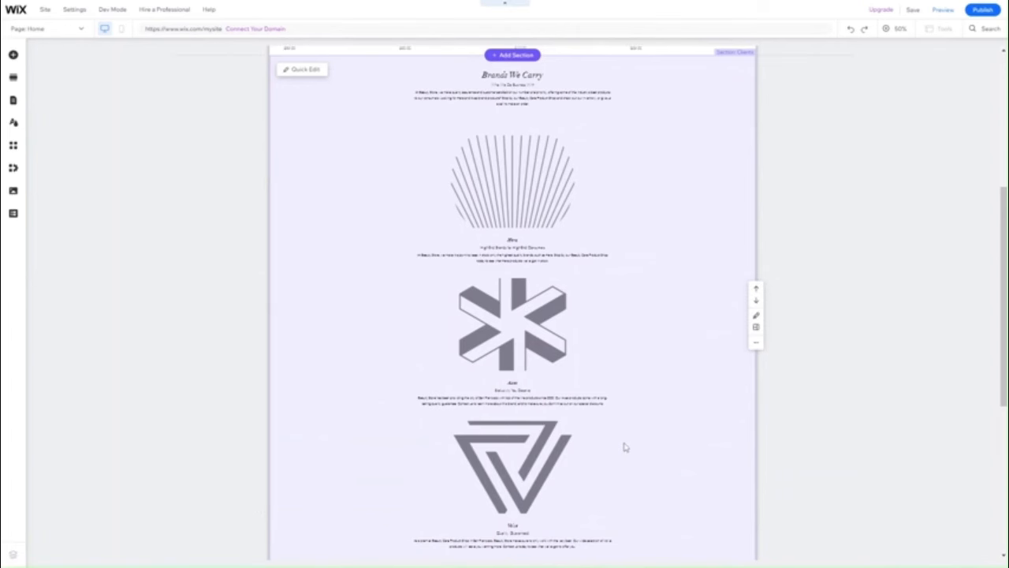
{"action": "scroll", "coordinate": [624, 447], "scroll_direction": "up", "scroll_amount": 4}
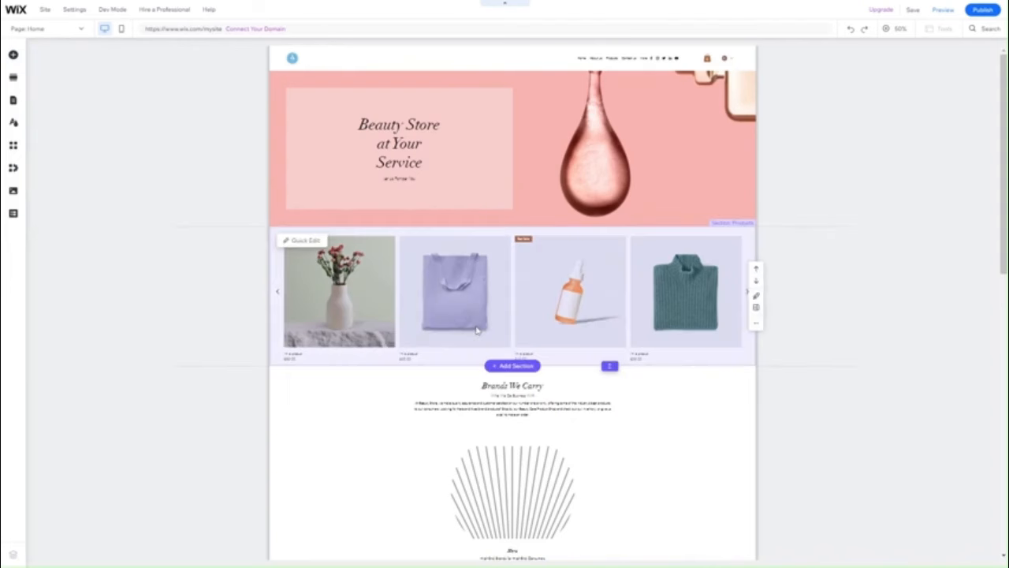
{"action": "scroll", "coordinate": [445, 448], "scroll_direction": "down", "scroll_amount": 10}
{"action": "scroll", "coordinate": [445, 448], "scroll_direction": "down", "scroll_amount": 1}
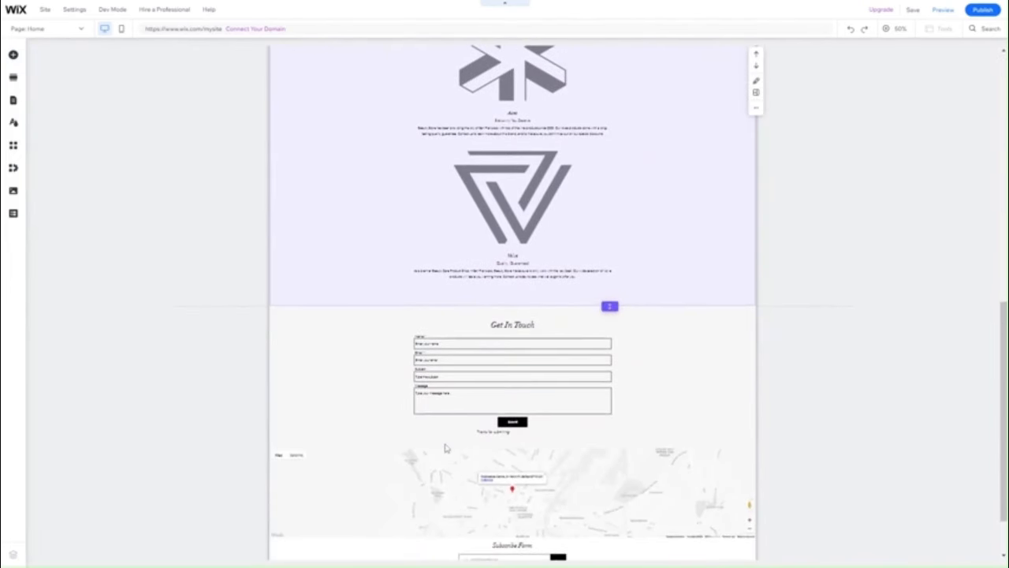
{"action": "scroll", "coordinate": [445, 448], "scroll_direction": "down", "scroll_amount": 2}
{"action": "scroll", "coordinate": [446, 448], "scroll_direction": "up", "scroll_amount": 12}
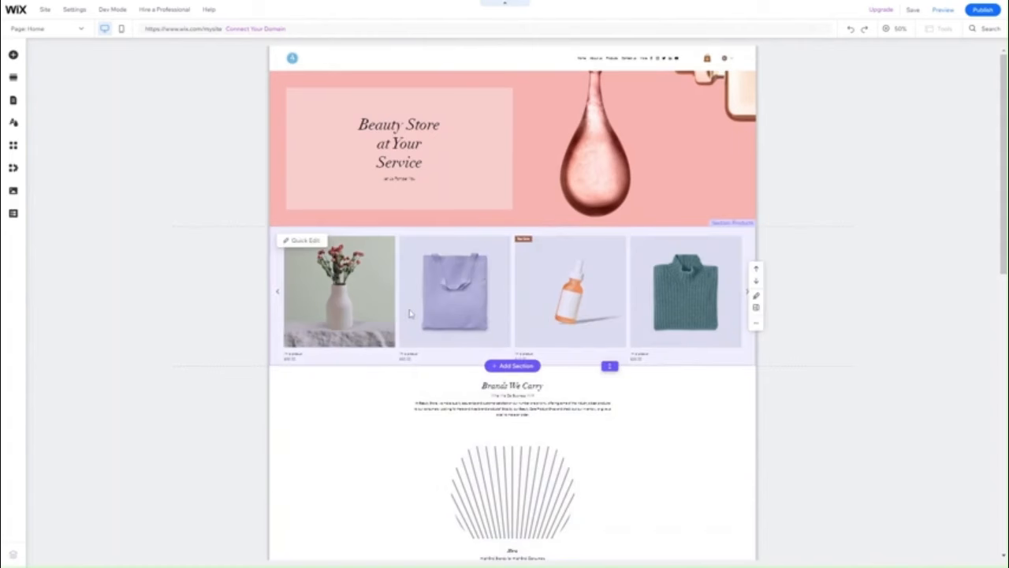
{"action": "scroll", "coordinate": [433, 402], "scroll_direction": "down", "scroll_amount": 1}
{"action": "scroll", "coordinate": [433, 405], "scroll_direction": "down", "scroll_amount": 3}
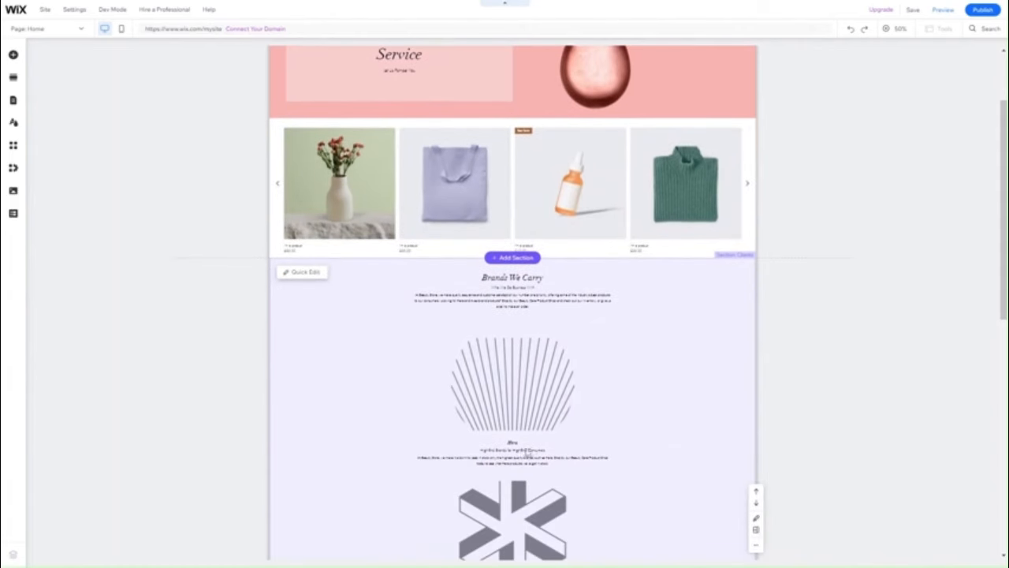
{"action": "scroll", "coordinate": [526, 395], "scroll_direction": "down", "scroll_amount": 15}
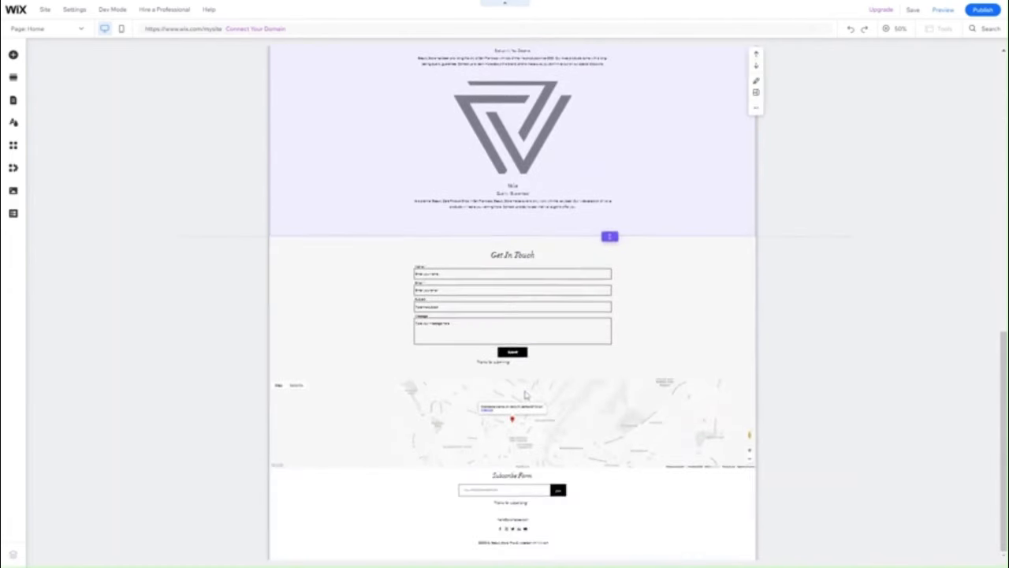
{"action": "scroll", "coordinate": [770, 248], "scroll_direction": "up", "scroll_amount": 20}
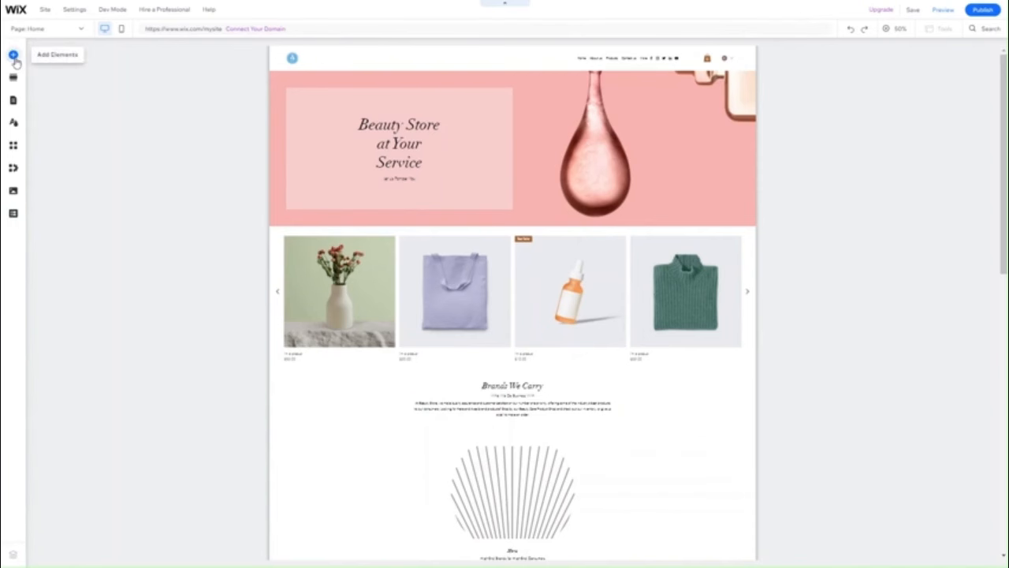
- Look at the elements available to add to the page, such as themed text and titles
{"action": "left_click", "coordinate": [14, 59]}
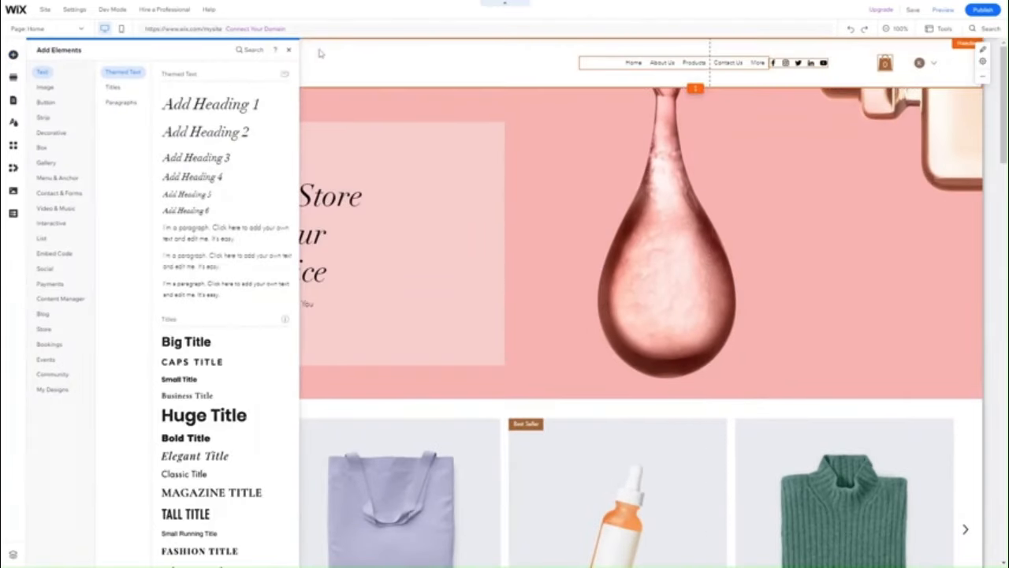
{"action": "left_click", "coordinate": [289, 50]}
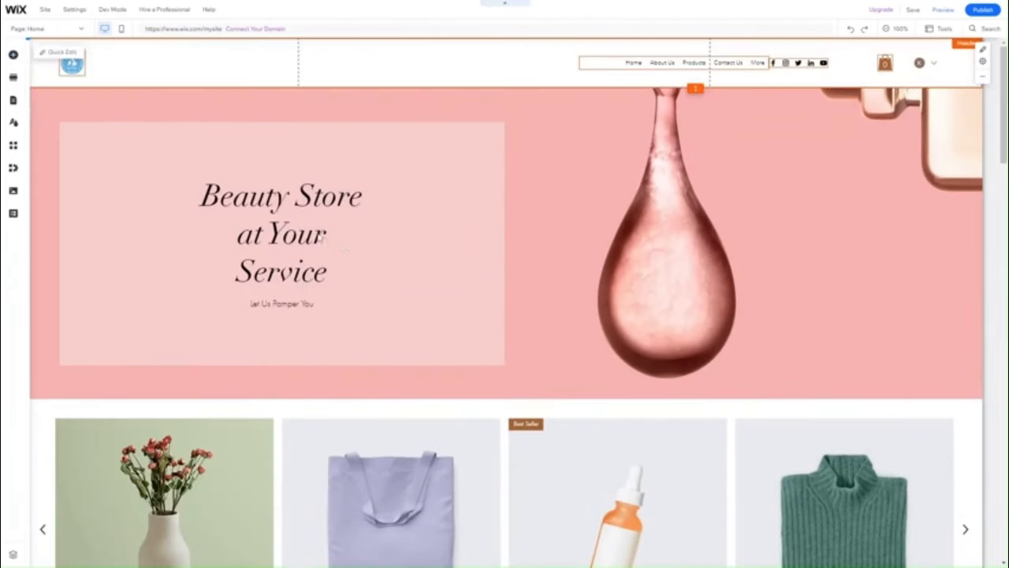
{"action": "scroll", "coordinate": [455, 339], "scroll_direction": "down", "scroll_amount": 6}
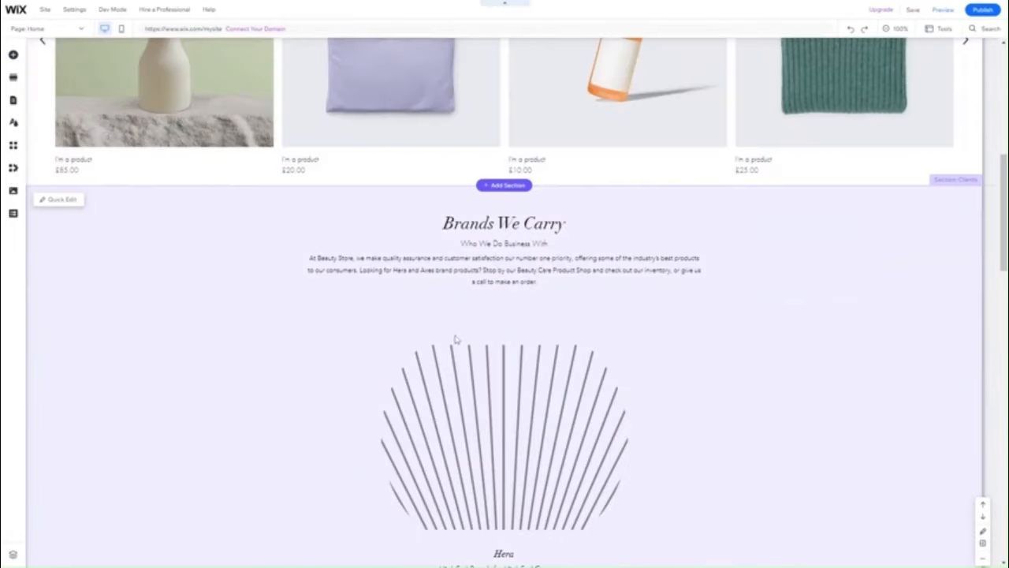
{"action": "scroll", "coordinate": [455, 339], "scroll_direction": "up", "scroll_amount": 8}
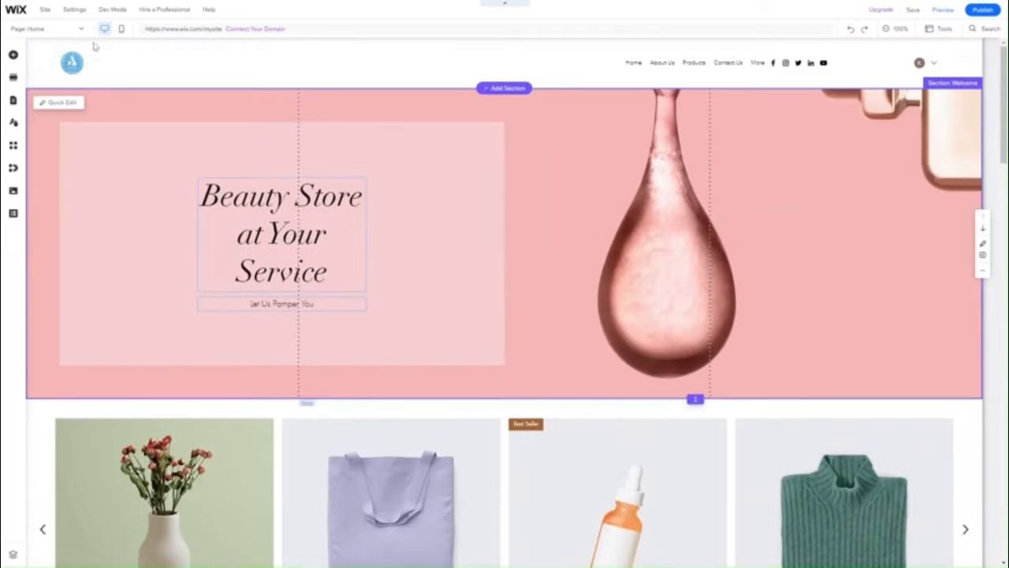
{"action": "left_click", "coordinate": [15, 57]}
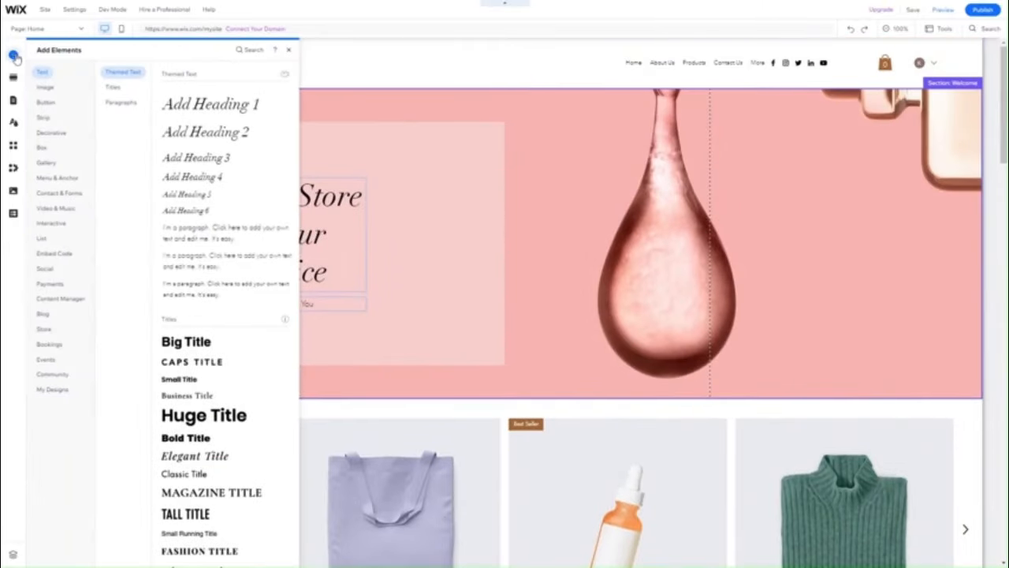
- Browse the Welcome and About section designs available for the home page without adding one
{"action": "left_click", "coordinate": [14, 77]}
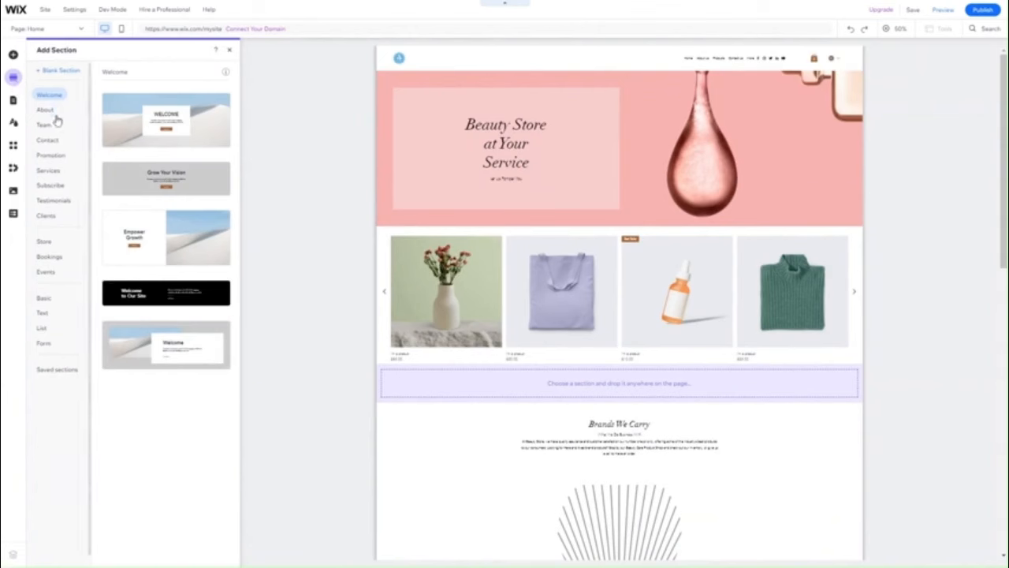
{"action": "scroll", "coordinate": [114, 155], "scroll_direction": "down", "scroll_amount": 1}
{"action": "left_click", "coordinate": [45, 109]}
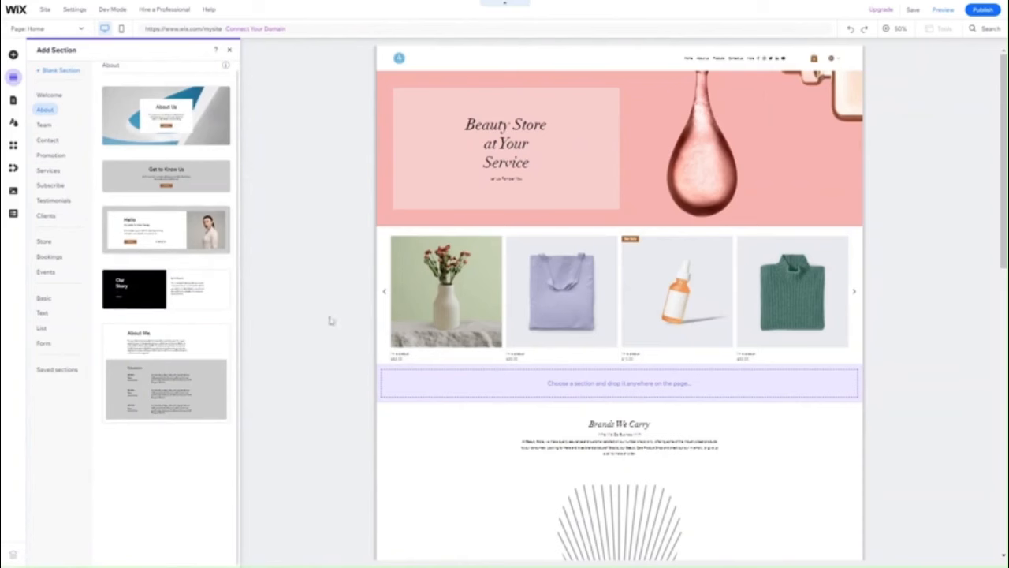
{"action": "left_click", "coordinate": [229, 50]}
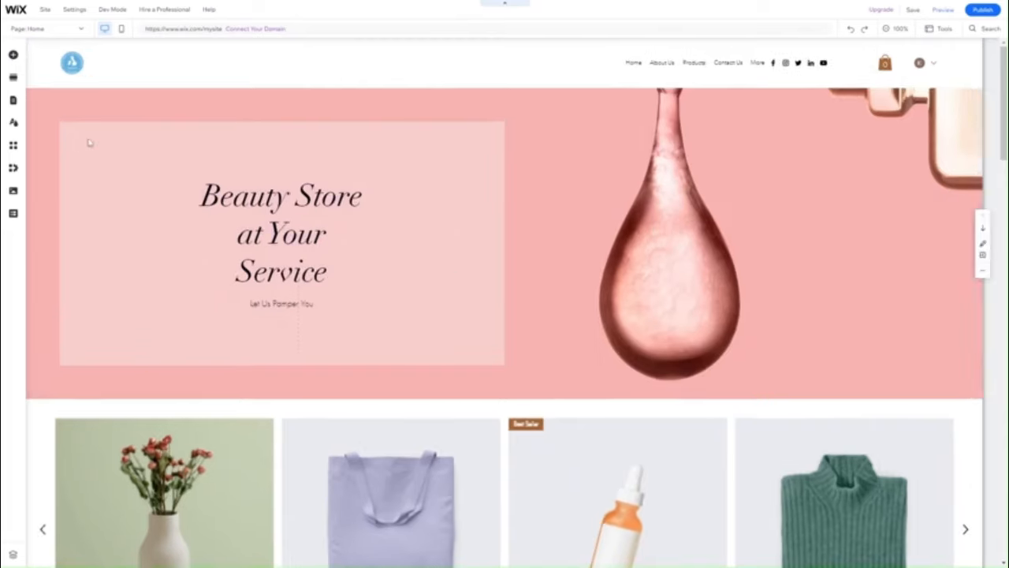
- Review the desktop home page at full size and switch the editor to its mobile view
{"action": "scroll", "coordinate": [202, 211], "scroll_direction": "down", "scroll_amount": 3}
{"action": "scroll", "coordinate": [202, 211], "scroll_direction": "down", "scroll_amount": 3}
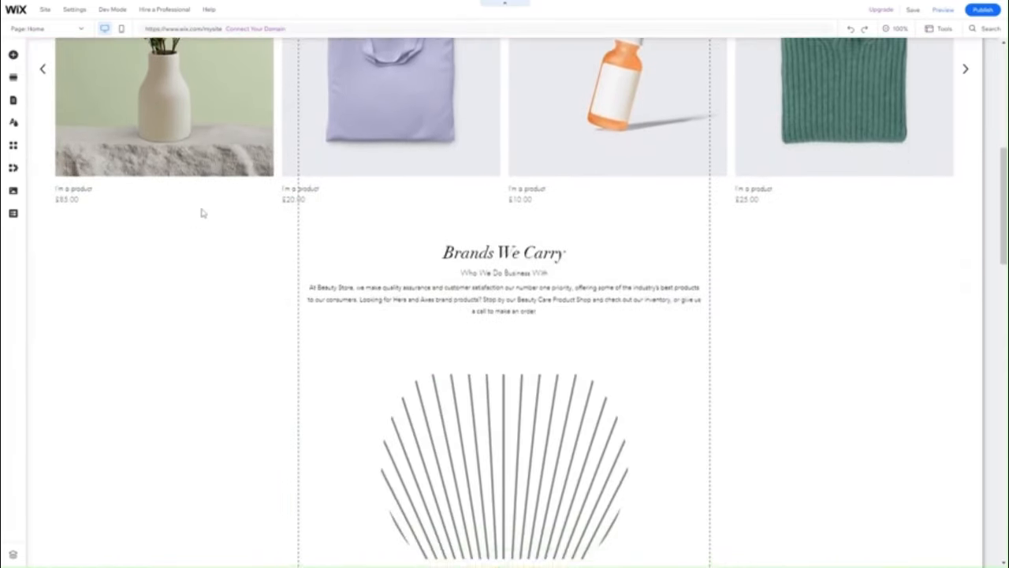
{"action": "scroll", "coordinate": [202, 213], "scroll_direction": "up", "scroll_amount": 6}
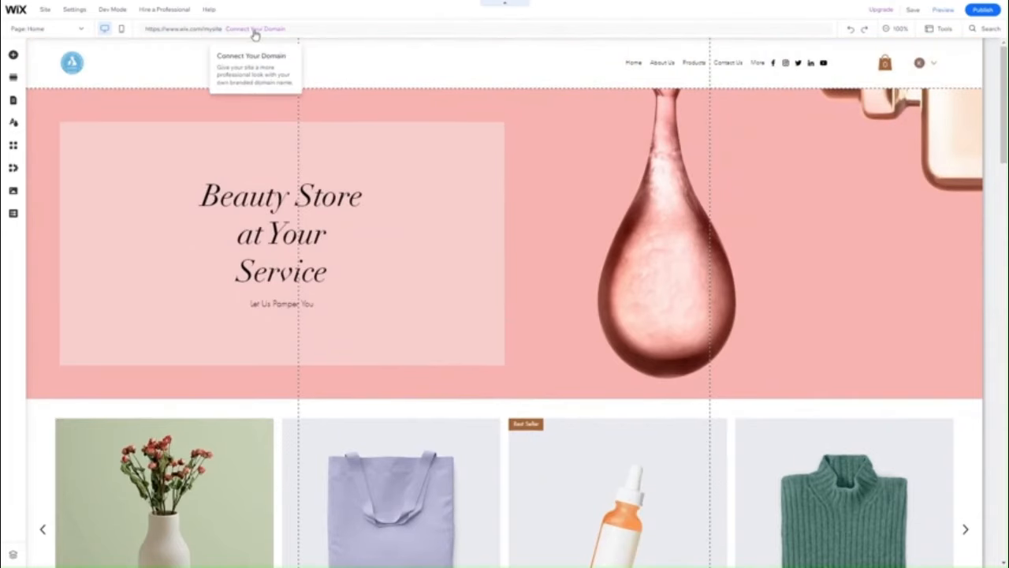
{"action": "left_click", "coordinate": [120, 33]}
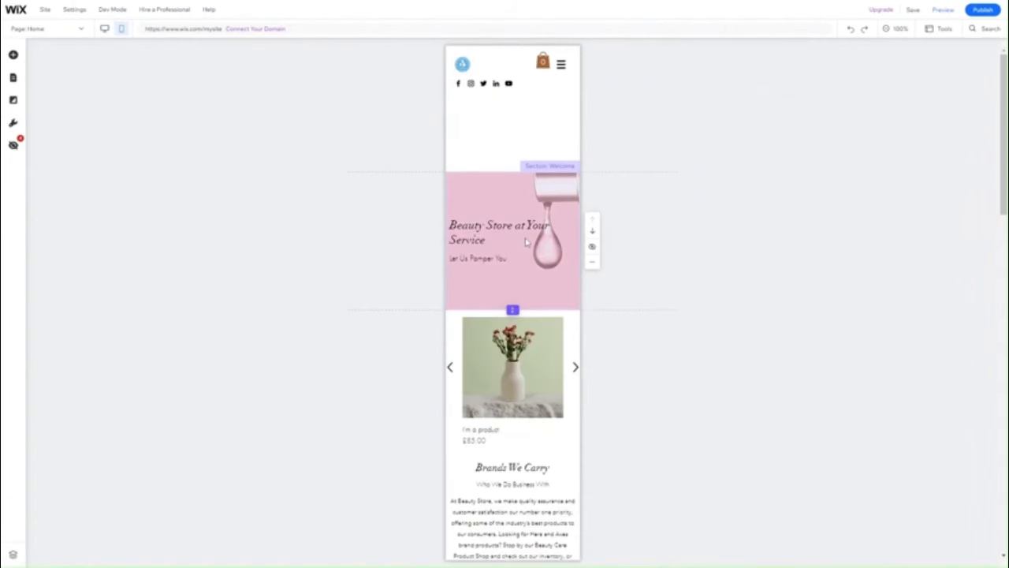
- Shrink the mobile header to close the empty gap above the Welcome section, and return the editor to desktop view
{"action": "left_click", "coordinate": [527, 121]}
{"action": "left_click_drag", "start_coordinate": [514, 171], "coordinate": [525, 112]}
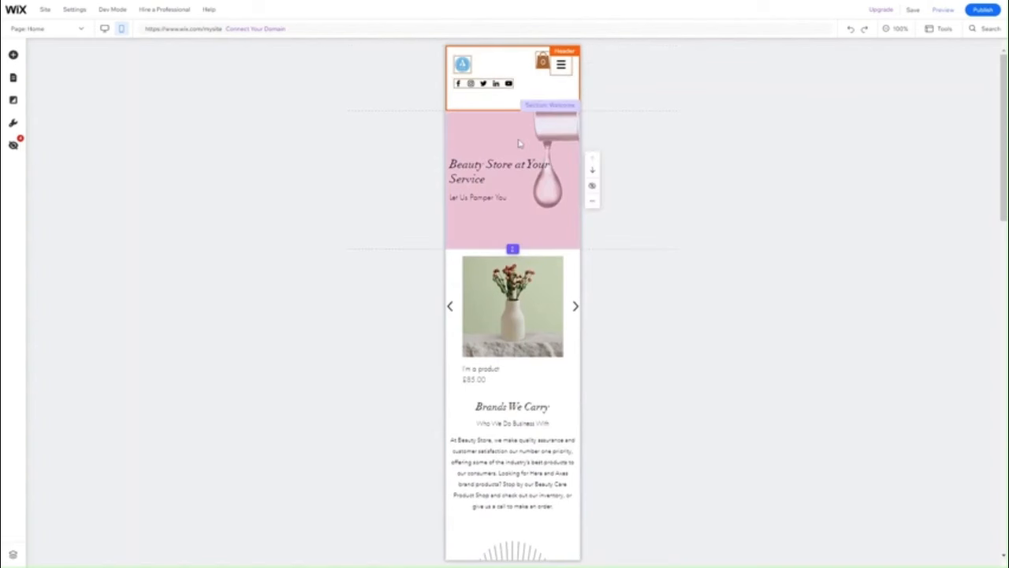
{"action": "left_click", "coordinate": [106, 32]}
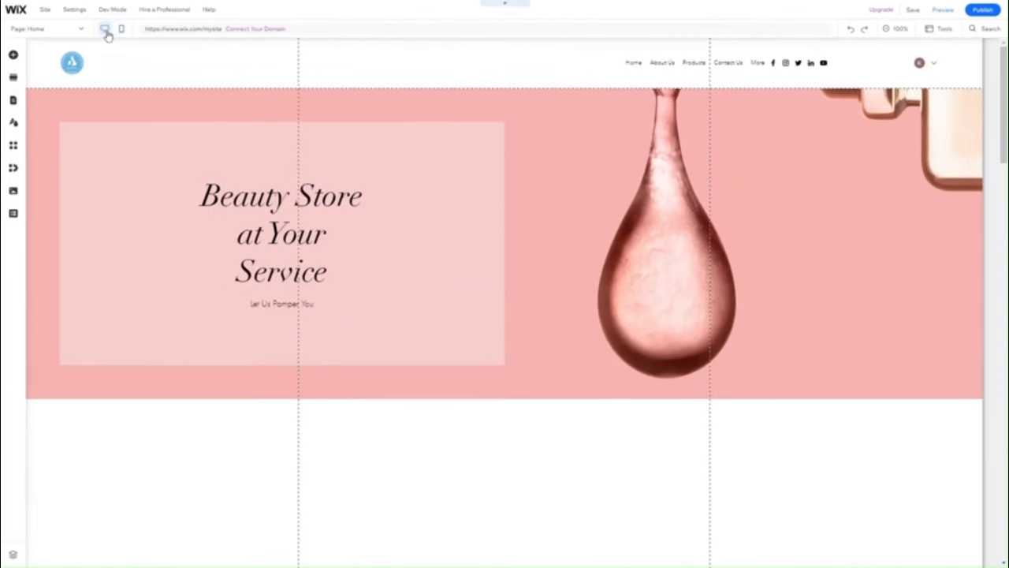
{"action": "left_click", "coordinate": [121, 35]}
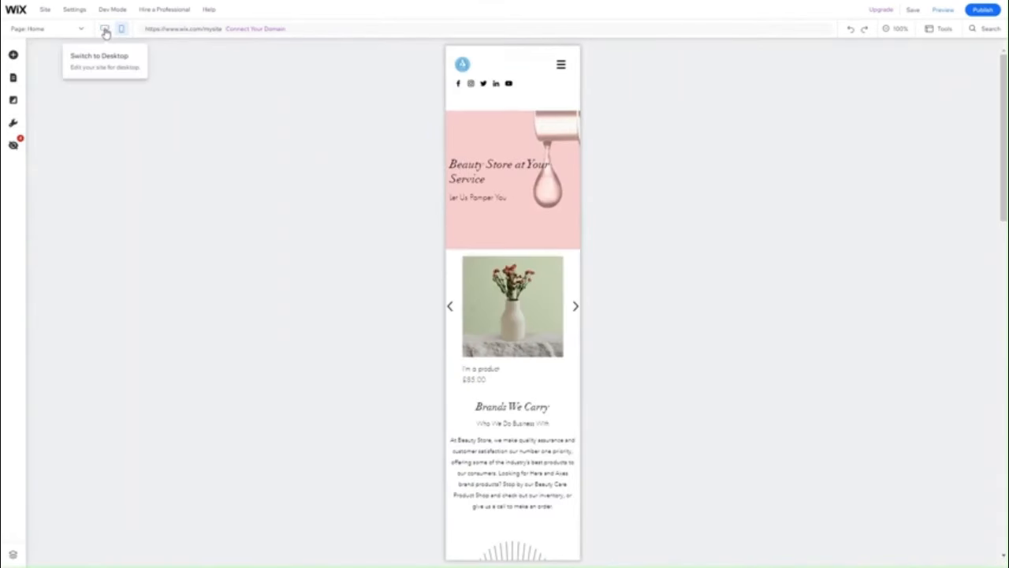
{"action": "left_click", "coordinate": [106, 32]}
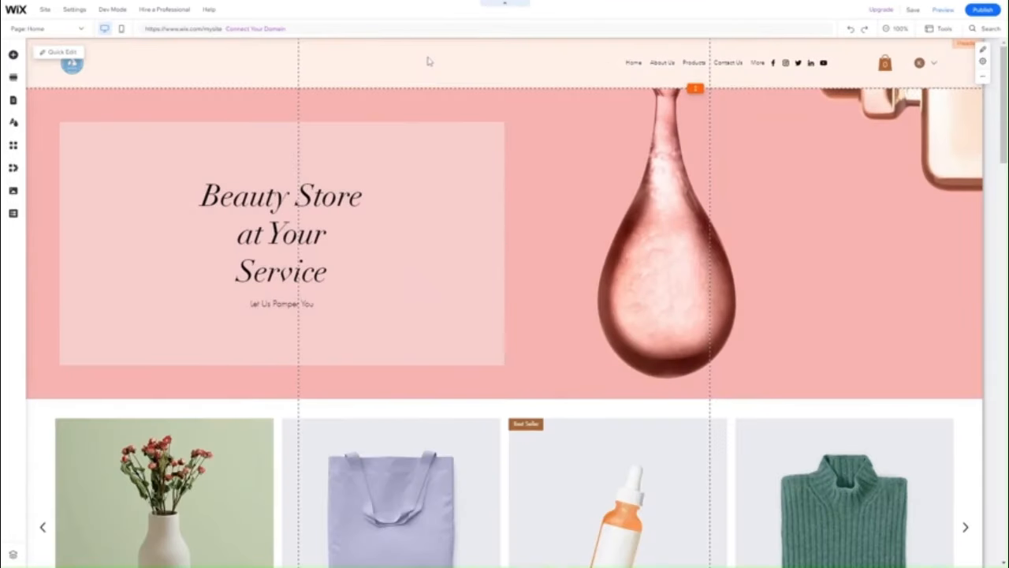
- Open the Contact Us page and look over its contact form, map, and lower sections
{"action": "left_click", "coordinate": [78, 32]}
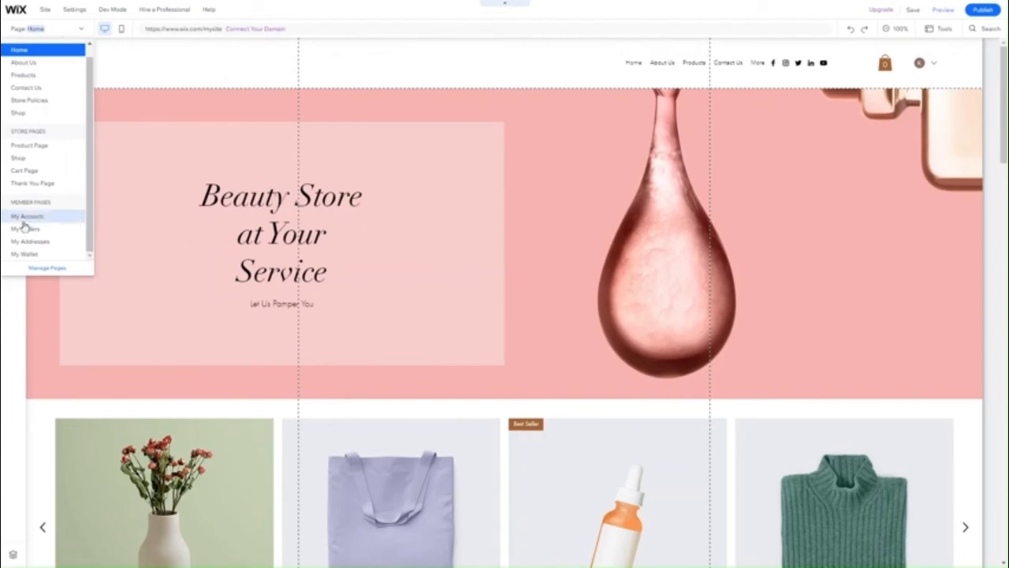
{"action": "left_click", "coordinate": [32, 85]}
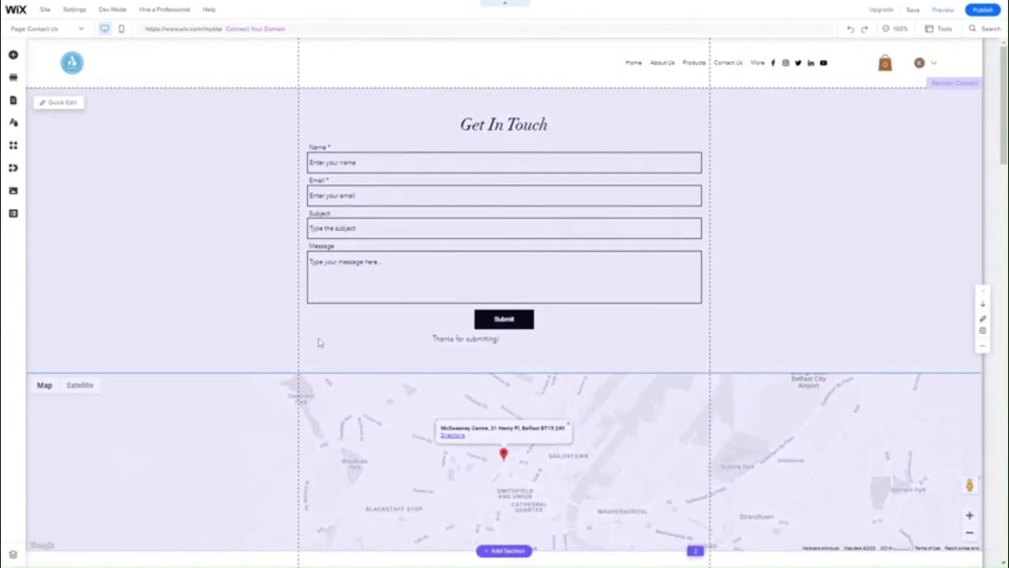
{"action": "scroll", "coordinate": [319, 342], "scroll_direction": "down", "scroll_amount": 4}
{"action": "scroll", "coordinate": [319, 343], "scroll_direction": "up", "scroll_amount": 4}
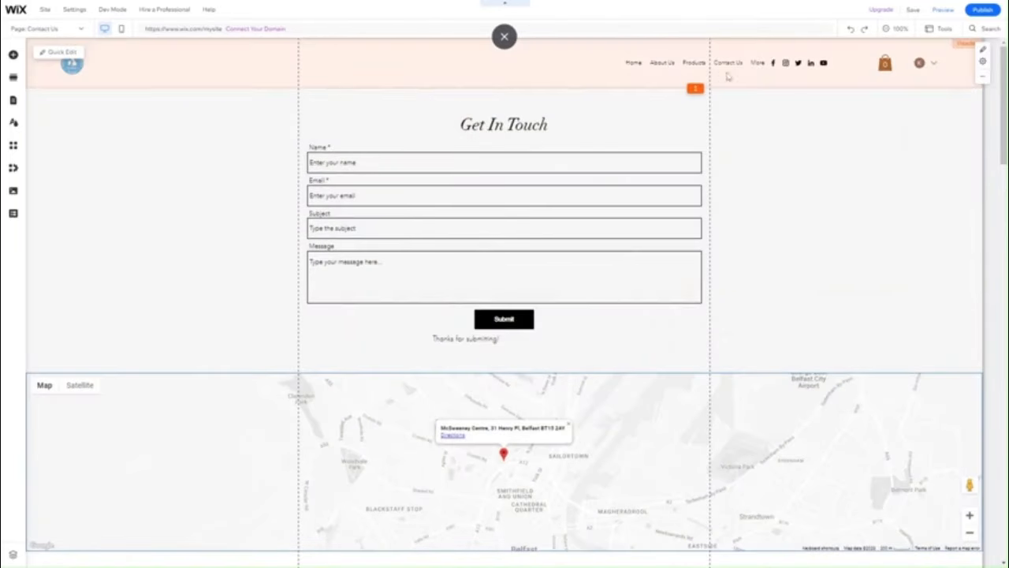
- Turn on the editor's rulers, trying the Toolbar, Gridlines, and Layers options while keeping their original settings
{"action": "mouse_move", "coordinate": [874, 14]}
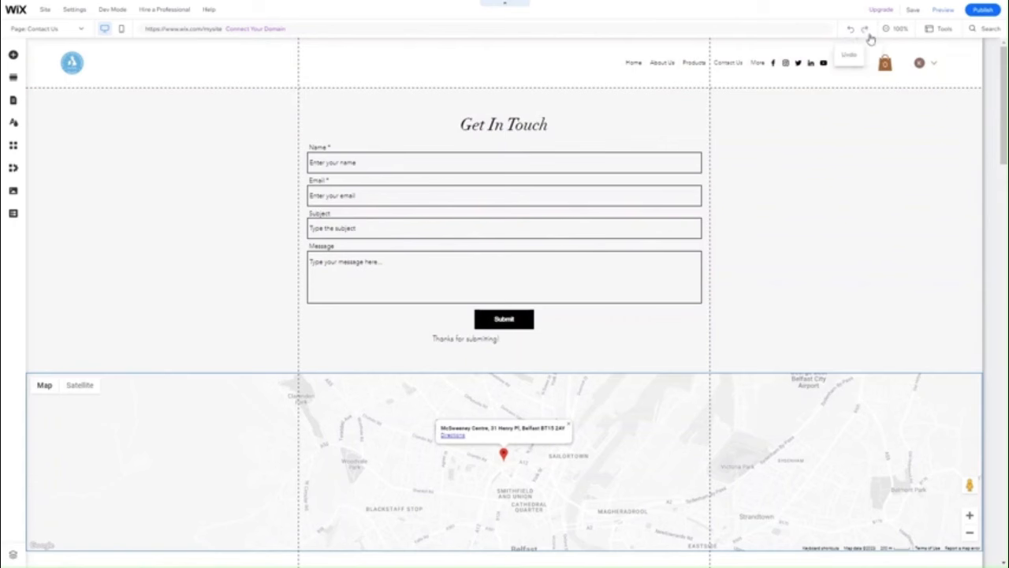
{"action": "left_click", "coordinate": [940, 33]}
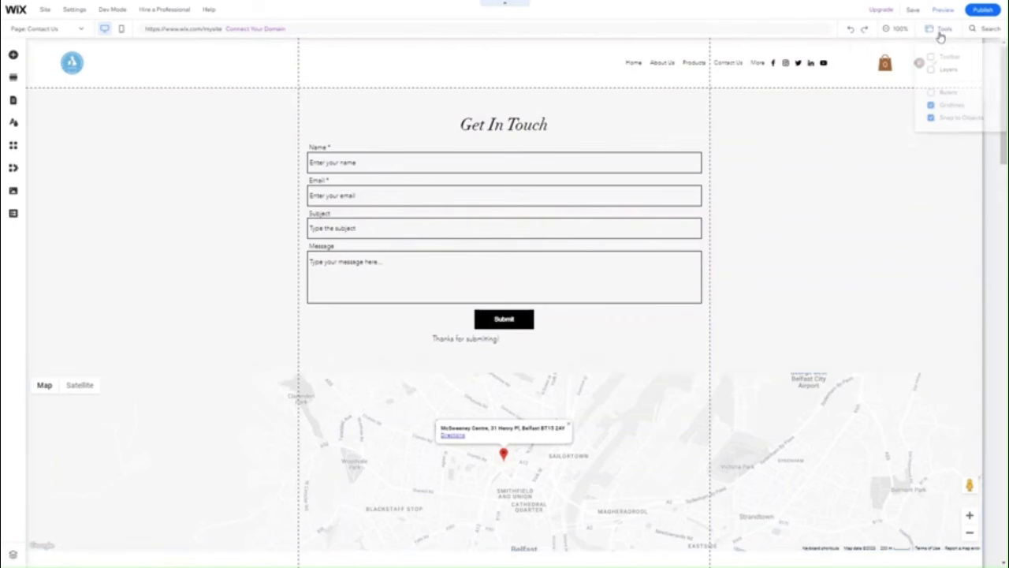
{"action": "left_click", "coordinate": [934, 60]}
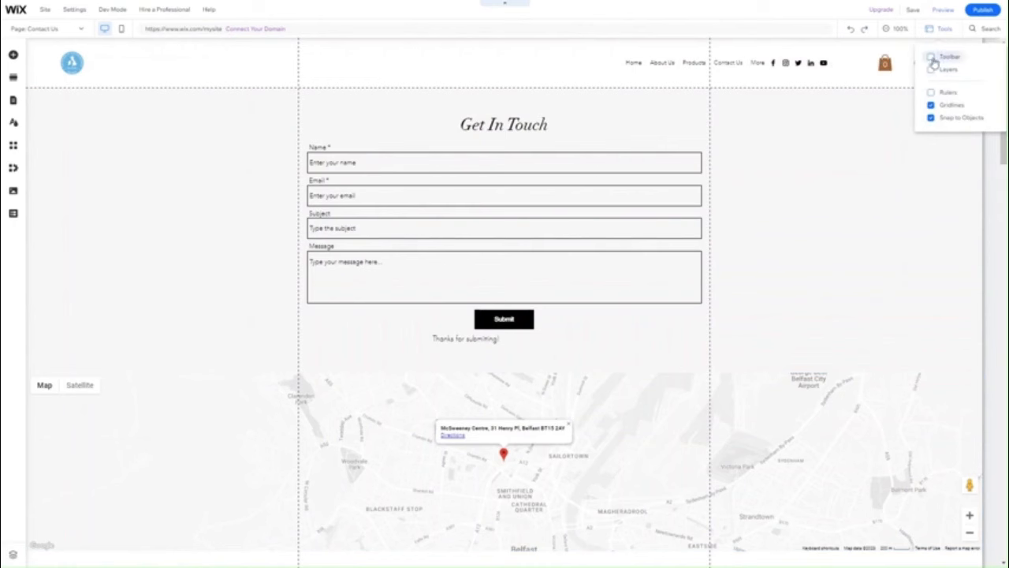
{"action": "left_click", "coordinate": [934, 60]}
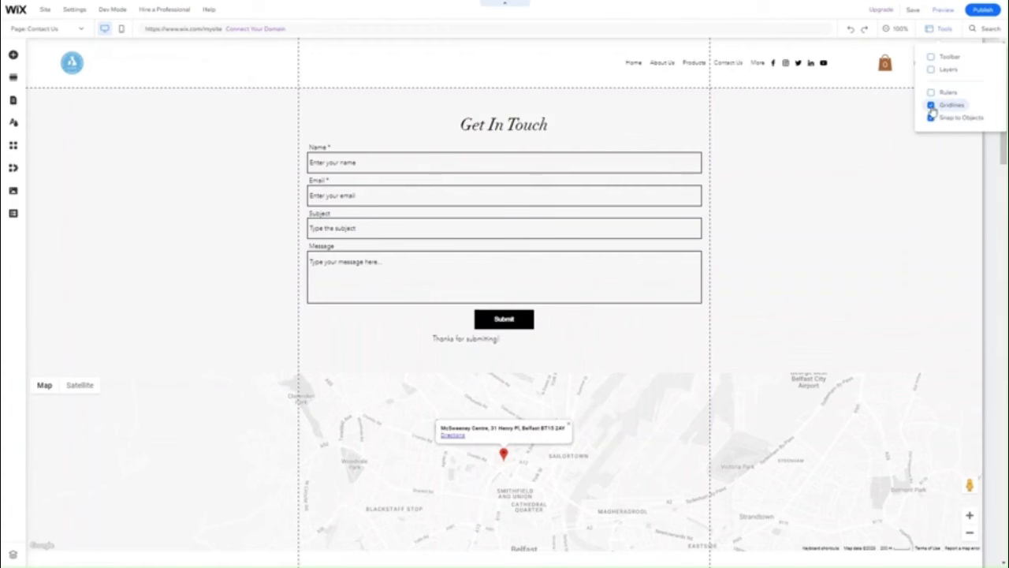
{"action": "left_click", "coordinate": [931, 106]}
{"action": "left_click", "coordinate": [931, 107]}
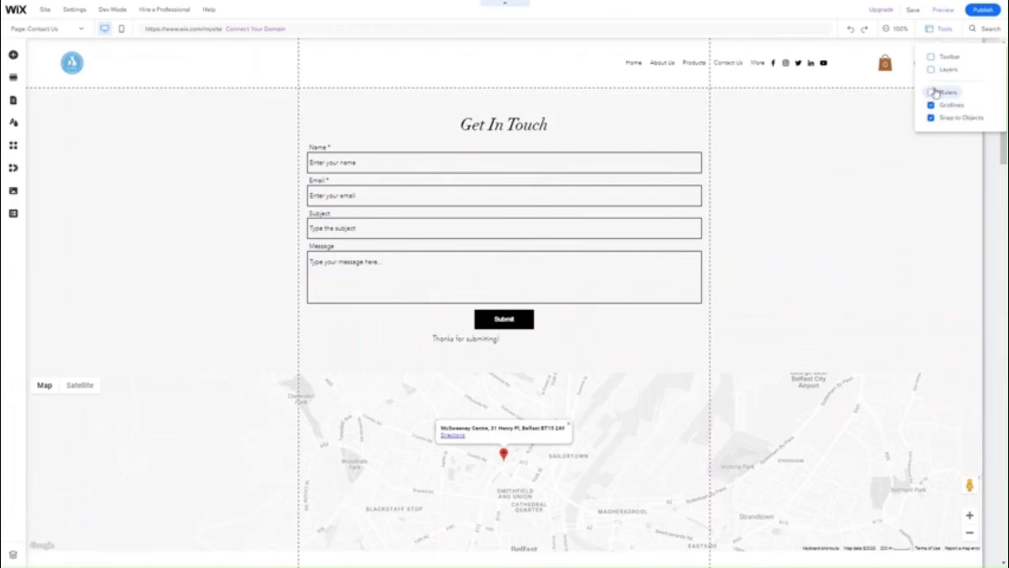
{"action": "left_click", "coordinate": [932, 92]}
{"action": "left_click", "coordinate": [931, 69]}
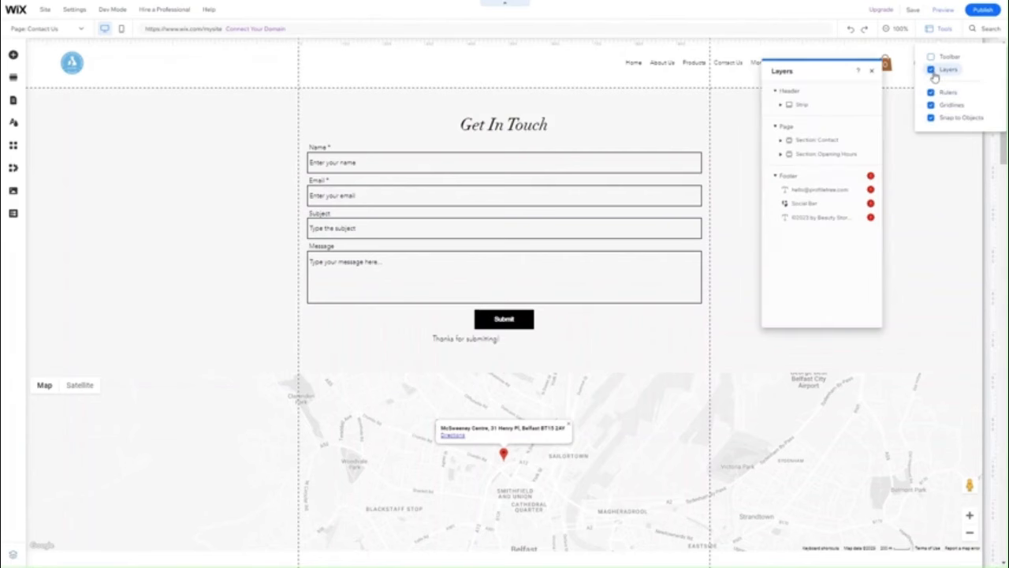
{"action": "left_click", "coordinate": [931, 70]}
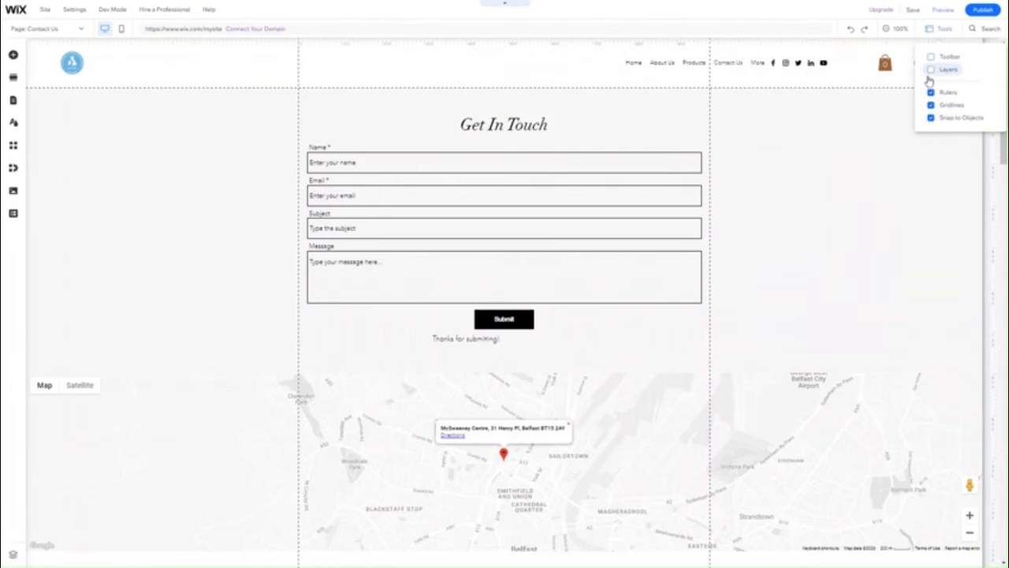
- Review the whole Contact Us page zoomed out to 50% and at full size down to the opening hours and footer
{"action": "left_click", "coordinate": [893, 32]}
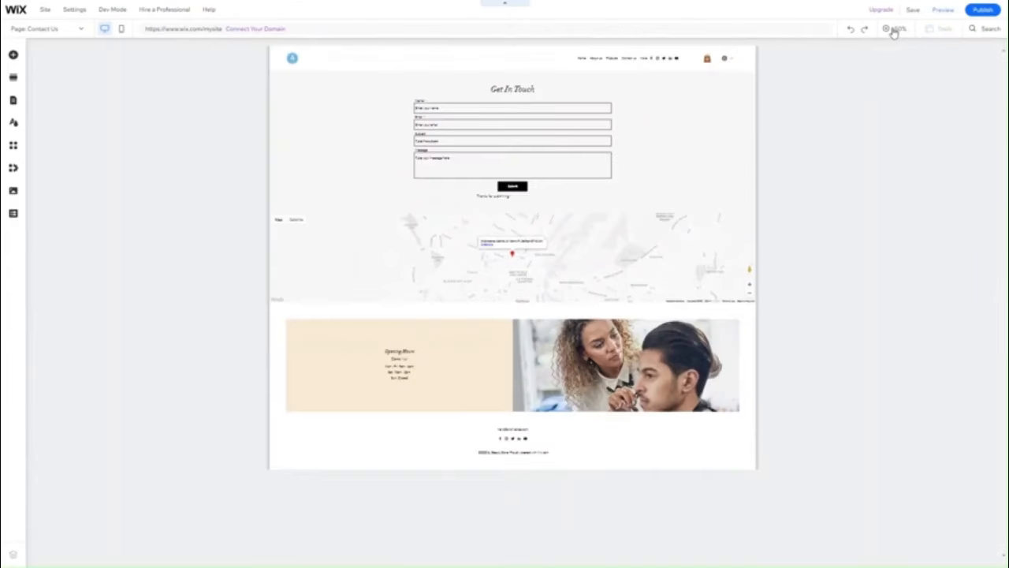
{"action": "left_click", "coordinate": [893, 32]}
{"action": "scroll", "coordinate": [635, 284], "scroll_direction": "down", "scroll_amount": 5}
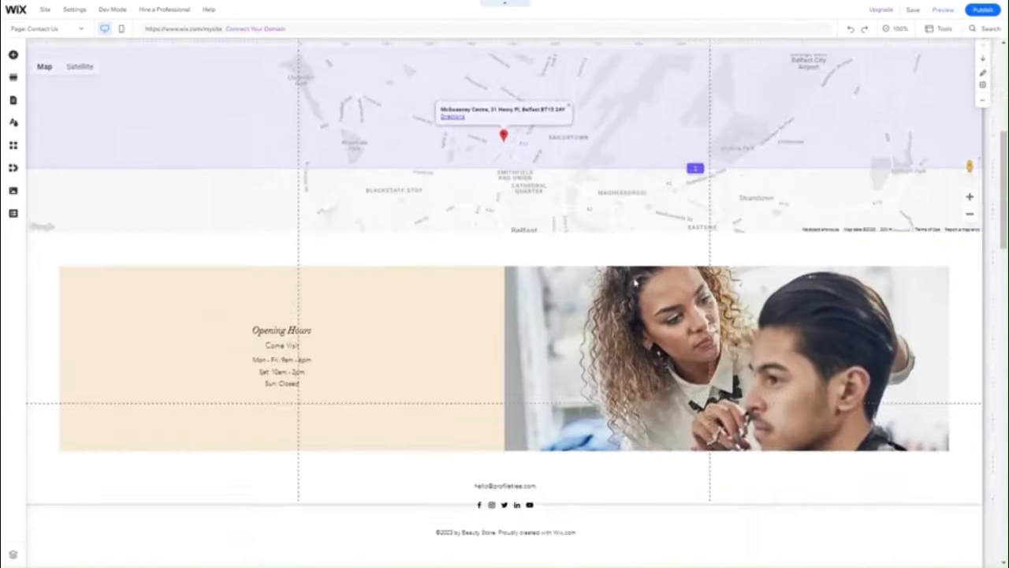
{"action": "scroll", "coordinate": [635, 284], "scroll_direction": "up", "scroll_amount": 5}
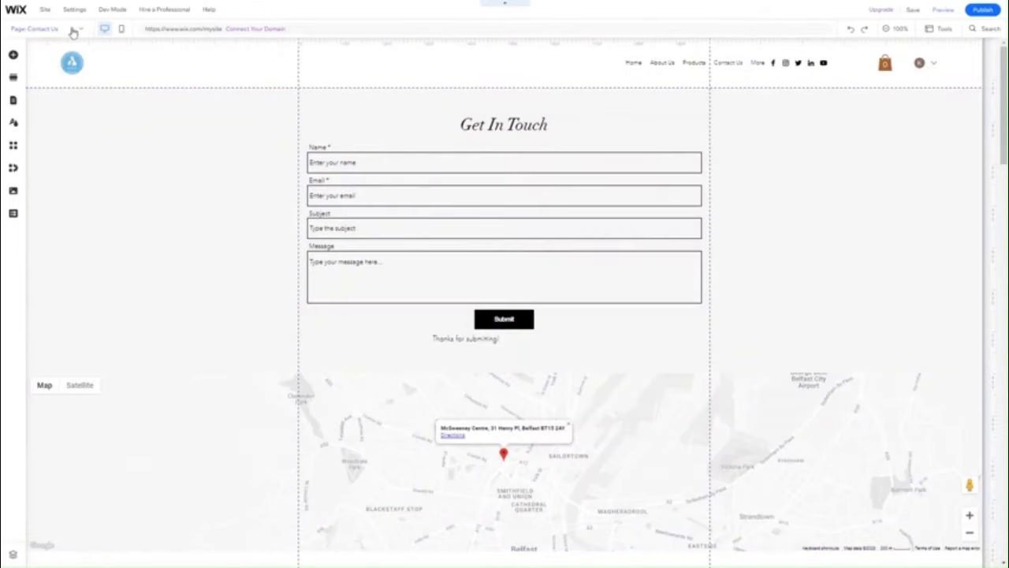
- Return to the Home page and look over its welcome, product, and brands sections
{"action": "left_click", "coordinate": [71, 30]}
{"action": "left_click", "coordinate": [49, 60]}
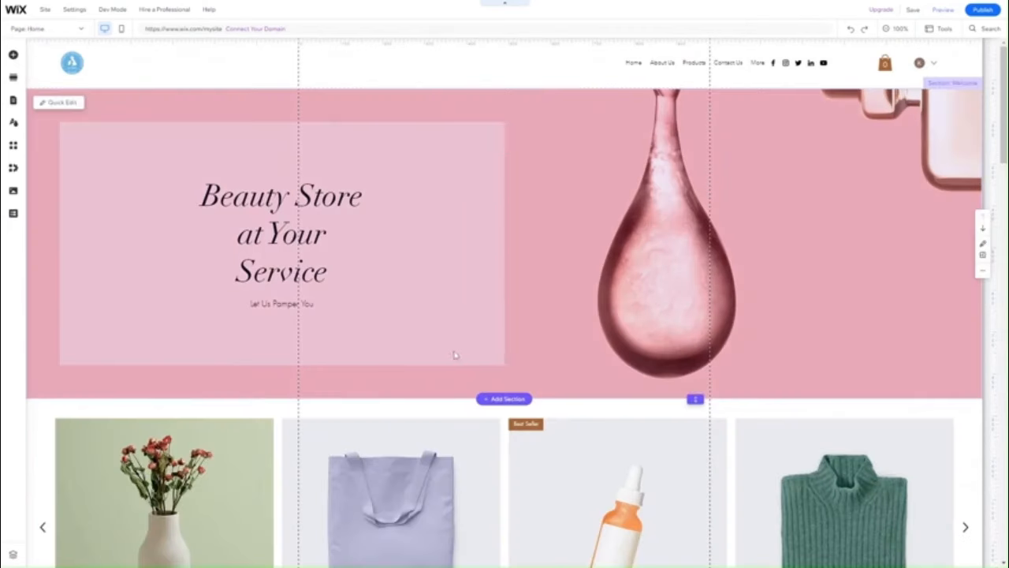
{"action": "scroll", "coordinate": [454, 353], "scroll_direction": "down", "scroll_amount": 3}
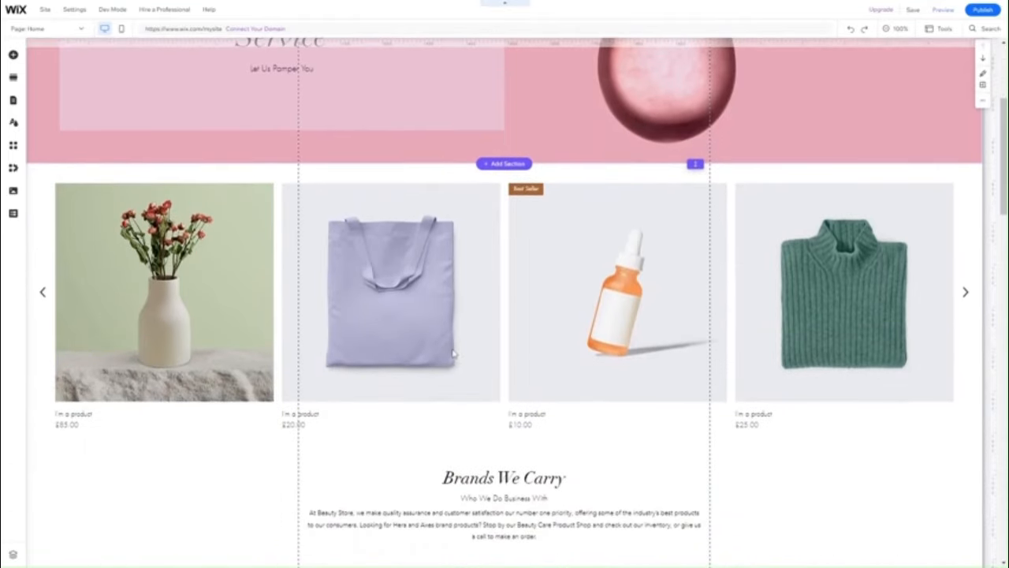
{"action": "scroll", "coordinate": [429, 508], "scroll_direction": "up", "scroll_amount": 3}
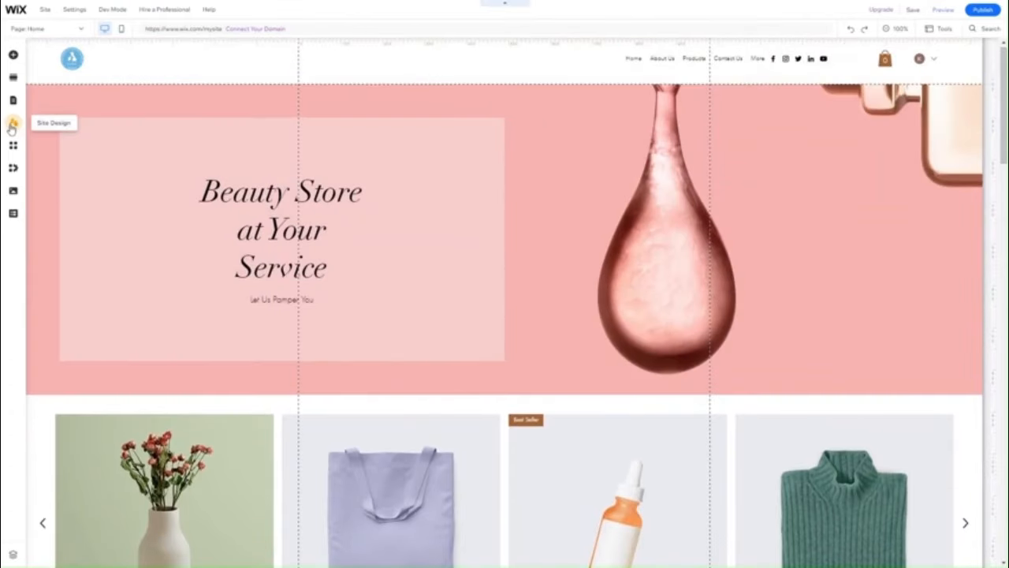
- Open the site design's color and text theme and examine the theme colors available for customization
{"action": "left_click", "coordinate": [12, 125]}
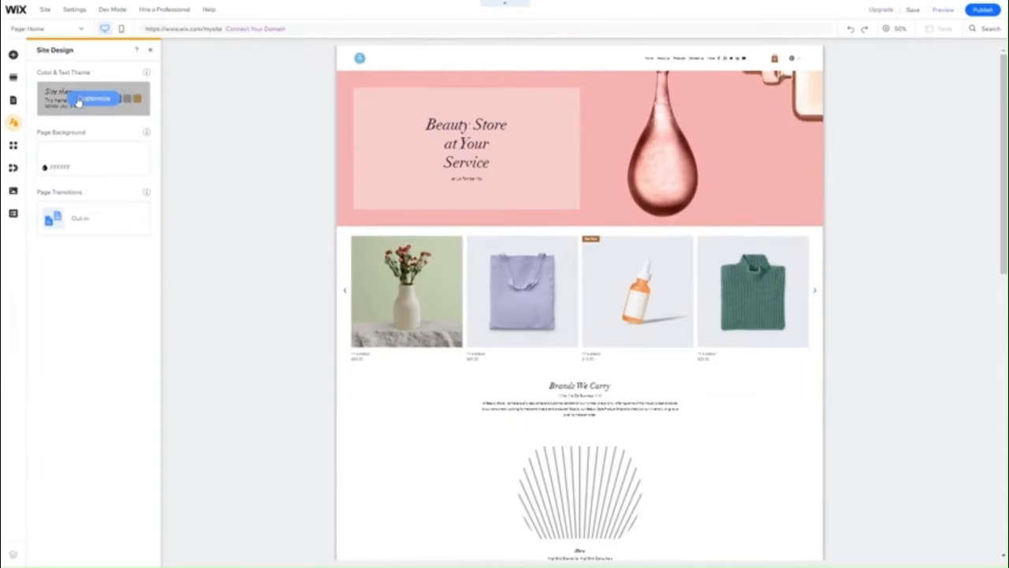
{"action": "left_click", "coordinate": [79, 101]}
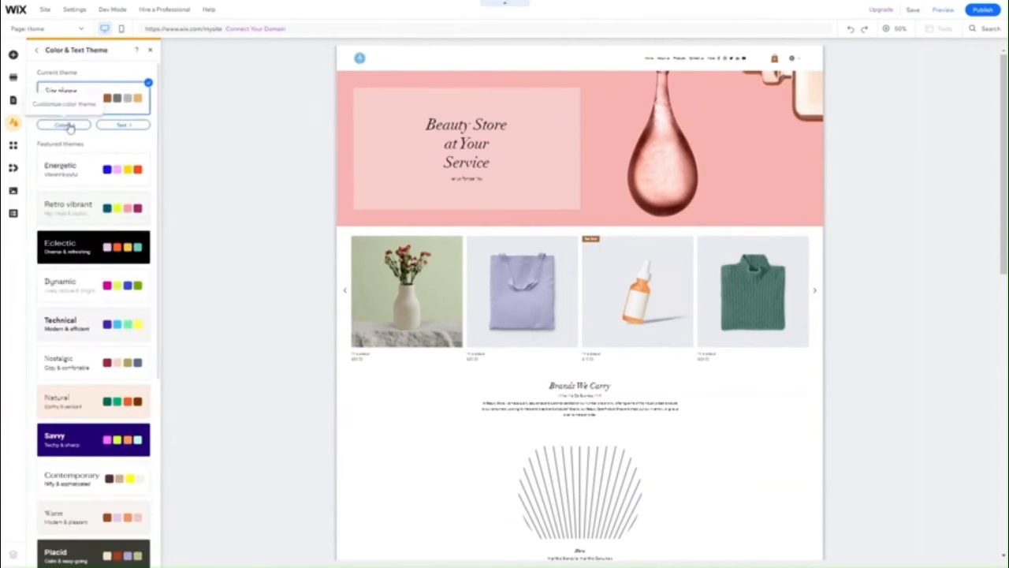
{"action": "left_click", "coordinate": [68, 126]}
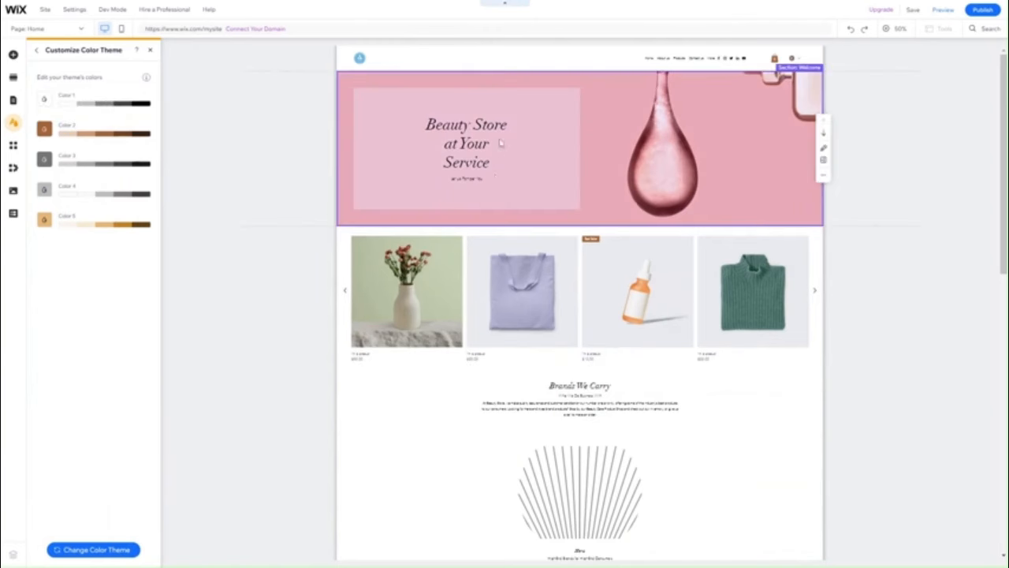
{"action": "scroll", "coordinate": [600, 281], "scroll_direction": "down", "scroll_amount": 2}
{"action": "scroll", "coordinate": [600, 281], "scroll_direction": "up", "scroll_amount": 2}
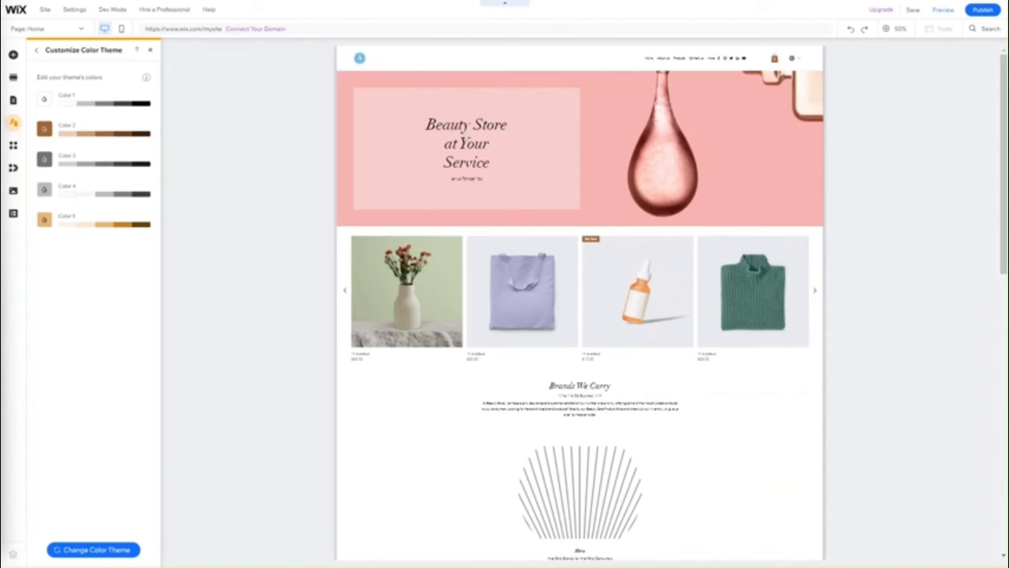
- Browse the featured color and text themes without applying one, and revisit the current theme's colors
{"action": "left_click", "coordinate": [37, 49]}
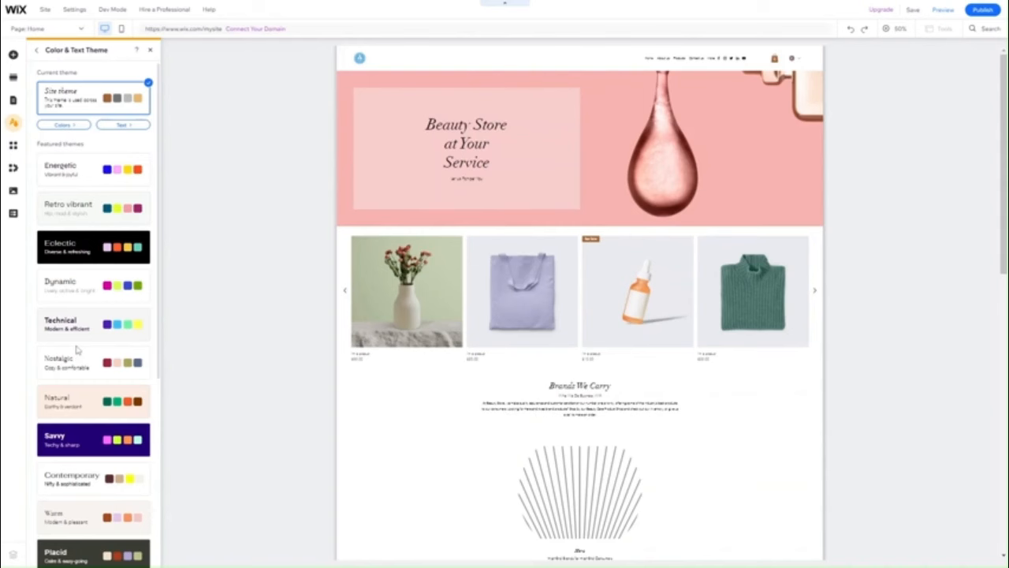
{"action": "scroll", "coordinate": [77, 349], "scroll_direction": "down", "scroll_amount": 3}
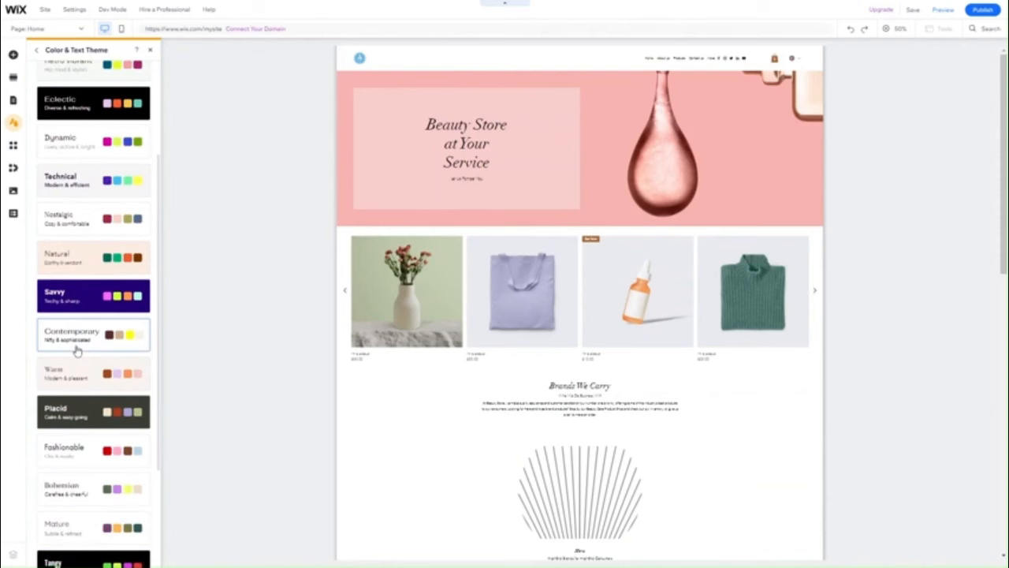
{"action": "scroll", "coordinate": [76, 350], "scroll_direction": "up", "scroll_amount": 3}
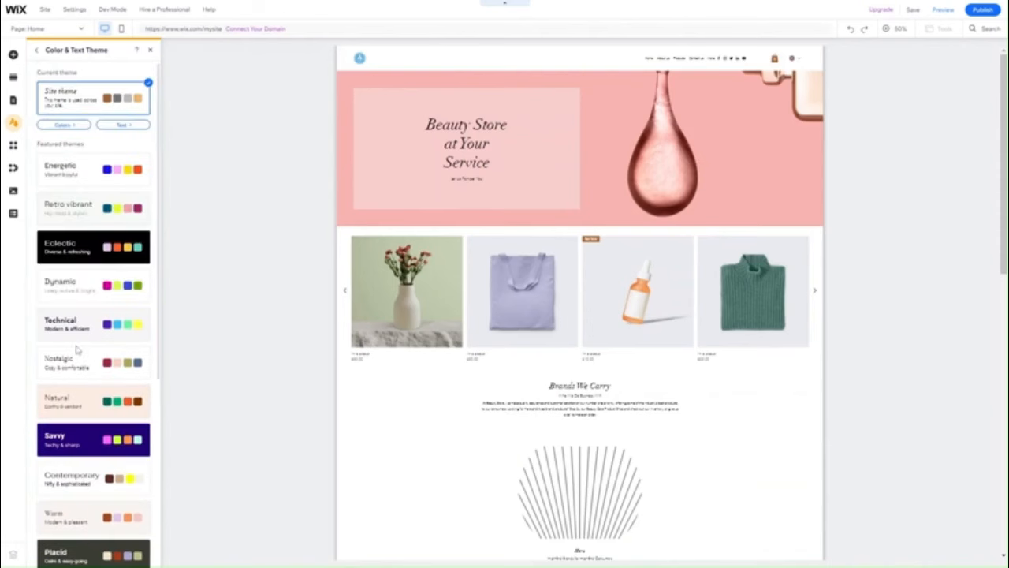
{"action": "left_click", "coordinate": [66, 125]}
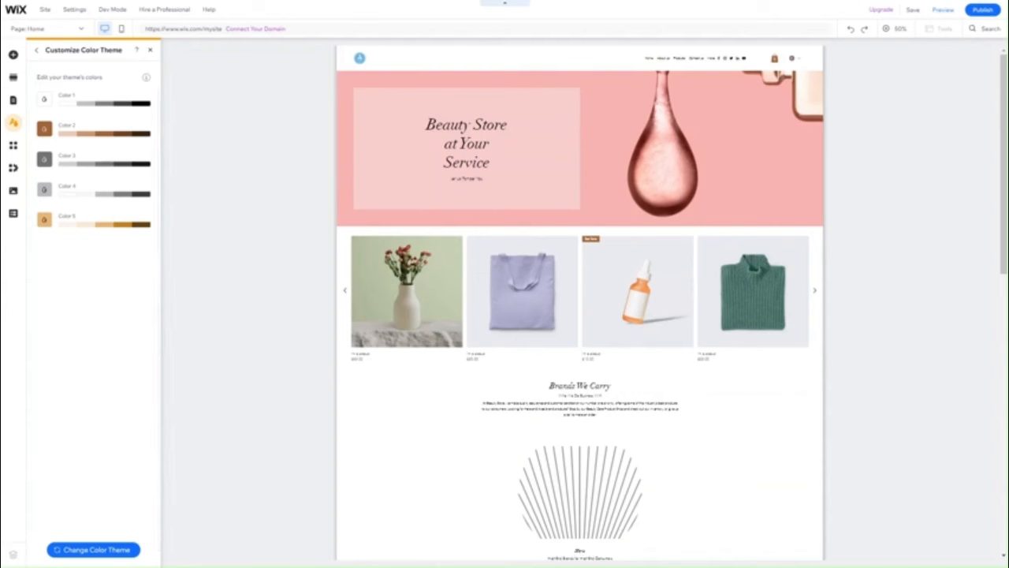
{"action": "left_click", "coordinate": [36, 50]}
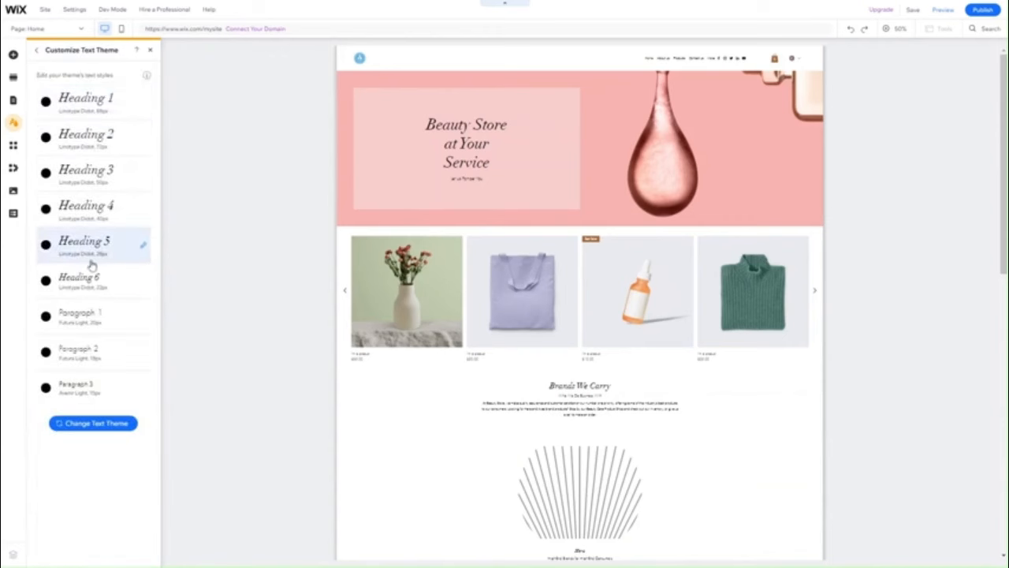
- Examine the text theme's heading and paragraph styles, including the editing options for Heading 1 and Heading 4, without changing them
{"action": "left_click", "coordinate": [36, 51]}
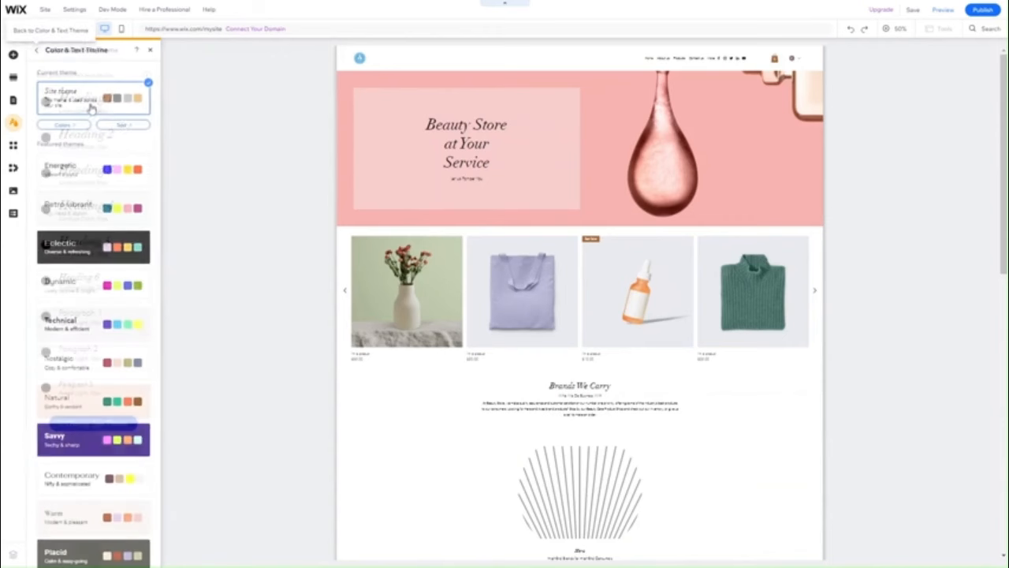
{"action": "left_click", "coordinate": [123, 128]}
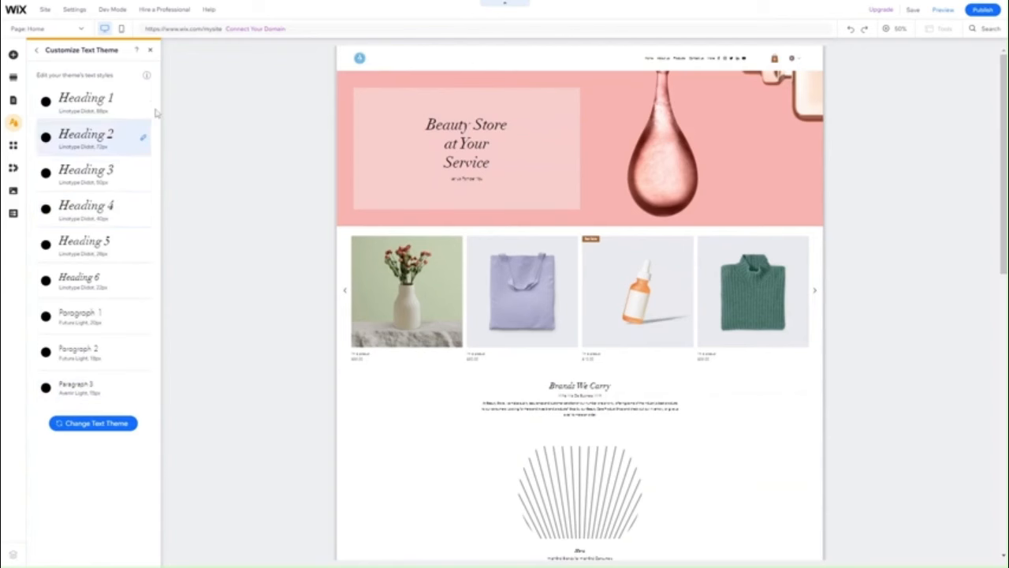
{"action": "left_click", "coordinate": [144, 104]}
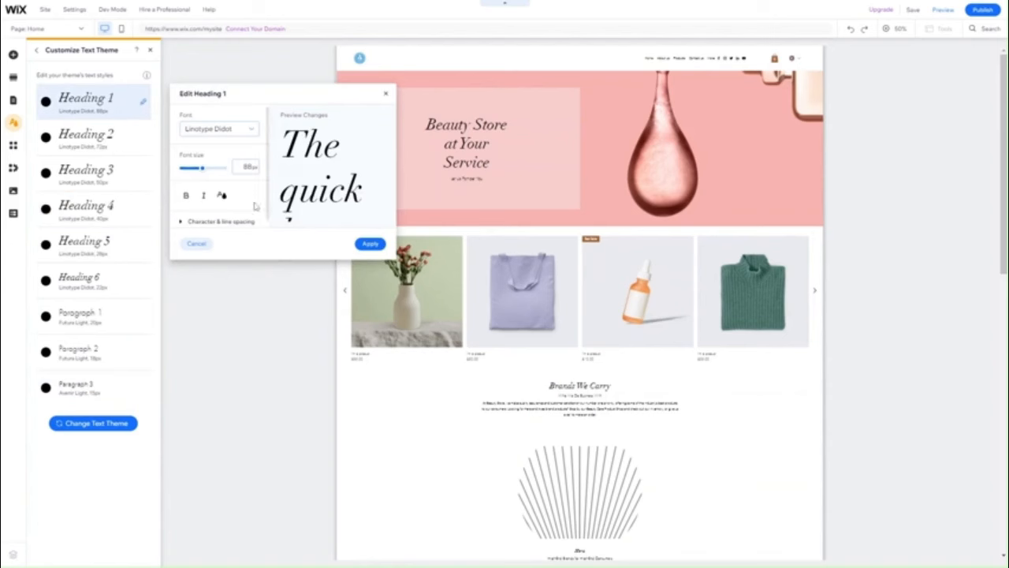
{"action": "left_click", "coordinate": [115, 211]}
{"action": "left_click", "coordinate": [91, 210]}
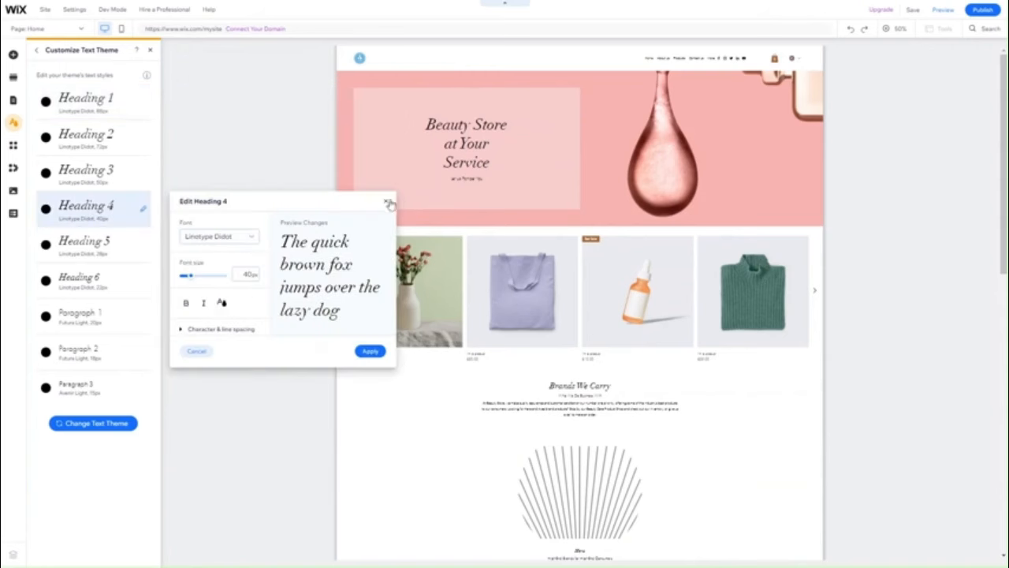
{"action": "left_click", "coordinate": [388, 202]}
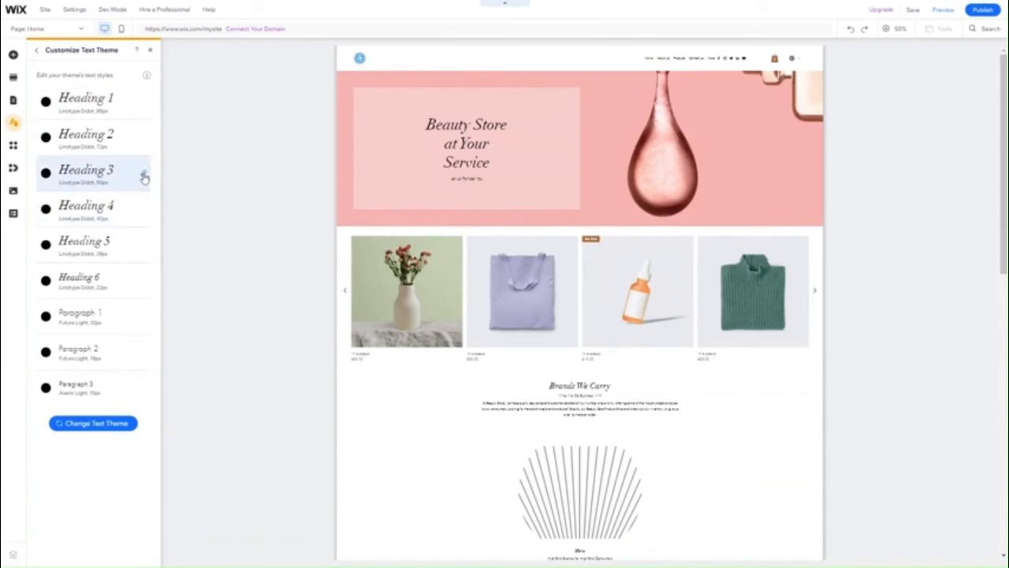
- Change the fonts of the Heading 3 and Heading 2 text styles to Lulo Clean and apply both changes
{"action": "left_click", "coordinate": [143, 176]}
{"action": "left_click", "coordinate": [245, 209]}
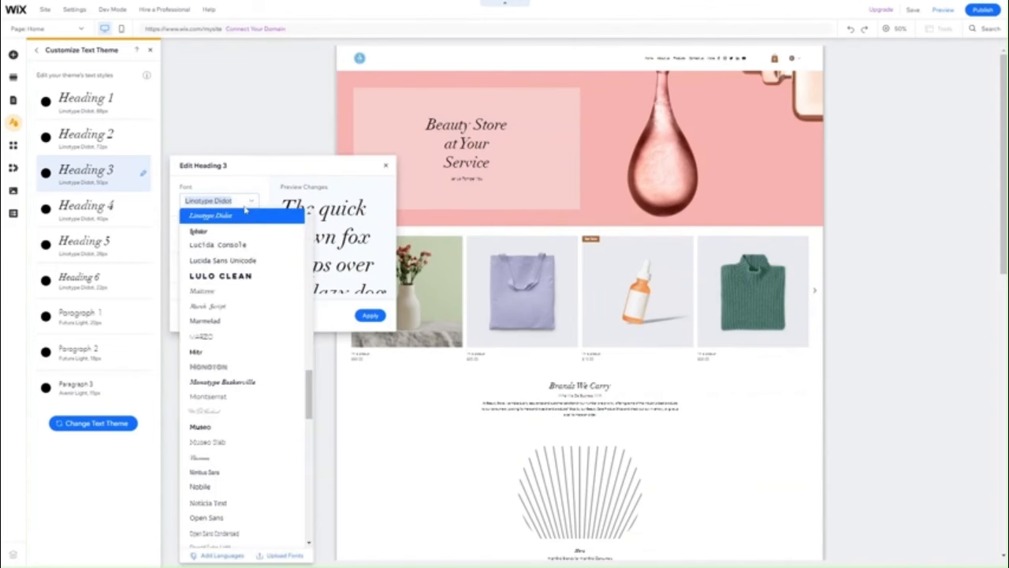
{"action": "left_click", "coordinate": [227, 277]}
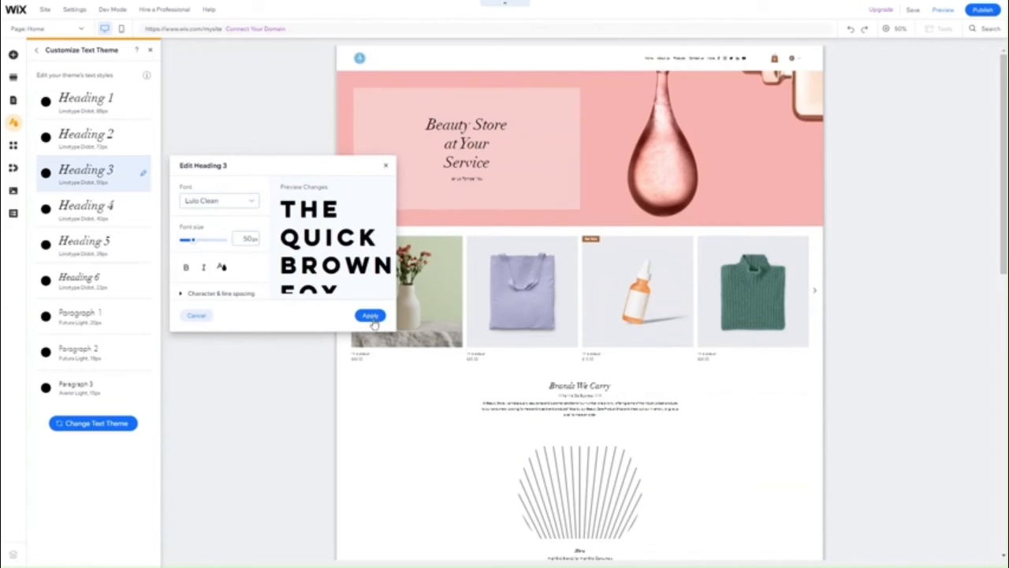
{"action": "left_click", "coordinate": [141, 138]}
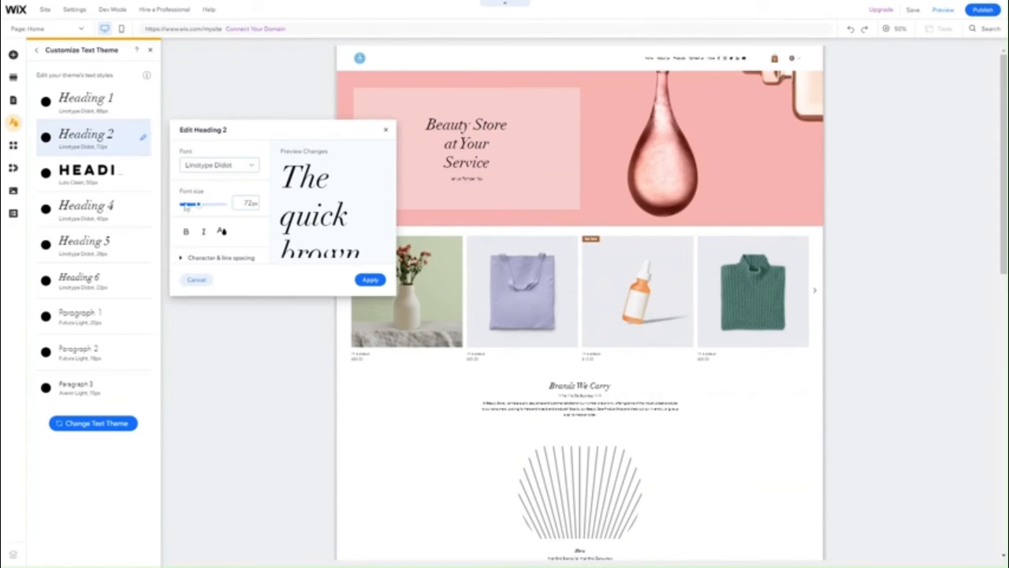
{"action": "left_click", "coordinate": [197, 164]}
{"action": "left_click", "coordinate": [219, 245]}
{"action": "left_click", "coordinate": [369, 279]}
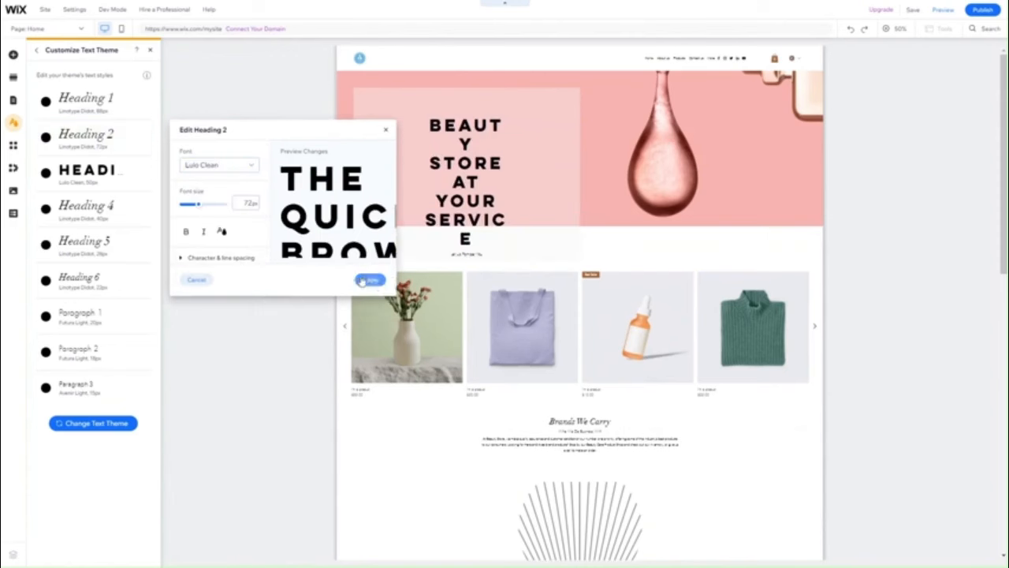
- Apply the Lulo Clean font to the Heading 1 and Heading 4 text styles
{"action": "left_click", "coordinate": [143, 101]}
{"action": "left_click", "coordinate": [207, 130]}
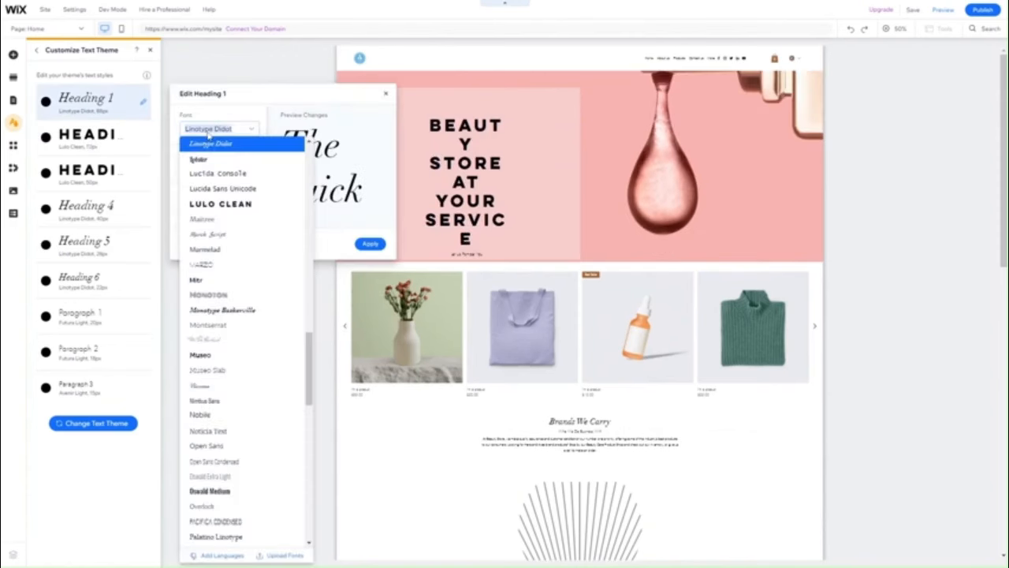
{"action": "left_click", "coordinate": [221, 203]}
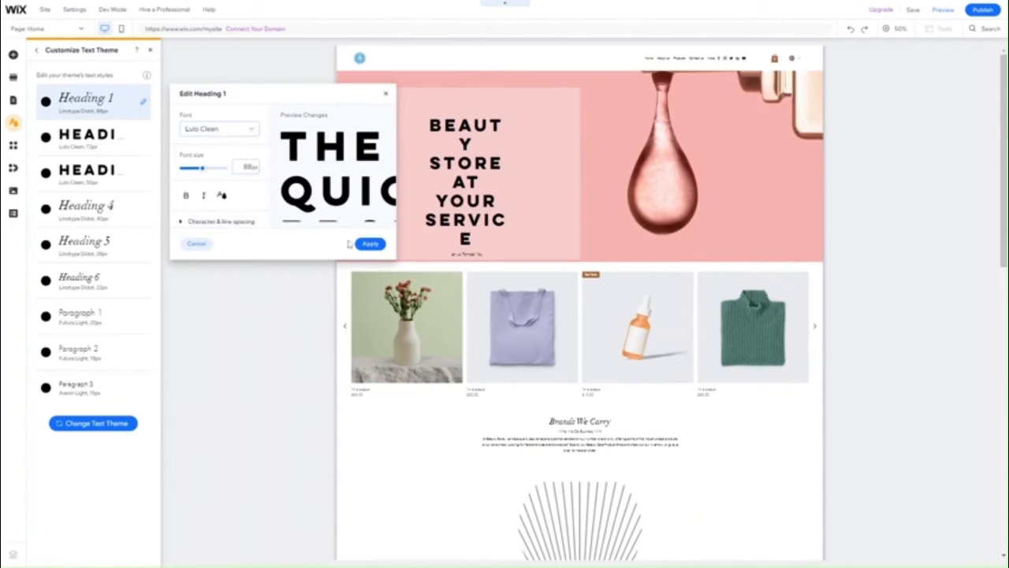
{"action": "left_click", "coordinate": [370, 243]}
{"action": "left_click", "coordinate": [143, 208]}
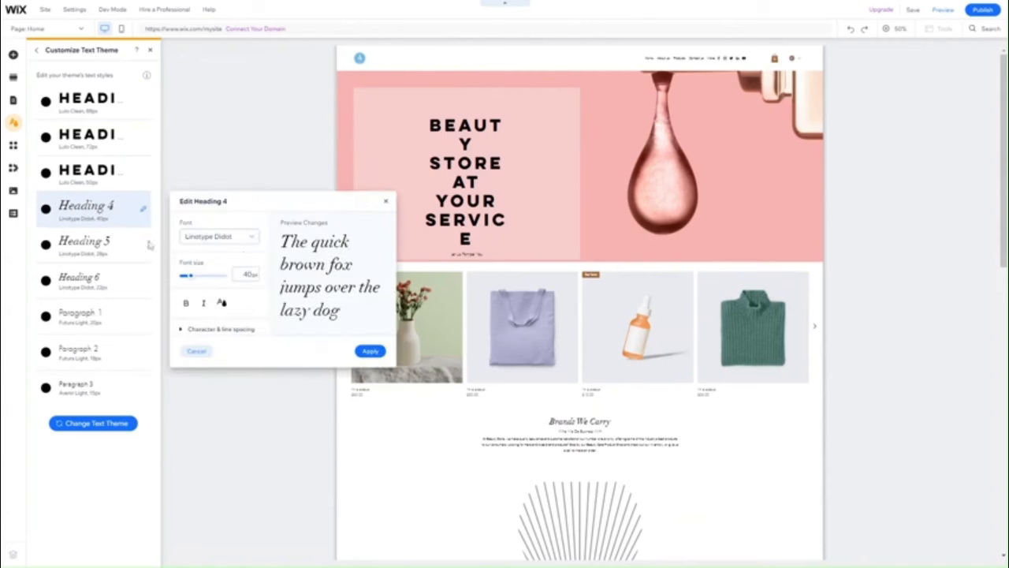
{"action": "left_click", "coordinate": [229, 239]}
{"action": "left_click", "coordinate": [221, 312]}
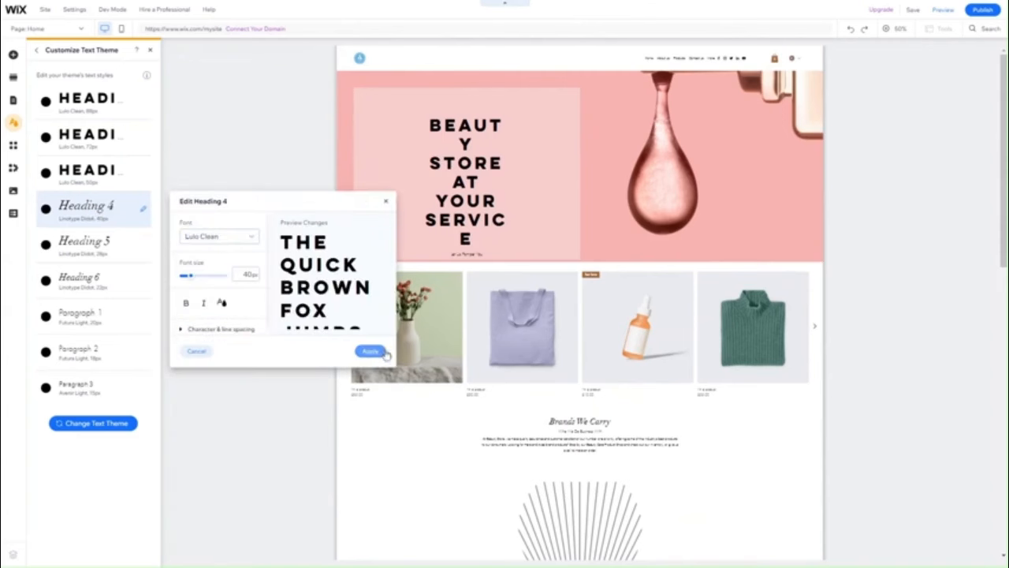
{"action": "left_click", "coordinate": [370, 351]}
- Apply the Lulo Clean font to the Heading 5 and Heading 6 text styles
{"action": "left_click", "coordinate": [101, 252]}
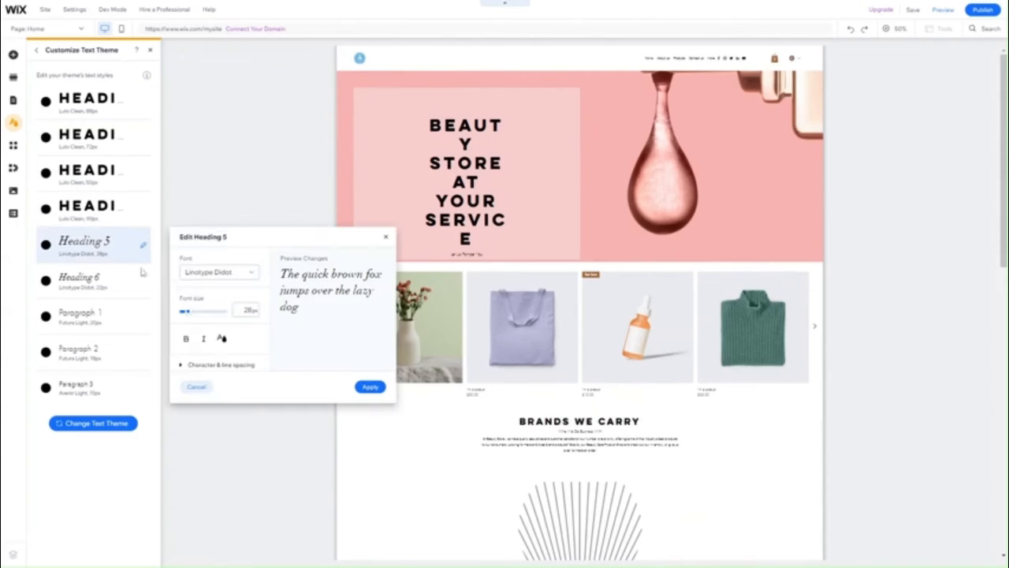
{"action": "left_click", "coordinate": [211, 272]}
{"action": "left_click", "coordinate": [221, 347]}
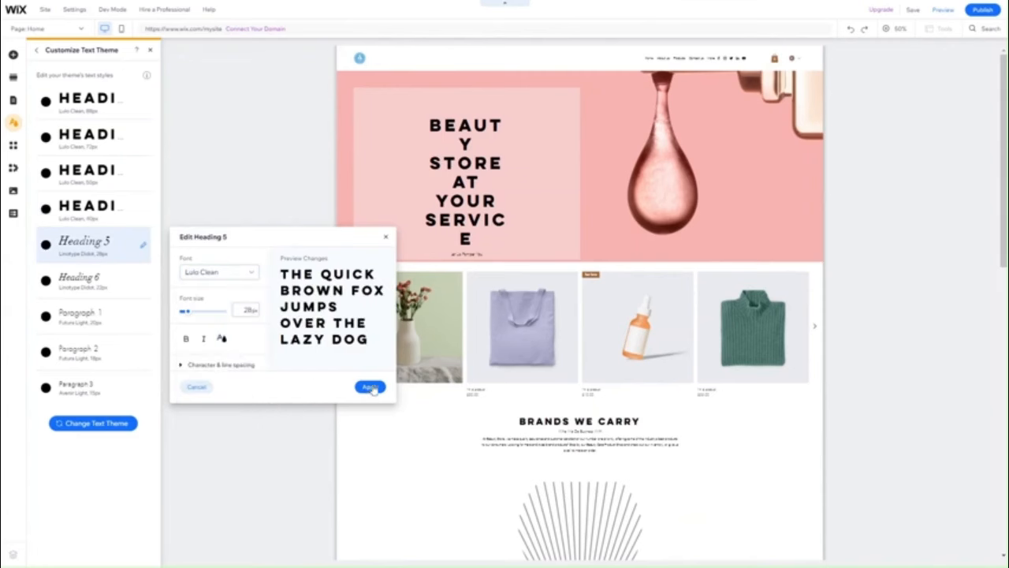
{"action": "left_click", "coordinate": [370, 386]}
{"action": "left_click", "coordinate": [101, 286]}
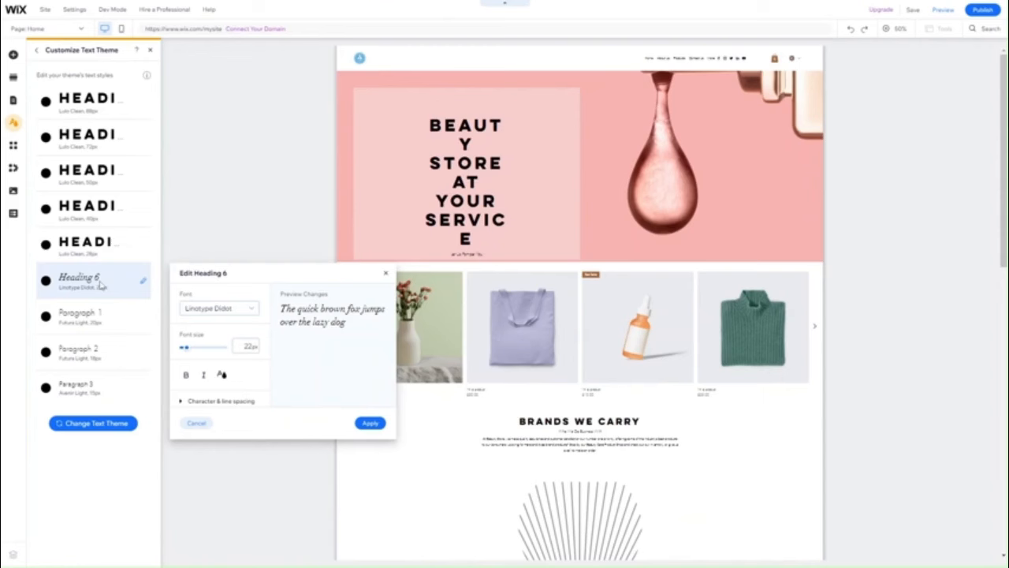
{"action": "left_click", "coordinate": [249, 308]}
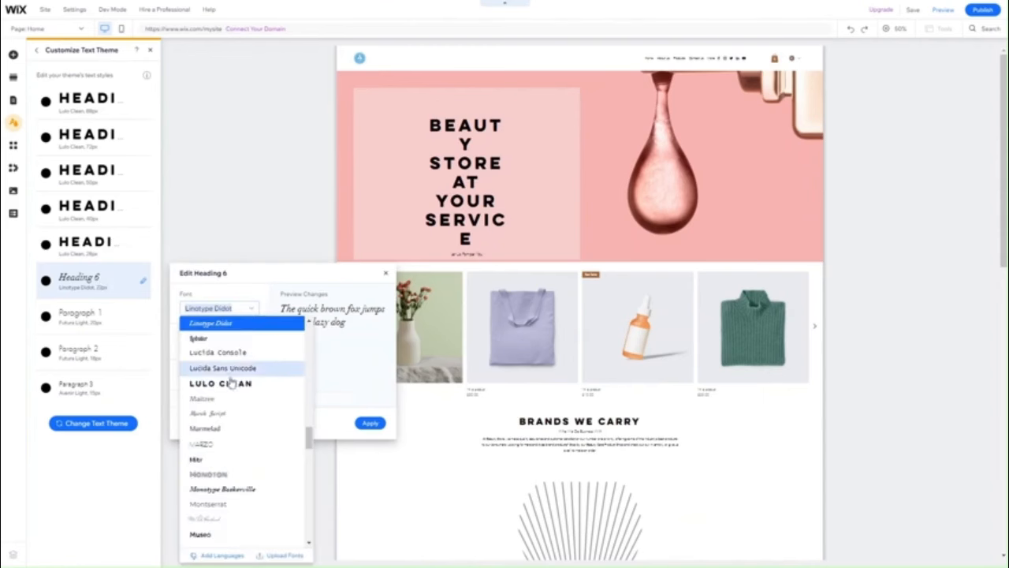
{"action": "left_click", "coordinate": [223, 380]}
{"action": "left_click", "coordinate": [370, 423]}
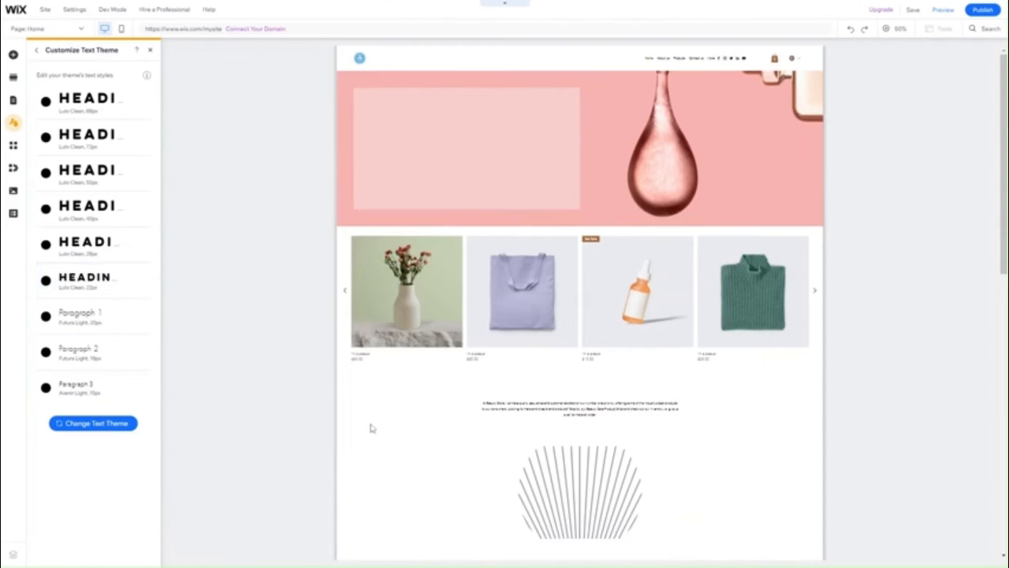
- Set the font of the Paragraph 1 text style to Helvetica Bold and apply it
{"action": "left_click", "coordinate": [93, 329]}
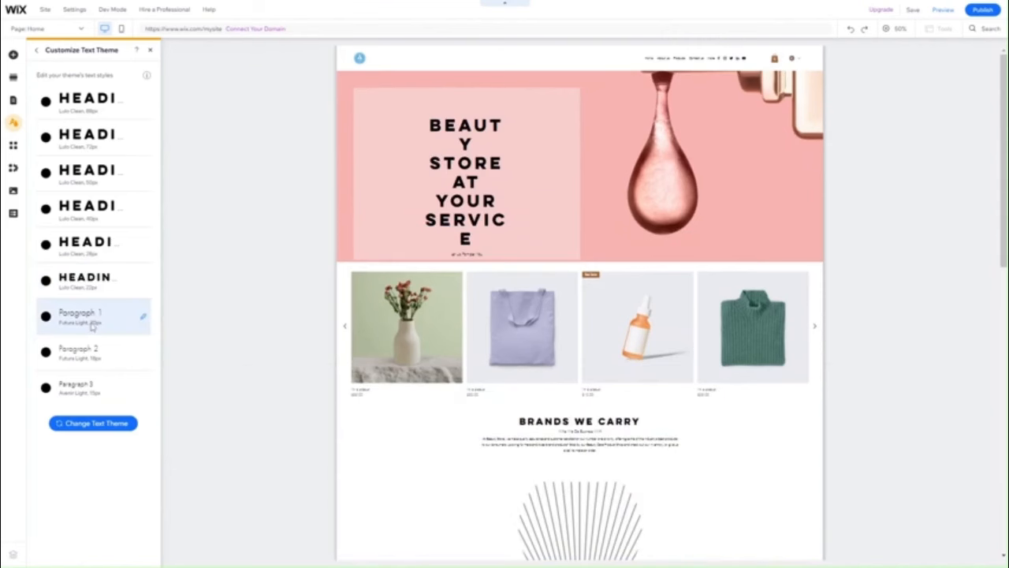
{"action": "left_click", "coordinate": [216, 353]}
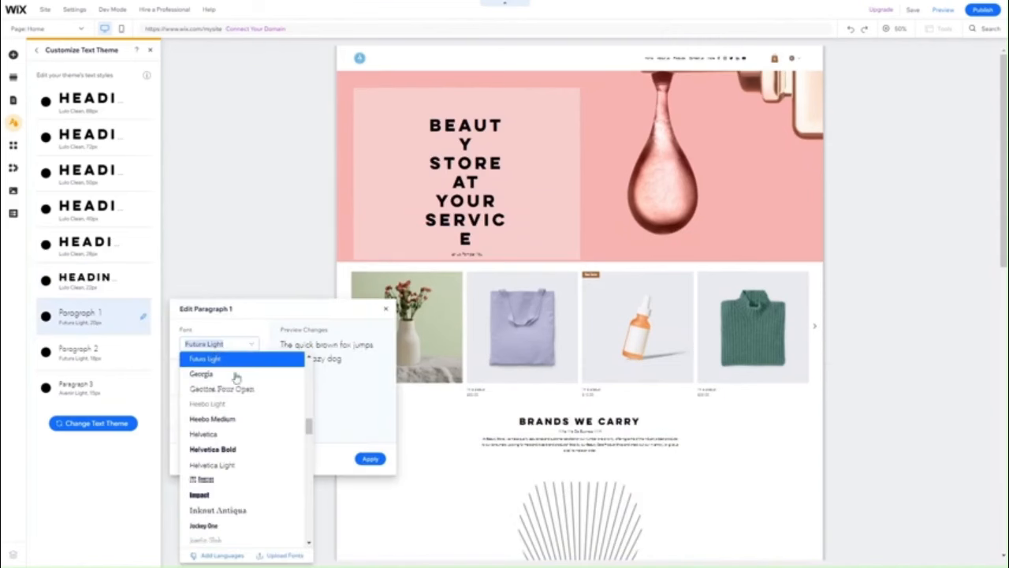
{"action": "left_click", "coordinate": [246, 450]}
{"action": "left_click", "coordinate": [367, 459]}
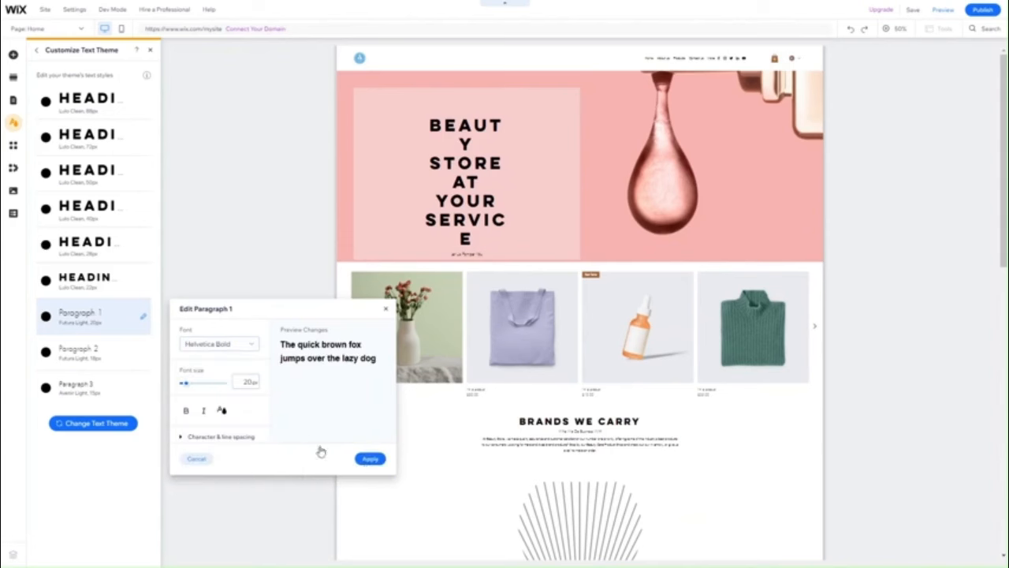
- Set the font of the Paragraph 2 text style to Heebo Medium and apply it
{"action": "left_click", "coordinate": [82, 354]}
{"action": "left_click", "coordinate": [210, 381]}
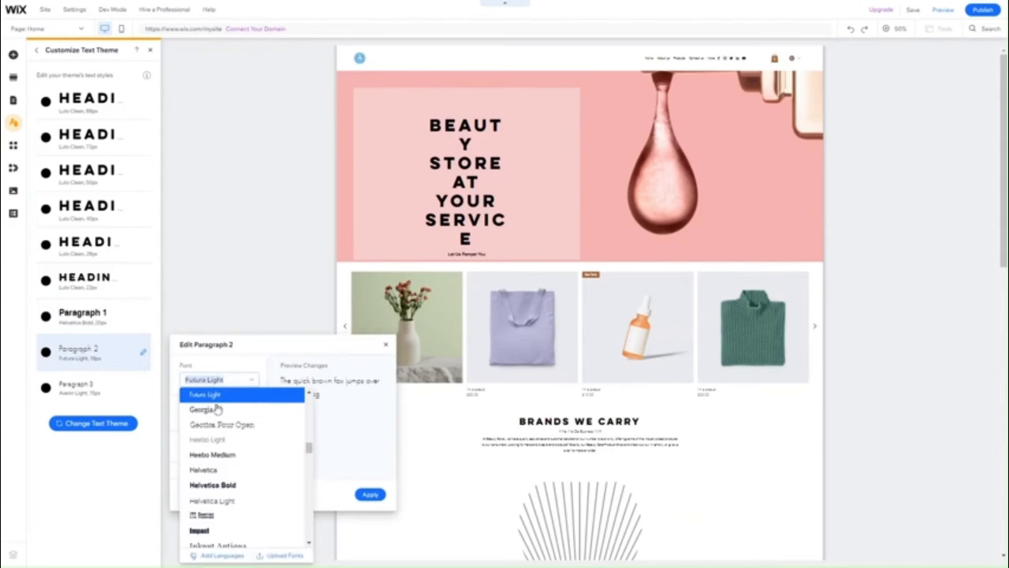
{"action": "left_click", "coordinate": [220, 456]}
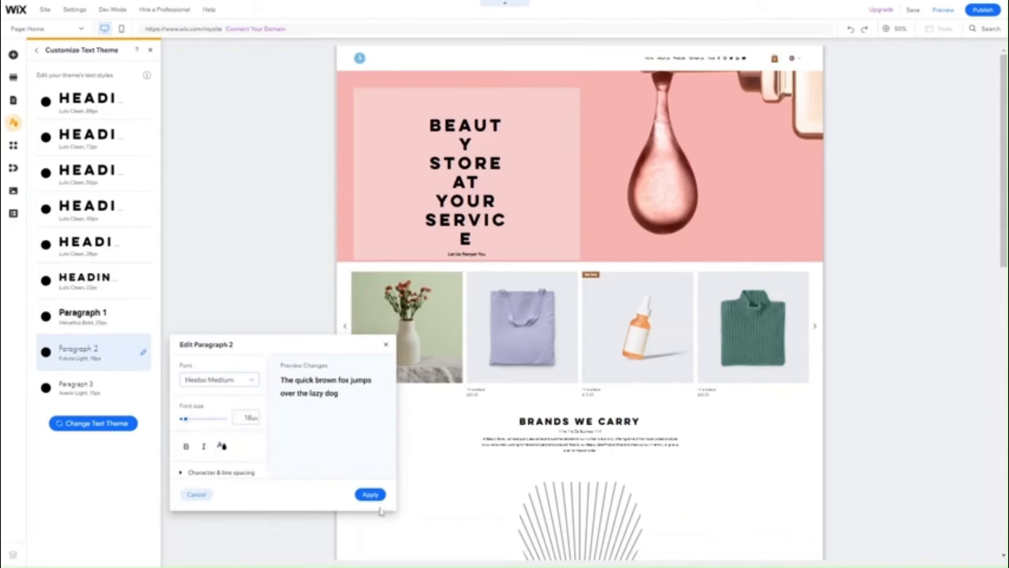
{"action": "left_click", "coordinate": [370, 495]}
- Change the Paragraph 1 text style to the same Heebo Medium font as Paragraph 2 and apply it
{"action": "left_click", "coordinate": [95, 322]}
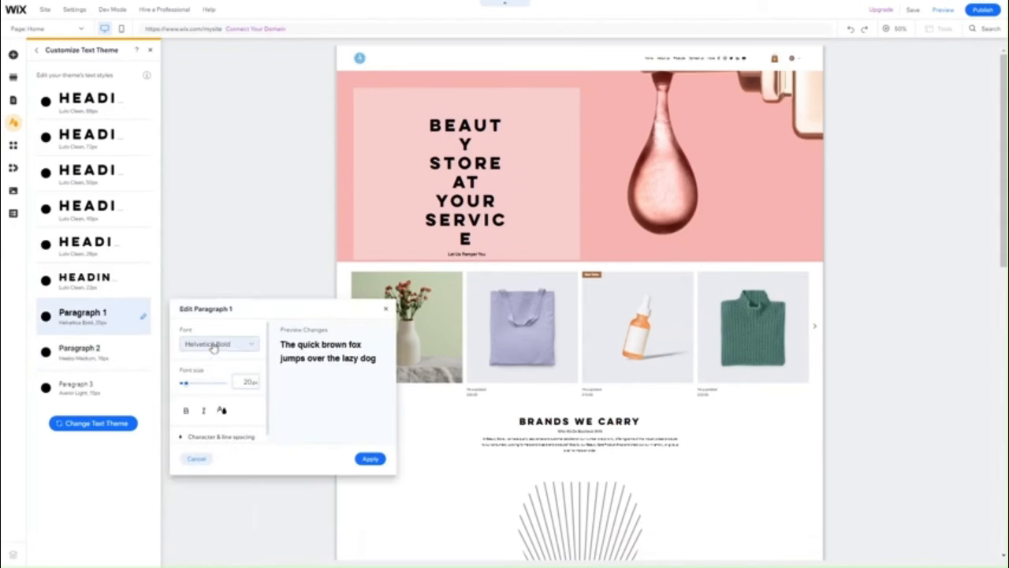
{"action": "left_click", "coordinate": [217, 344]}
{"action": "scroll", "coordinate": [225, 457], "scroll_direction": "up", "scroll_amount": 3}
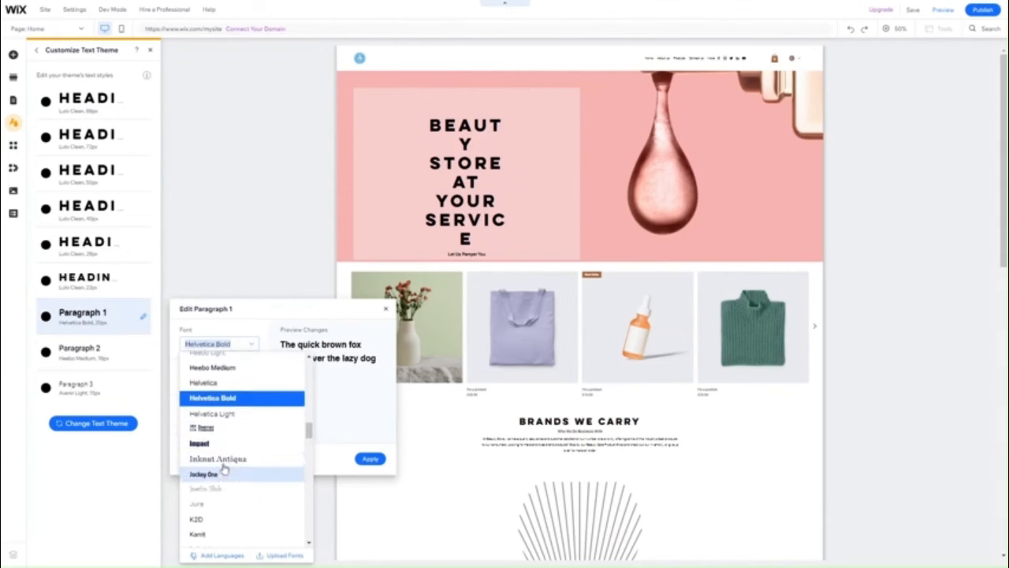
{"action": "left_click", "coordinate": [224, 372]}
{"action": "left_click", "coordinate": [369, 460]}
- Set the Paragraph 3 text style to the Heebo Medium font, apply it, and close the text theme settings
{"action": "left_click", "coordinate": [95, 387]}
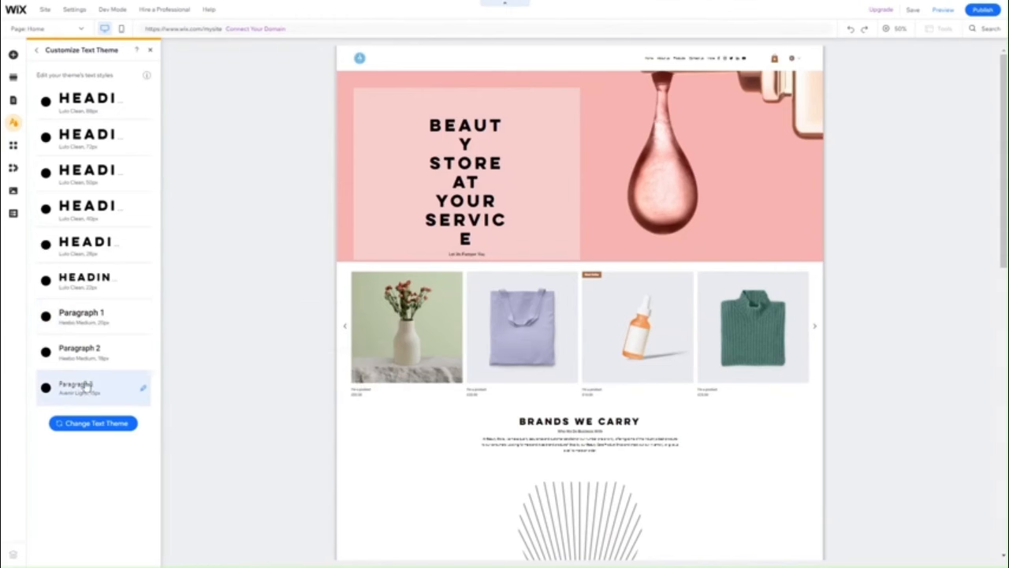
{"action": "left_click", "coordinate": [217, 415]}
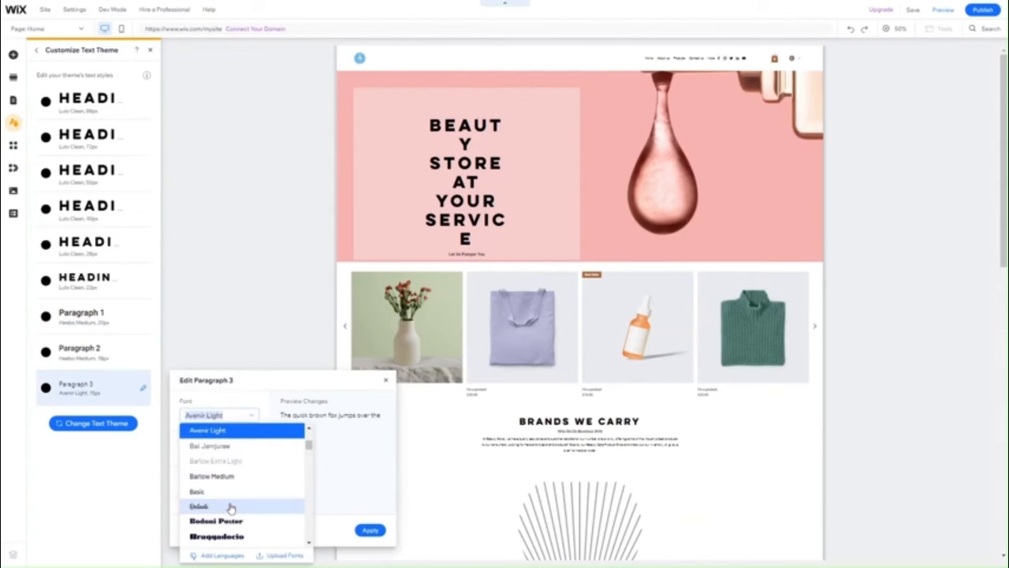
{"action": "type", "text": "Heebo"}
{"action": "key", "text": "Down"}
{"action": "key", "text": "Down"}
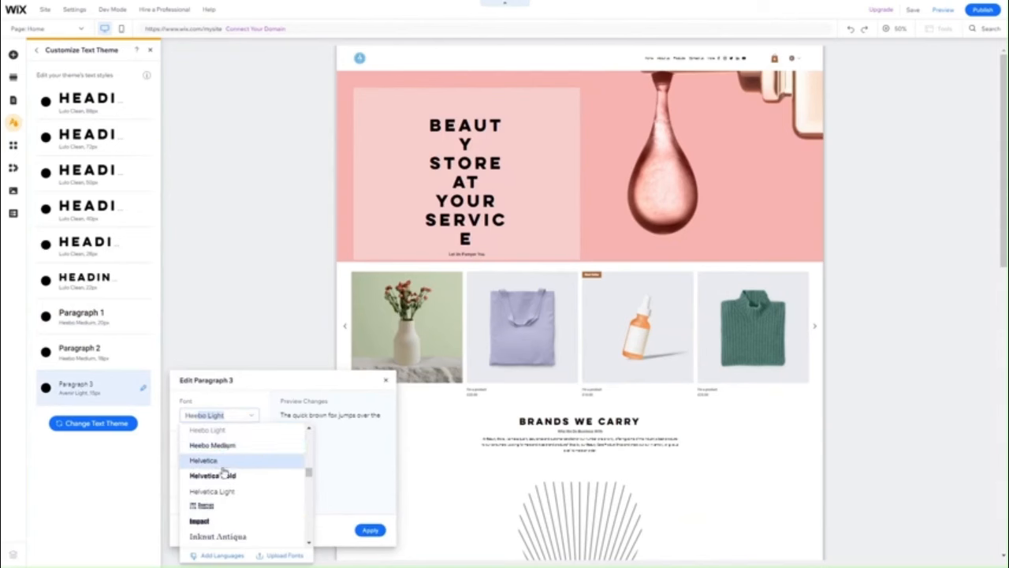
{"action": "key", "text": "Up"}
{"action": "key", "text": "Return"}
{"action": "left_click", "coordinate": [368, 534]}
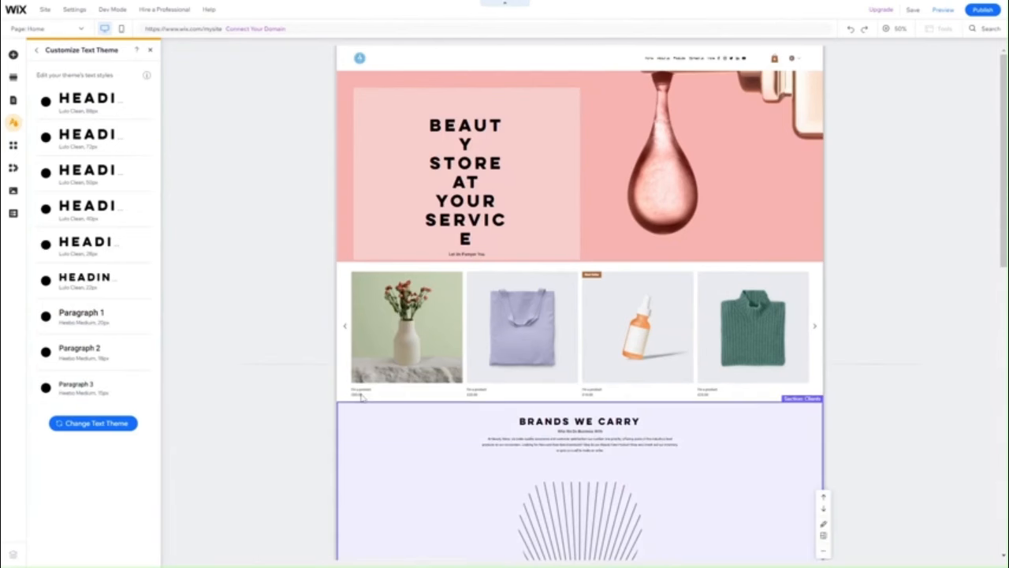
{"action": "left_click", "coordinate": [152, 49]}
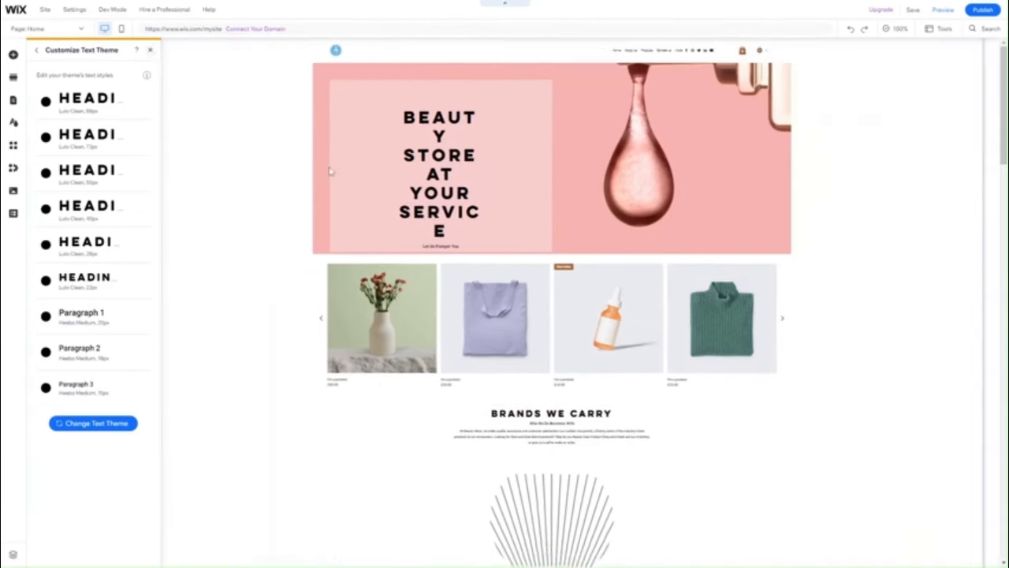
- Widen and center the "Beauty Store at Your Service" title in the welcome section's pale column, and place "Let Us Pamper You" beneath it
{"action": "scroll", "coordinate": [400, 447], "scroll_direction": "down", "scroll_amount": 10}
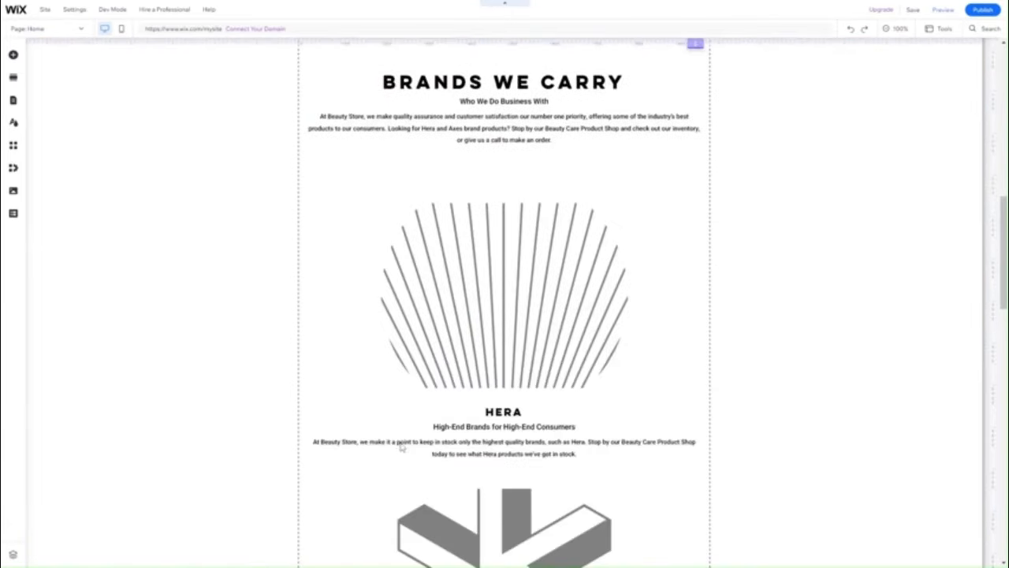
{"action": "scroll", "coordinate": [401, 447], "scroll_direction": "up", "scroll_amount": 10}
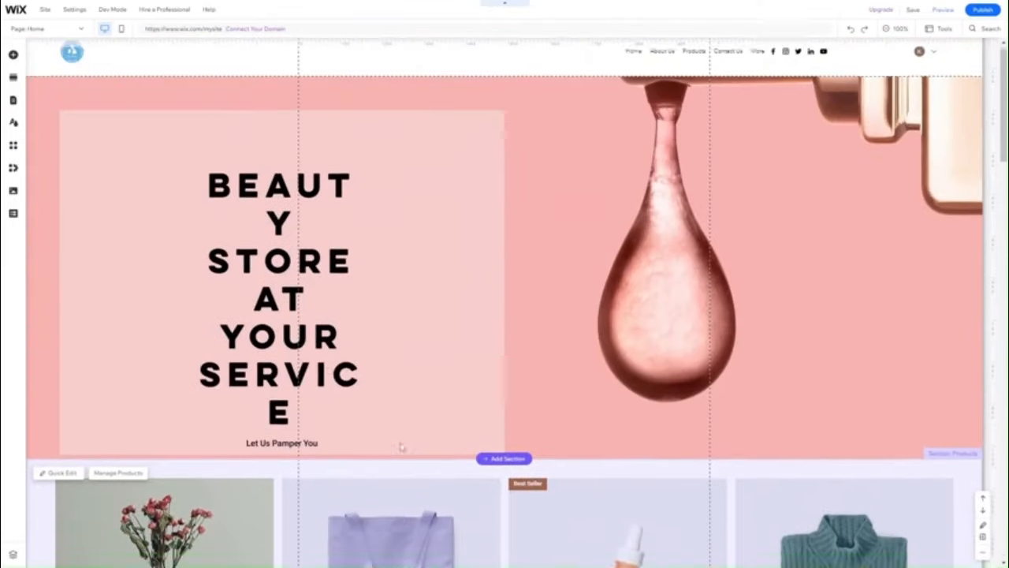
{"action": "left_click_drag", "start_coordinate": [265, 323], "coordinate": [167, 281]}
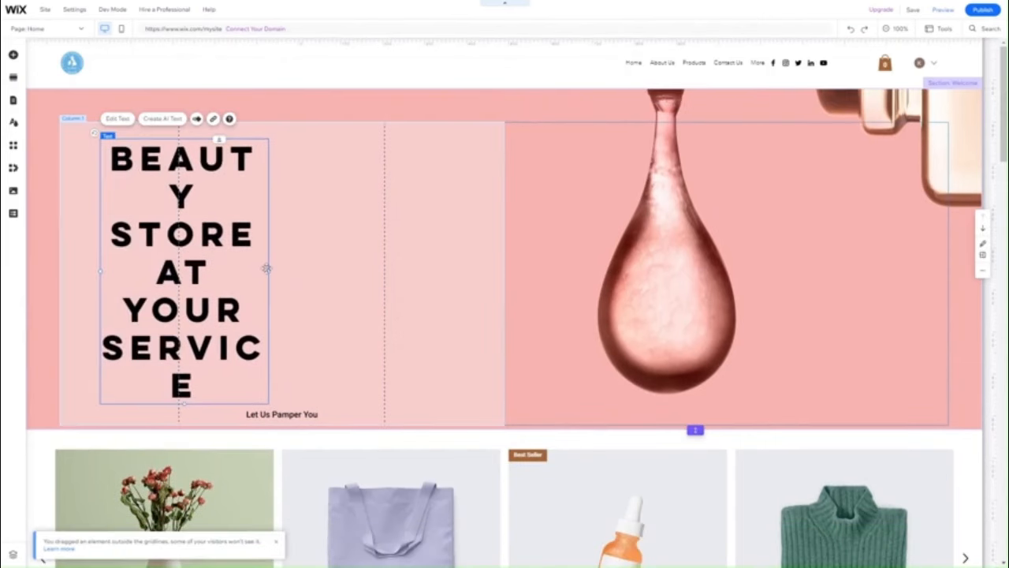
{"action": "left_click_drag", "start_coordinate": [267, 272], "coordinate": [407, 275]}
{"action": "left_click_drag", "start_coordinate": [231, 213], "coordinate": [257, 220]}
{"action": "left_click", "coordinate": [286, 310]}
{"action": "left_click_drag", "start_coordinate": [286, 307], "coordinate": [290, 311]}
- Look over the restyled brands sections of the Home page, and delete the "Let Us Pamper You" text from the welcome section
{"action": "scroll", "coordinate": [461, 454], "scroll_direction": "down", "scroll_amount": 15}
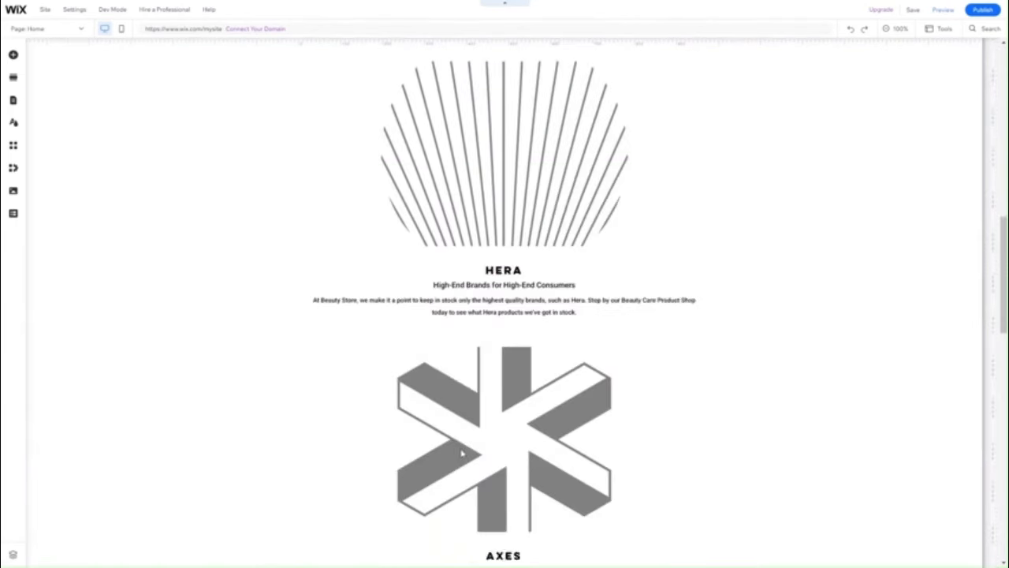
{"action": "scroll", "coordinate": [462, 453], "scroll_direction": "down", "scroll_amount": 1}
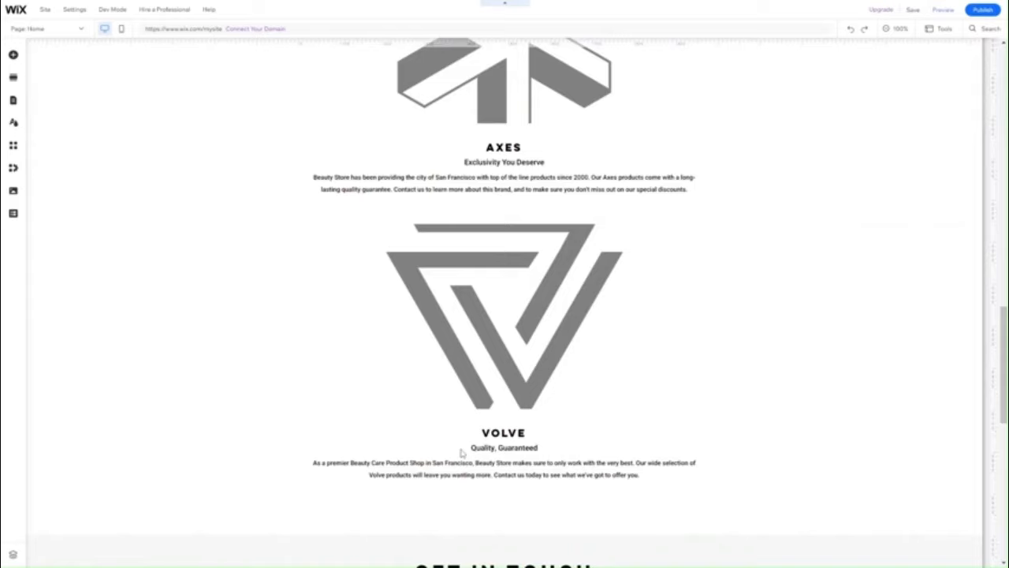
{"action": "scroll", "coordinate": [462, 454], "scroll_direction": "up", "scroll_amount": 16}
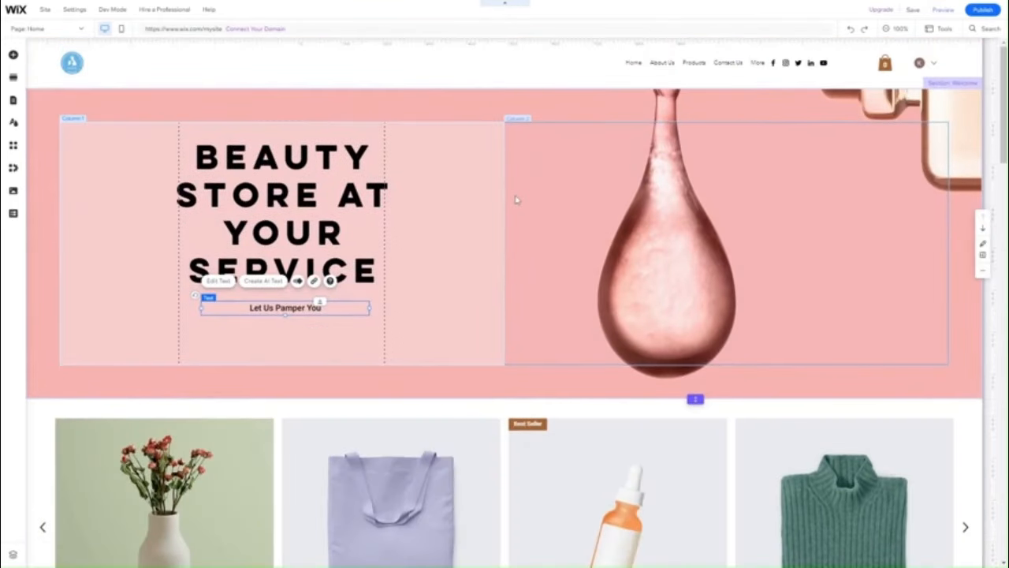
{"action": "left_click", "coordinate": [649, 68]}
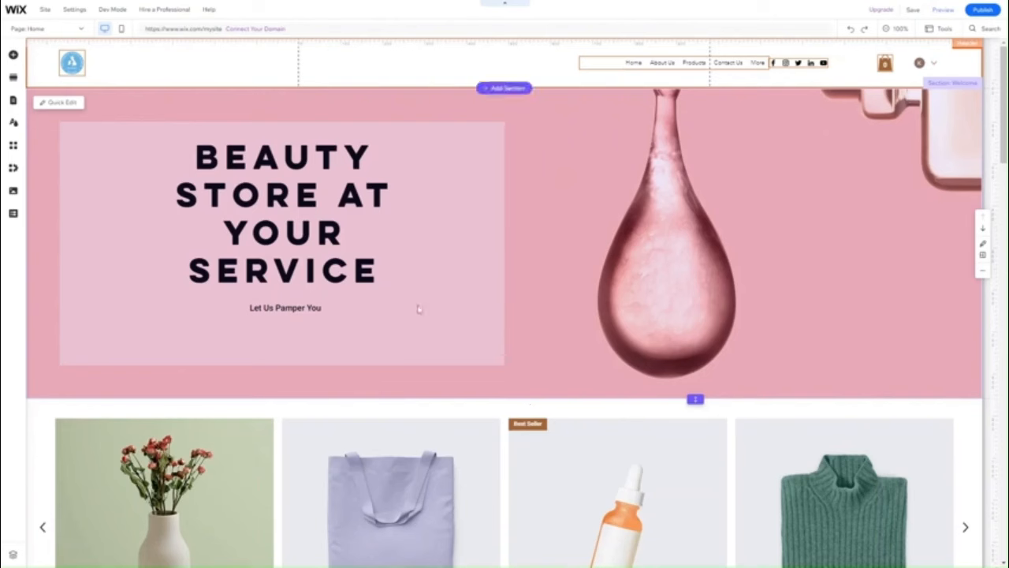
{"action": "left_click", "coordinate": [270, 308]}
{"action": "key", "text": "Delete"}
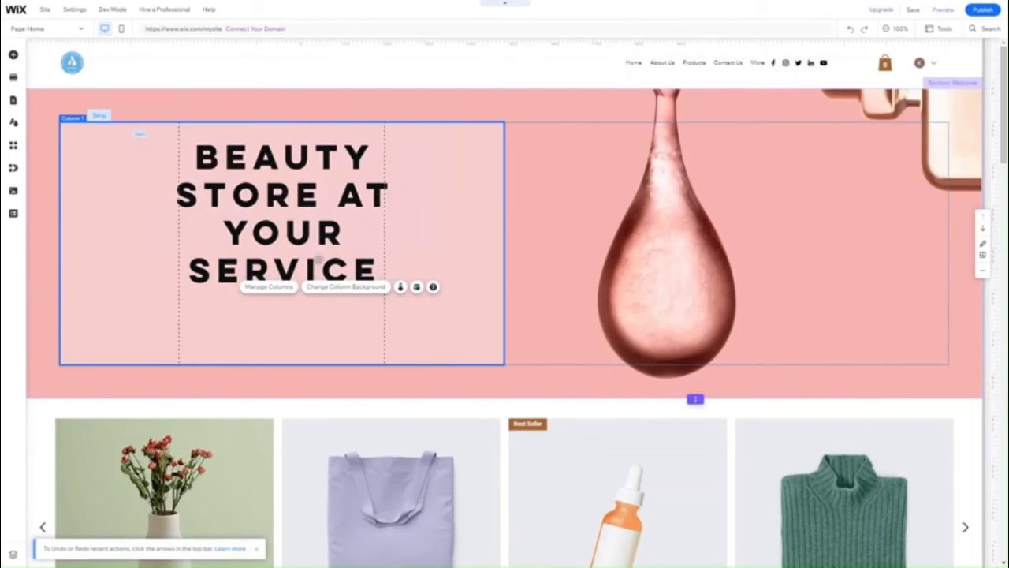
- Extend the welcome section's pink background strip slightly downward to make the section taller
{"action": "scroll", "coordinate": [552, 389], "scroll_direction": "down", "scroll_amount": 2}
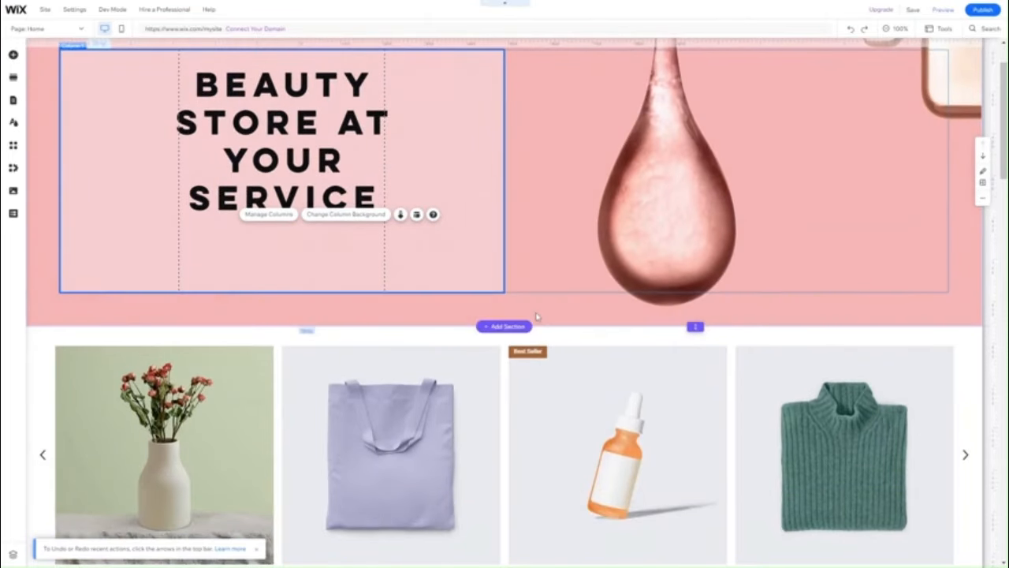
{"action": "left_click", "coordinate": [536, 316]}
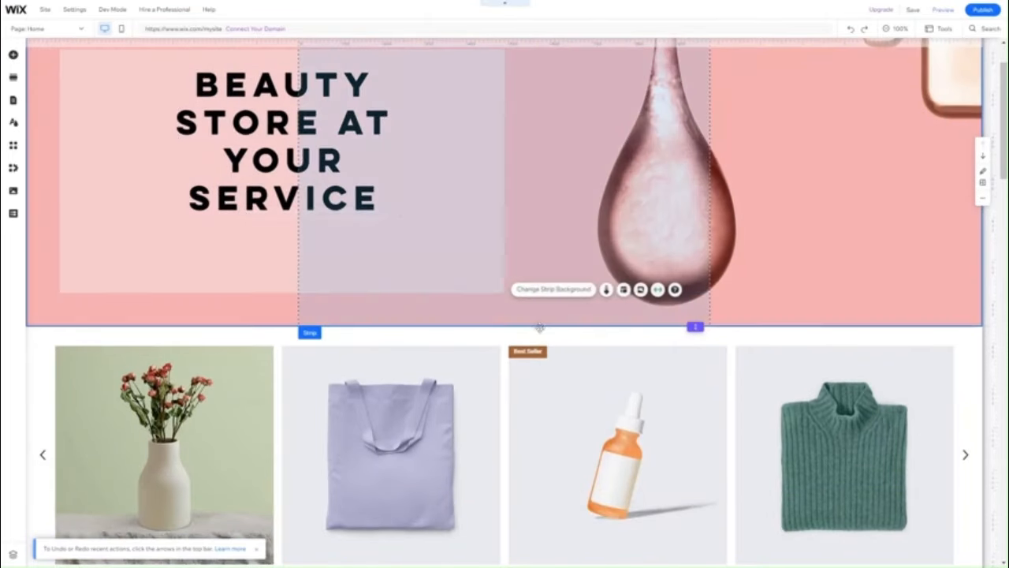
{"action": "mouse_move", "coordinate": [695, 326]}
{"action": "left_mouse_down"}
{"action": "mouse_move", "coordinate": [694, 342]}
{"action": "mouse_move", "coordinate": [695, 328]}
{"action": "left_mouse_up"}
{"action": "left_click", "coordinate": [656, 307]}
{"action": "left_click_drag", "start_coordinate": [619, 322], "coordinate": [620, 354]}
- Stretch the welcome section's inner column strip downward to leave more room beneath the "Beauty Store at Your Service" title
{"action": "left_click", "coordinate": [412, 232]}
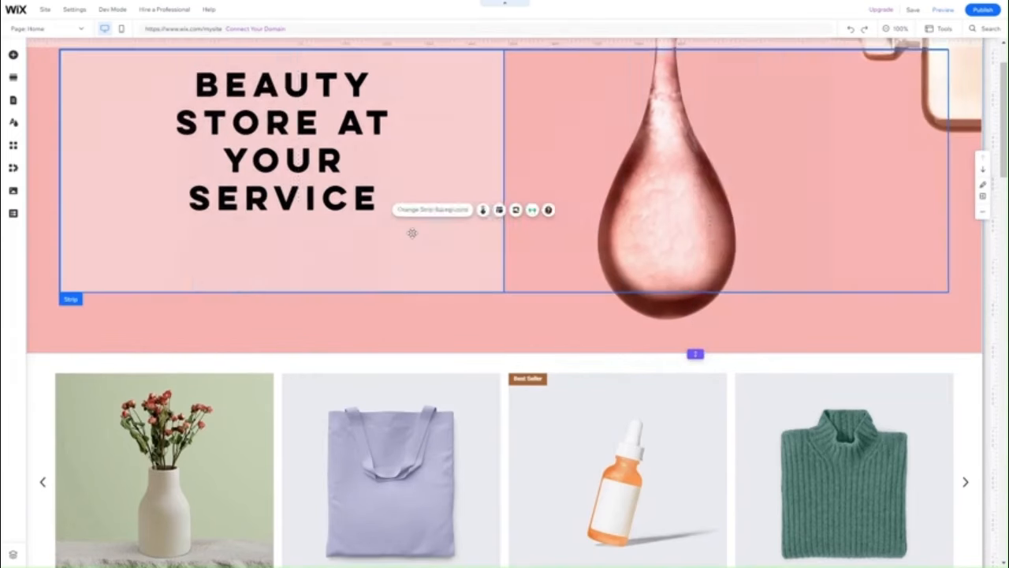
{"action": "scroll", "coordinate": [413, 232], "scroll_direction": "up", "scroll_amount": 1}
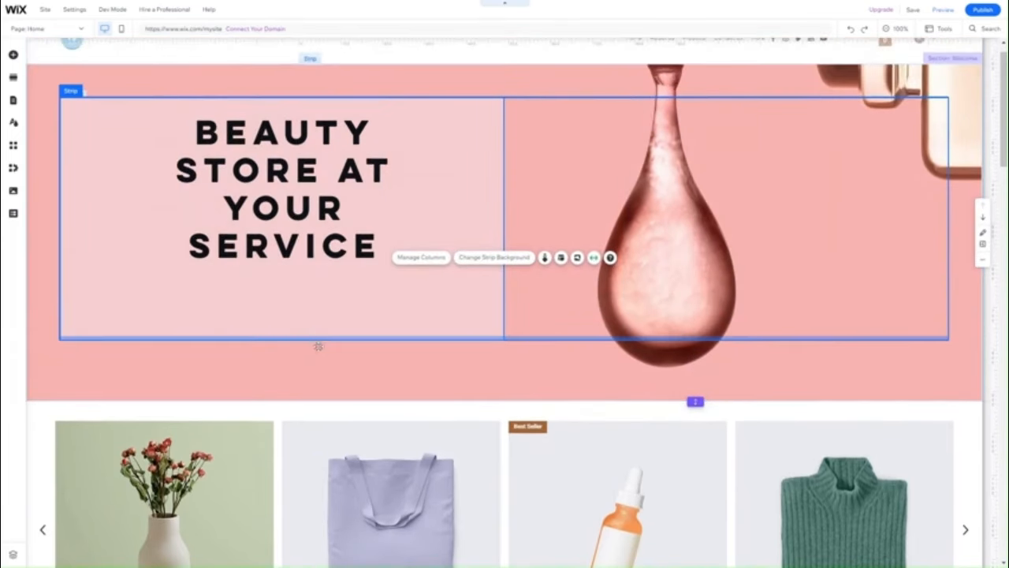
{"action": "left_click_drag", "start_coordinate": [317, 346], "coordinate": [311, 365]}
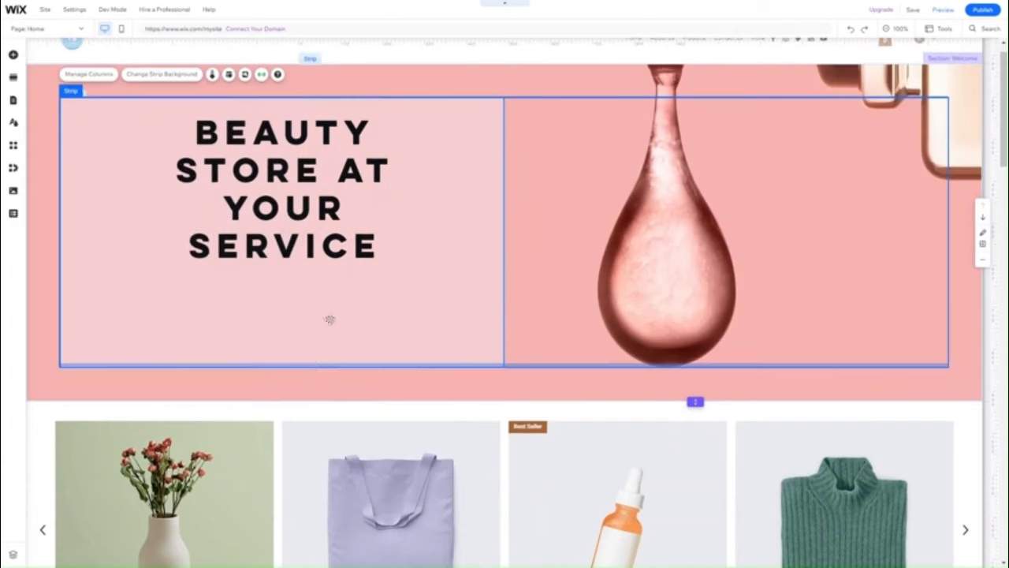
- Add a Helvetica Light paragraph below the welcome title, widen it to the column's right guide and make its box taller
{"action": "left_click", "coordinate": [13, 56]}
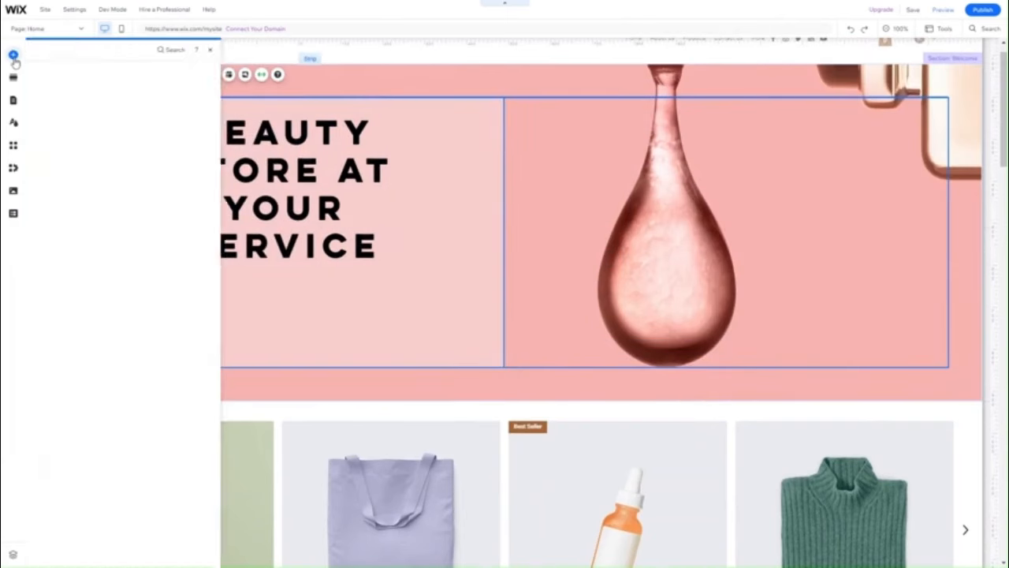
{"action": "left_click", "coordinate": [118, 102]}
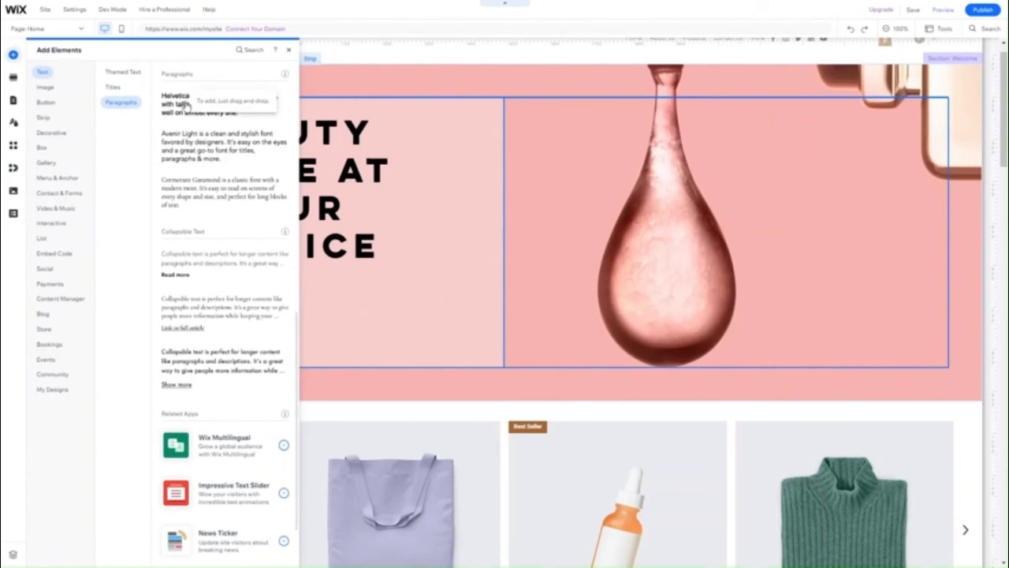
{"action": "left_click_drag", "start_coordinate": [186, 104], "coordinate": [207, 309]}
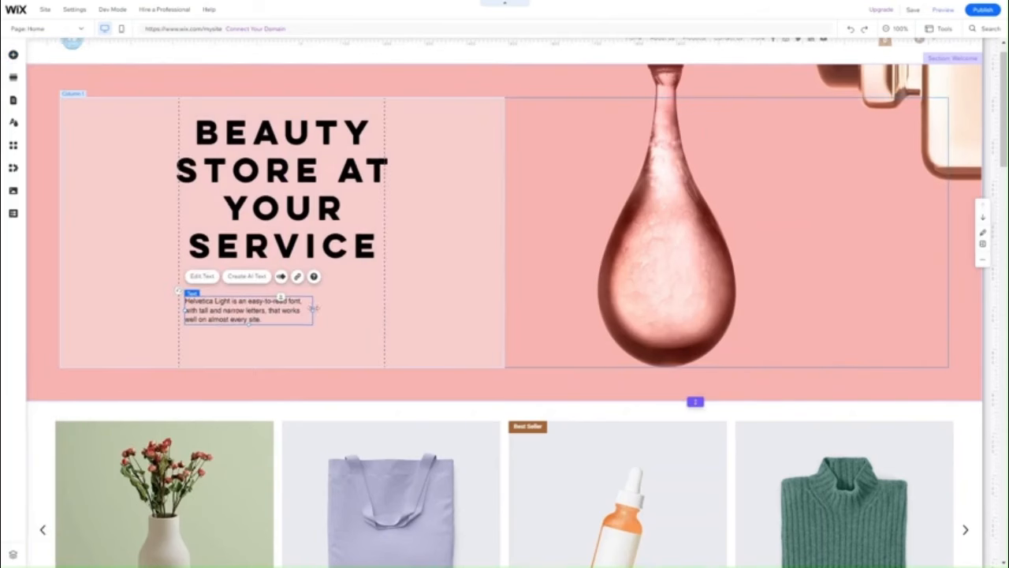
{"action": "left_click_drag", "start_coordinate": [312, 309], "coordinate": [384, 312]}
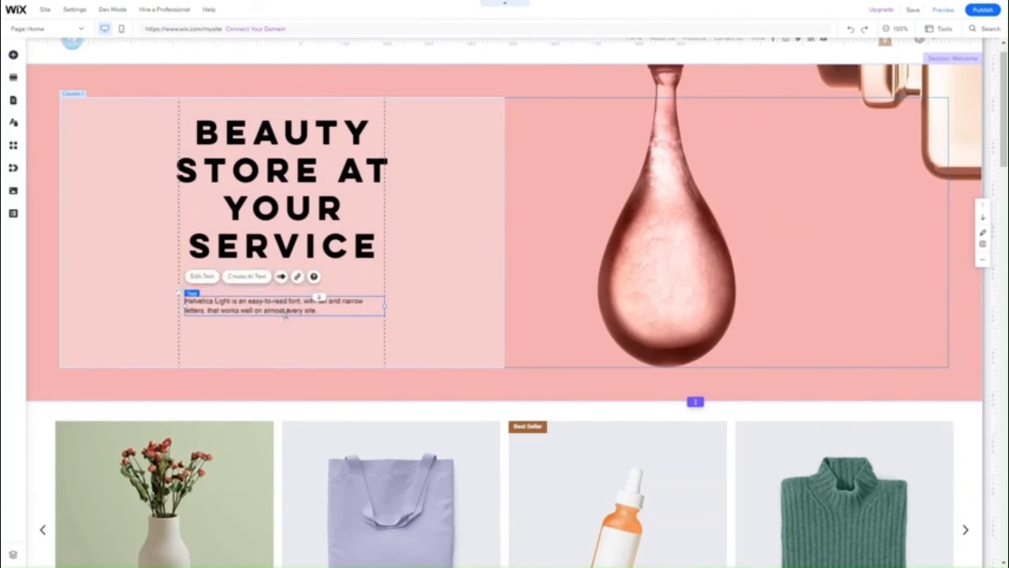
{"action": "left_click_drag", "start_coordinate": [286, 316], "coordinate": [286, 339]}
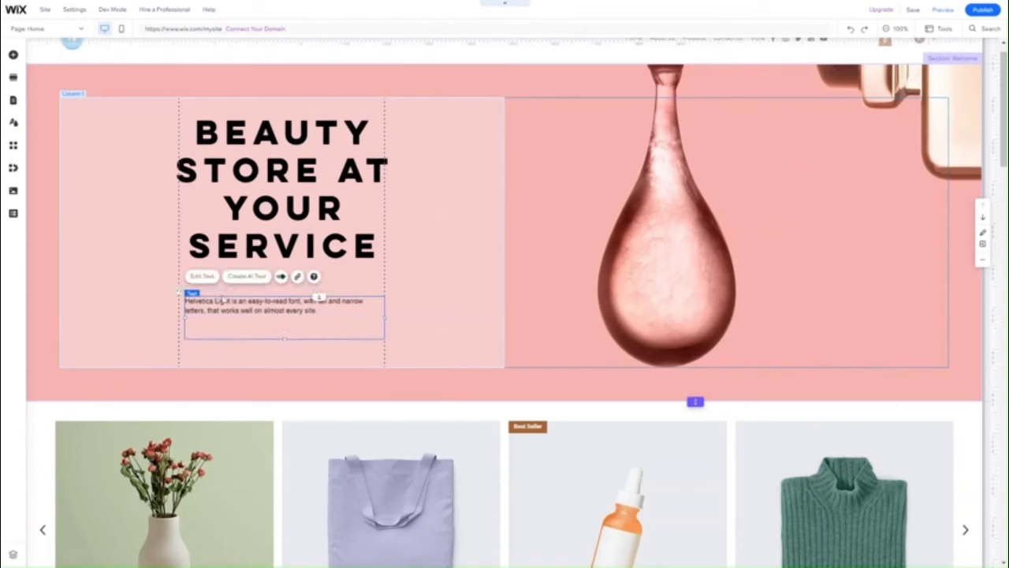
- Center the welcome paragraph's text and apply the Paragraph 1 theme to it
{"action": "left_click", "coordinate": [207, 277]}
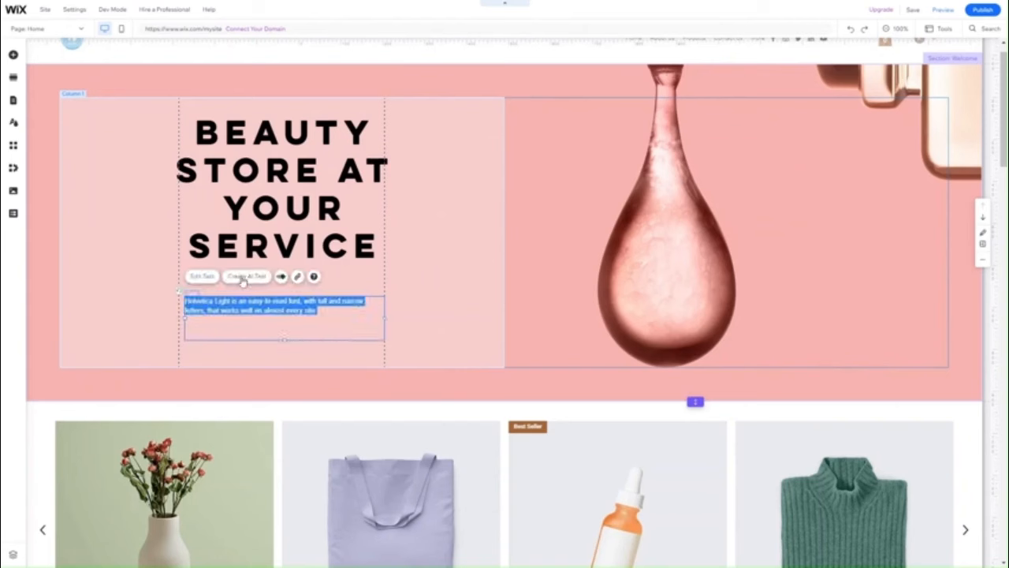
{"action": "left_click", "coordinate": [204, 284]}
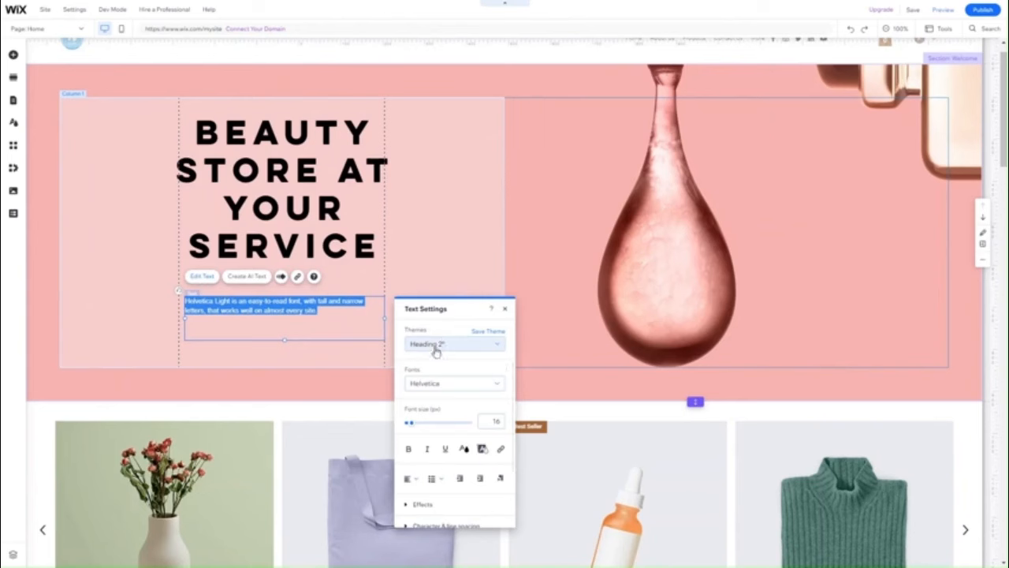
{"action": "left_click", "coordinate": [411, 479]}
{"action": "left_click", "coordinate": [413, 498]}
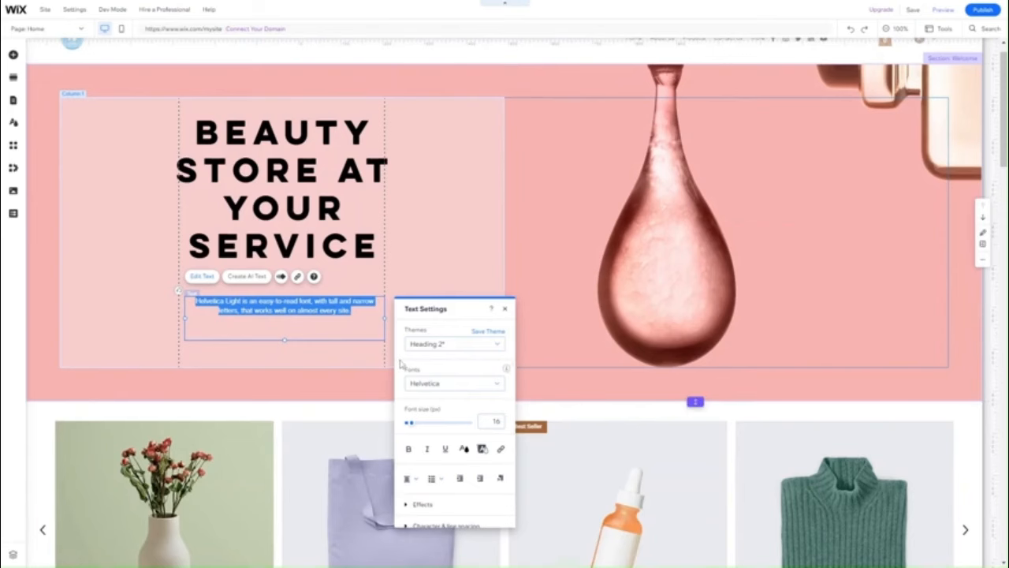
{"action": "left_click", "coordinate": [442, 352]}
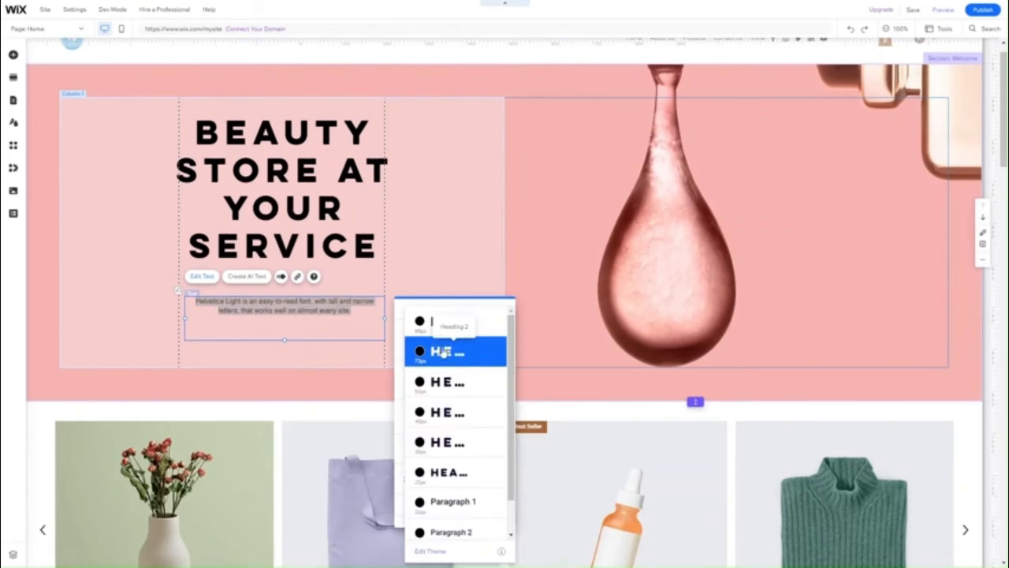
{"action": "left_click", "coordinate": [444, 499]}
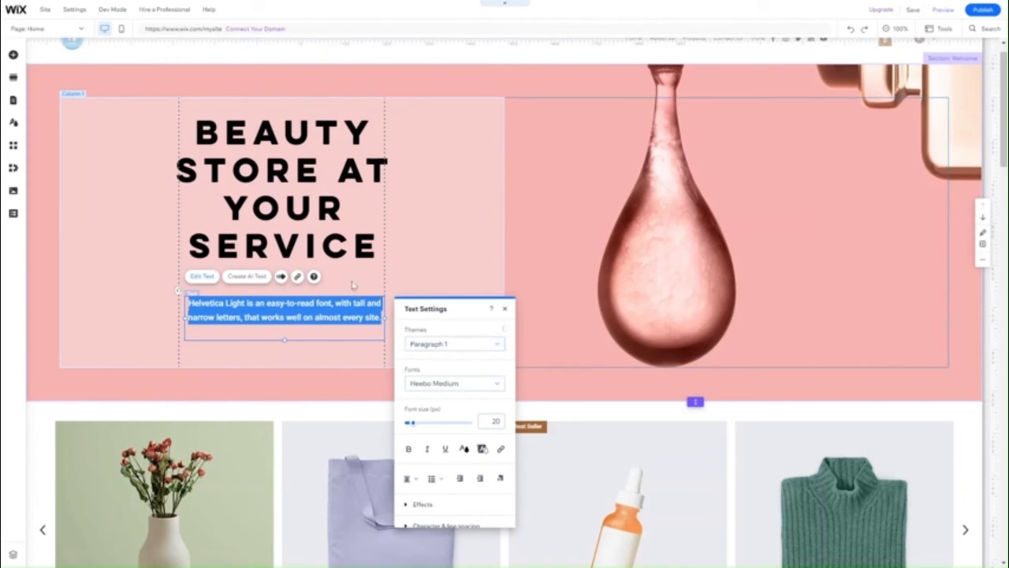
{"action": "left_click", "coordinate": [354, 286]}
- Move the welcome paragraph slightly closer to the title and append "Lorem Ipsum" to its text
{"action": "left_click", "coordinate": [287, 308]}
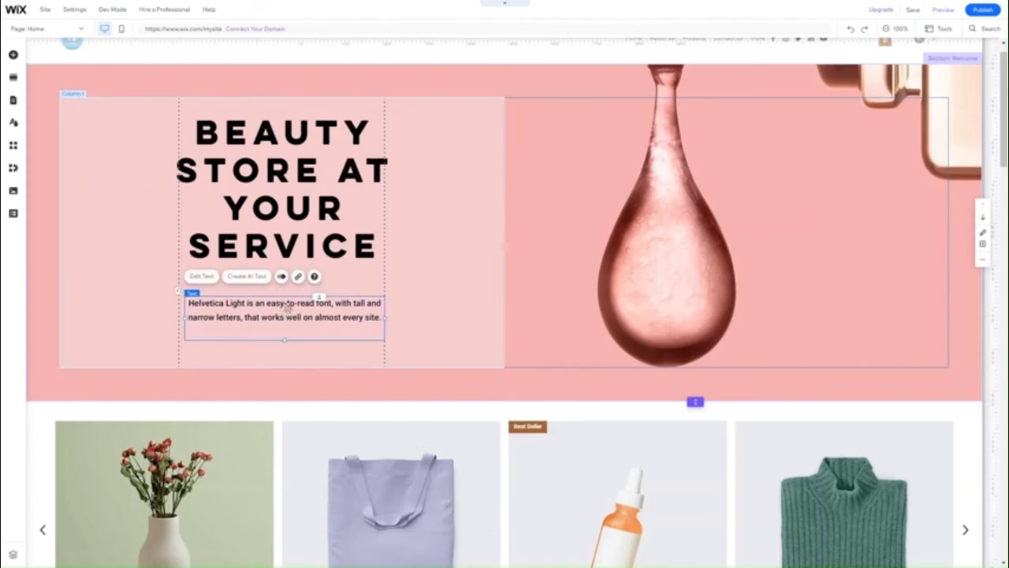
{"action": "left_click_drag", "start_coordinate": [287, 308], "coordinate": [286, 316]}
{"action": "left_click", "coordinate": [205, 265]}
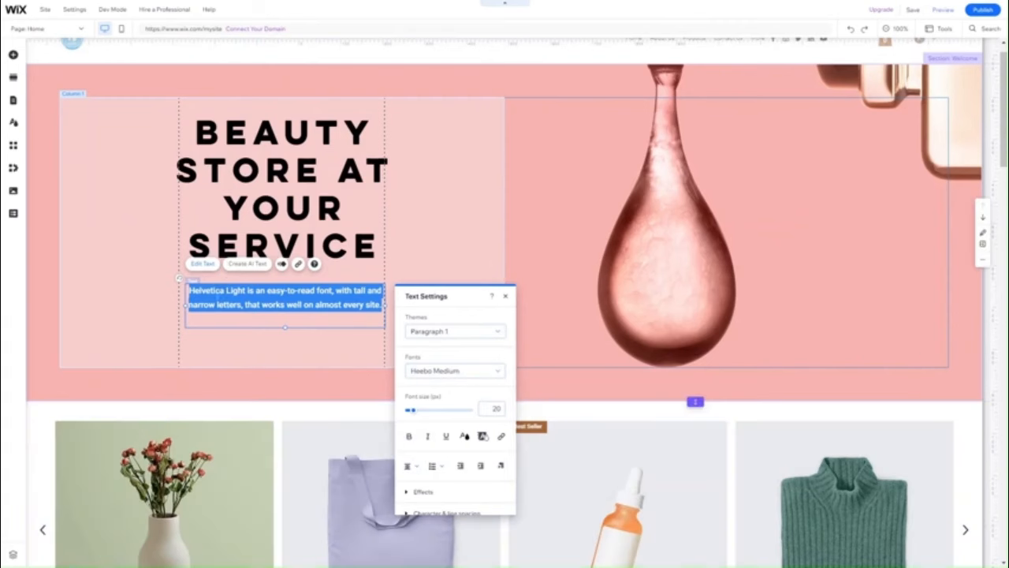
{"action": "left_click", "coordinate": [247, 305]}
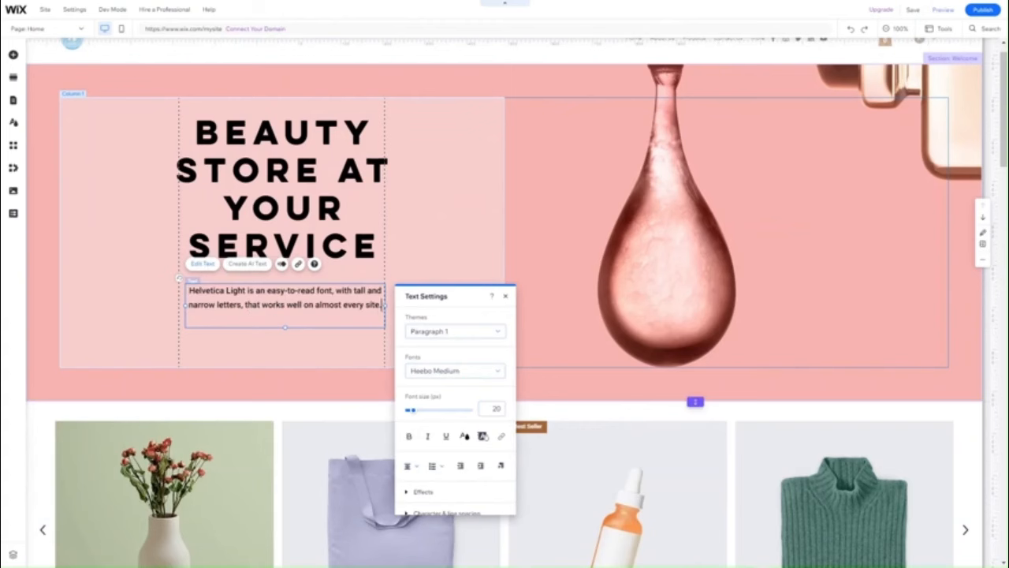
{"action": "type", "text": "Lorem"}
{"action": "scroll", "coordinate": [384, 312], "scroll_direction": "down", "scroll_amount": 5}
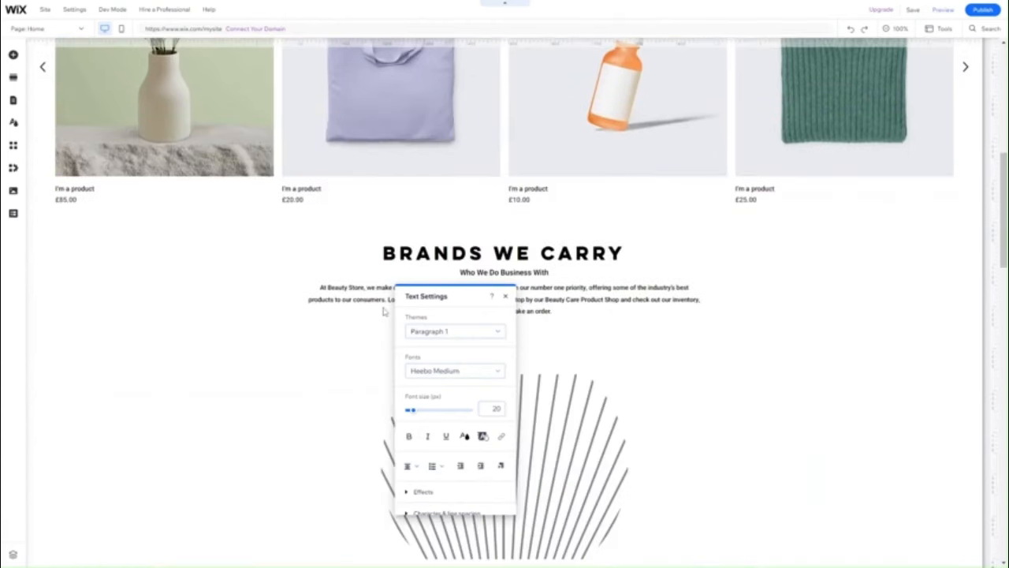
{"action": "type", "text": "orem"}
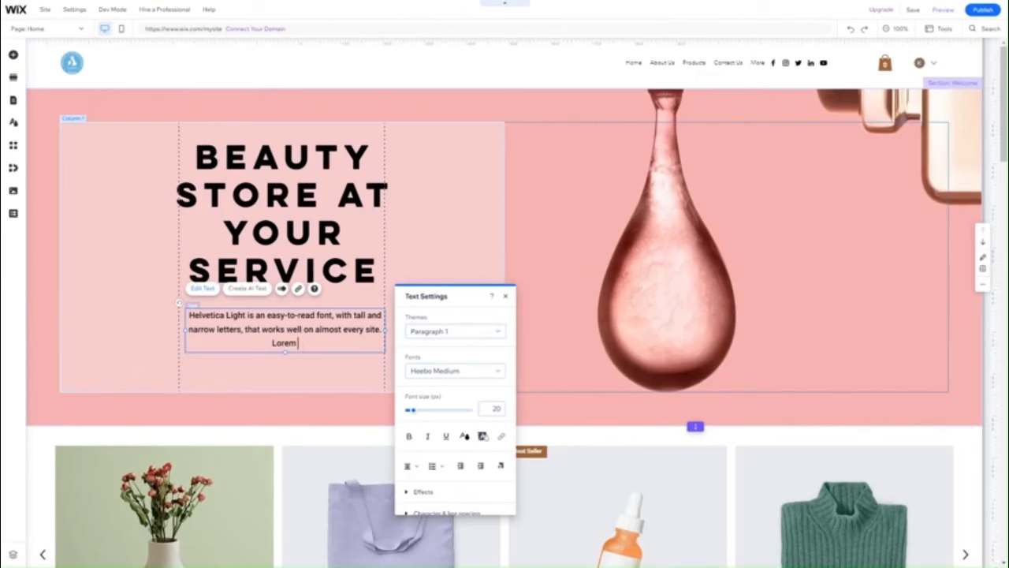
{"action": "type", "text": " Ipsum"}
{"action": "left_click", "coordinate": [297, 379]}
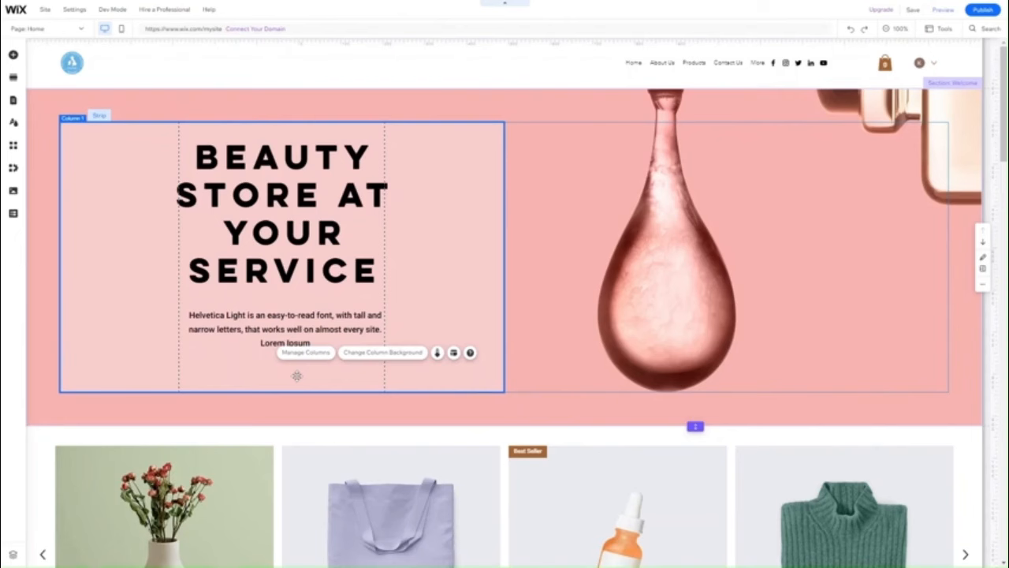
- Make the Products section taller and move its slider gallery down to leave blank space above the products
{"action": "scroll", "coordinate": [358, 456], "scroll_direction": "down", "scroll_amount": 3}
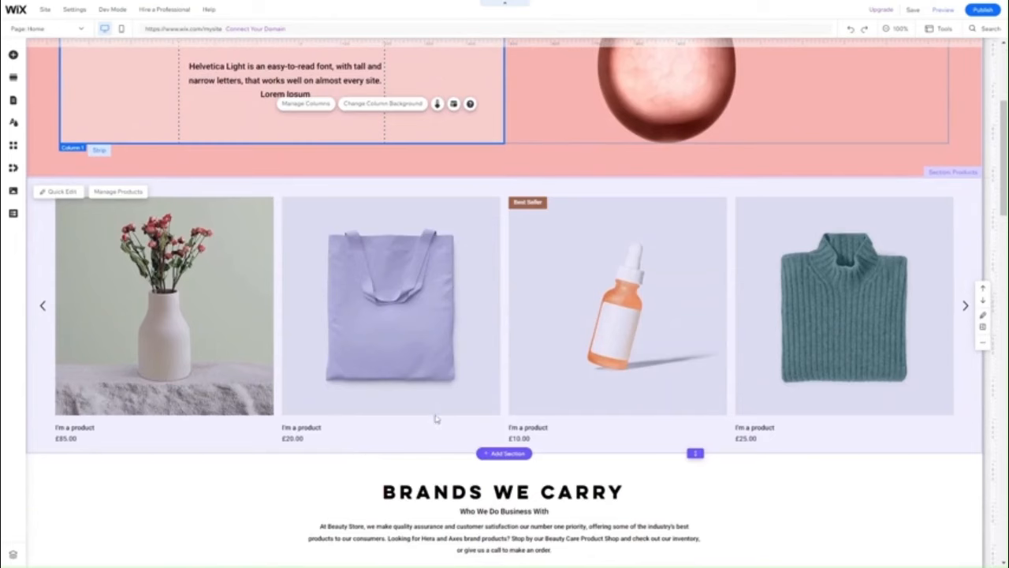
{"action": "scroll", "coordinate": [424, 436], "scroll_direction": "down", "scroll_amount": 1}
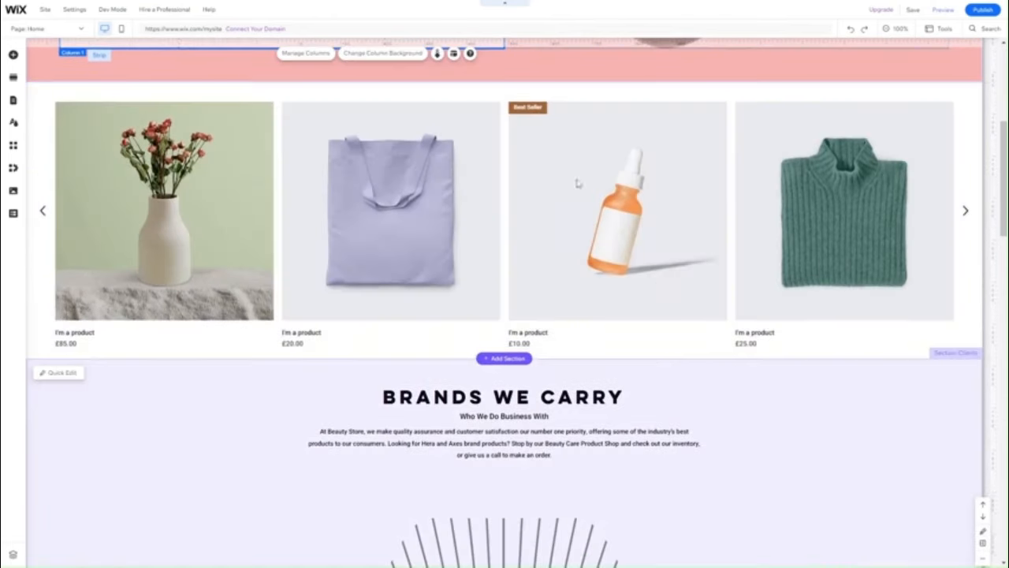
{"action": "scroll", "coordinate": [455, 166], "scroll_direction": "up", "scroll_amount": 1}
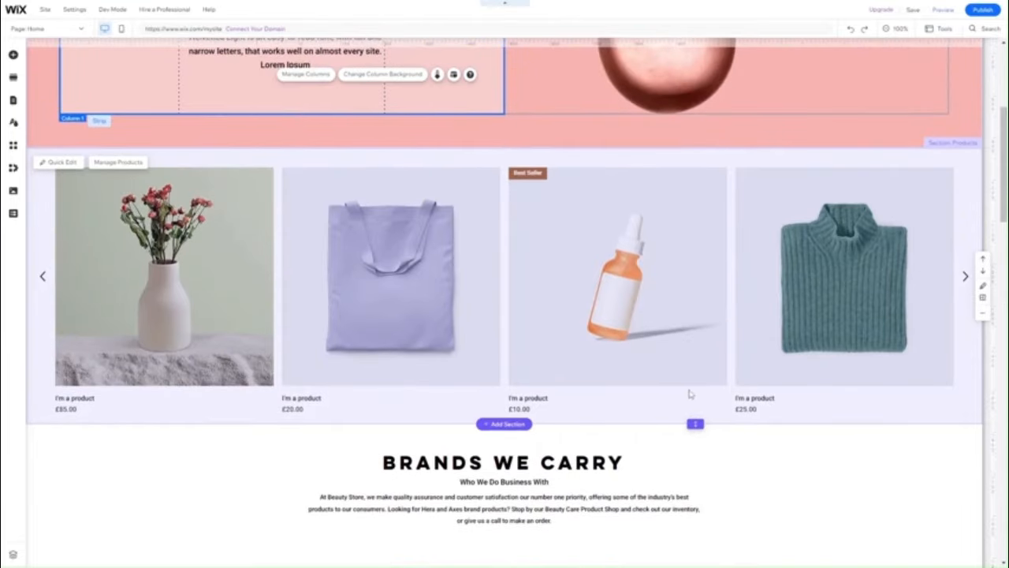
{"action": "left_click_drag", "start_coordinate": [695, 424], "coordinate": [675, 555]}
{"action": "left_click", "coordinate": [593, 246]}
{"action": "left_click_drag", "start_coordinate": [593, 246], "coordinate": [589, 352]}
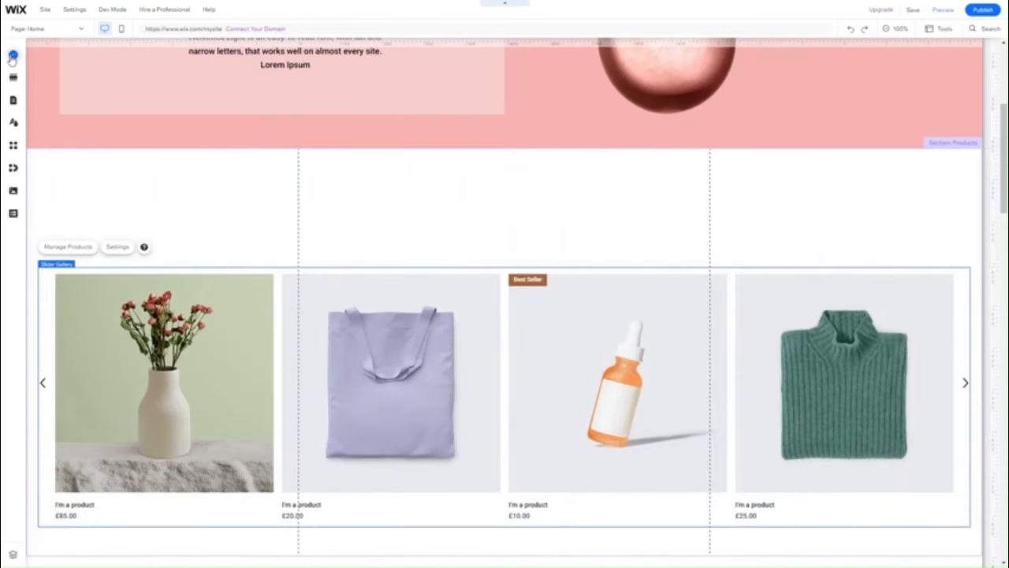
- Add a themed Heading 3 text centered in the blank space above the product gallery
{"action": "left_click", "coordinate": [13, 55]}
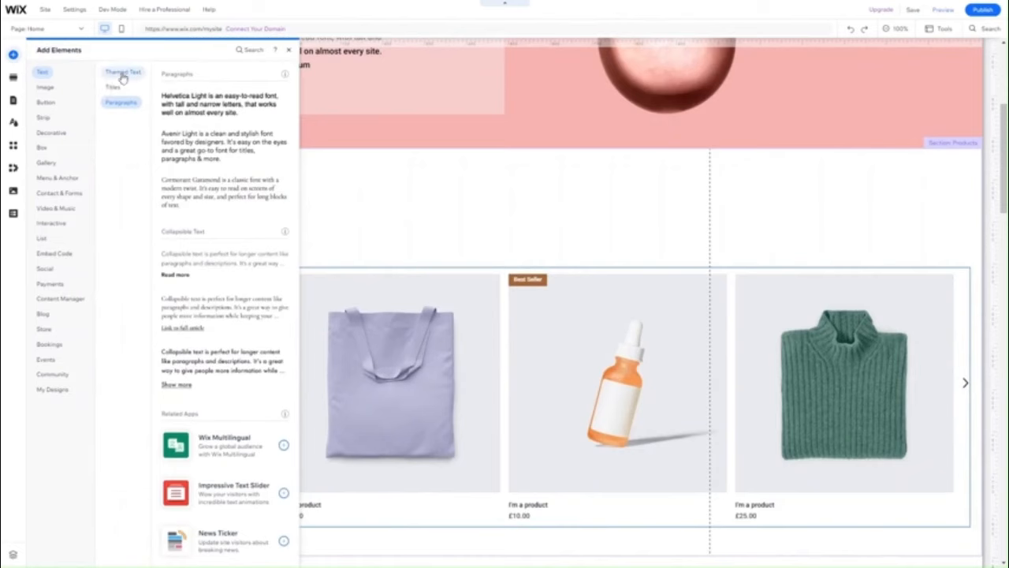
{"action": "left_click", "coordinate": [120, 71]}
{"action": "left_click", "coordinate": [118, 101]}
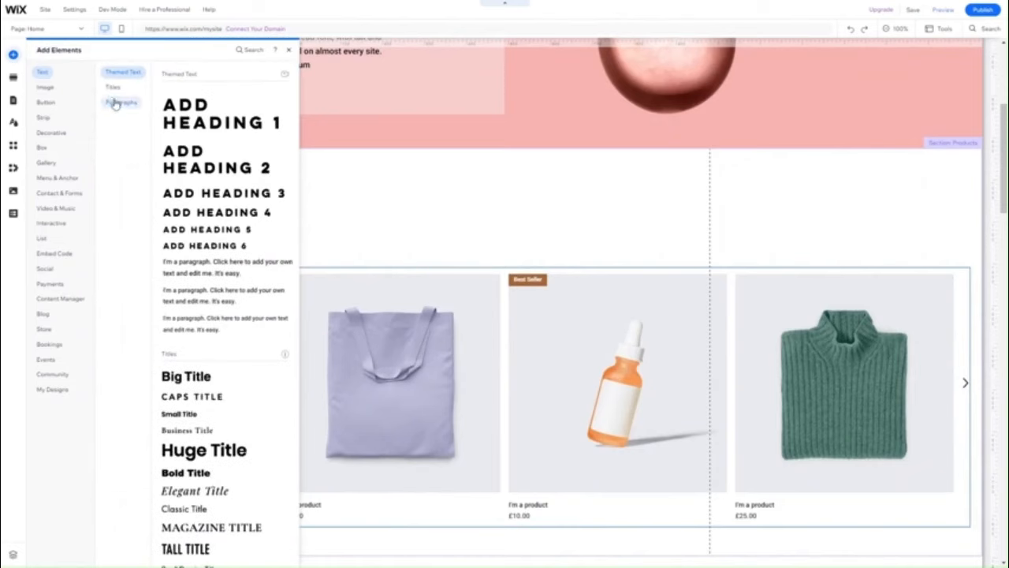
{"action": "left_click", "coordinate": [116, 88]}
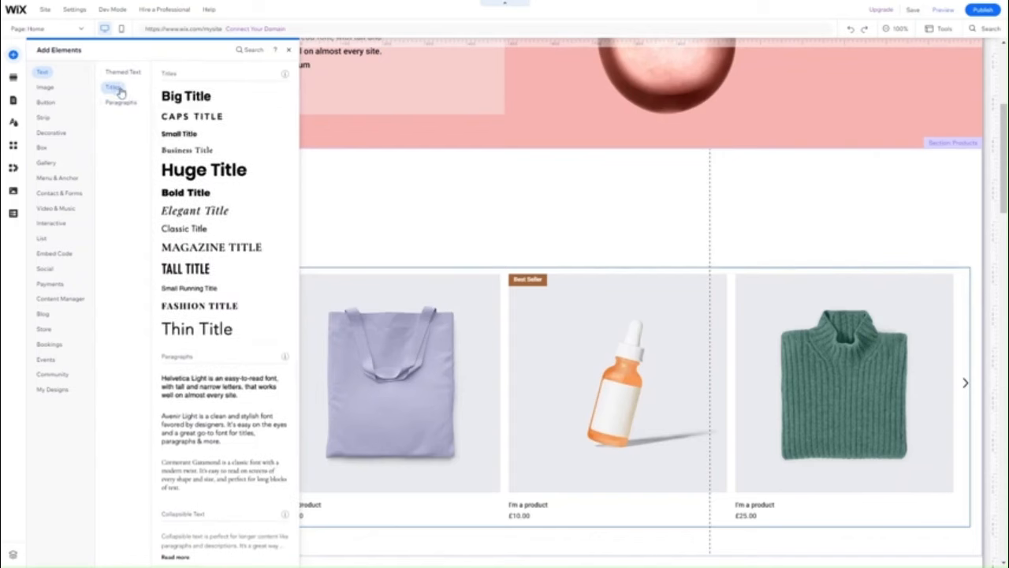
{"action": "left_click", "coordinate": [122, 72]}
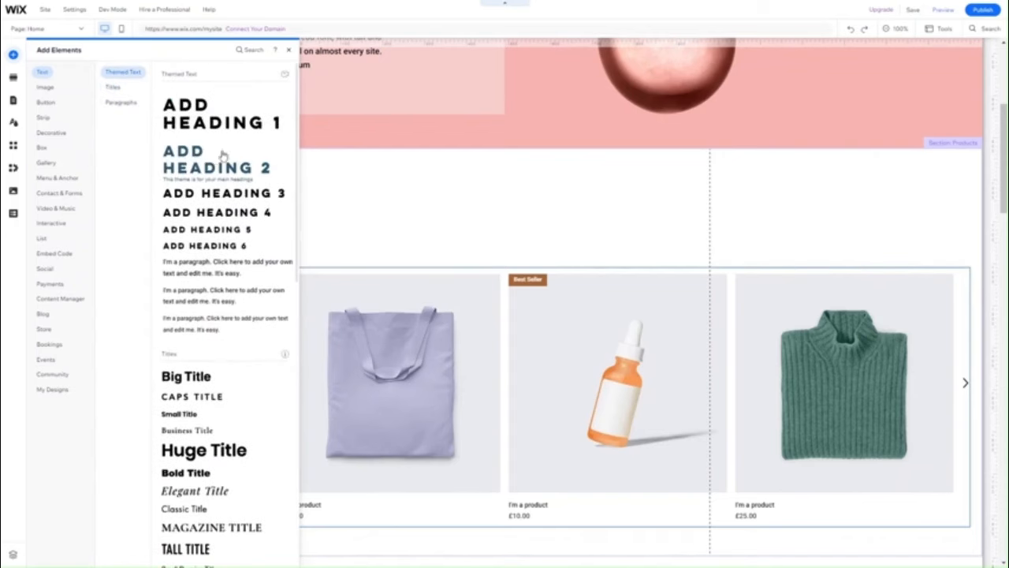
{"action": "left_click_drag", "start_coordinate": [220, 201], "coordinate": [463, 189]}
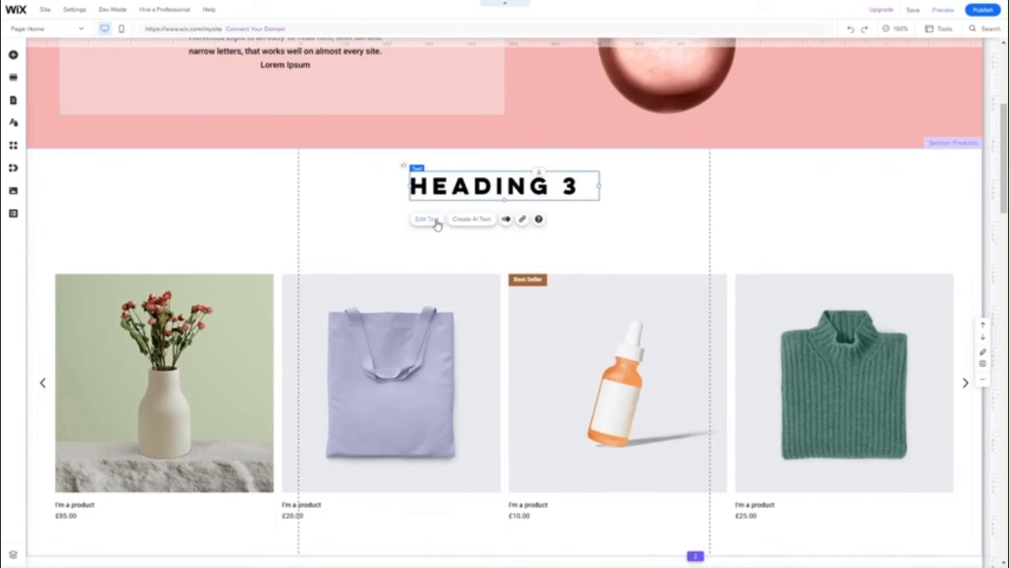
- Replace the new heading's text with "BESTSELLERS", center-align it, and close the text settings
{"action": "left_click", "coordinate": [435, 222]}
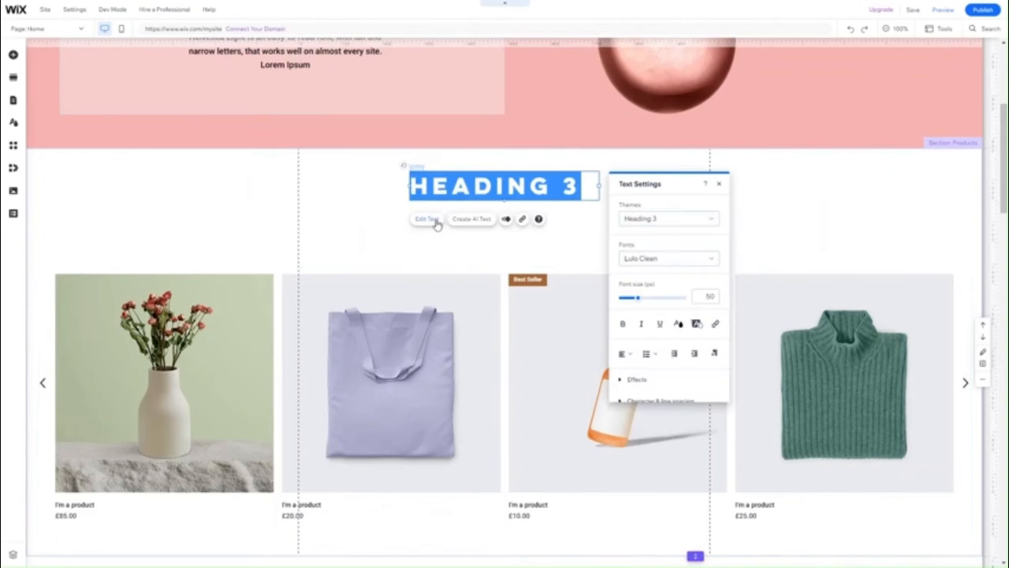
{"action": "type", "text": "BESTSELLE"}
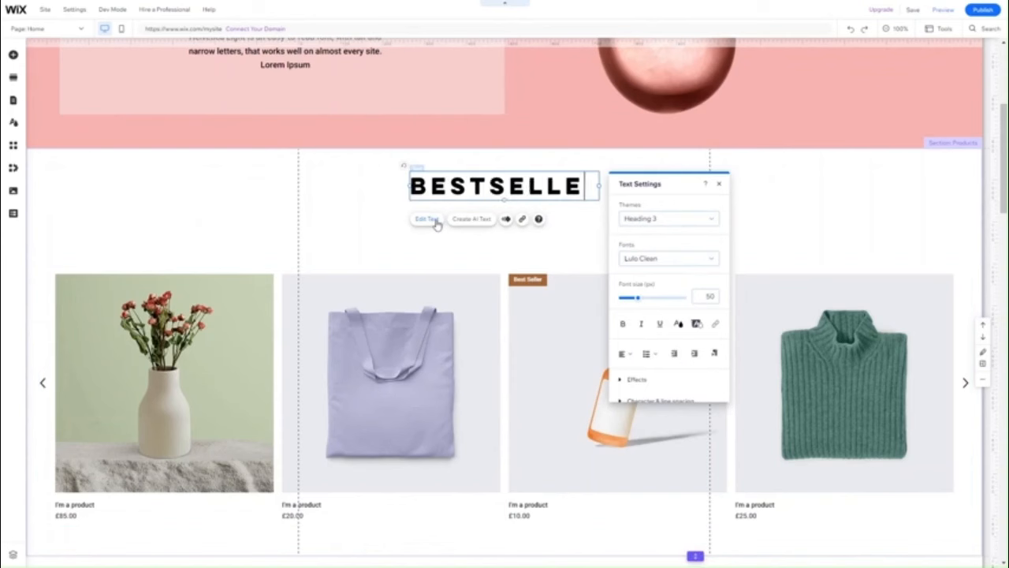
{"action": "type", "text": "RS"}
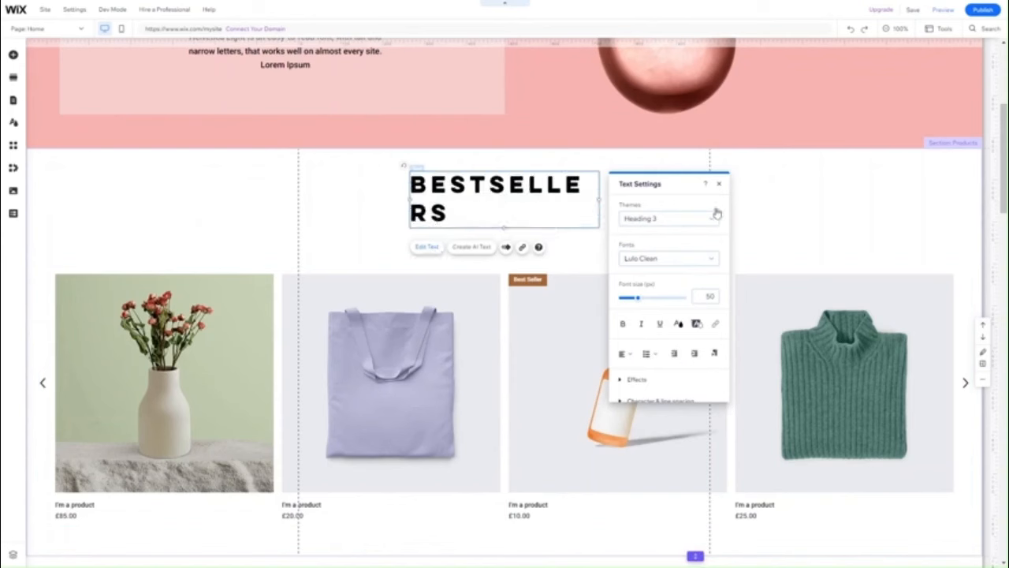
{"action": "left_click", "coordinate": [623, 353]}
{"action": "left_click", "coordinate": [633, 375]}
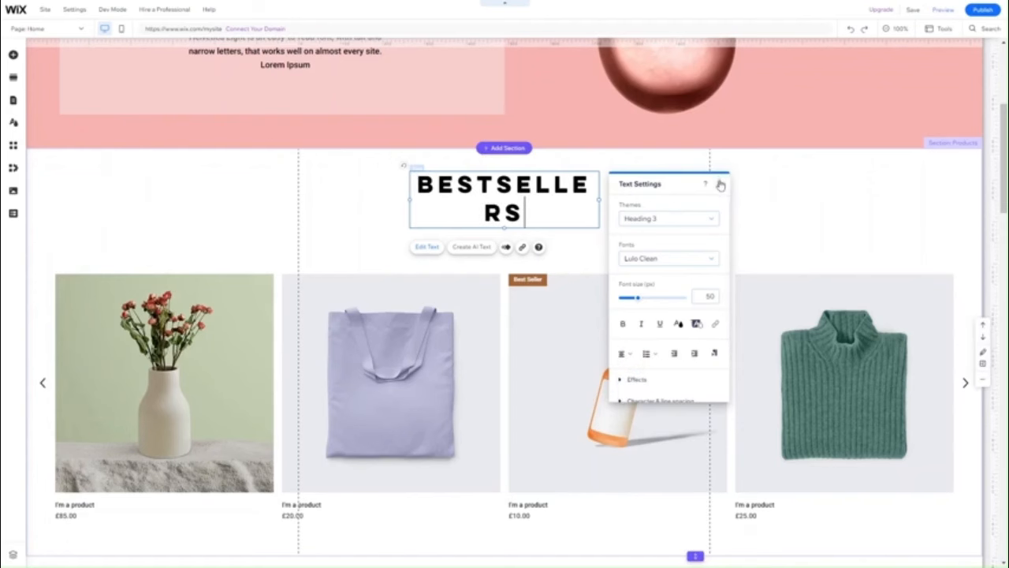
{"action": "left_click", "coordinate": [720, 185]}
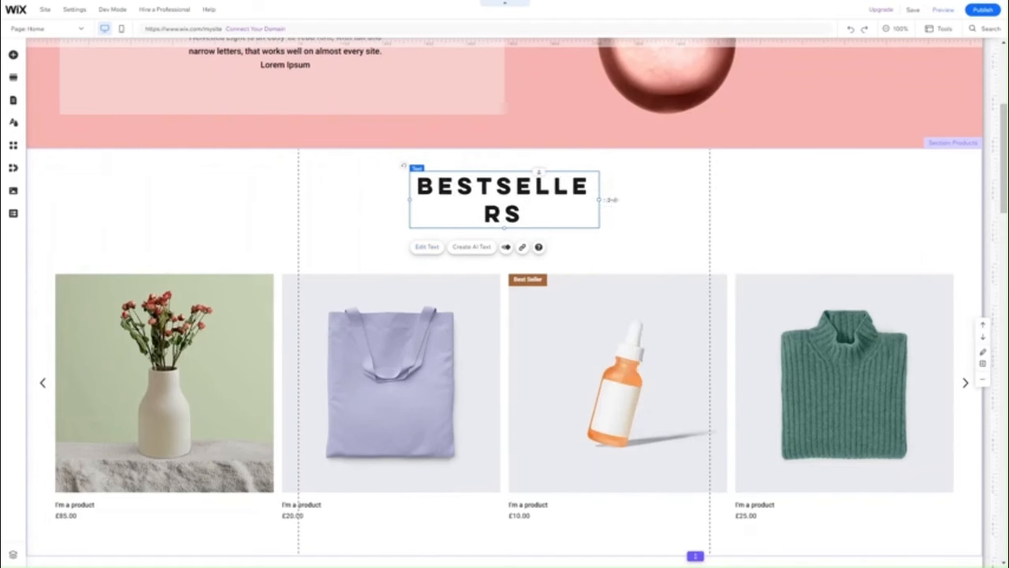
- Widen the BESTSELLERS heading to fit on one line, center it on the page, and move the product gallery up closer to it
{"action": "left_click_drag", "start_coordinate": [598, 200], "coordinate": [630, 197]}
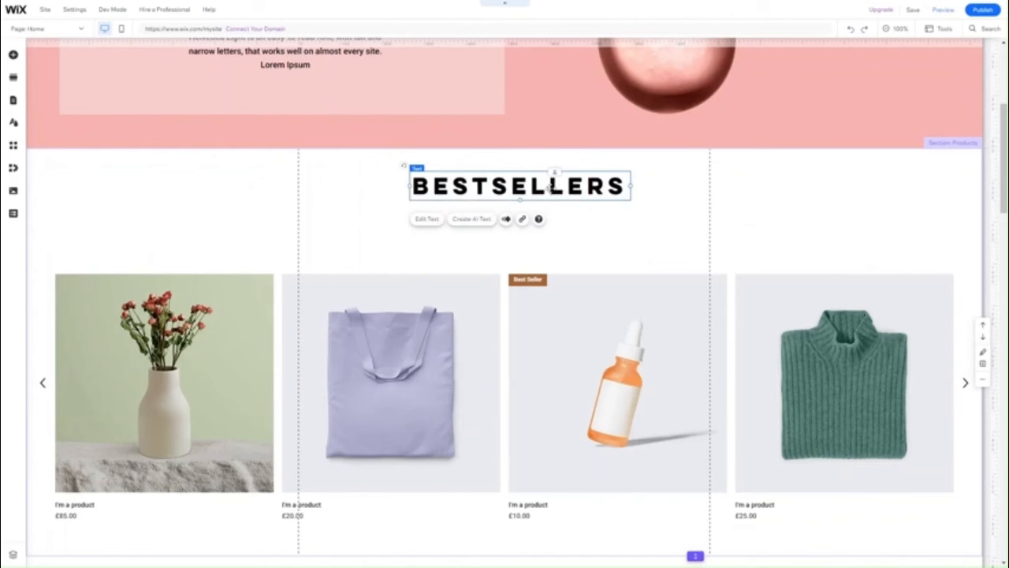
{"action": "left_click_drag", "start_coordinate": [551, 186], "coordinate": [534, 192]}
{"action": "left_click_drag", "start_coordinate": [604, 325], "coordinate": [599, 292]}
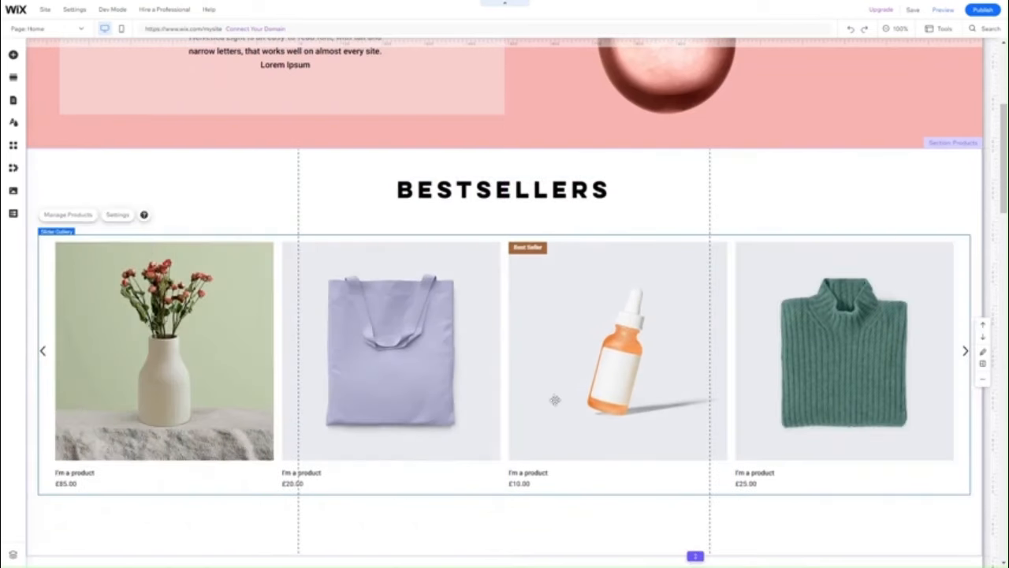
- Review the whole Home page, from the welcome banner through the brands, contact form and map to the footer
{"action": "scroll", "coordinate": [578, 277], "scroll_direction": "up", "scroll_amount": 4}
{"action": "scroll", "coordinate": [470, 324], "scroll_direction": "down", "scroll_amount": 3}
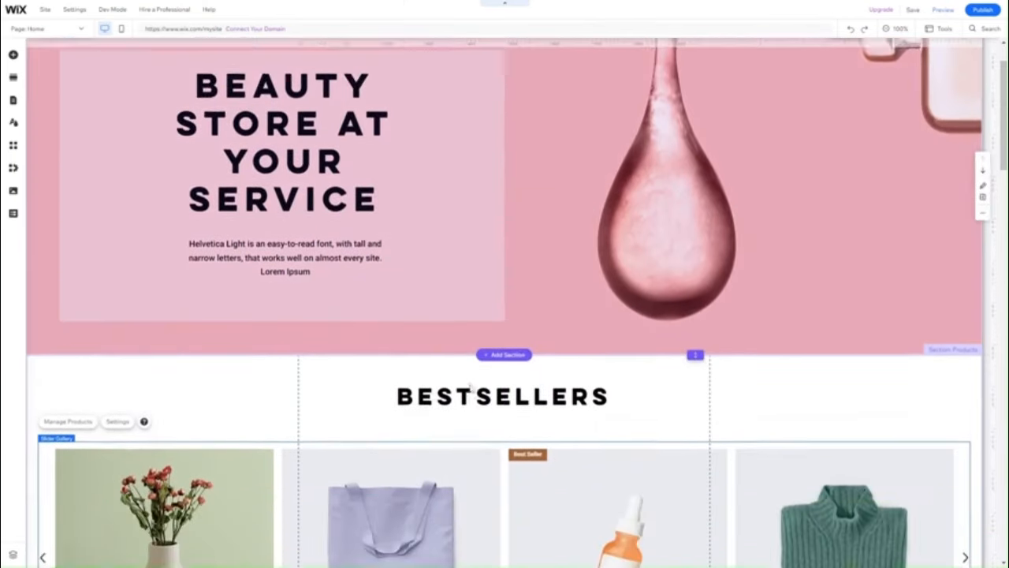
{"action": "scroll", "coordinate": [428, 157], "scroll_direction": "up", "scroll_amount": 3}
{"action": "scroll", "coordinate": [389, 271], "scroll_direction": "down", "scroll_amount": 3}
{"action": "scroll", "coordinate": [446, 309], "scroll_direction": "down", "scroll_amount": 1}
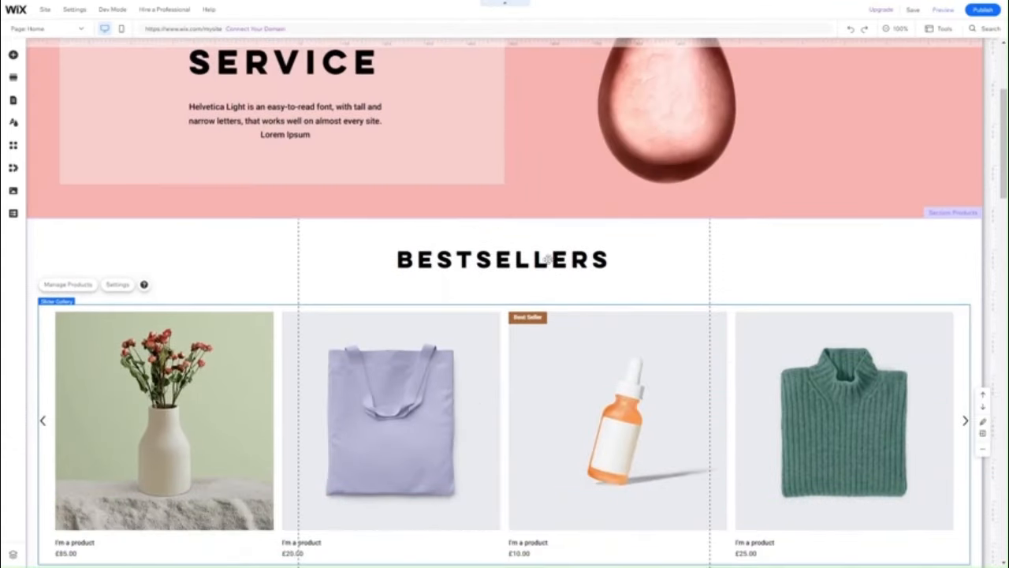
{"action": "scroll", "coordinate": [439, 406], "scroll_direction": "down", "scroll_amount": 5}
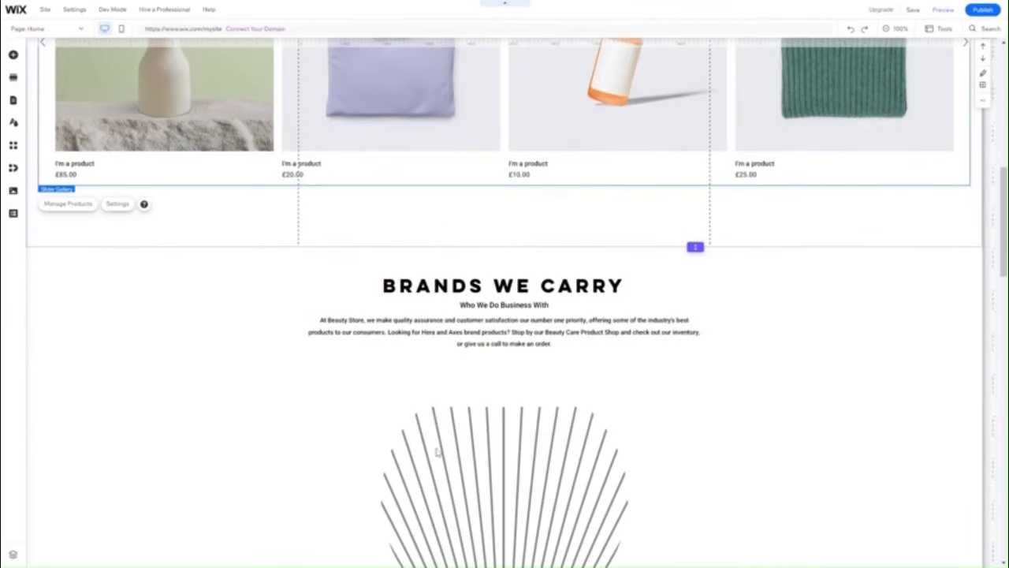
{"action": "scroll", "coordinate": [438, 451], "scroll_direction": "down", "scroll_amount": 5}
{"action": "scroll", "coordinate": [436, 450], "scroll_direction": "up", "scroll_amount": 8}
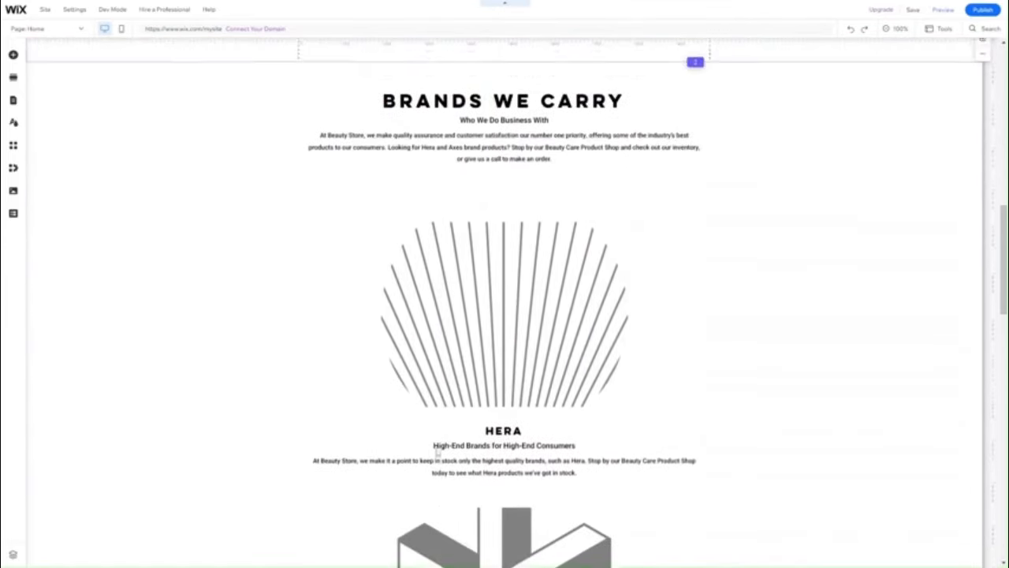
{"action": "scroll", "coordinate": [435, 448], "scroll_direction": "down", "scroll_amount": 4}
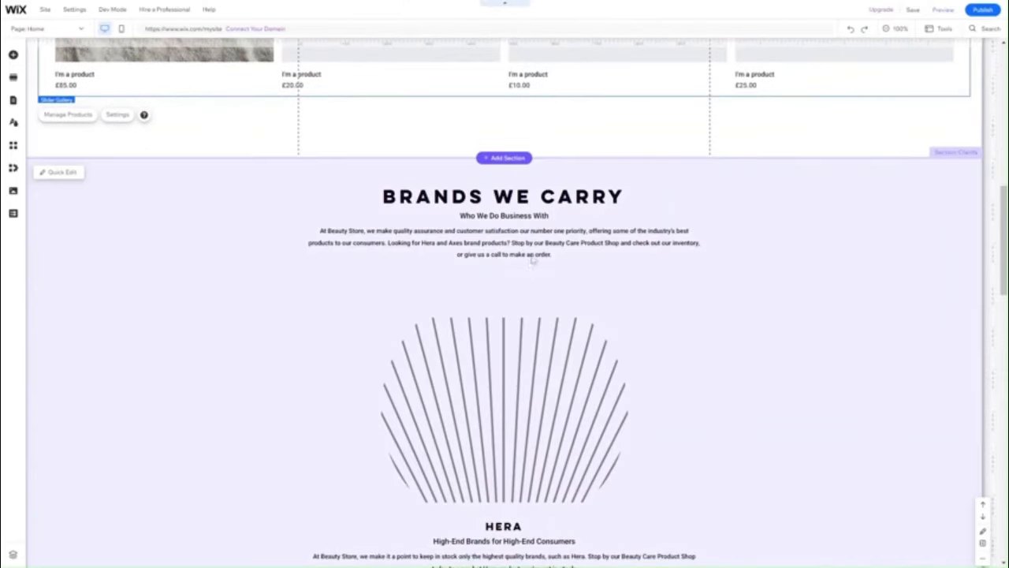
{"action": "scroll", "coordinate": [505, 371], "scroll_direction": "down", "scroll_amount": 4}
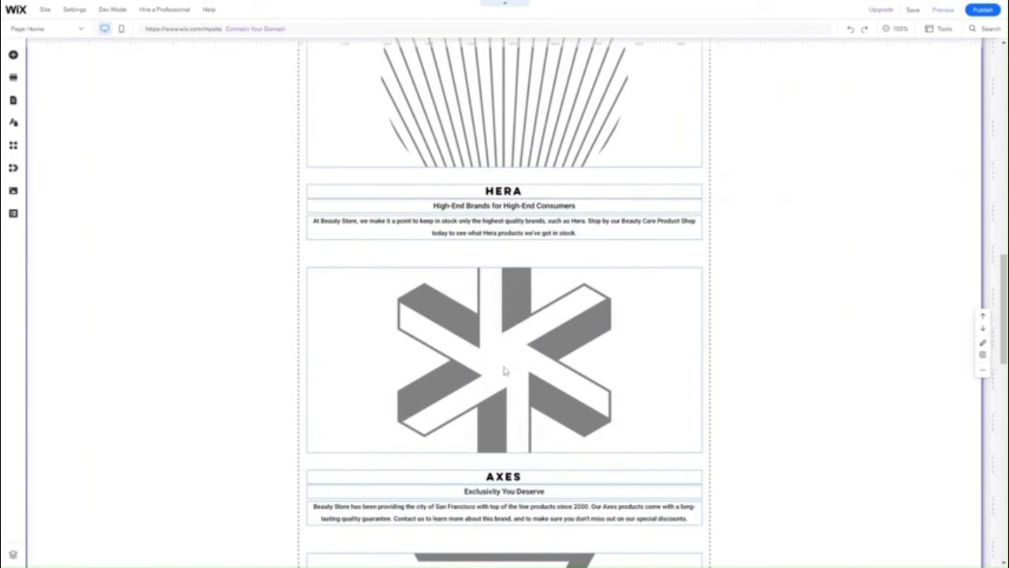
{"action": "left_click", "coordinate": [517, 375]}
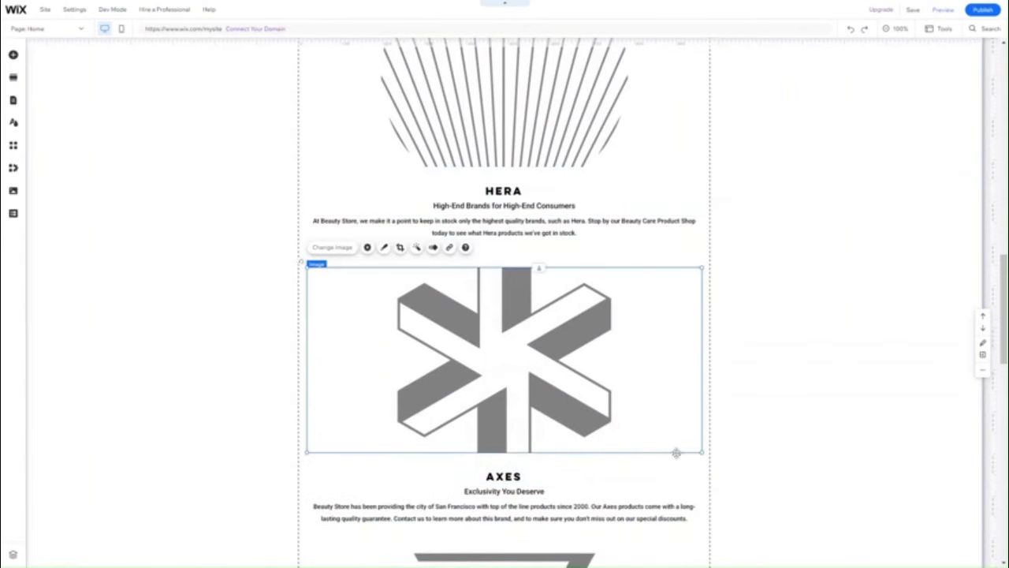
{"action": "scroll", "coordinate": [677, 452], "scroll_direction": "down", "scroll_amount": 7}
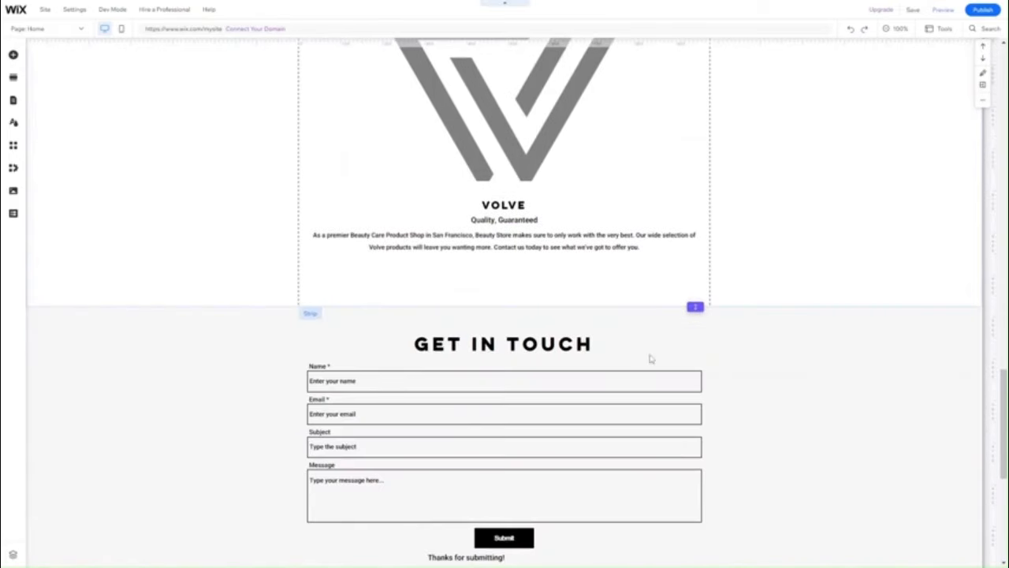
{"action": "scroll", "coordinate": [604, 266], "scroll_direction": "down", "scroll_amount": 3}
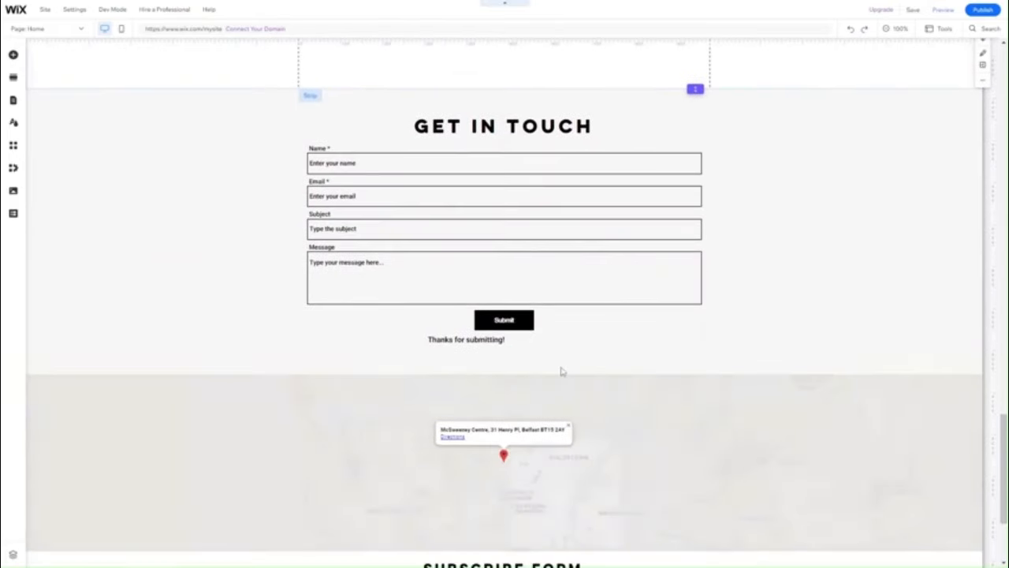
{"action": "scroll", "coordinate": [563, 370], "scroll_direction": "down", "scroll_amount": 2}
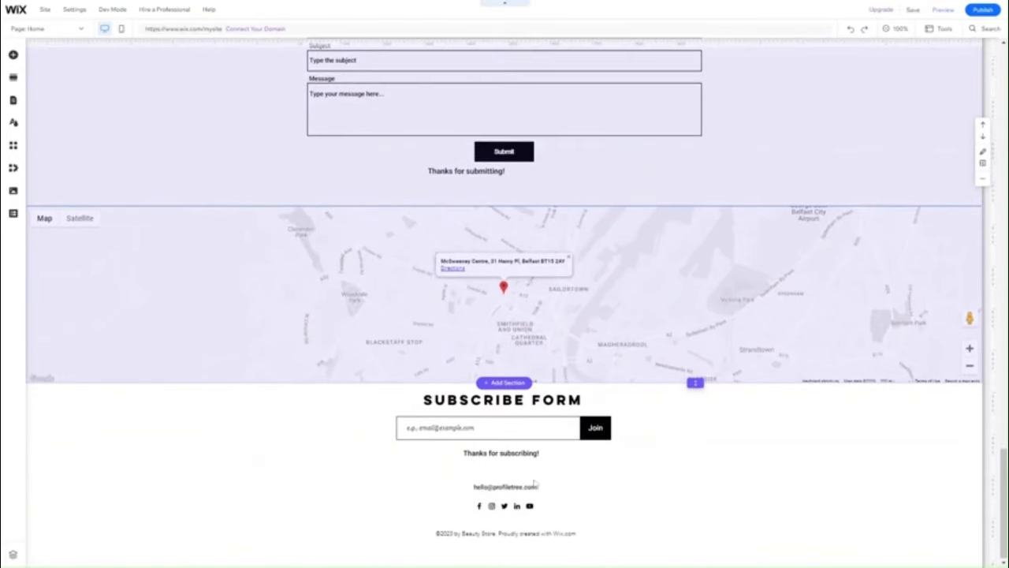
{"action": "scroll", "coordinate": [554, 361], "scroll_direction": "up", "scroll_amount": 12}
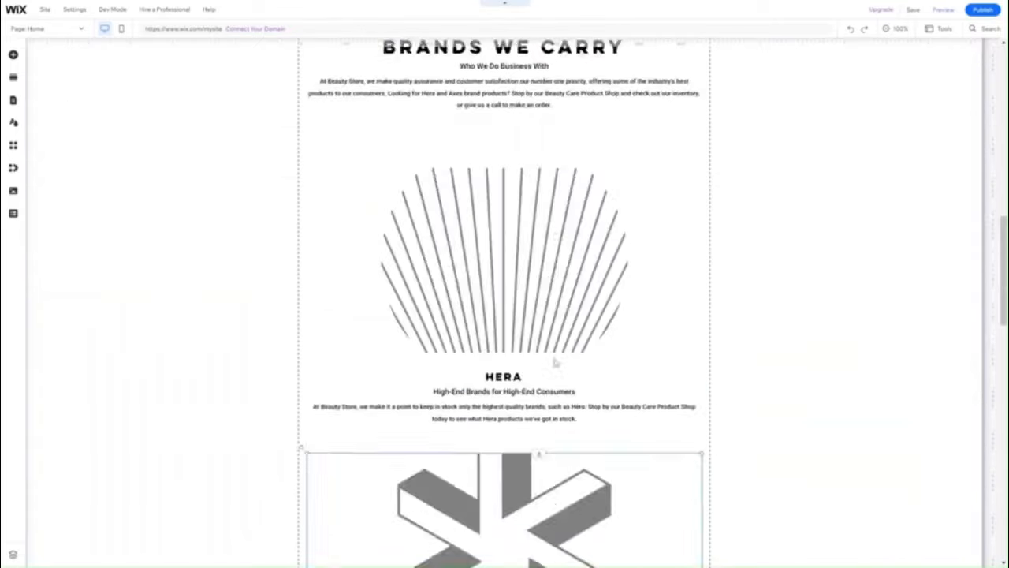
{"action": "scroll", "coordinate": [554, 361], "scroll_direction": "up", "scroll_amount": 10}
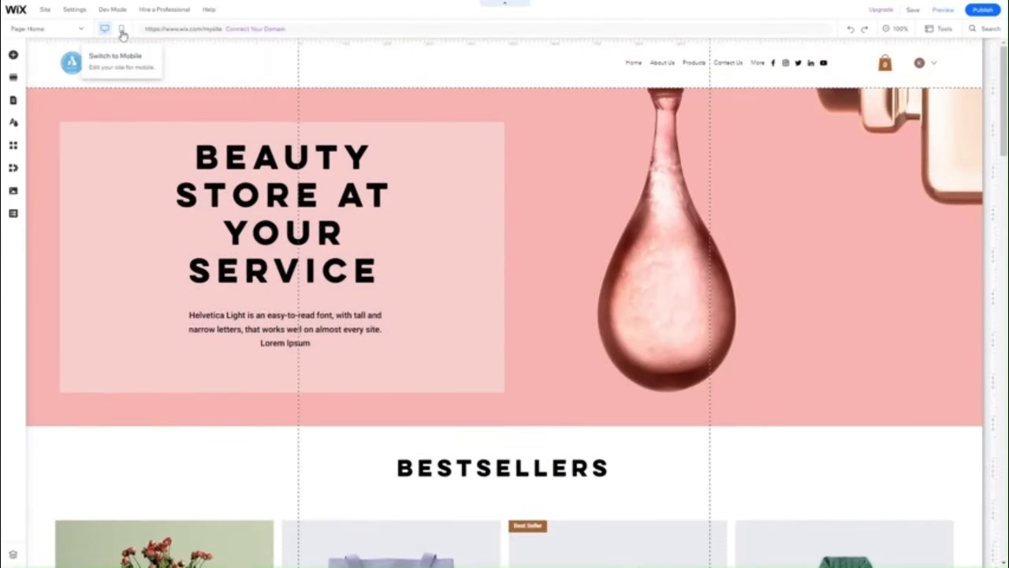
- Switch to the mobile version of the page and adjust the product gallery's spacing below the BESTSELLERS heading
{"action": "left_click", "coordinate": [123, 32]}
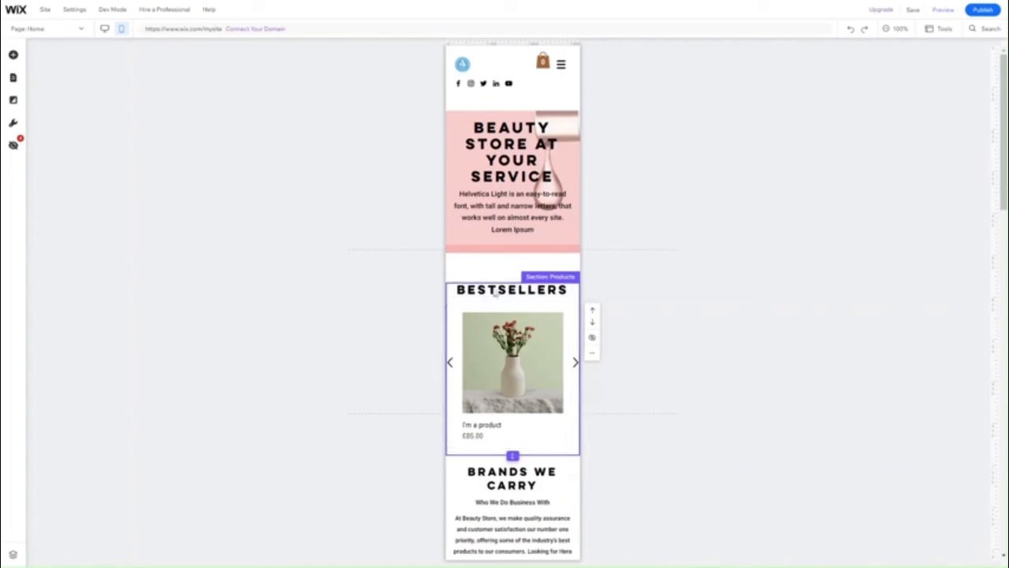
{"action": "mouse_move", "coordinate": [513, 305]}
{"action": "left_mouse_down"}
{"action": "mouse_move", "coordinate": [510, 319]}
{"action": "mouse_move", "coordinate": [511, 300]}
{"action": "left_mouse_up"}
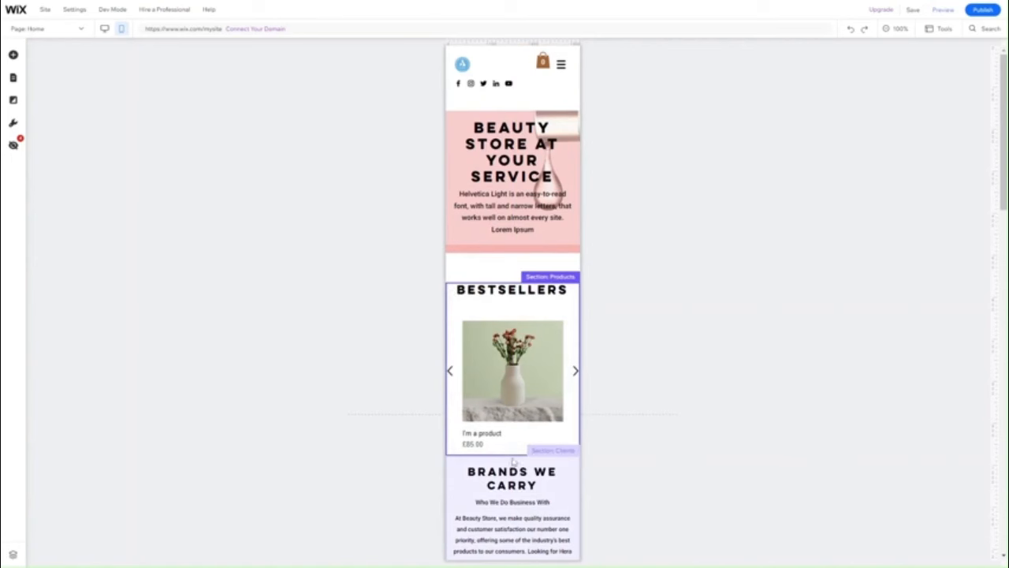
{"action": "left_click", "coordinate": [546, 360]}
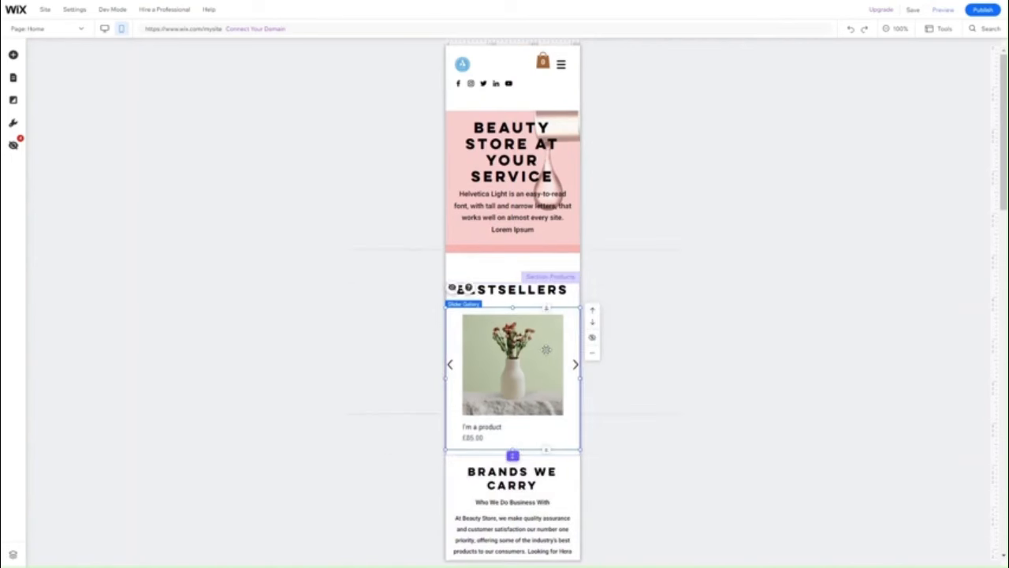
- Return to the desktop version and save the site under the free Wix.com domain ending in beauty-store
{"action": "scroll", "coordinate": [530, 431], "scroll_direction": "down", "scroll_amount": 10}
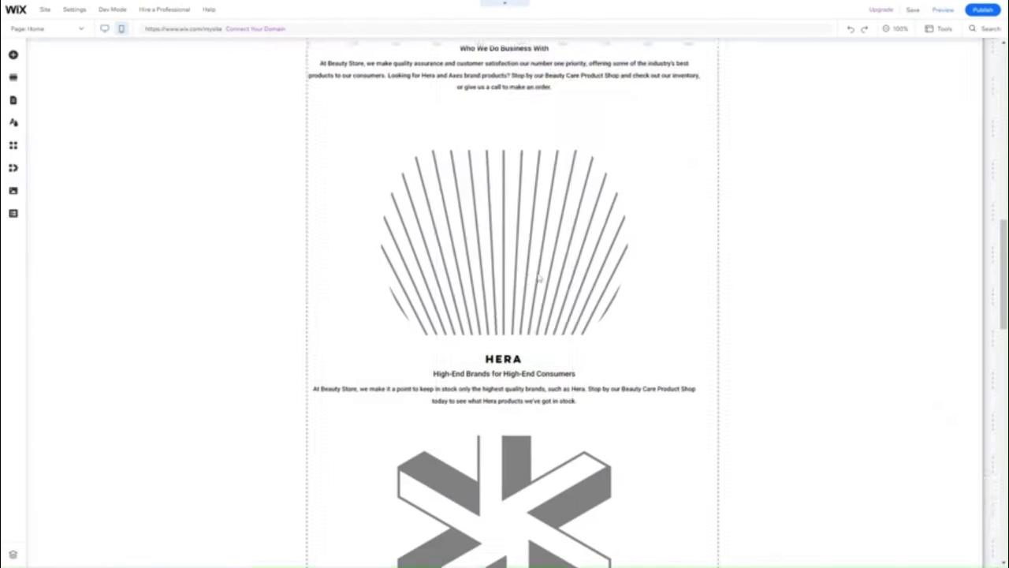
{"action": "scroll", "coordinate": [538, 277], "scroll_direction": "up", "scroll_amount": 10}
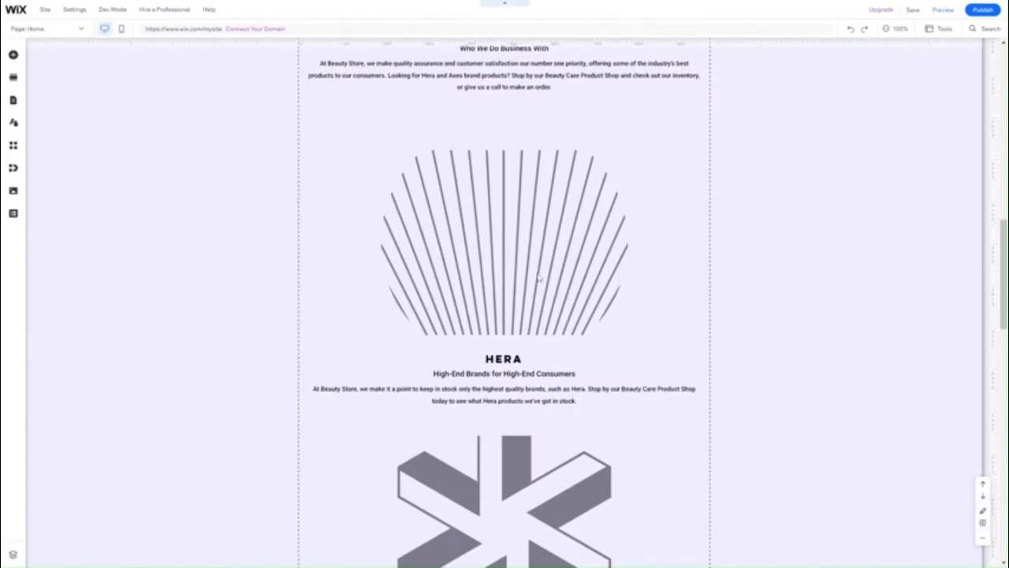
{"action": "scroll", "coordinate": [538, 277], "scroll_direction": "up", "scroll_amount": 3}
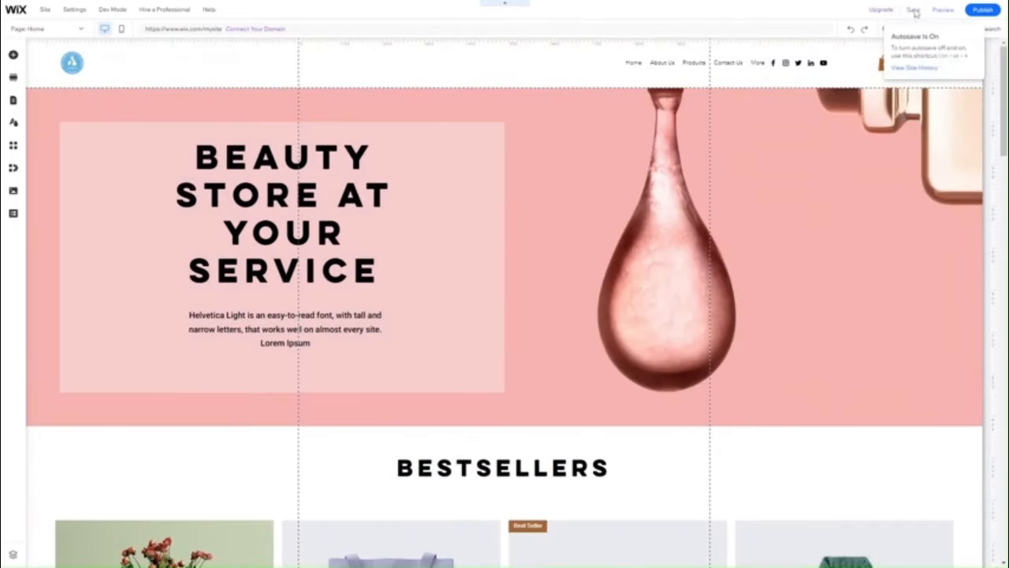
{"action": "left_click", "coordinate": [913, 10]}
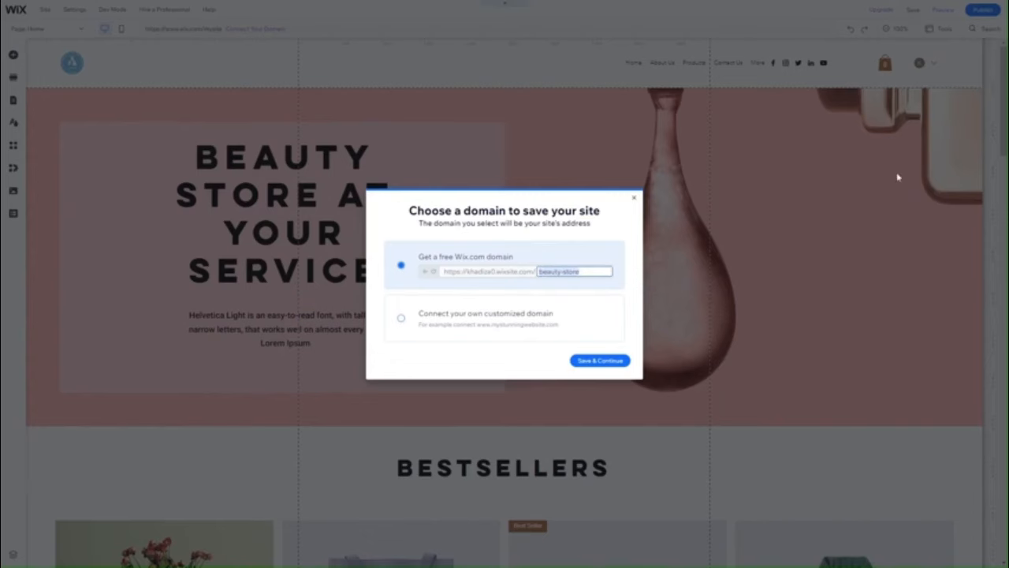
{"action": "left_click", "coordinate": [599, 362]}
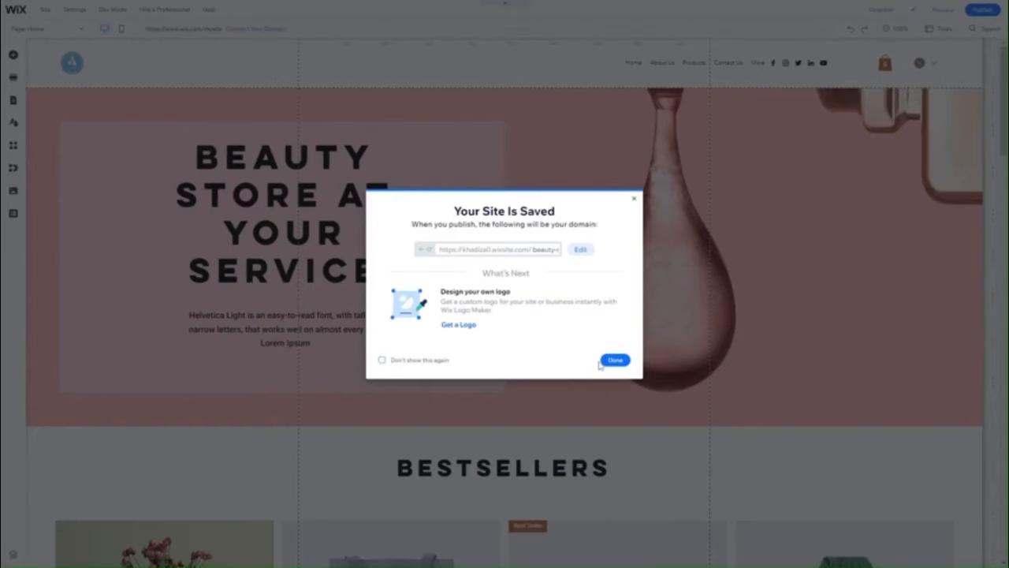
{"action": "left_click", "coordinate": [615, 360]}
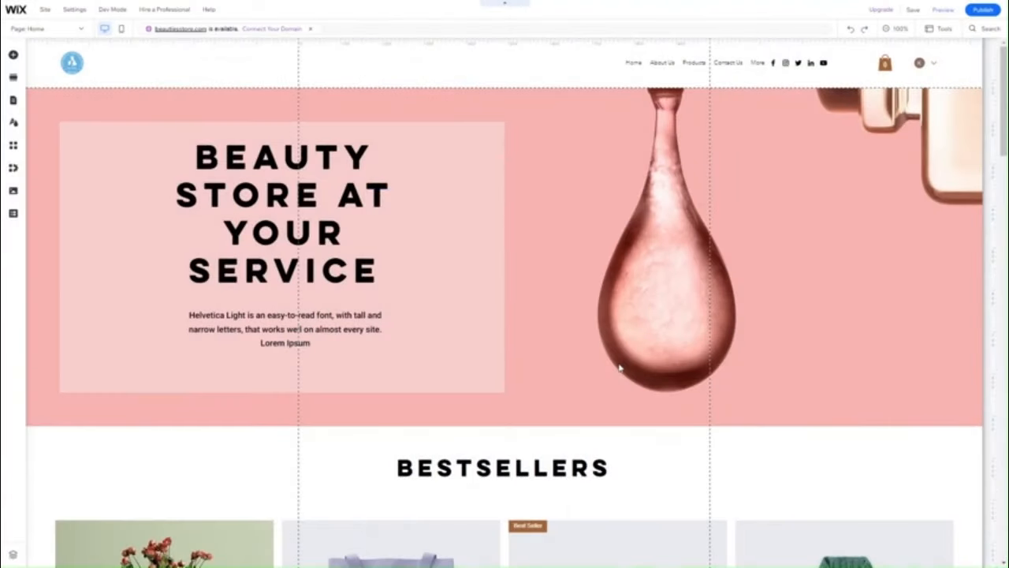
- Widen the header's horizontal menu toward the logo so that all its page links fit
{"action": "scroll", "coordinate": [619, 368], "scroll_direction": "down", "scroll_amount": 20}
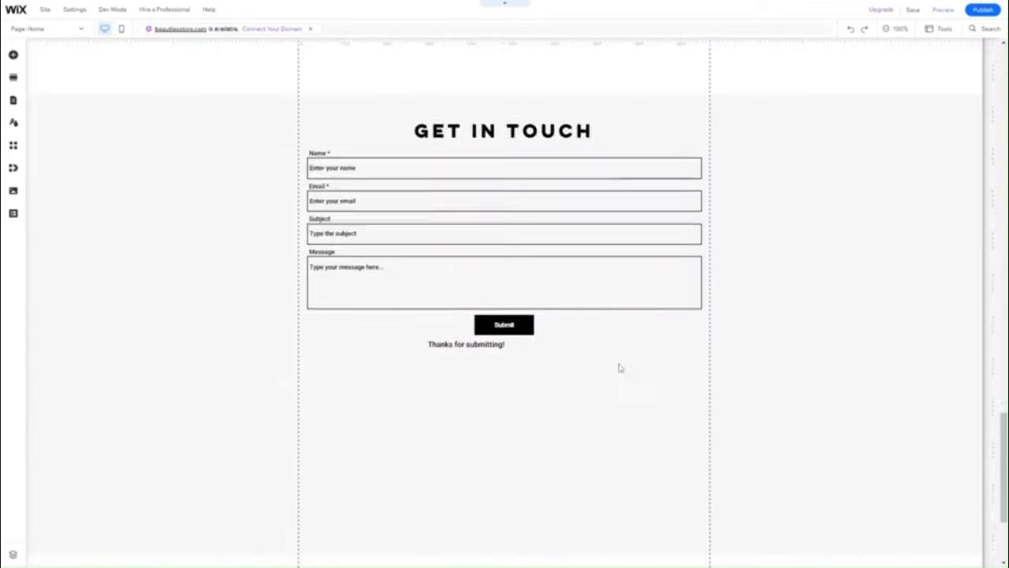
{"action": "scroll", "coordinate": [620, 368], "scroll_direction": "up", "scroll_amount": 20}
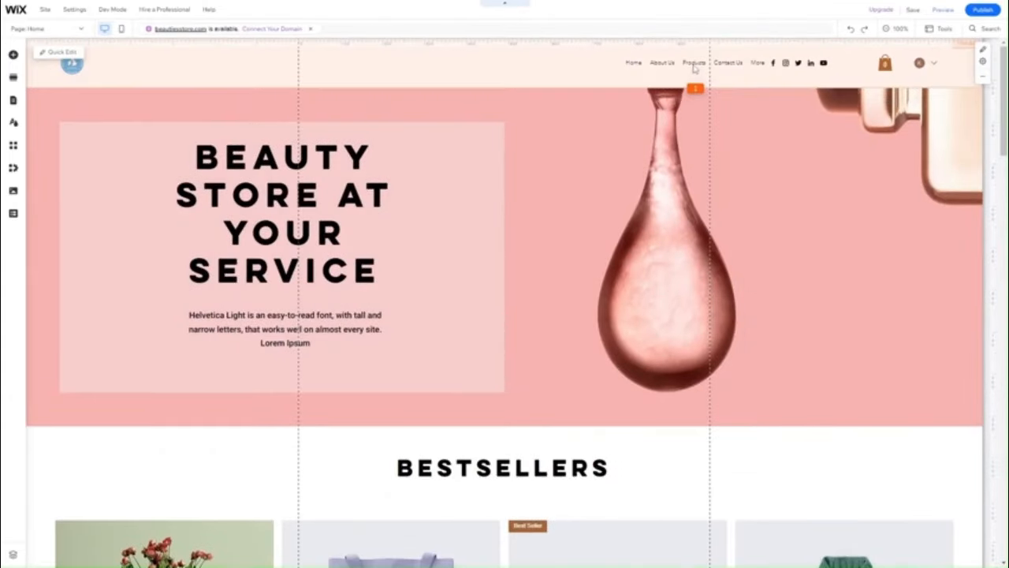
{"action": "left_click", "coordinate": [693, 67]}
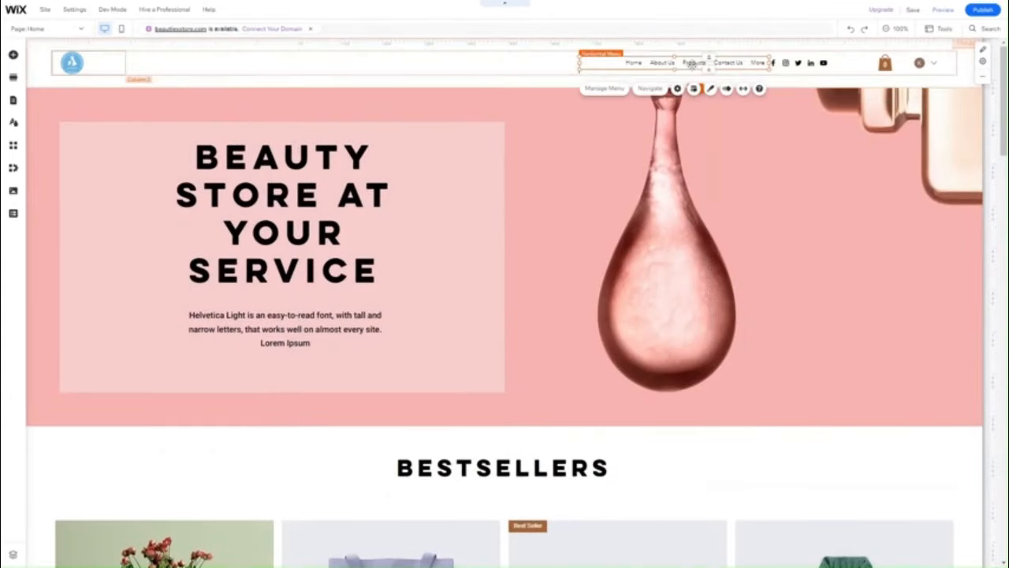
{"action": "left_click_drag", "start_coordinate": [579, 63], "coordinate": [516, 63]}
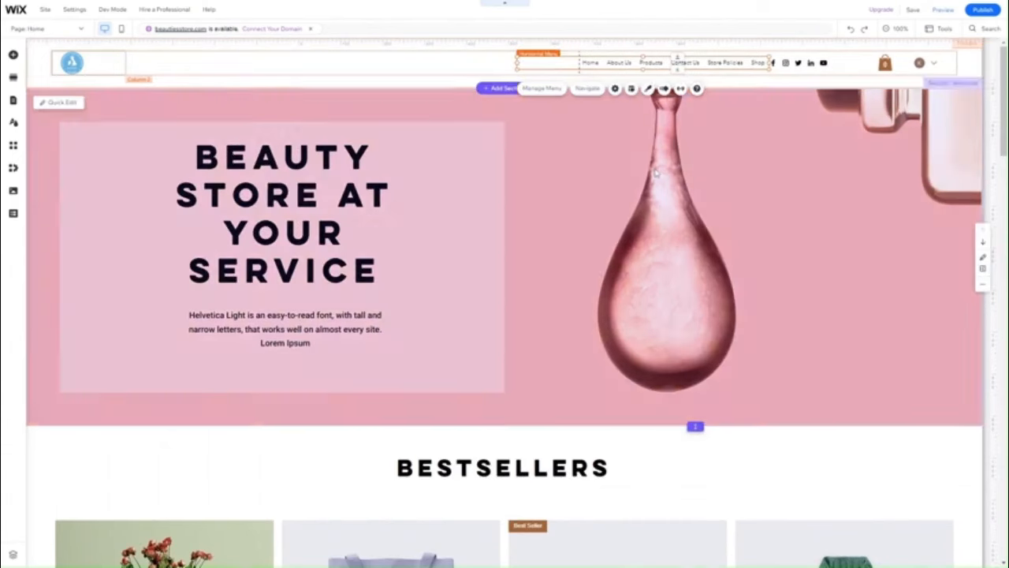
{"action": "left_click", "coordinate": [654, 167]}
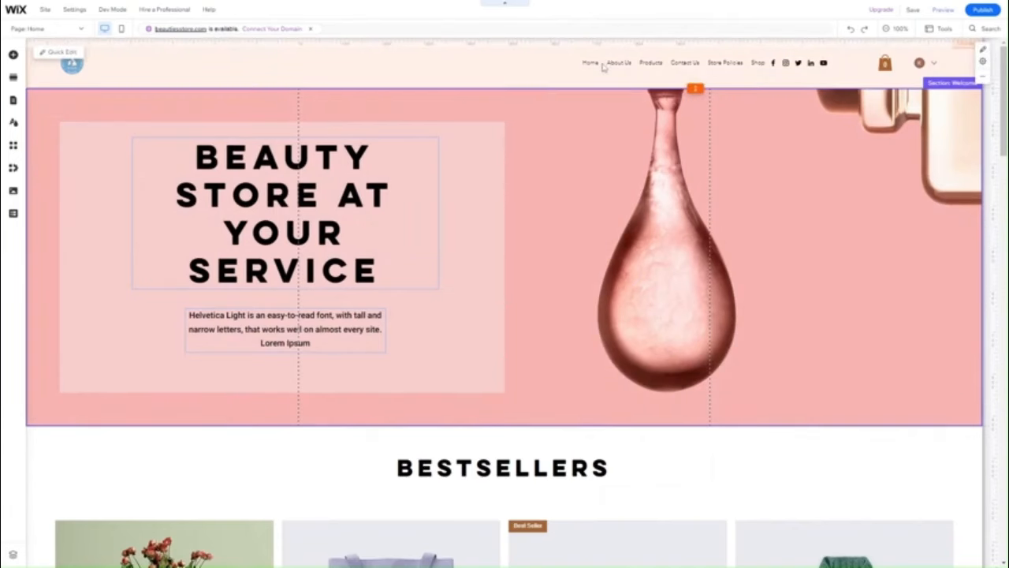
- Apply the Paragraph 1 theme to the header menu's text and widen the menu further to fit all the page links
{"action": "left_click", "coordinate": [602, 63]}
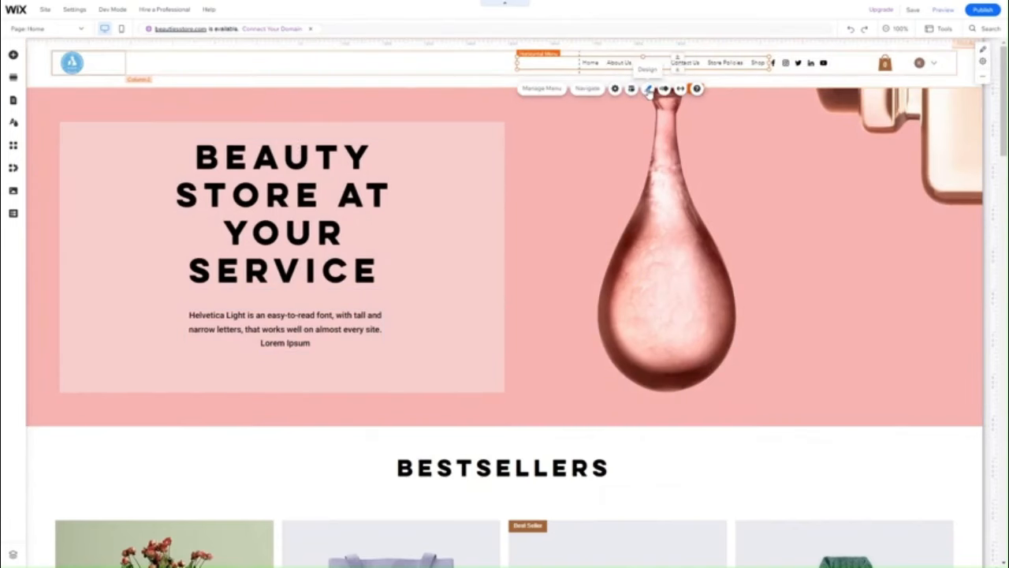
{"action": "left_click", "coordinate": [648, 89]}
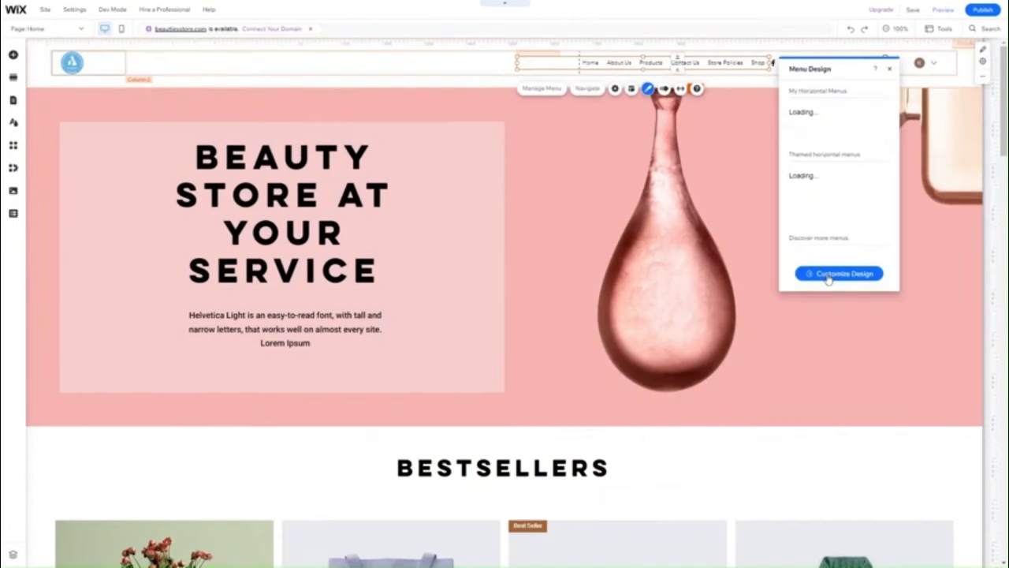
{"action": "left_click", "coordinate": [828, 273]}
{"action": "left_click", "coordinate": [816, 206]}
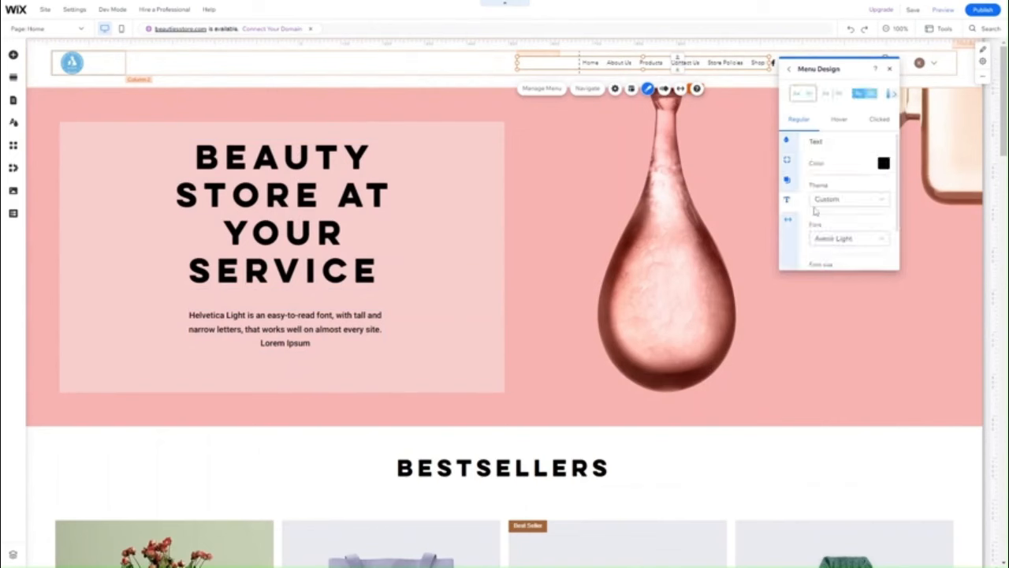
{"action": "left_click", "coordinate": [842, 202]}
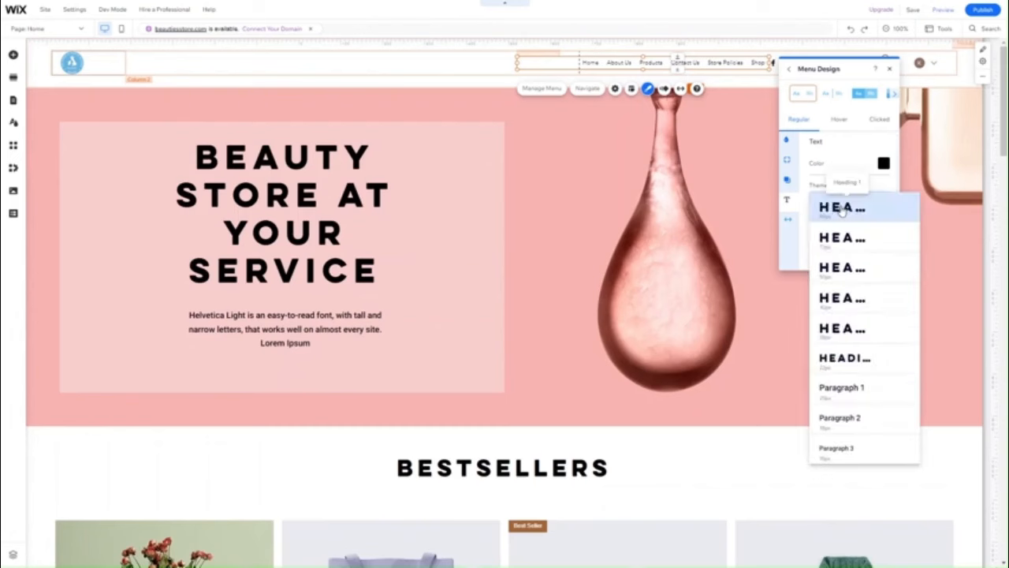
{"action": "left_click", "coordinate": [849, 404]}
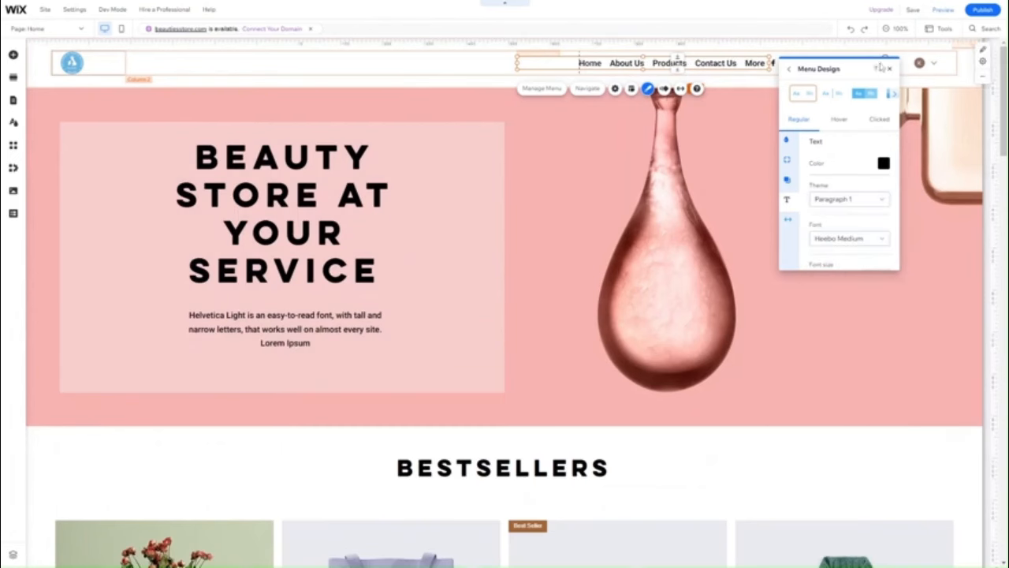
{"action": "left_click", "coordinate": [890, 68]}
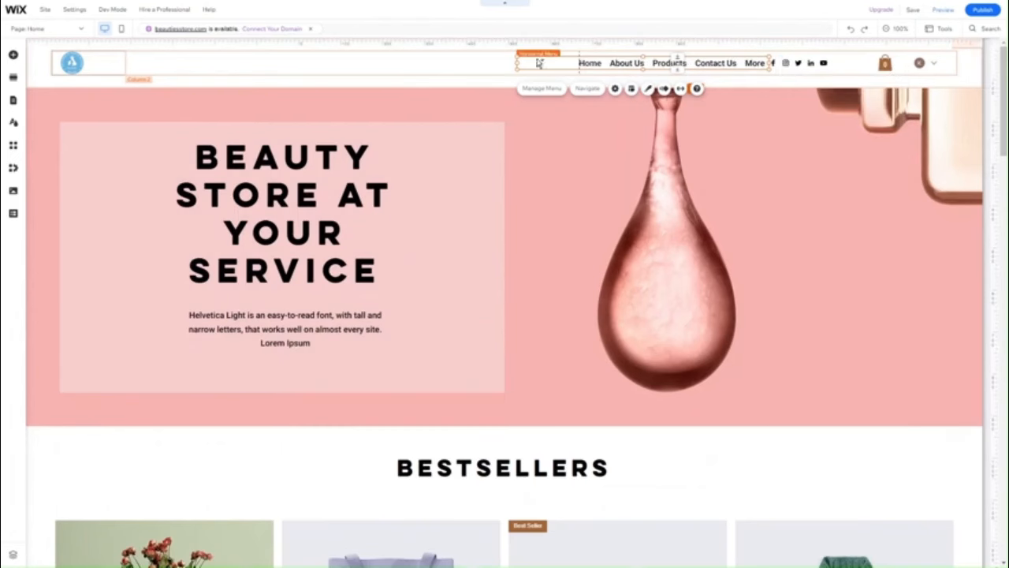
{"action": "left_click_drag", "start_coordinate": [516, 63], "coordinate": [470, 66]}
{"action": "left_click", "coordinate": [620, 156]}
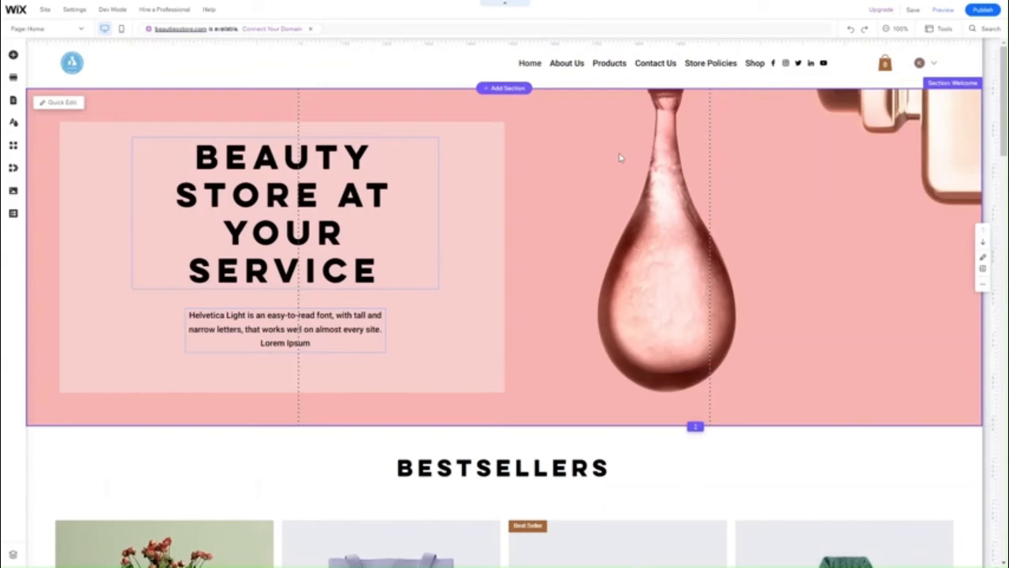
- Enlarge the circular logo image in the site header and deselect it
{"action": "left_click", "coordinate": [73, 69]}
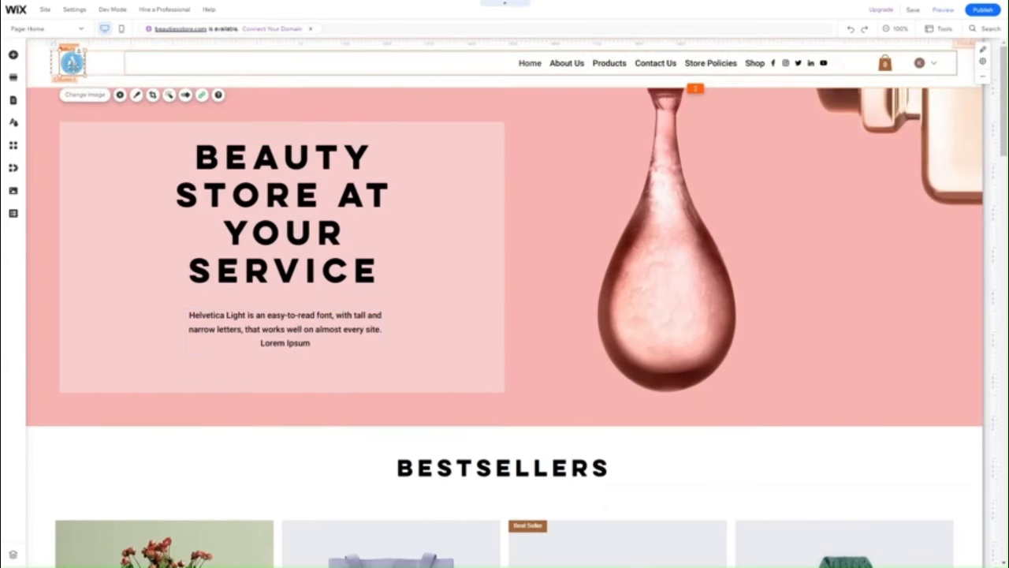
{"action": "left_click_drag", "start_coordinate": [123, 94], "coordinate": [125, 99]}
{"action": "left_click", "coordinate": [252, 123]}
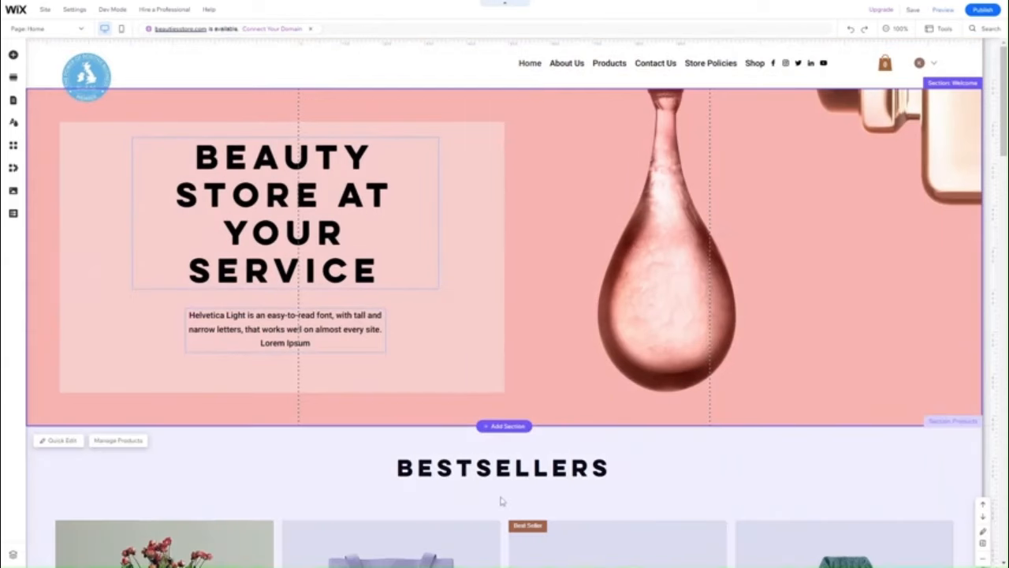
{"action": "left_click", "coordinate": [500, 500]}
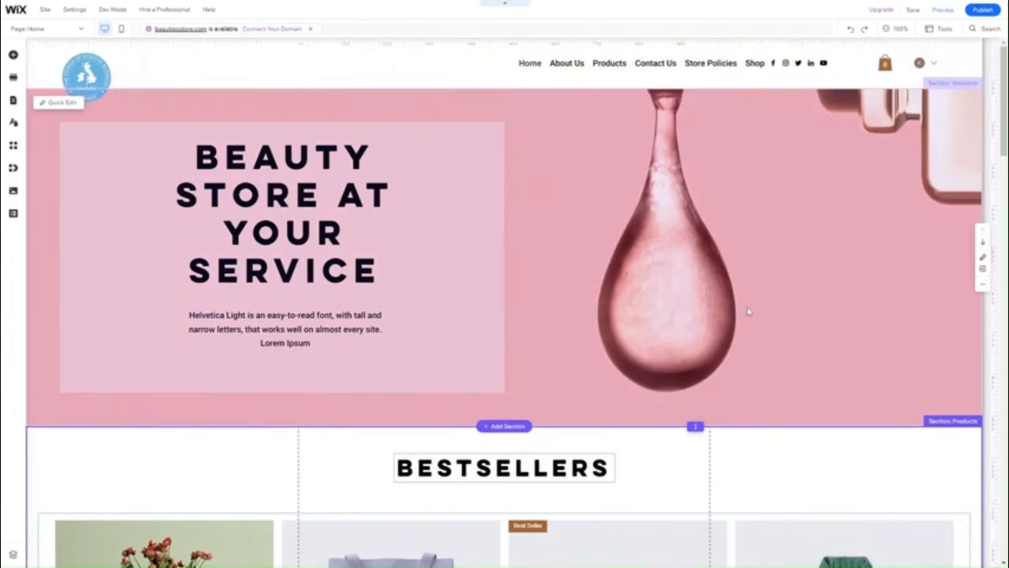
- Look over the Home page and switch to editing the About Us page
{"action": "scroll", "coordinate": [749, 311], "scroll_direction": "down", "scroll_amount": 15}
{"action": "scroll", "coordinate": [749, 311], "scroll_direction": "down", "scroll_amount": 5}
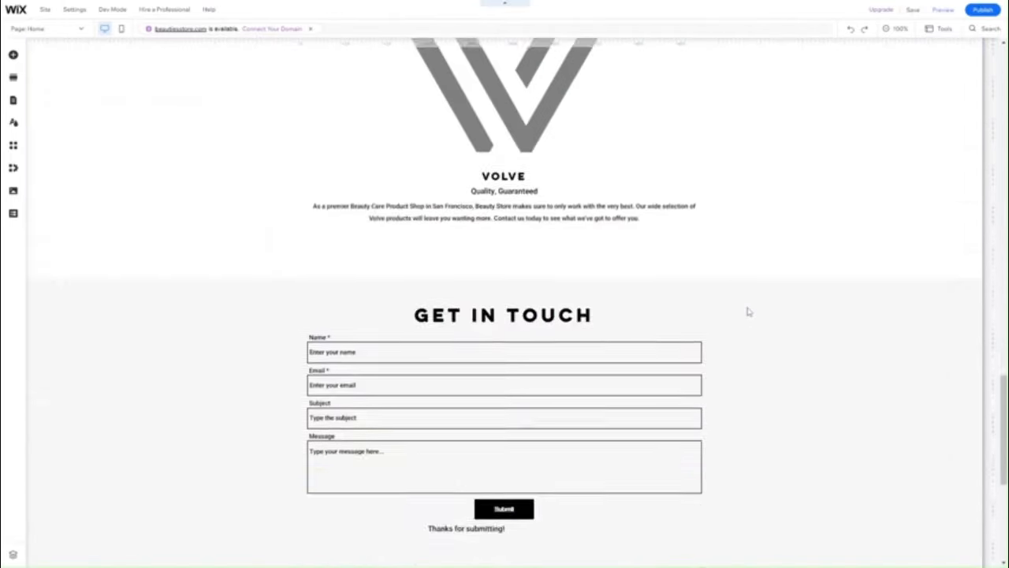
{"action": "scroll", "coordinate": [749, 311], "scroll_direction": "up", "scroll_amount": 20}
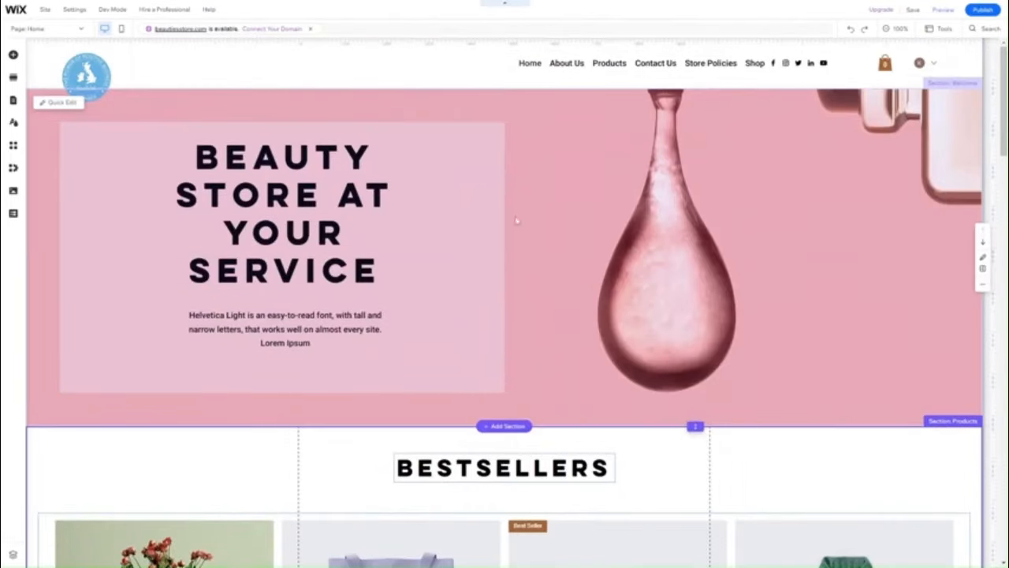
{"action": "left_click", "coordinate": [71, 11]}
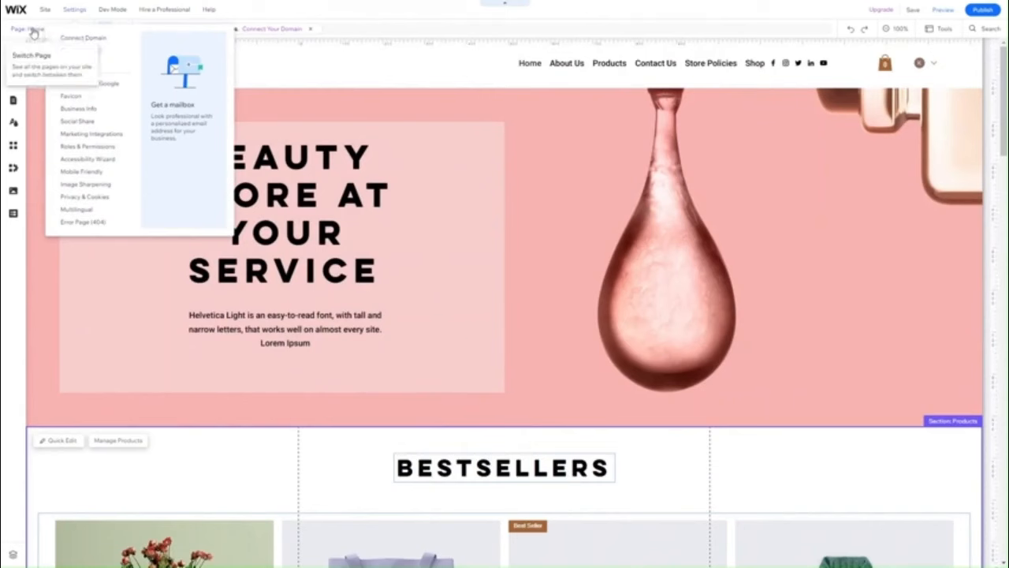
{"action": "left_click", "coordinate": [32, 29]}
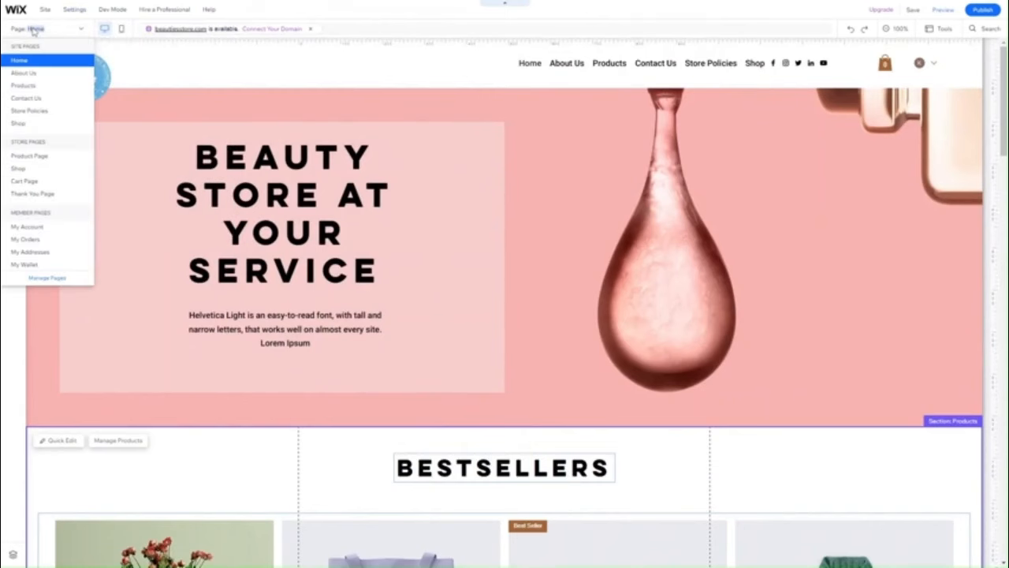
{"action": "left_click", "coordinate": [40, 74]}
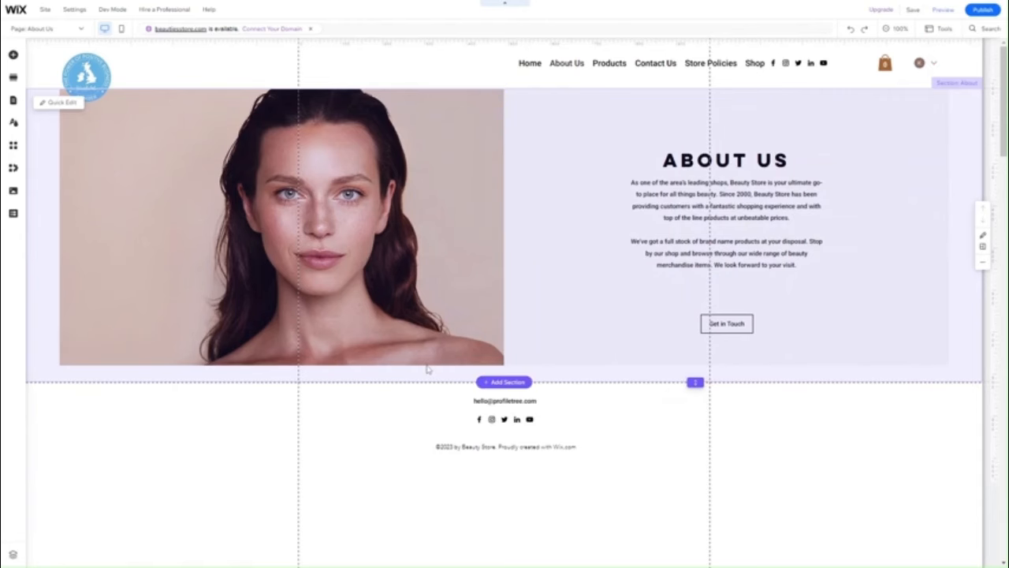
- Add the three-person Meet the Team section from the Team category below the About section
{"action": "left_click", "coordinate": [489, 383]}
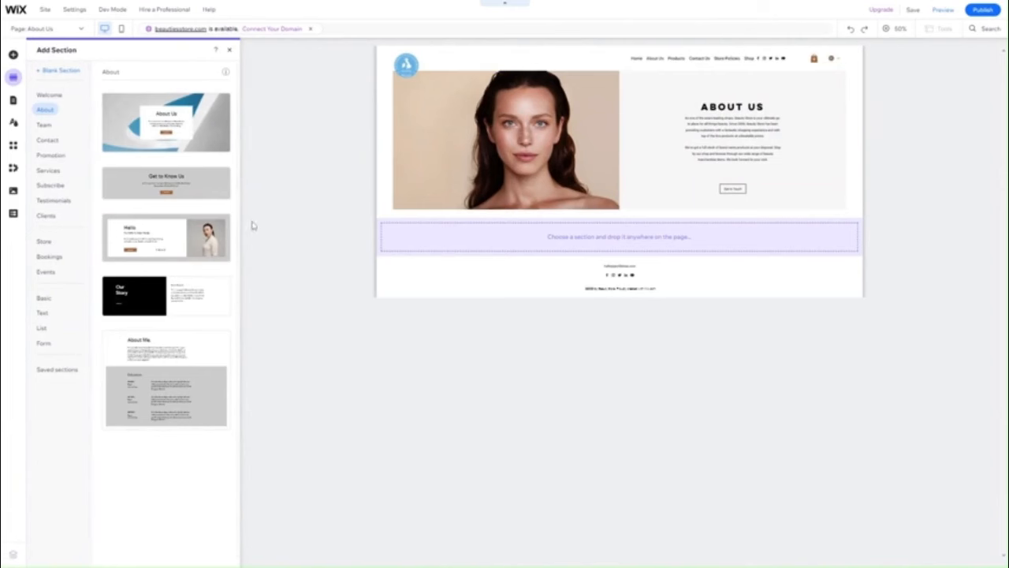
{"action": "left_click", "coordinate": [45, 125]}
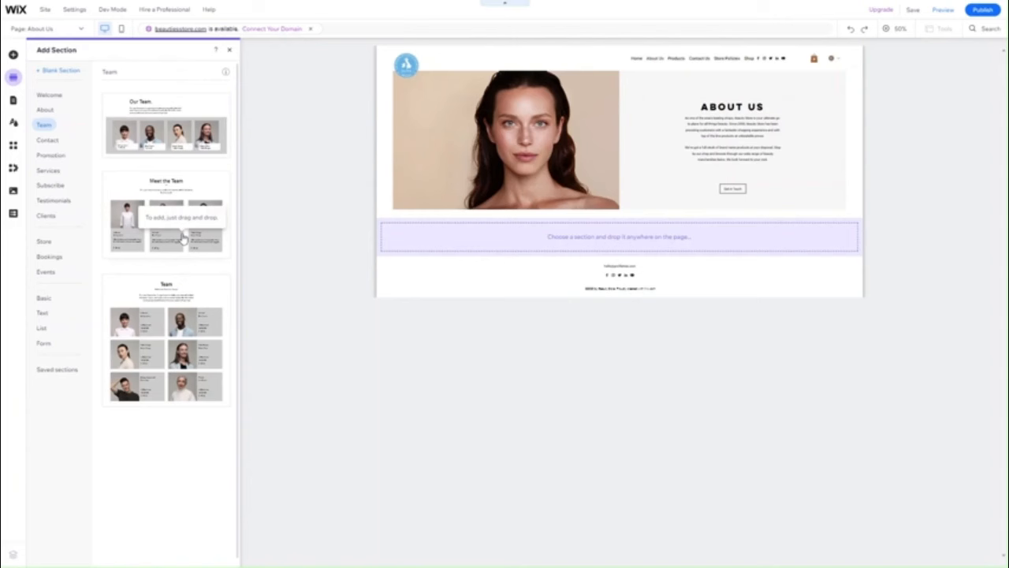
{"action": "left_click", "coordinate": [49, 142]}
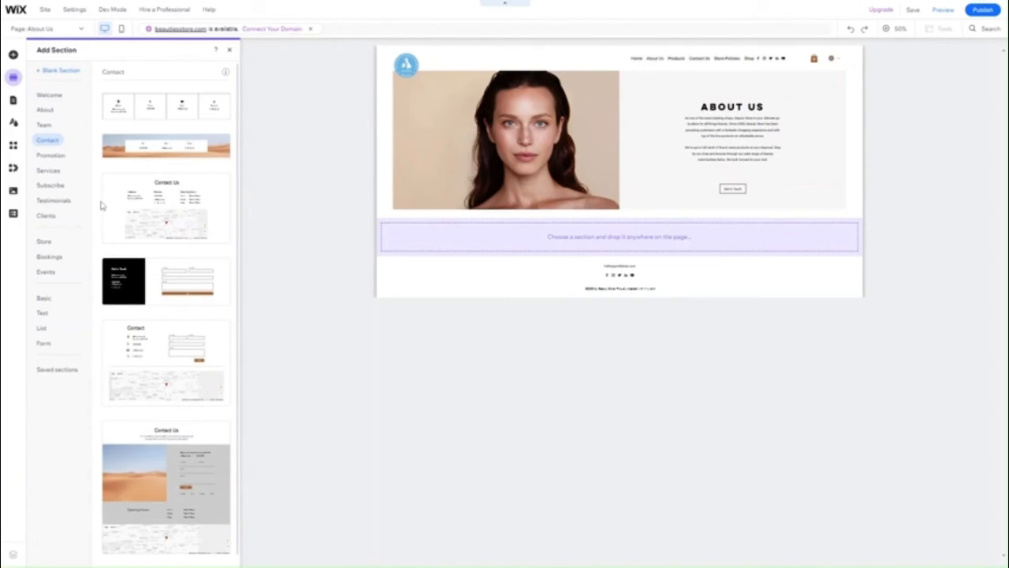
{"action": "left_click", "coordinate": [43, 127]}
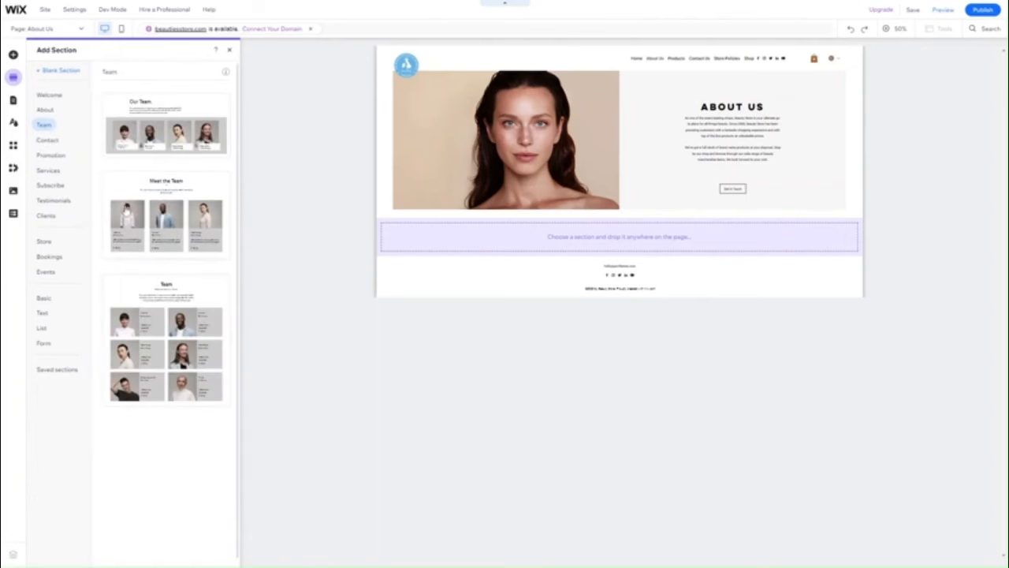
{"action": "left_click", "coordinate": [126, 209]}
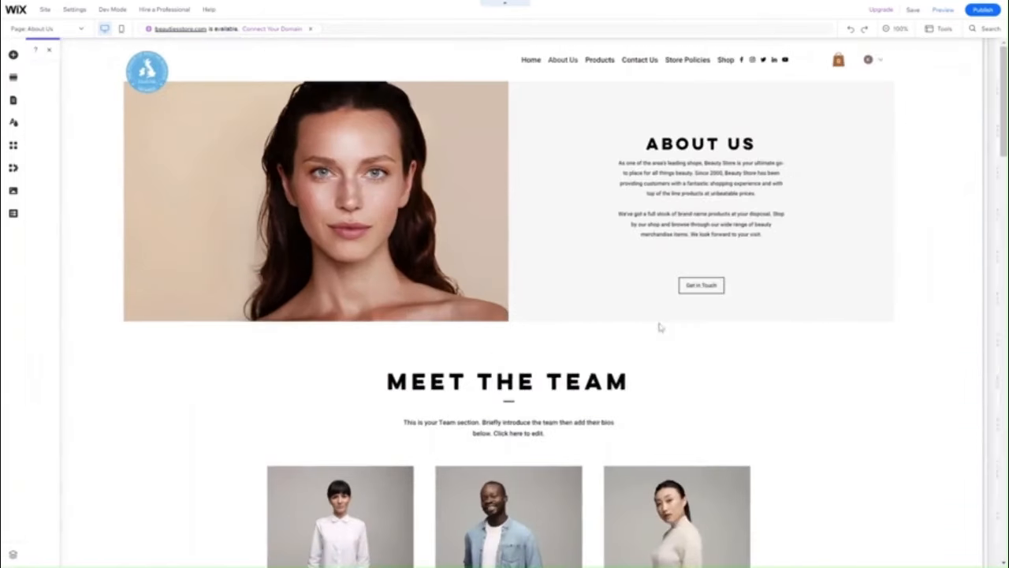
{"action": "scroll", "coordinate": [651, 219], "scroll_direction": "down", "scroll_amount": 1}
{"action": "scroll", "coordinate": [576, 366], "scroll_direction": "down", "scroll_amount": 3}
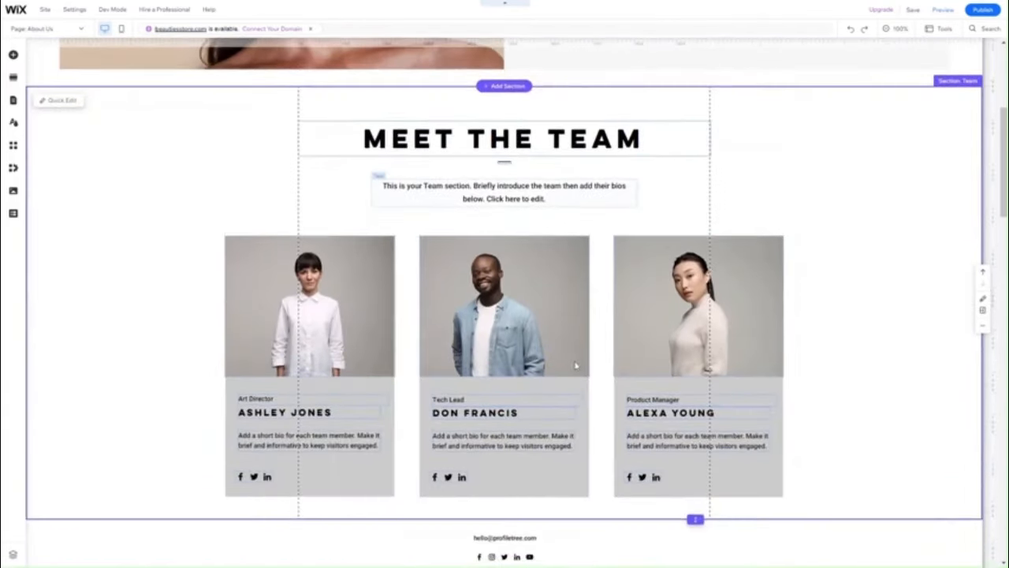
- Apply the Heading 1 theme to the ABOUT US heading
{"action": "scroll", "coordinate": [576, 365], "scroll_direction": "up", "scroll_amount": 3}
{"action": "scroll", "coordinate": [576, 364], "scroll_direction": "up", "scroll_amount": 1}
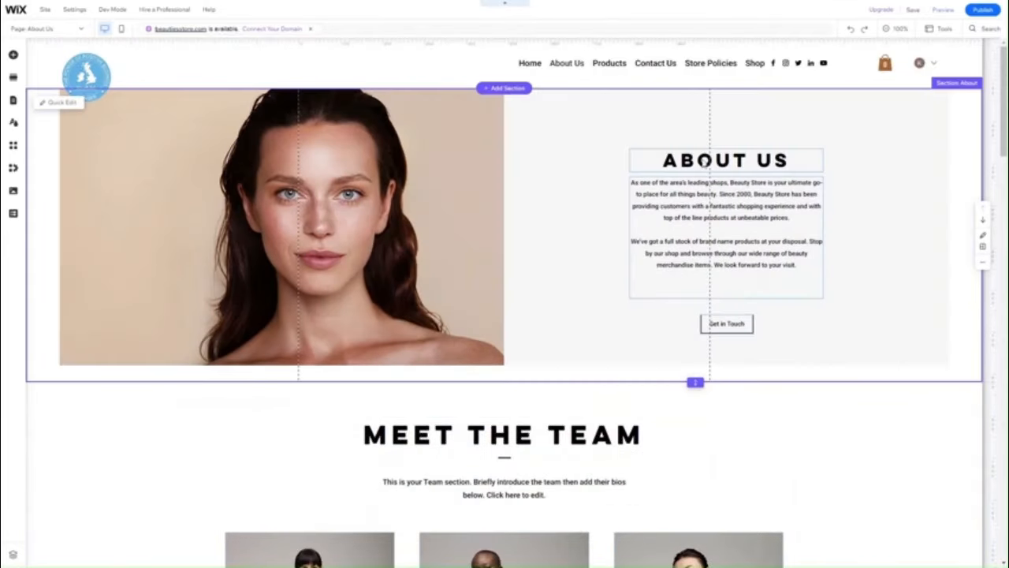
{"action": "left_click", "coordinate": [702, 160]}
{"action": "double_click", "coordinate": [732, 163]}
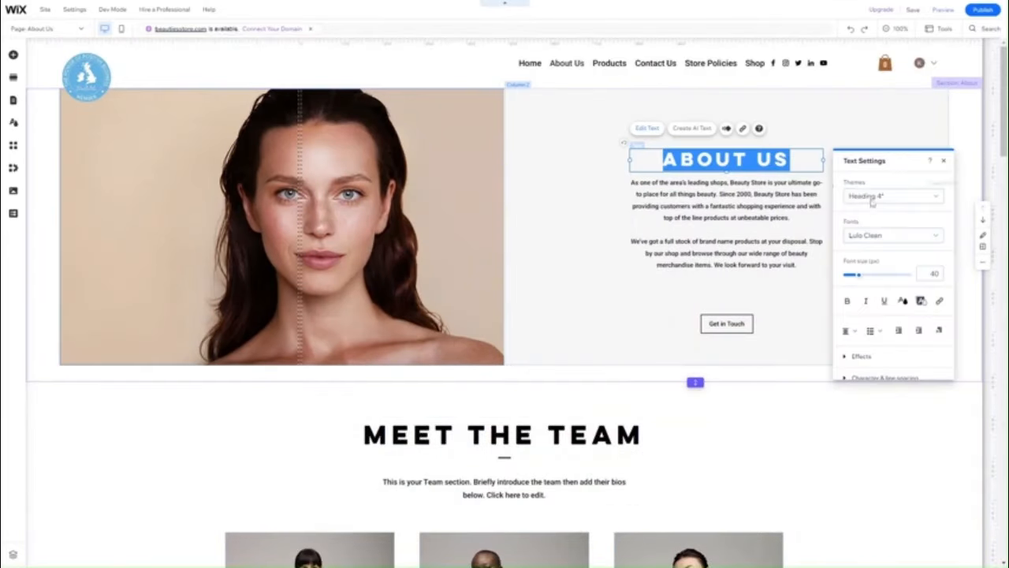
{"action": "left_click", "coordinate": [872, 197]}
{"action": "left_click", "coordinate": [876, 119]}
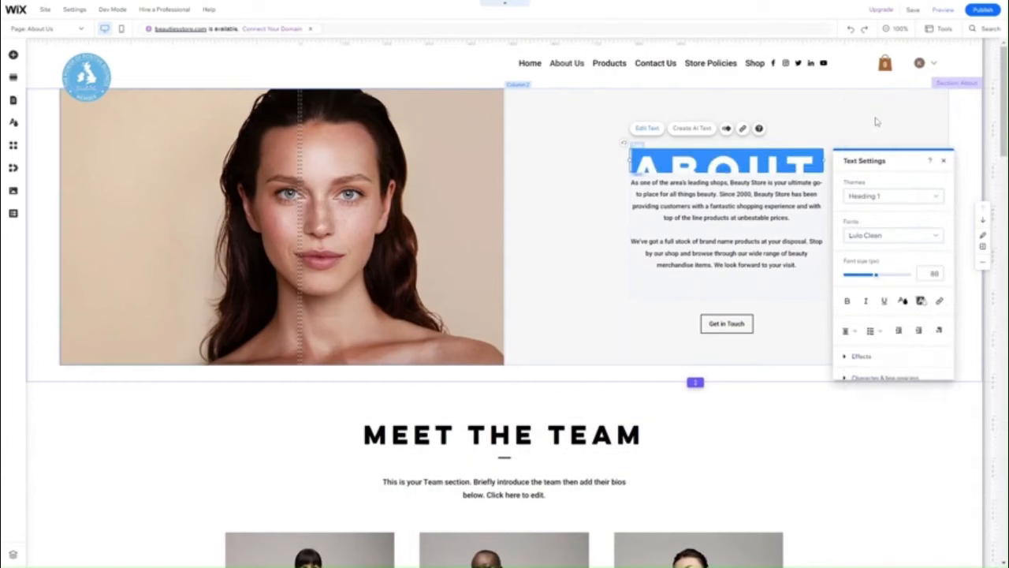
- Set the ABOUT US heading's font size to 60 px and update the site's Heading 1 theme with it
{"action": "left_click", "coordinate": [934, 274]}
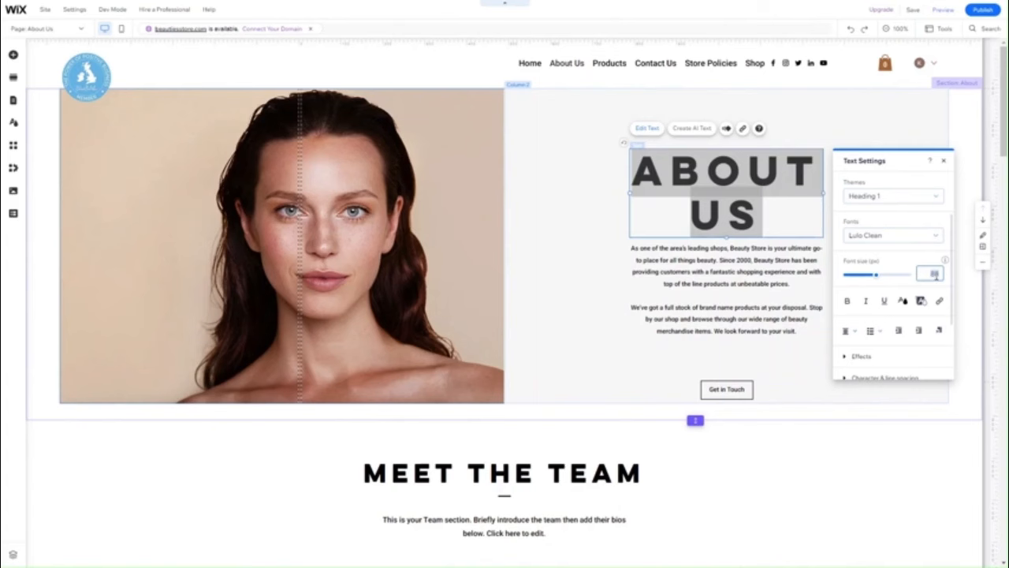
{"action": "type", "text": "50"}
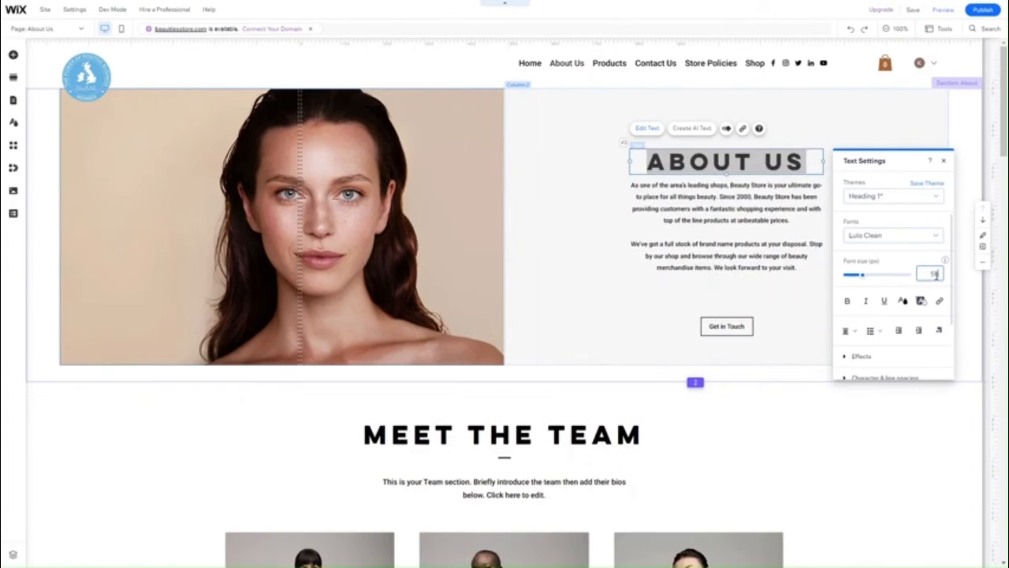
{"action": "type", "text": "55"}
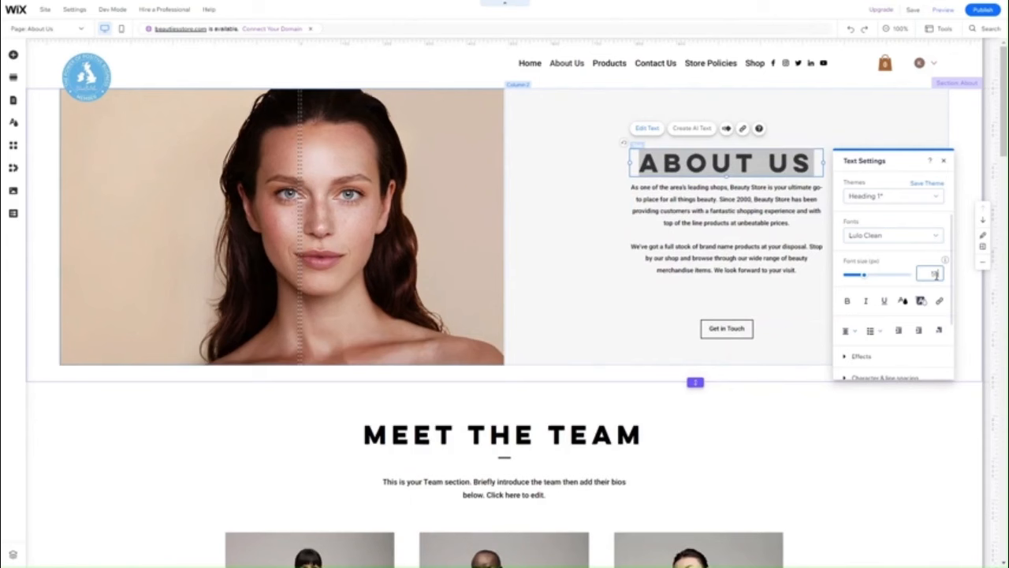
{"action": "type", "text": "60"}
{"action": "key", "text": "Return"}
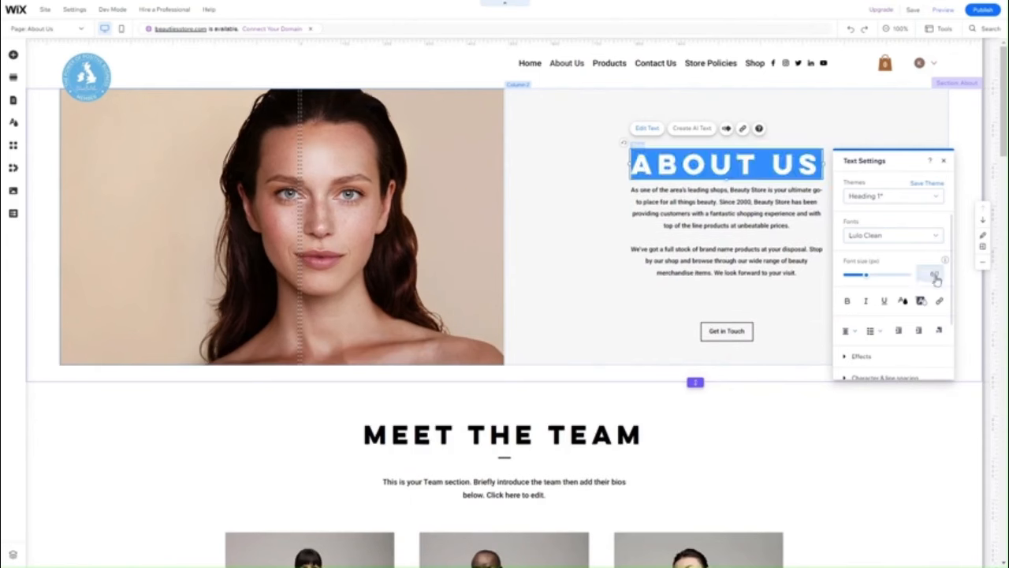
{"action": "left_click", "coordinate": [928, 184]}
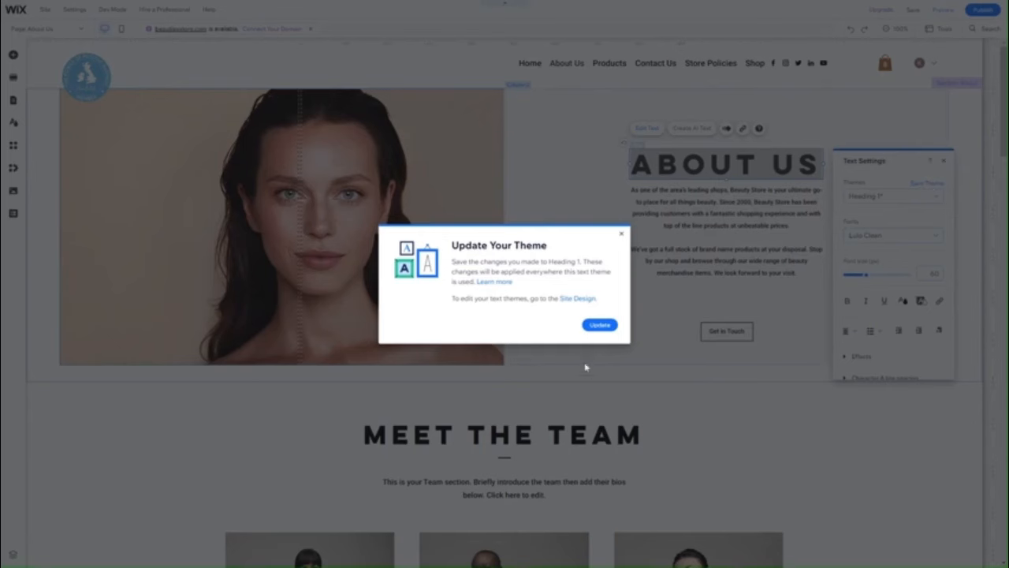
{"action": "left_click", "coordinate": [600, 324]}
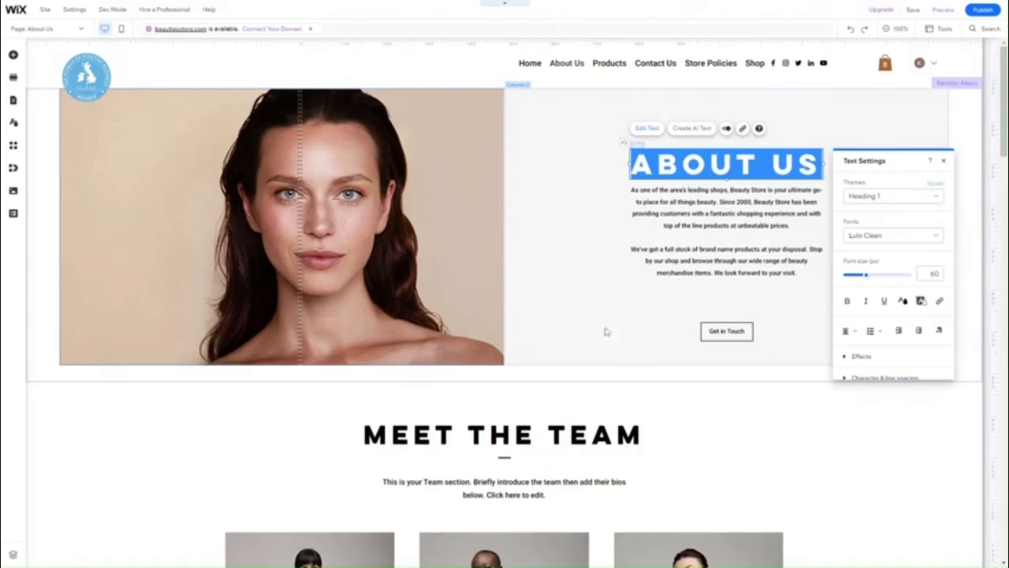
- Apply the Heading 3 theme to the MEET THE TEAM heading and close its text settings
{"action": "left_click", "coordinate": [533, 434]}
{"action": "left_click", "coordinate": [316, 396]}
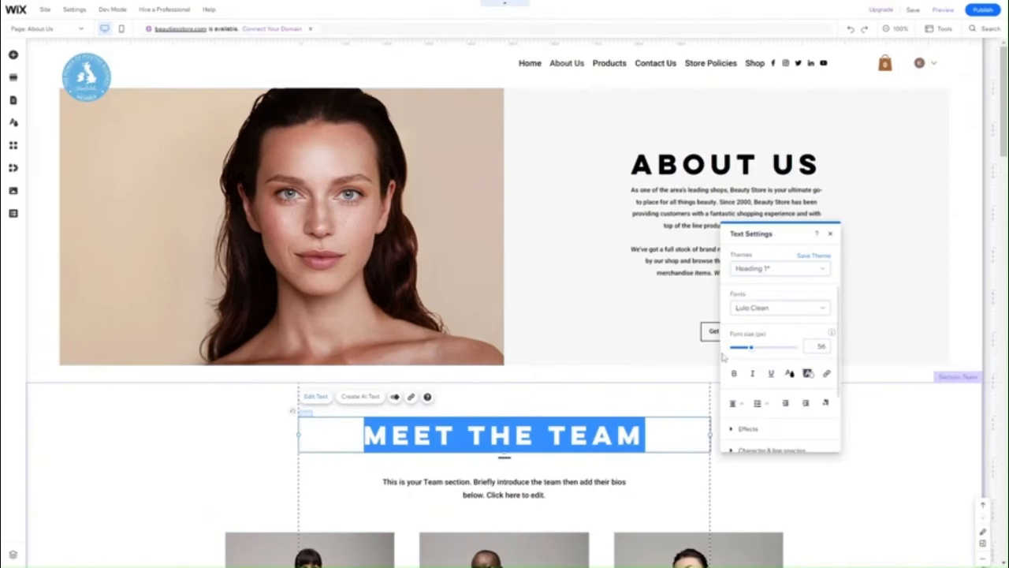
{"action": "left_click", "coordinate": [750, 274]}
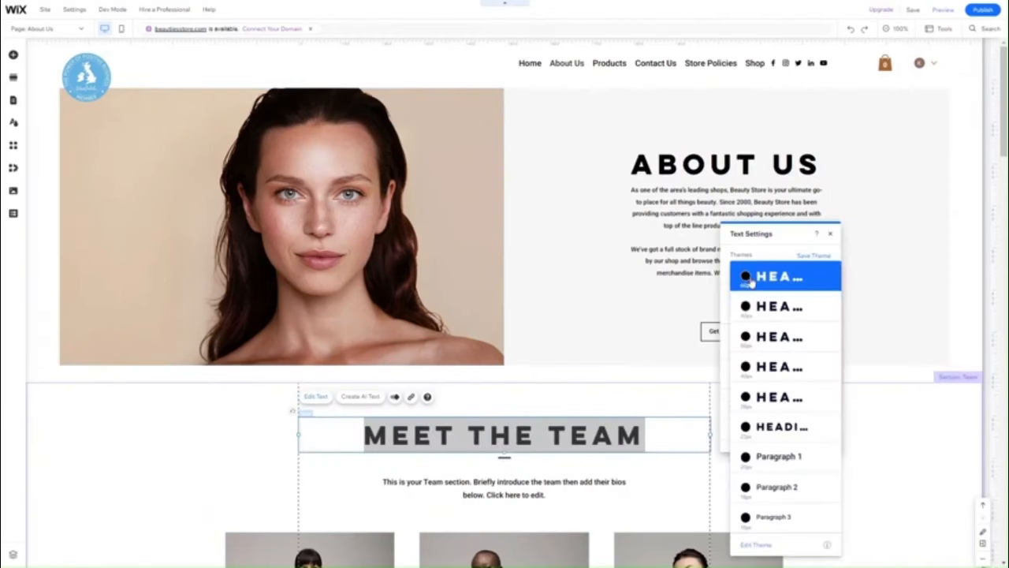
{"action": "left_click", "coordinate": [773, 339]}
{"action": "left_click", "coordinate": [763, 477]}
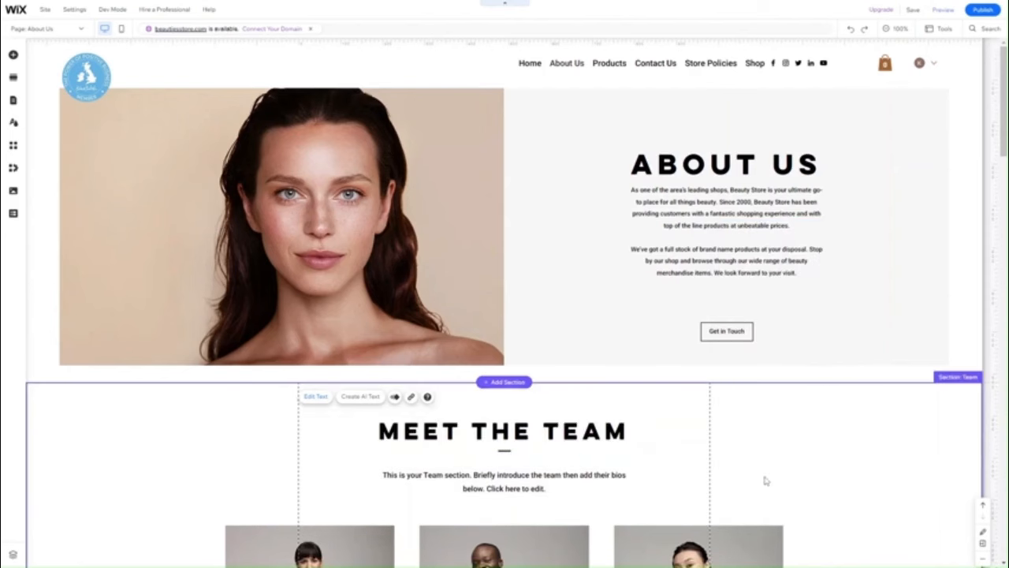
- Look over the About and Team sections of the About Us page
{"action": "scroll", "coordinate": [662, 459], "scroll_direction": "down", "scroll_amount": 5}
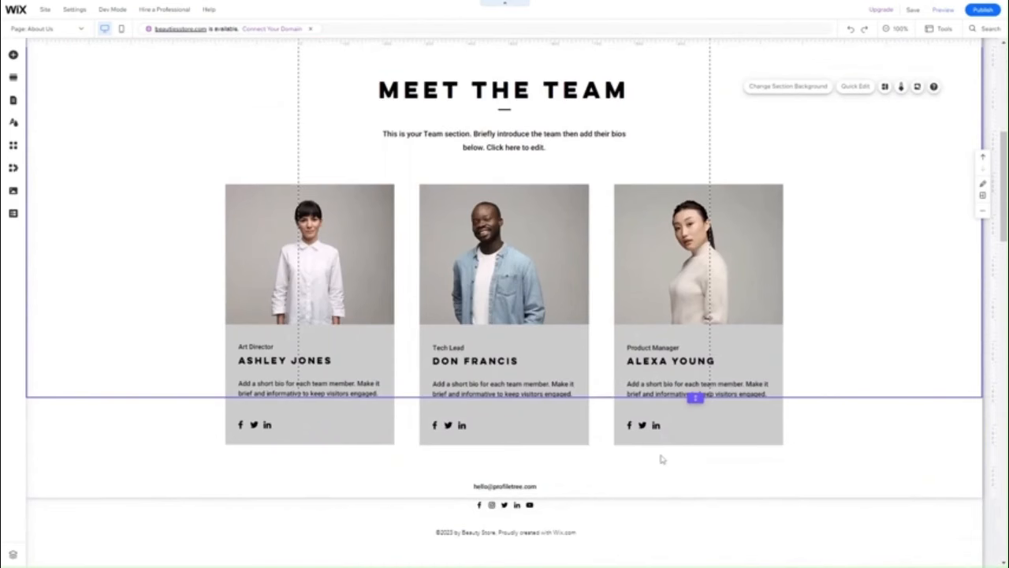
{"action": "scroll", "coordinate": [662, 458], "scroll_direction": "up", "scroll_amount": 5}
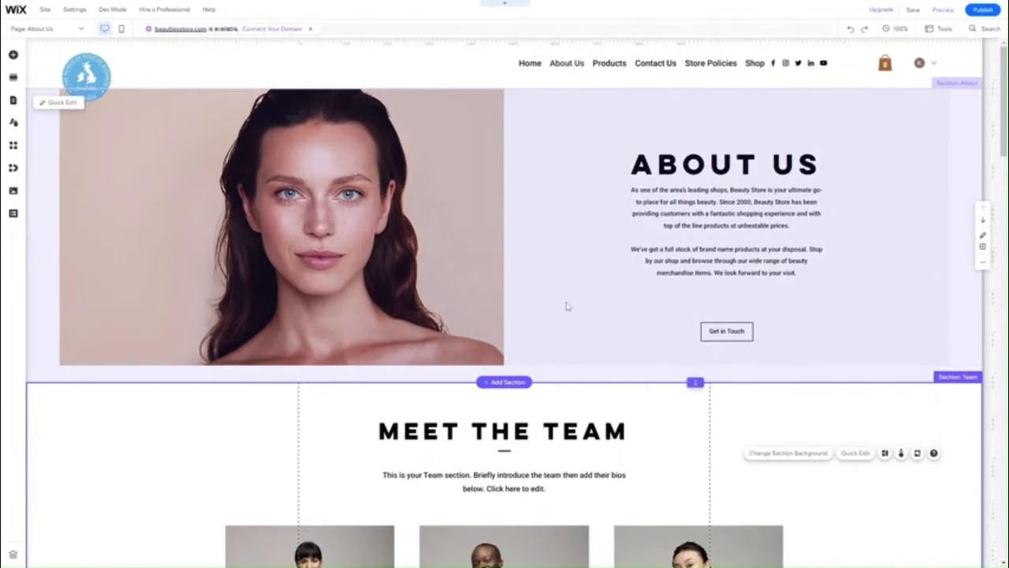
{"action": "scroll", "coordinate": [527, 453], "scroll_direction": "down", "scroll_amount": 5}
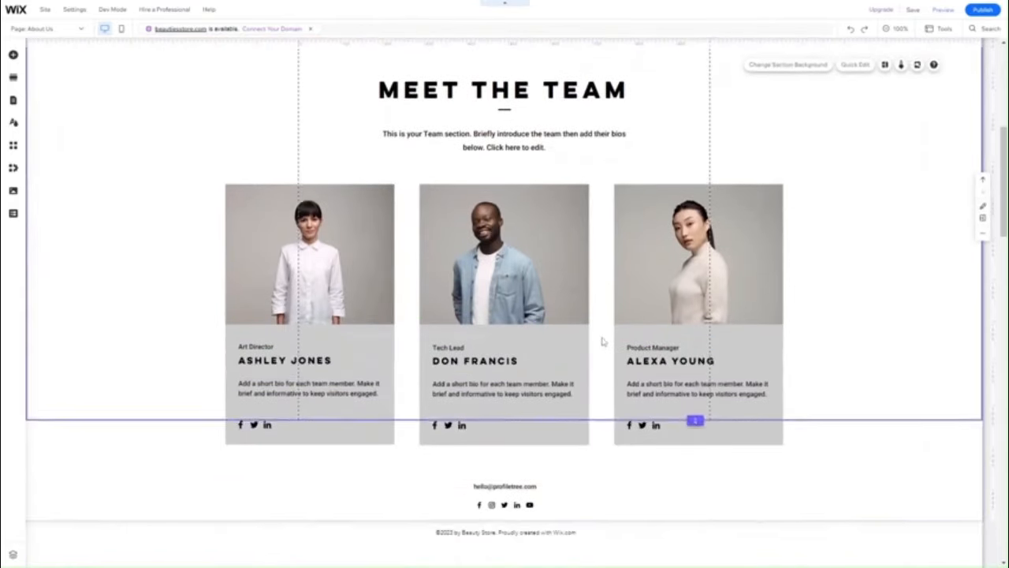
{"action": "scroll", "coordinate": [602, 340], "scroll_direction": "up", "scroll_amount": 5}
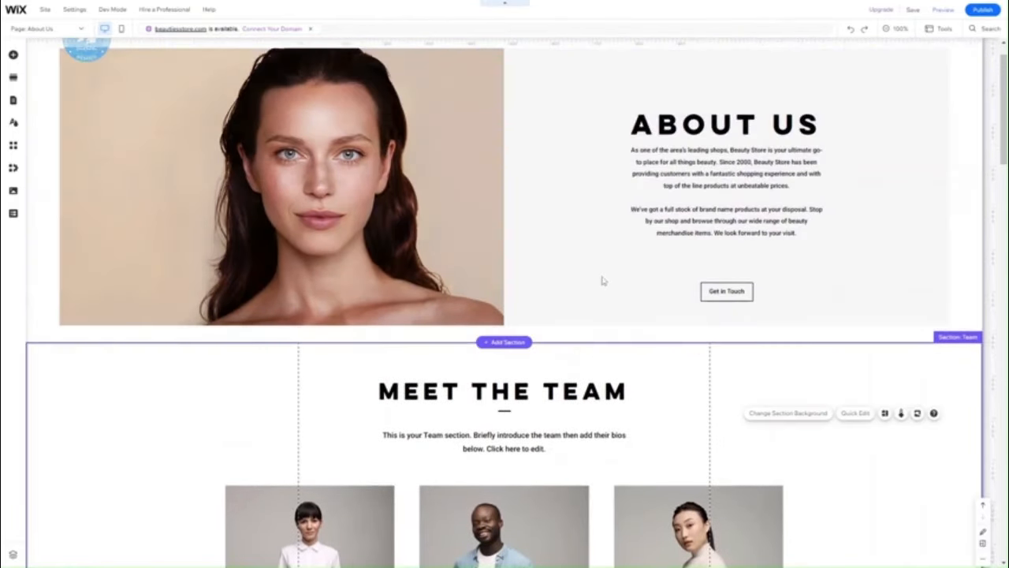
{"action": "scroll", "coordinate": [601, 280], "scroll_direction": "down", "scroll_amount": 1}
{"action": "scroll", "coordinate": [504, 331], "scroll_direction": "down", "scroll_amount": 4}
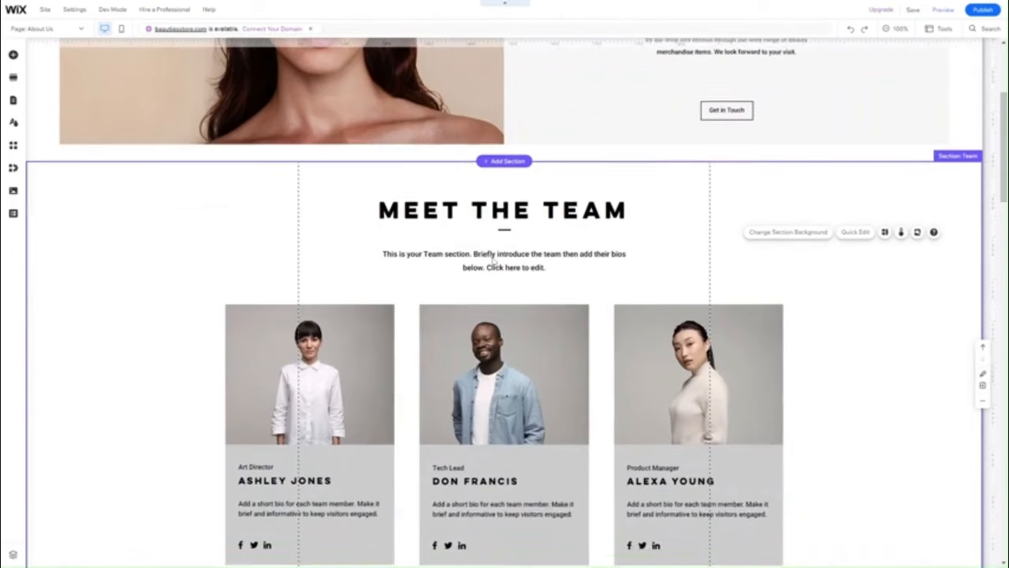
- Open the item manager of the team repeater and examine the first item's options
{"action": "left_click", "coordinate": [367, 349]}
{"action": "scroll", "coordinate": [312, 331], "scroll_direction": "down", "scroll_amount": 2}
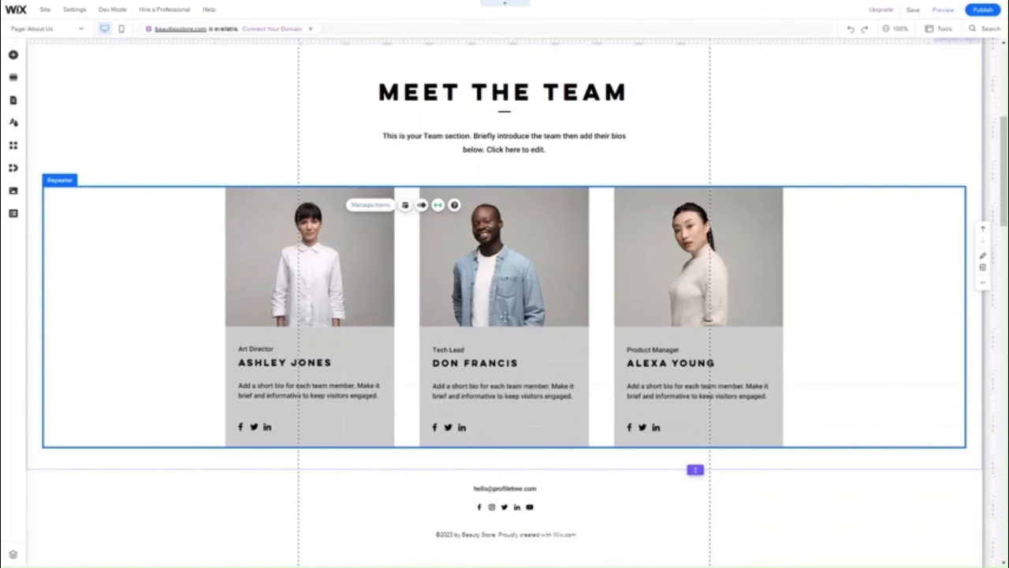
{"action": "left_click", "coordinate": [372, 205]}
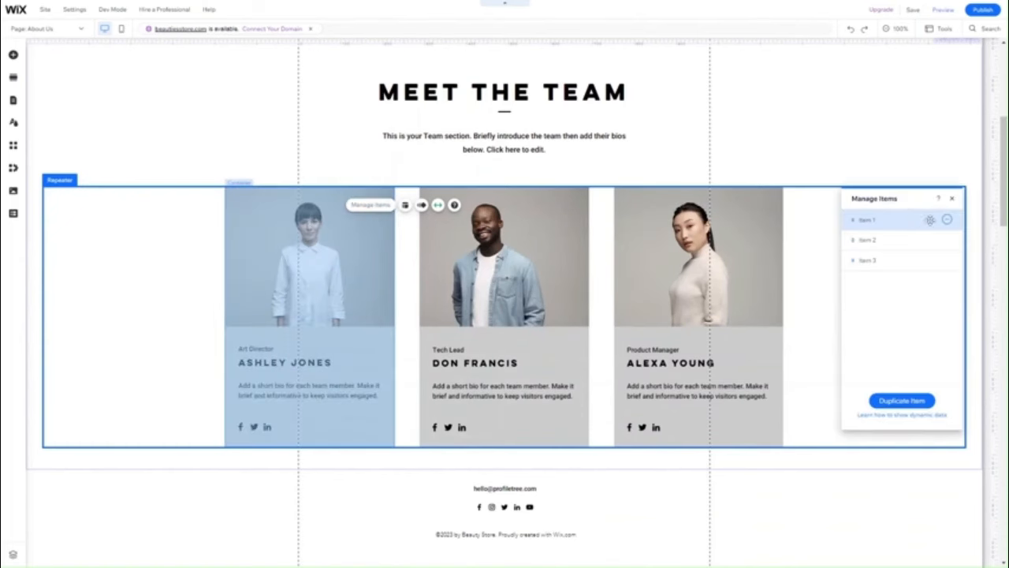
{"action": "left_click", "coordinate": [947, 219]}
{"action": "left_click", "coordinate": [876, 219]}
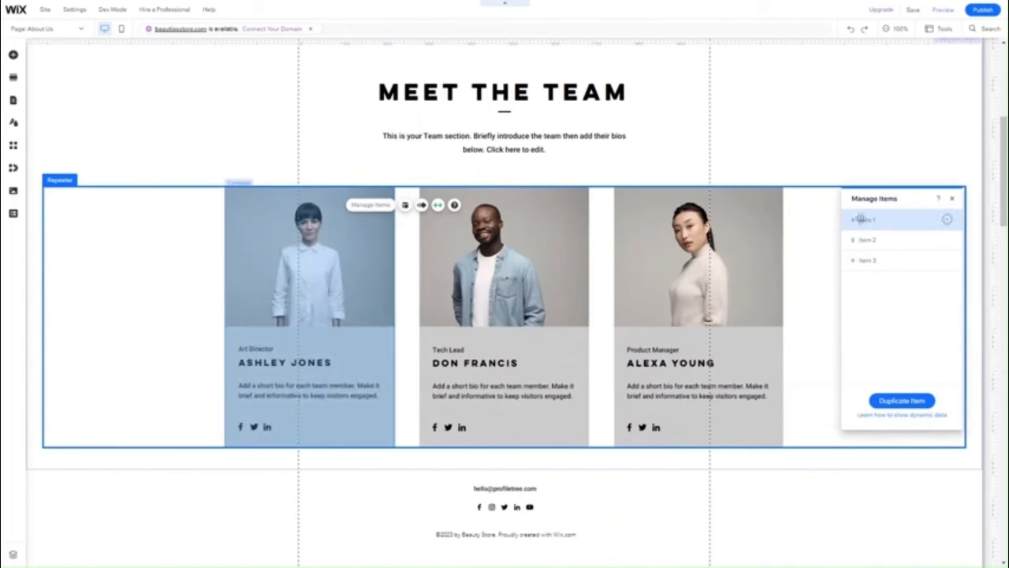
{"action": "mouse_move", "coordinate": [853, 220]}
{"action": "left_mouse_down"}
{"action": "mouse_move", "coordinate": [854, 239]}
{"action": "mouse_move", "coordinate": [846, 213]}
{"action": "left_mouse_up"}
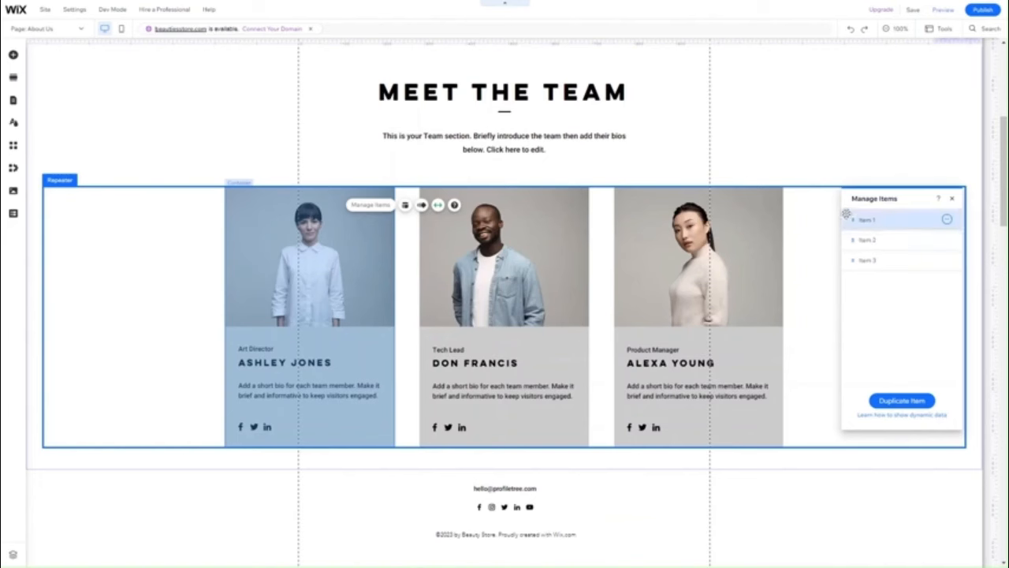
{"action": "left_click", "coordinate": [254, 362]}
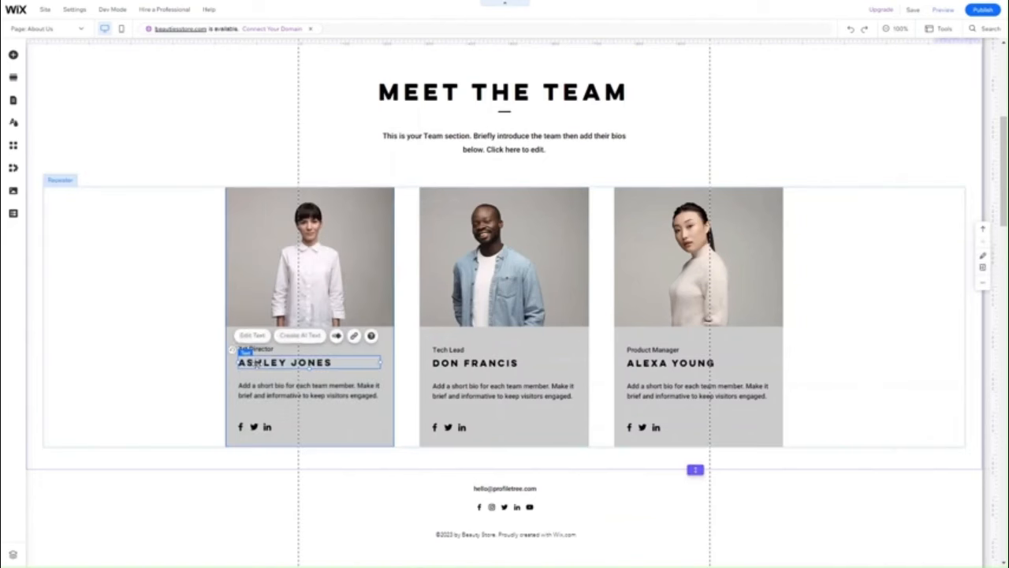
- Open the image chooser for the first team member's photo and check the sources for uploading media
{"action": "left_click", "coordinate": [304, 278]}
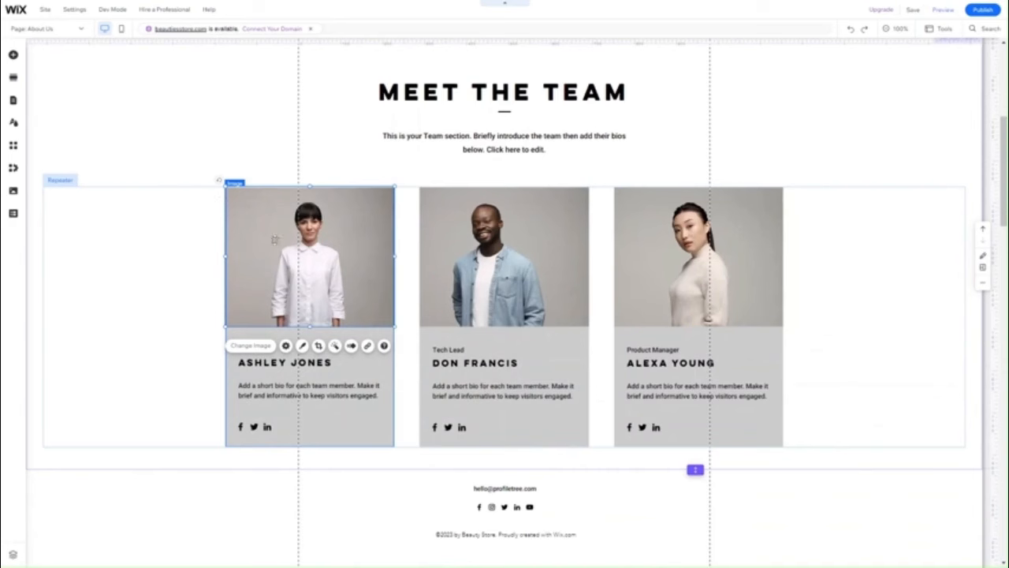
{"action": "left_click", "coordinate": [249, 346]}
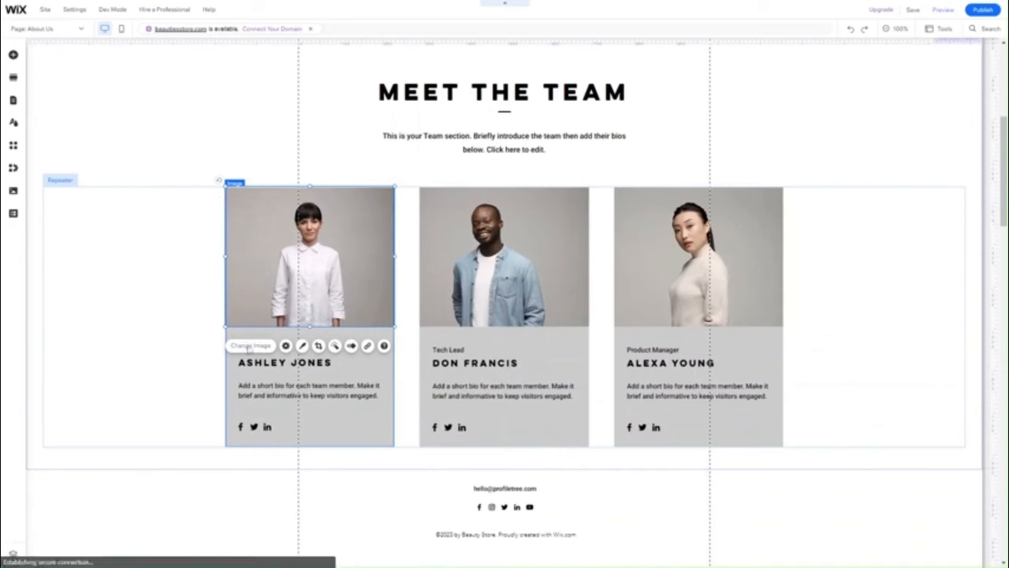
{"action": "left_click", "coordinate": [249, 347]}
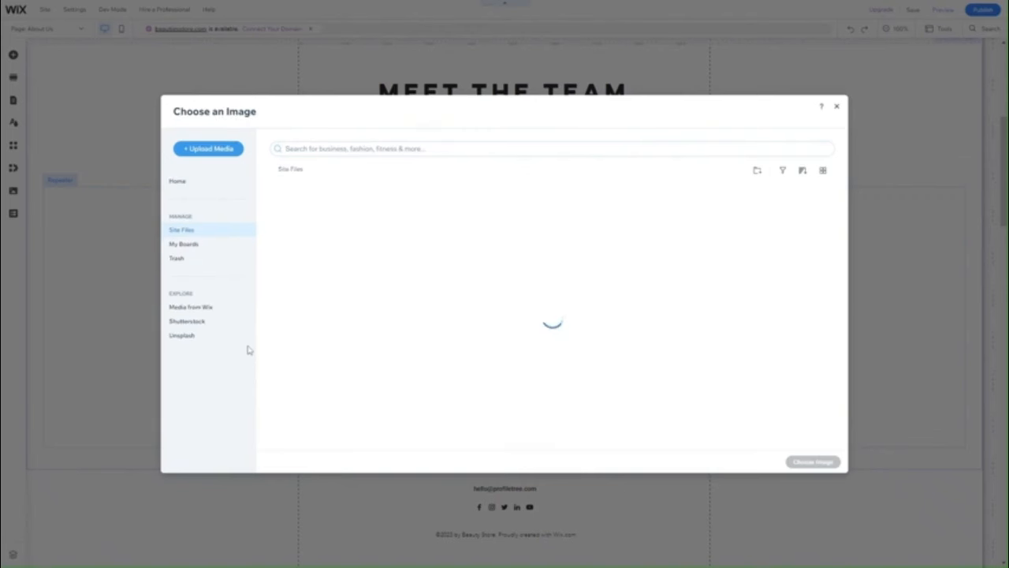
{"action": "left_click", "coordinate": [210, 150]}
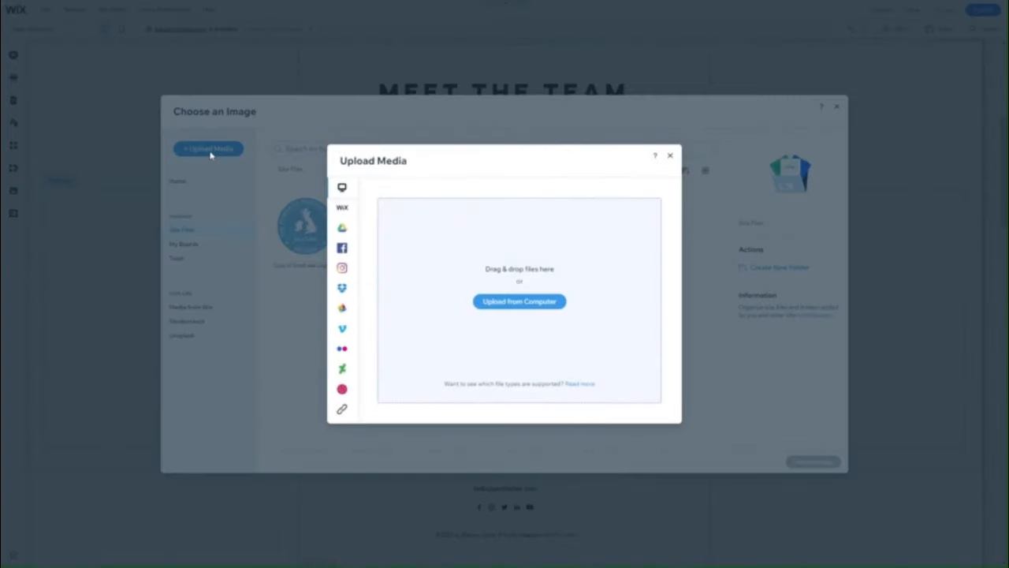
{"action": "left_click", "coordinate": [670, 155]}
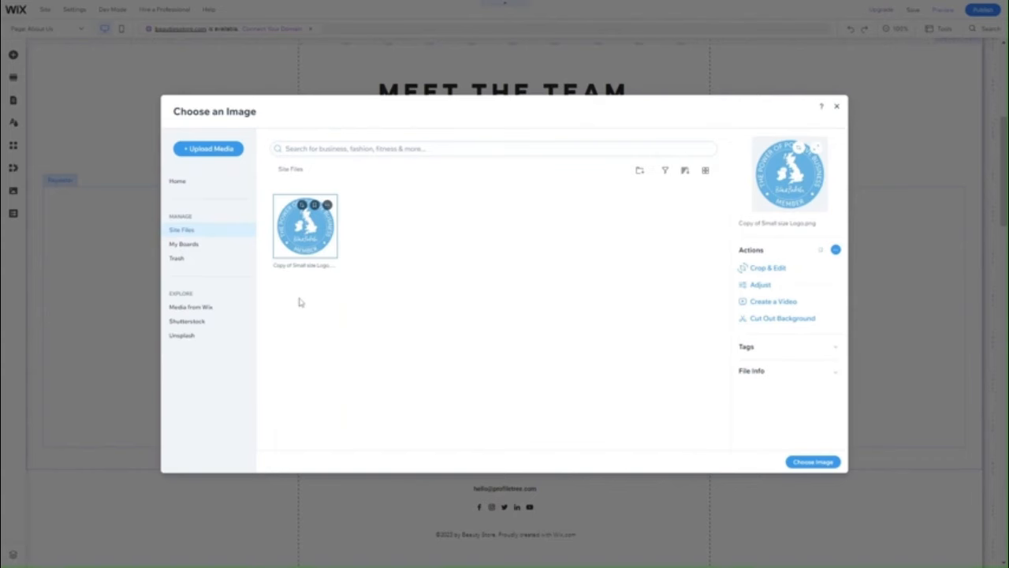
- Replace the first team member's photo with the Media from Wix picture of a smiling man in a plaid shirt
{"action": "left_click", "coordinate": [184, 309]}
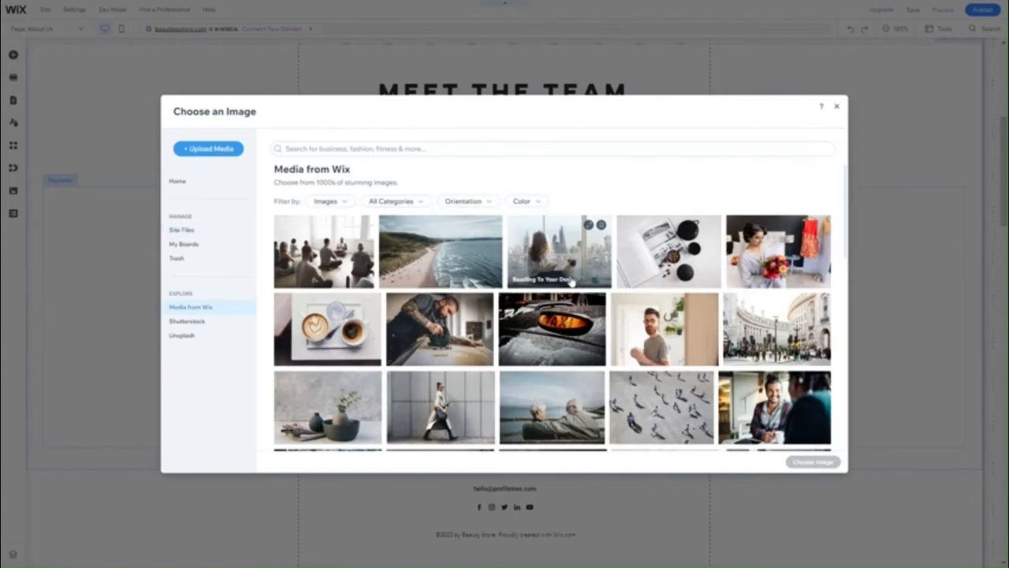
{"action": "scroll", "coordinate": [560, 331], "scroll_direction": "down", "scroll_amount": 3}
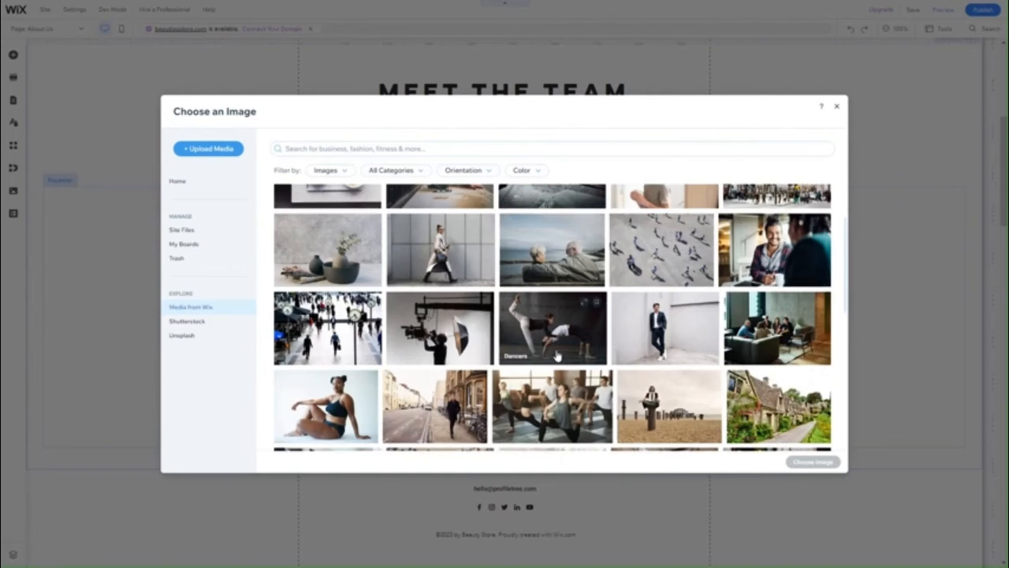
{"action": "scroll", "coordinate": [557, 356], "scroll_direction": "up", "scroll_amount": 1}
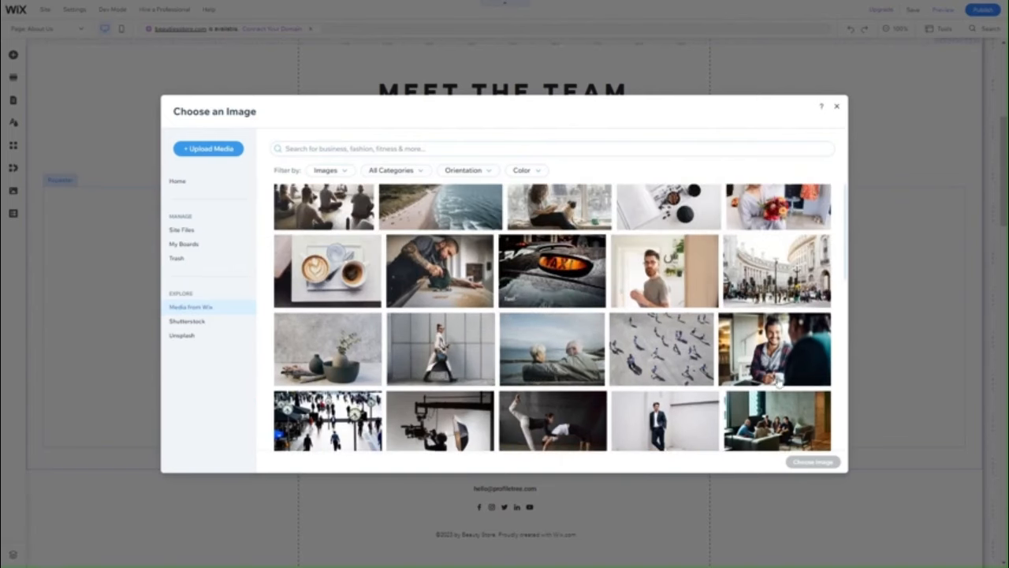
{"action": "left_click", "coordinate": [774, 349]}
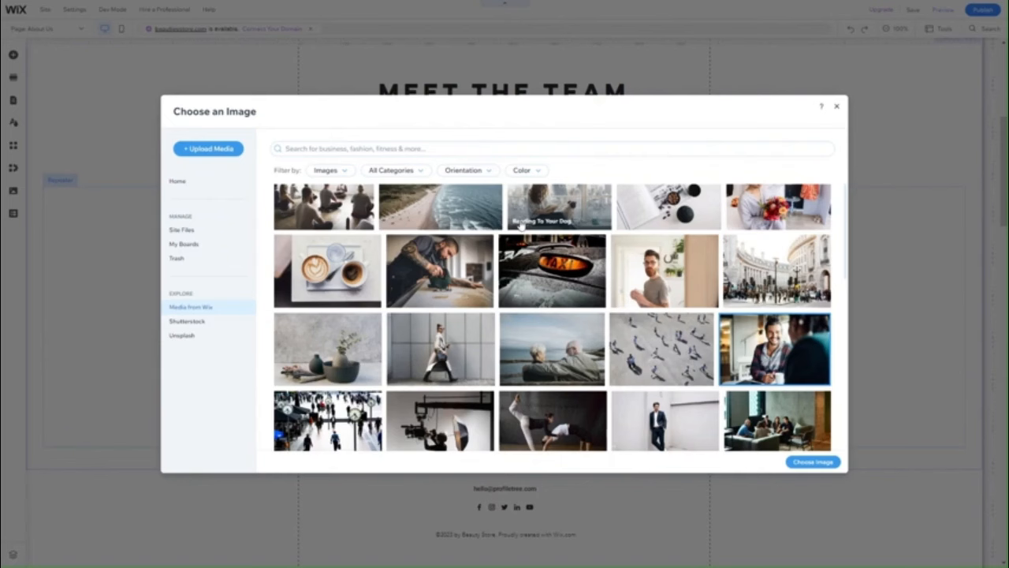
{"action": "left_click", "coordinate": [337, 150]}
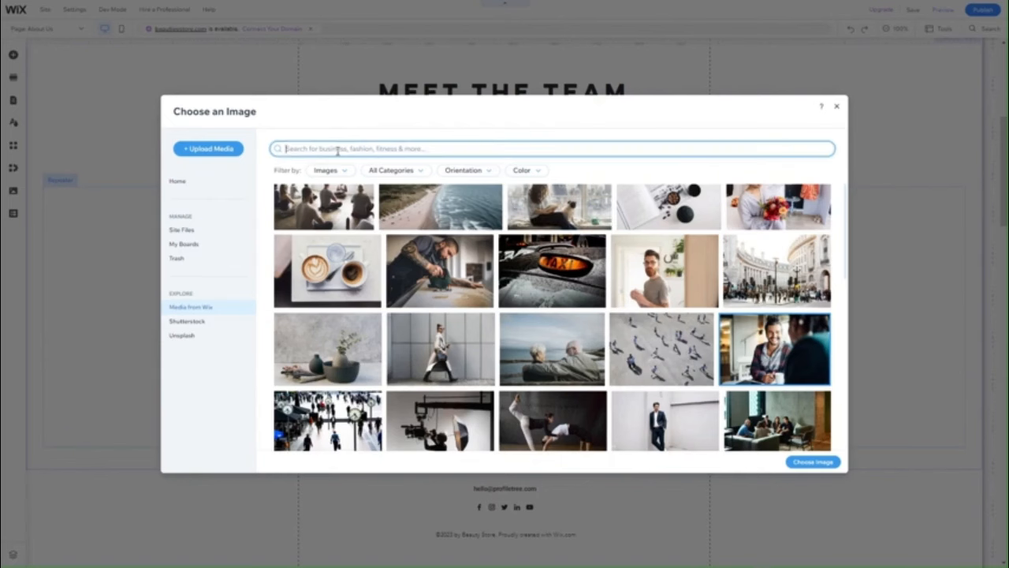
{"action": "scroll", "coordinate": [704, 392], "scroll_direction": "down", "scroll_amount": 1}
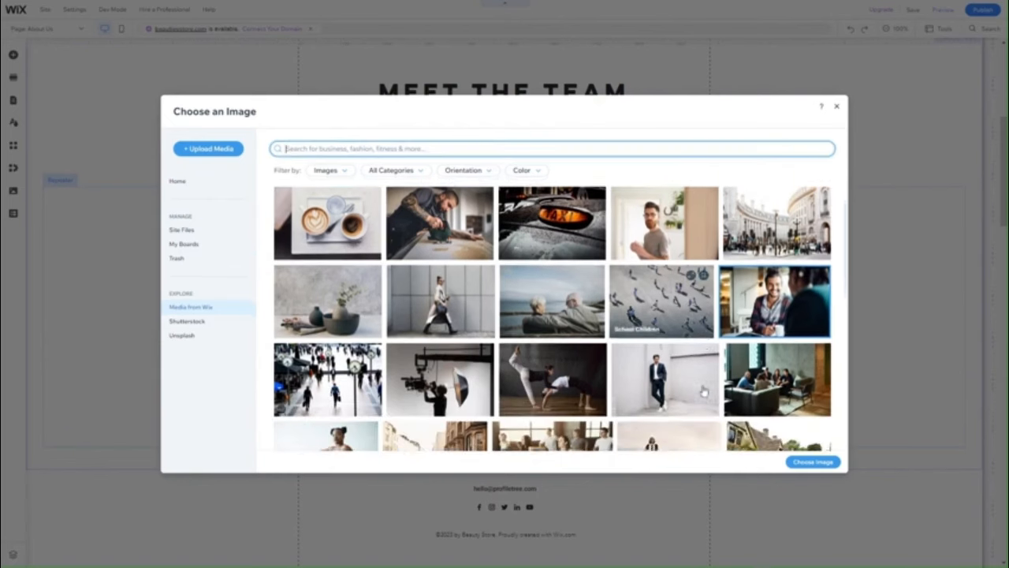
{"action": "left_click", "coordinate": [812, 462]}
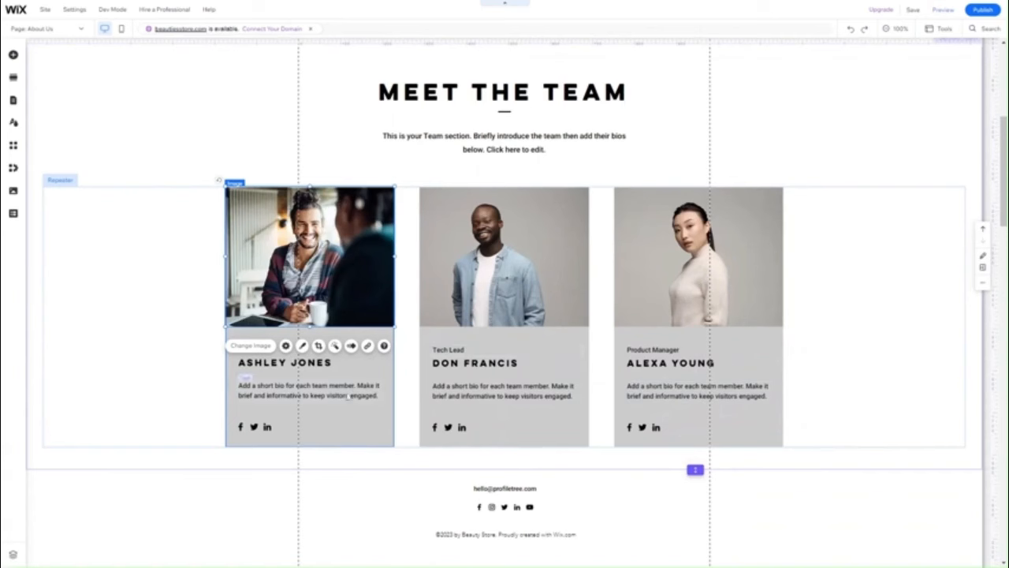
- Check the first member's bio text and the layout of the Meet the Team section
{"action": "left_click", "coordinate": [267, 391]}
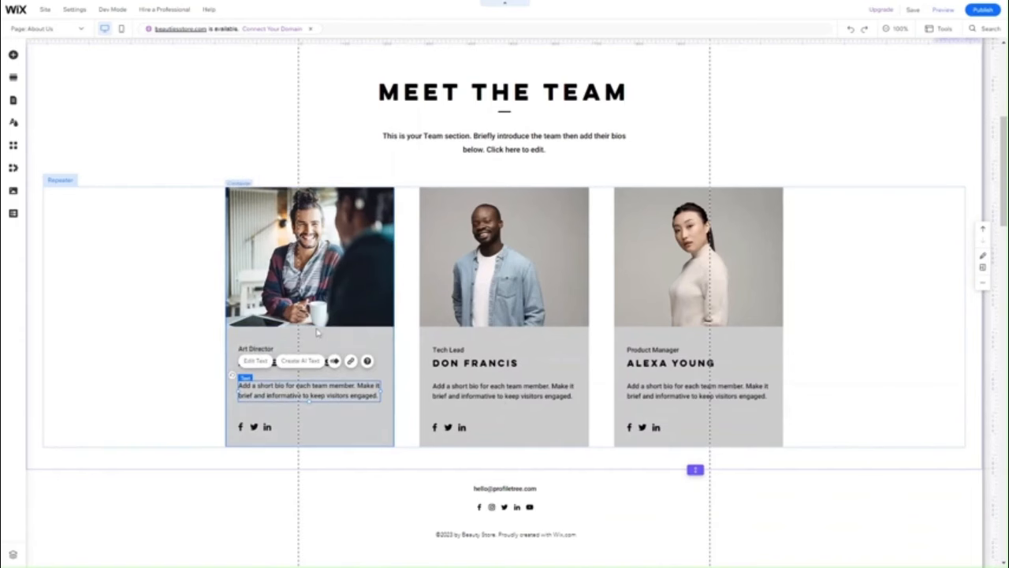
{"action": "scroll", "coordinate": [394, 355], "scroll_direction": "up", "scroll_amount": 3}
{"action": "scroll", "coordinate": [506, 406], "scroll_direction": "down", "scroll_amount": 3}
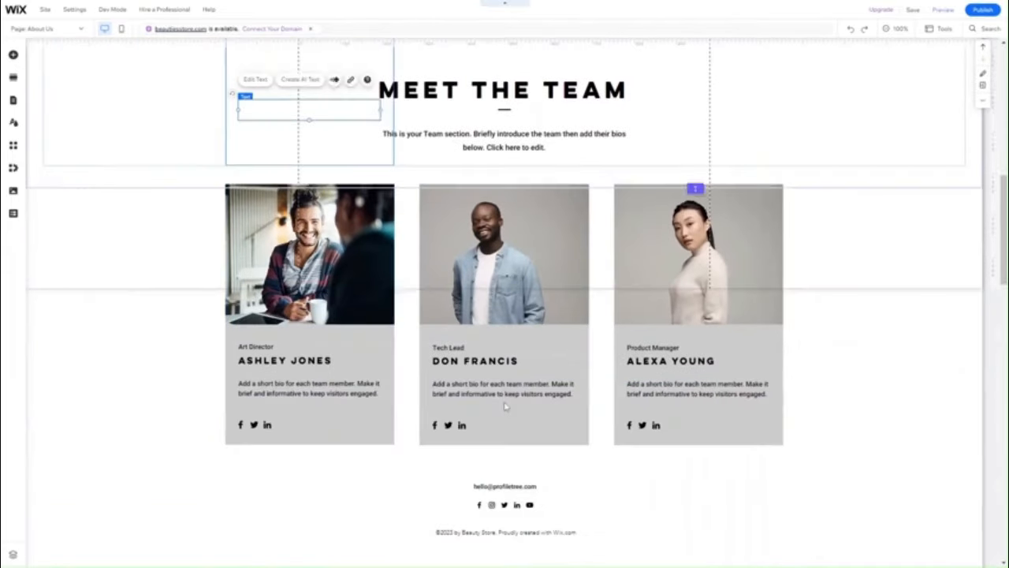
{"action": "scroll", "coordinate": [506, 406], "scroll_direction": "down", "scroll_amount": 1}
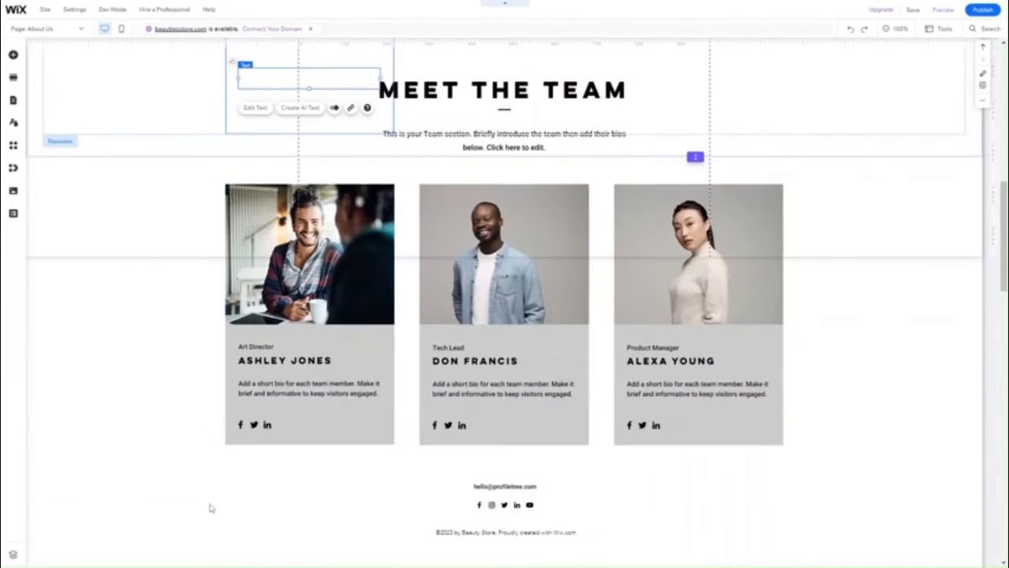
{"action": "left_click", "coordinate": [129, 194]}
{"action": "scroll", "coordinate": [131, 199], "scroll_direction": "up", "scroll_amount": 2}
{"action": "scroll", "coordinate": [131, 201], "scroll_direction": "down", "scroll_amount": 2}
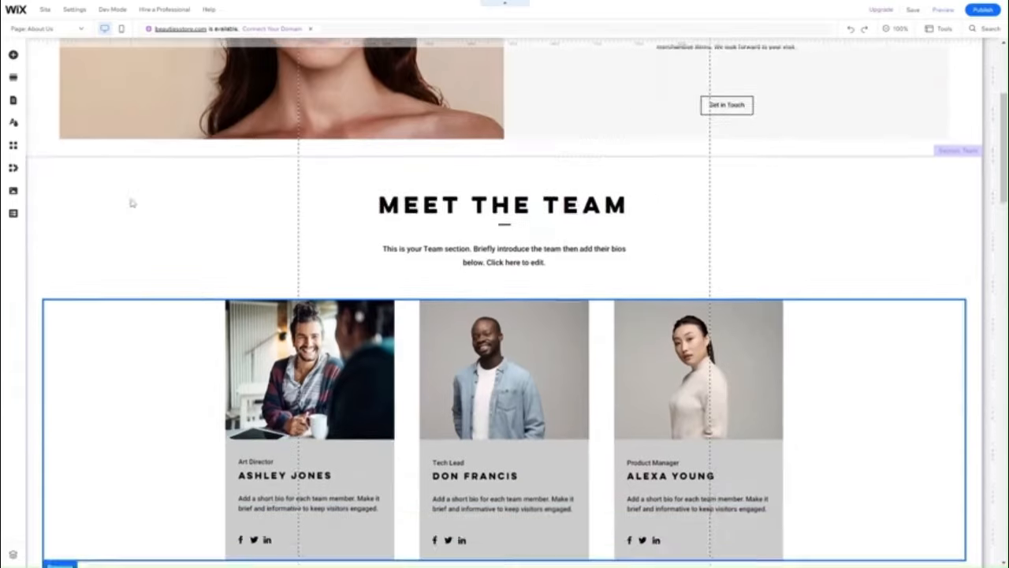
{"action": "scroll", "coordinate": [131, 200], "scroll_direction": "up", "scroll_amount": 1}
{"action": "scroll", "coordinate": [134, 203], "scroll_direction": "up", "scroll_amount": 2}
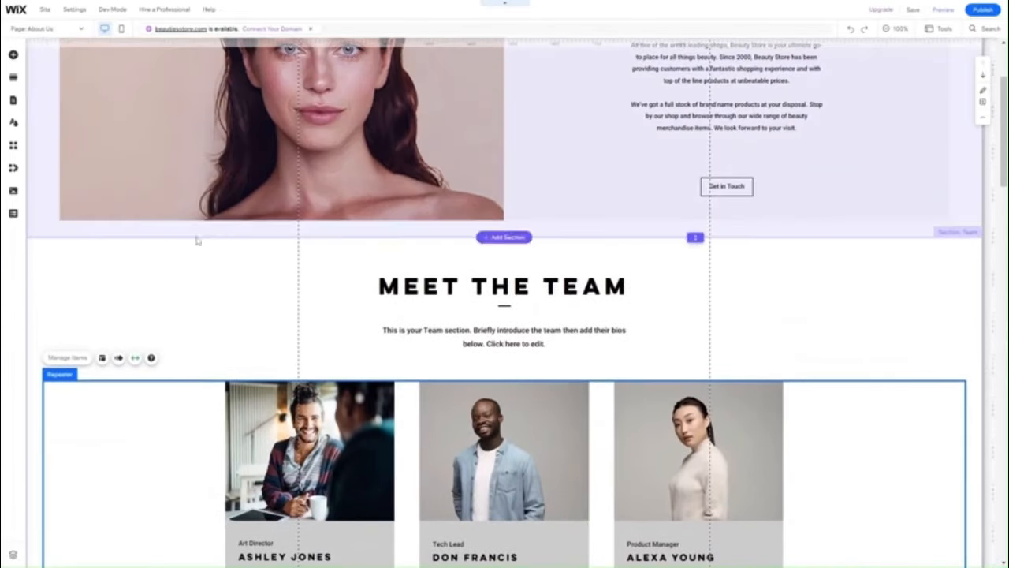
{"action": "left_click", "coordinate": [210, 266]}
{"action": "scroll", "coordinate": [209, 268], "scroll_direction": "down", "scroll_amount": 1}
{"action": "scroll", "coordinate": [209, 268], "scroll_direction": "down", "scroll_amount": 2}
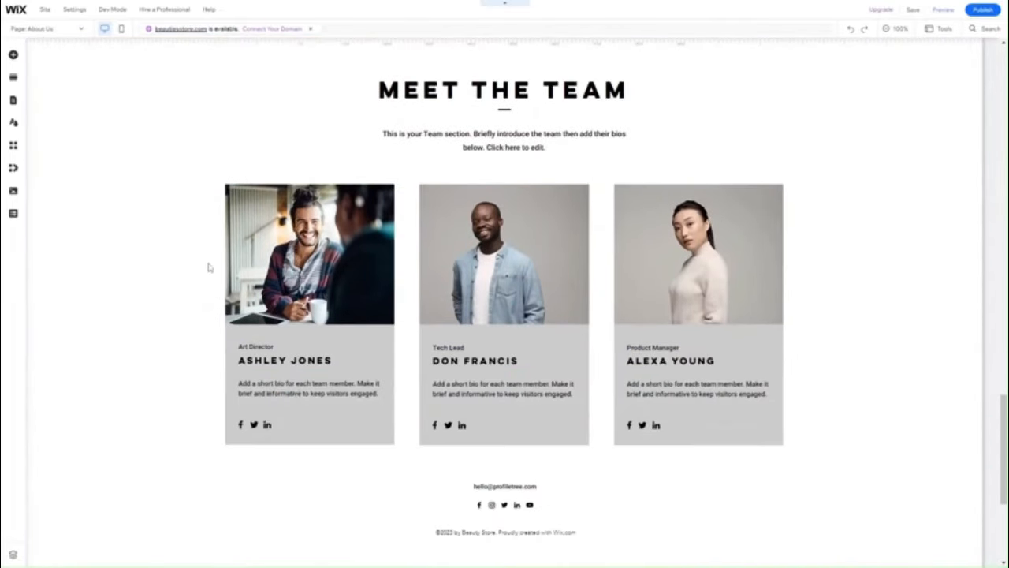
- Save the site and close the save confirmation
{"action": "scroll", "coordinate": [209, 268], "scroll_direction": "up", "scroll_amount": 4}
{"action": "left_click", "coordinate": [913, 9]}
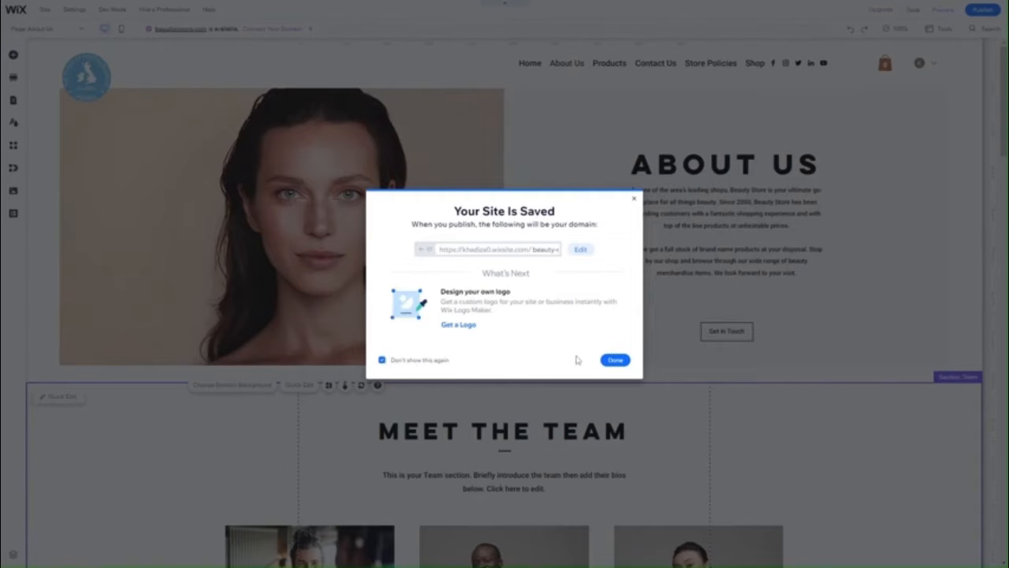
{"action": "left_click", "coordinate": [614, 359]}
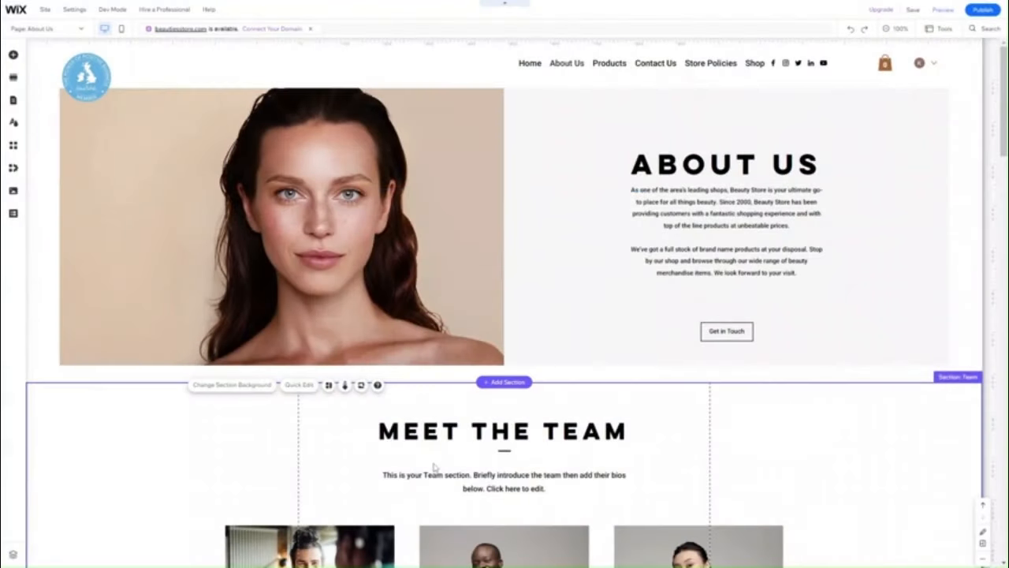
- Review the About Us page once more and switch to the Products page
{"action": "scroll", "coordinate": [433, 467], "scroll_direction": "down", "scroll_amount": 5}
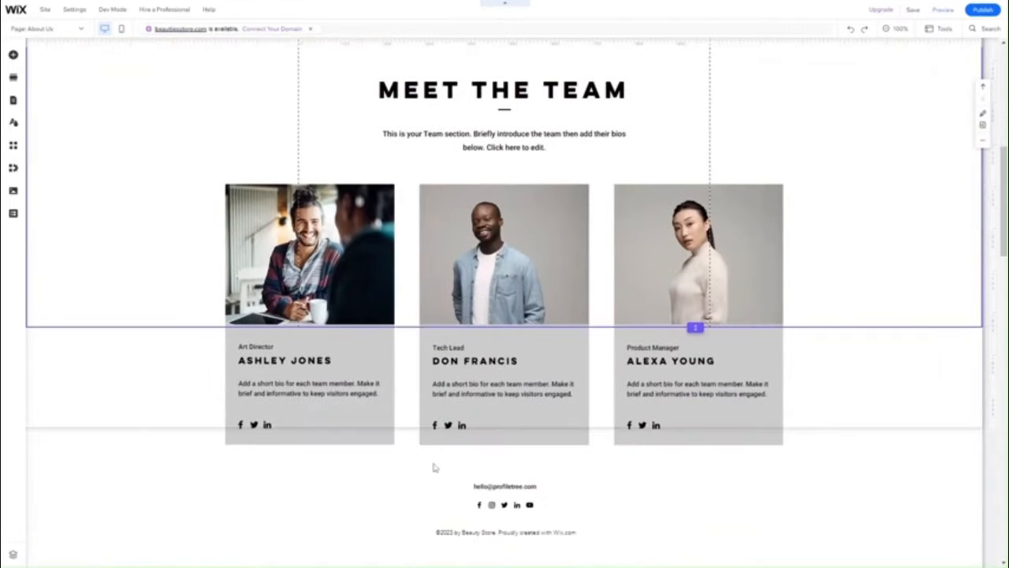
{"action": "scroll", "coordinate": [433, 468], "scroll_direction": "up", "scroll_amount": 1}
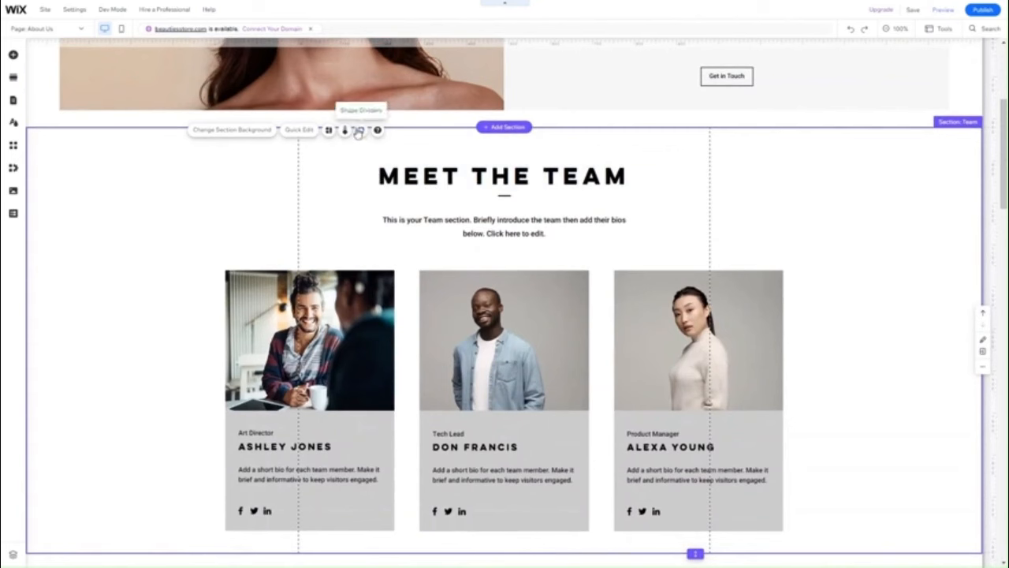
{"action": "scroll", "coordinate": [250, 235], "scroll_direction": "up", "scroll_amount": 1}
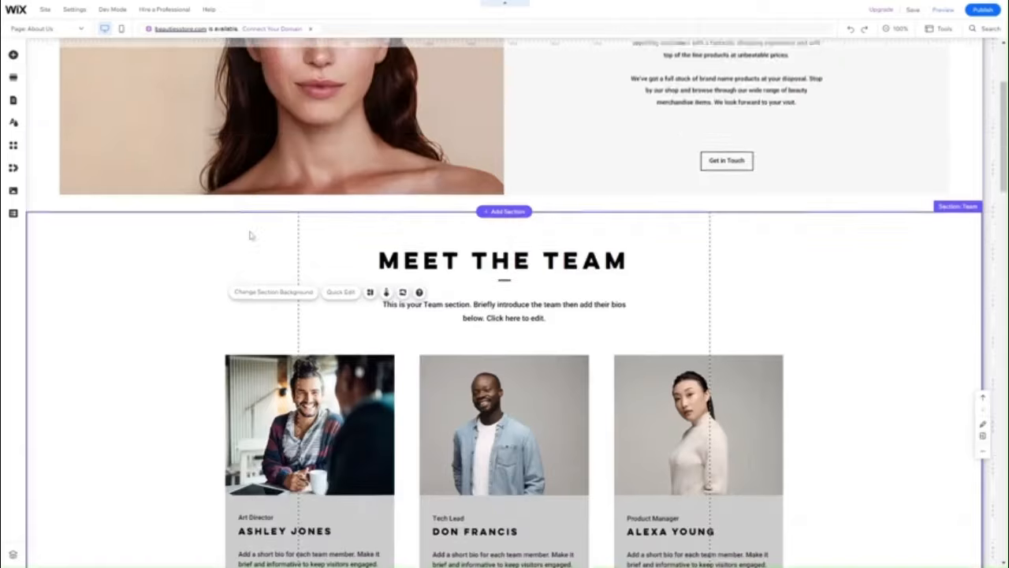
{"action": "scroll", "coordinate": [250, 235], "scroll_direction": "up", "scroll_amount": 2}
{"action": "left_click", "coordinate": [47, 29]}
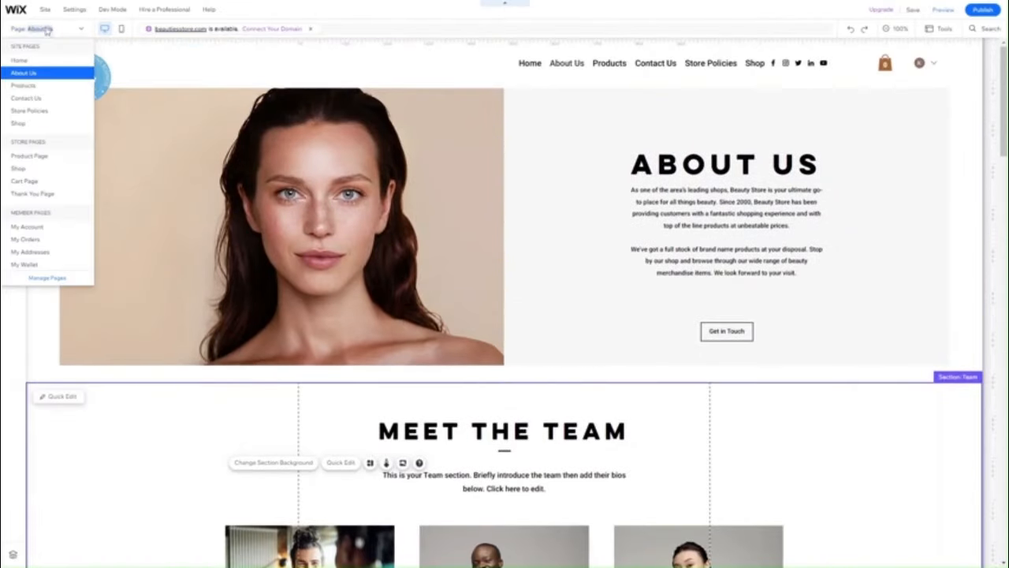
{"action": "left_click", "coordinate": [52, 89]}
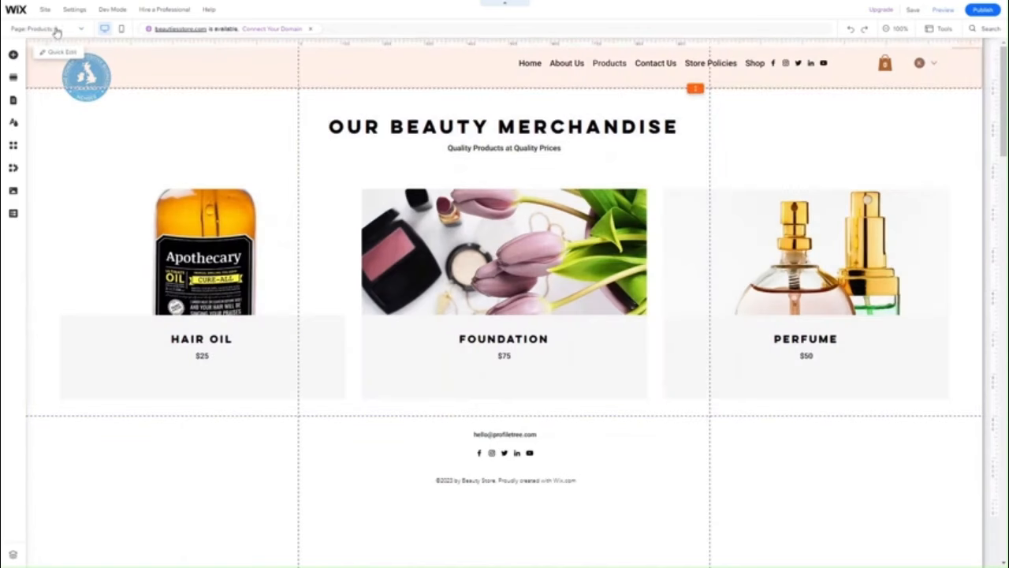
- Open the site's page management and bring up the templates for adding a page
{"action": "left_click", "coordinate": [53, 29]}
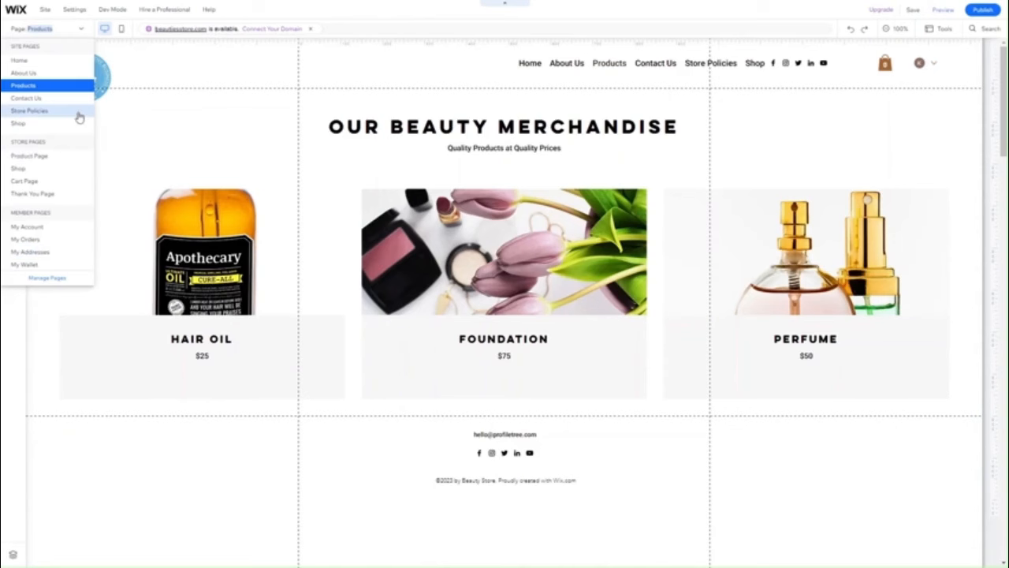
{"action": "left_click", "coordinate": [29, 111]}
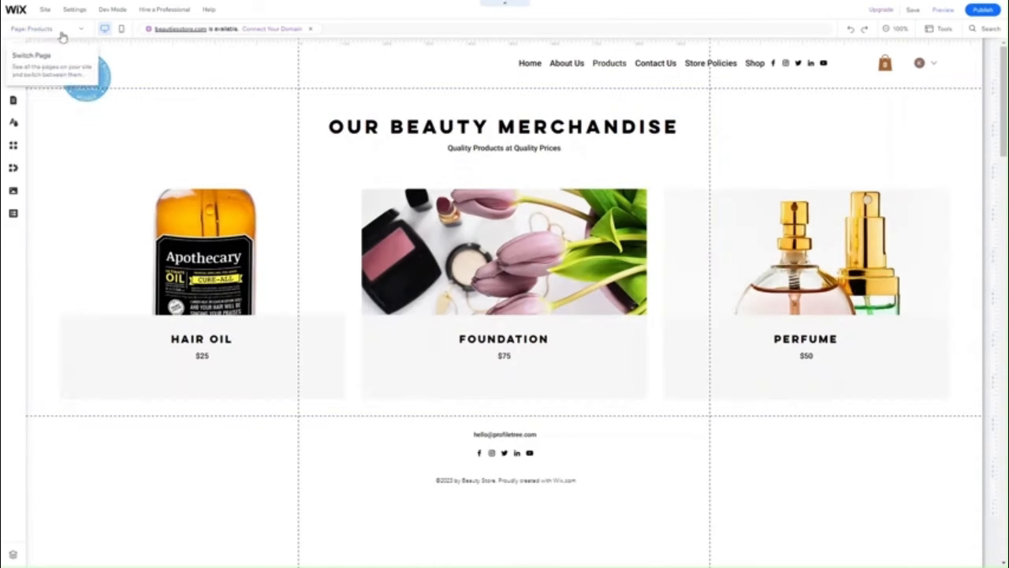
{"action": "left_click", "coordinate": [62, 34]}
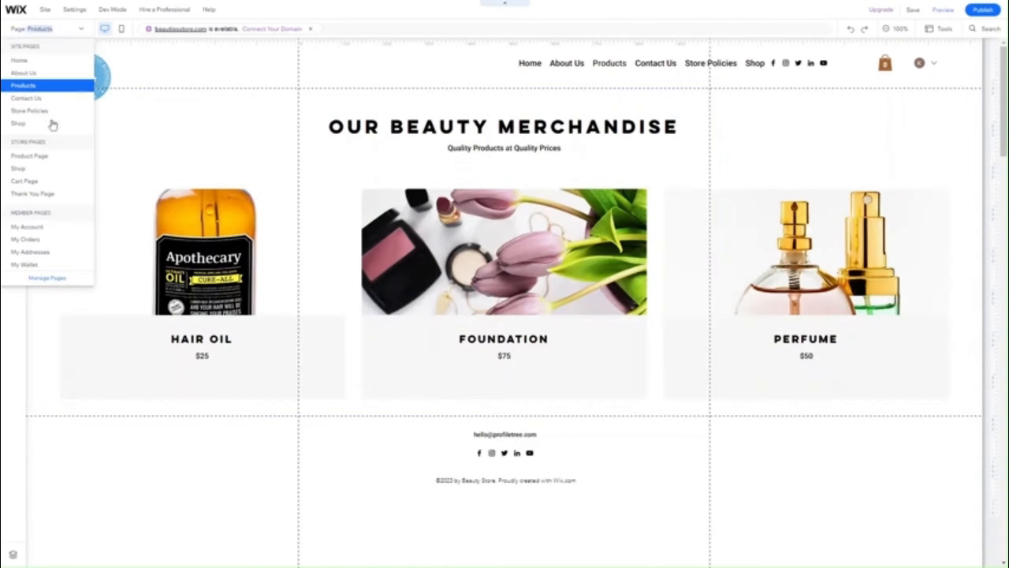
{"action": "left_click", "coordinate": [49, 279]}
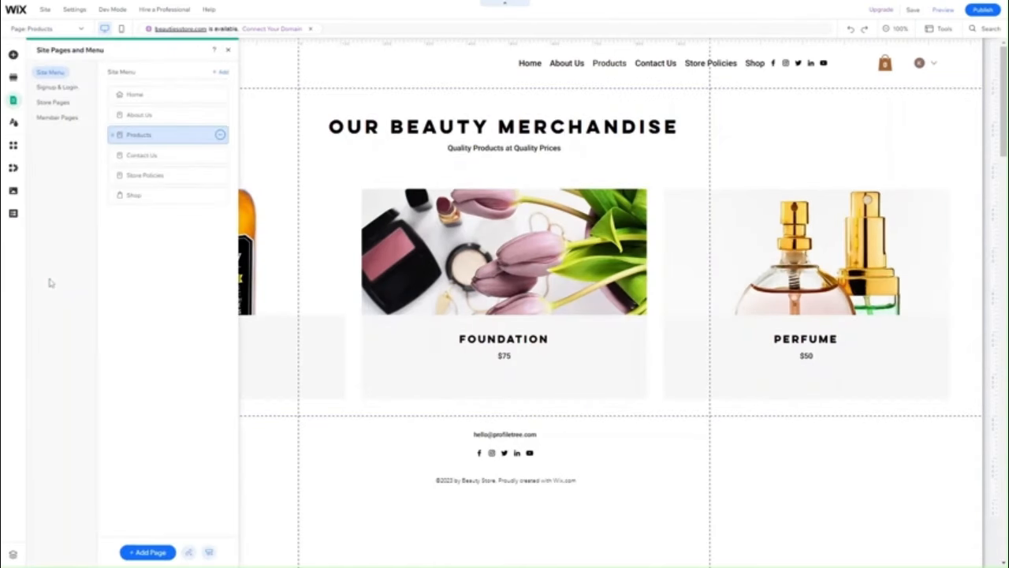
{"action": "left_click", "coordinate": [146, 552]}
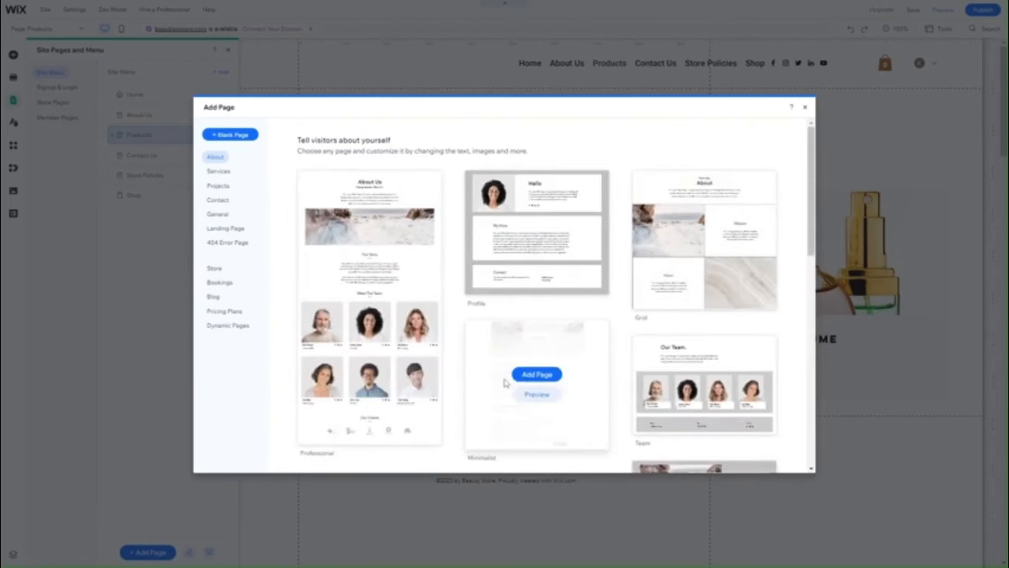
- Look through the About page templates offered for adding a new page
{"action": "scroll", "coordinate": [504, 383], "scroll_direction": "down", "scroll_amount": 2}
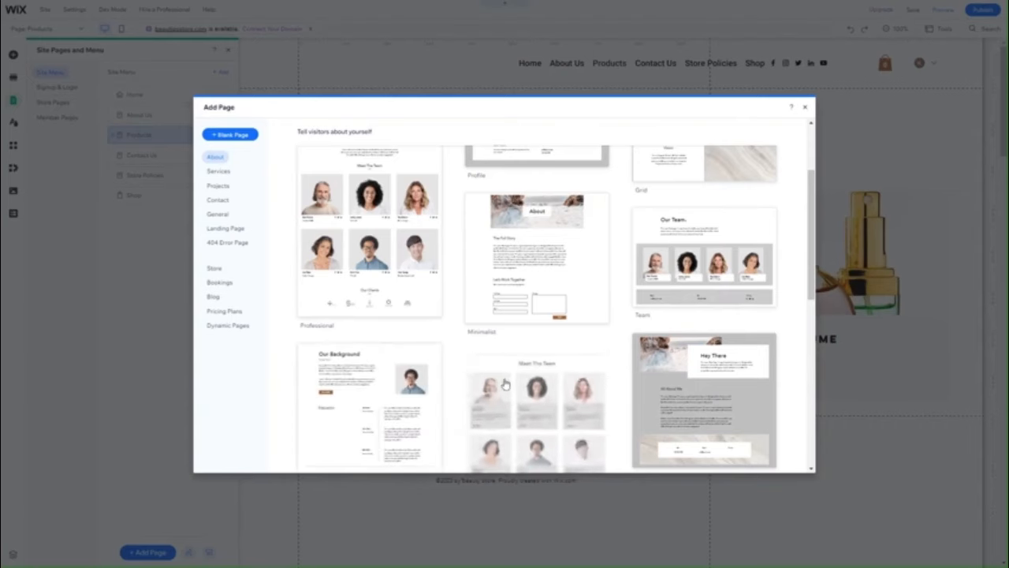
{"action": "scroll", "coordinate": [505, 384], "scroll_direction": "up", "scroll_amount": 1}
{"action": "scroll", "coordinate": [505, 383], "scroll_direction": "down", "scroll_amount": 5}
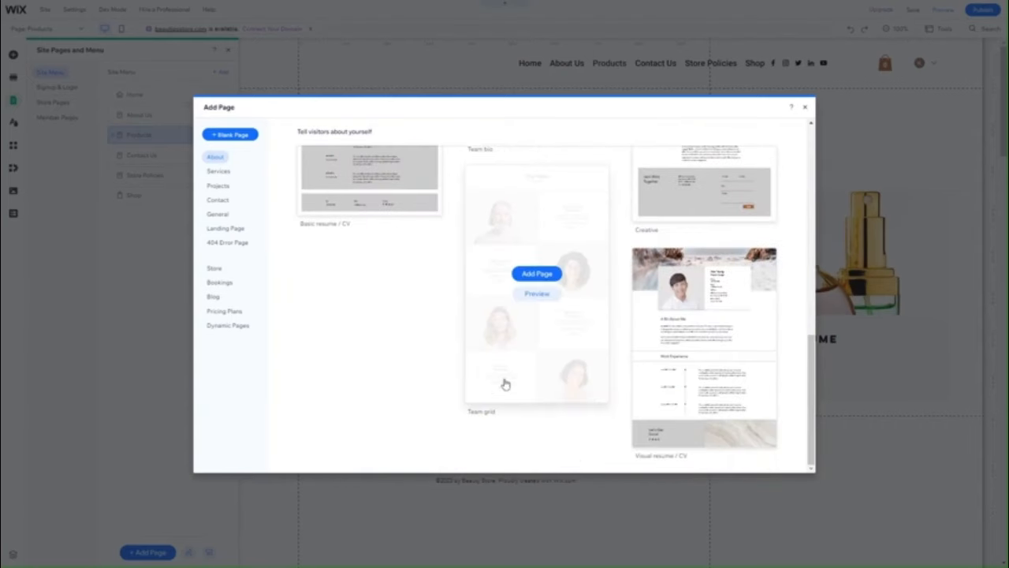
{"action": "scroll", "coordinate": [468, 300], "scroll_direction": "up", "scroll_amount": 10}
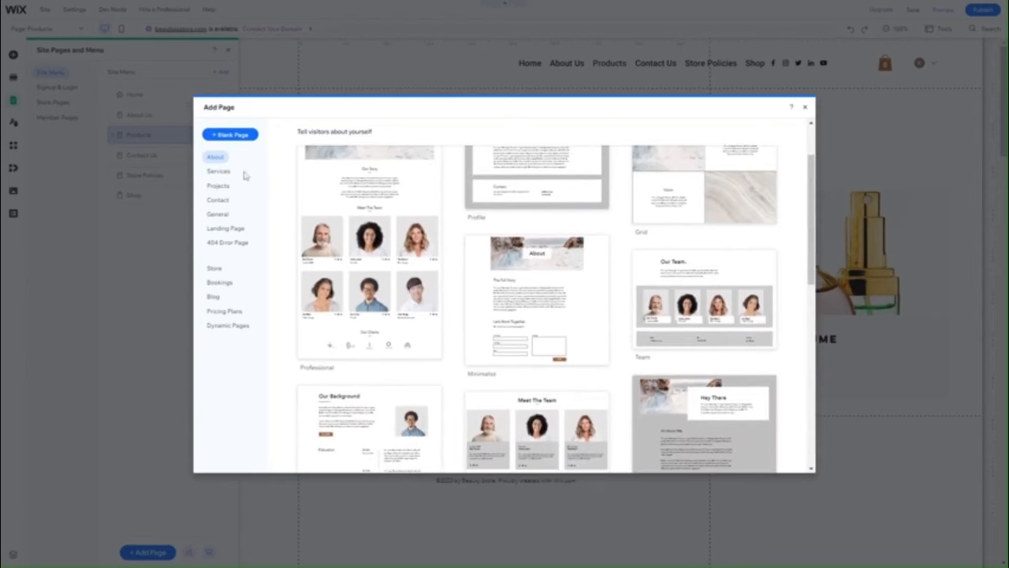
- Check the Services page templates, and browse the basic layouts in the General category
{"action": "left_click", "coordinate": [221, 175]}
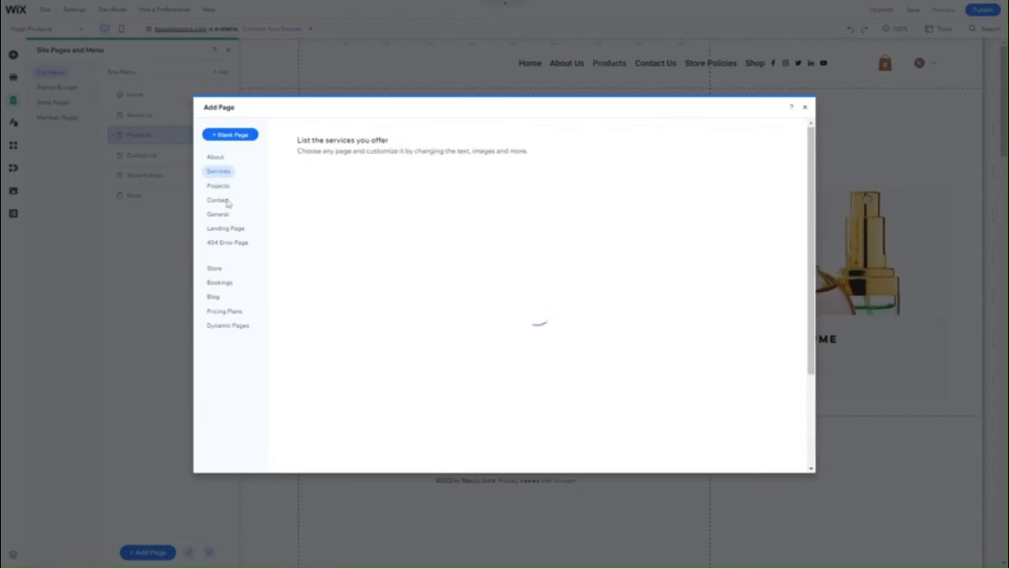
{"action": "left_click", "coordinate": [217, 215]}
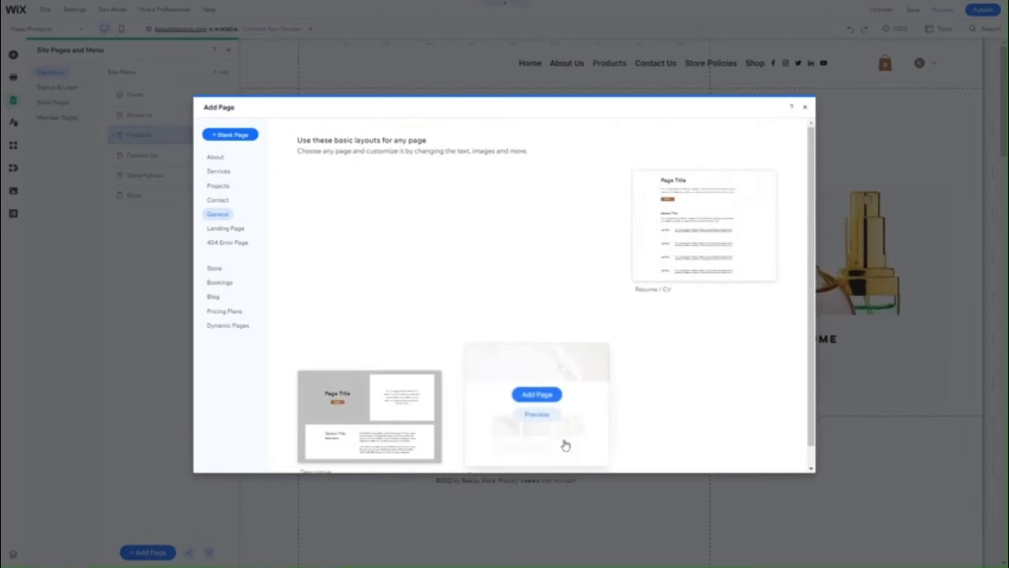
{"action": "scroll", "coordinate": [564, 443], "scroll_direction": "down", "scroll_amount": 3}
{"action": "scroll", "coordinate": [565, 444], "scroll_direction": "up", "scroll_amount": 3}
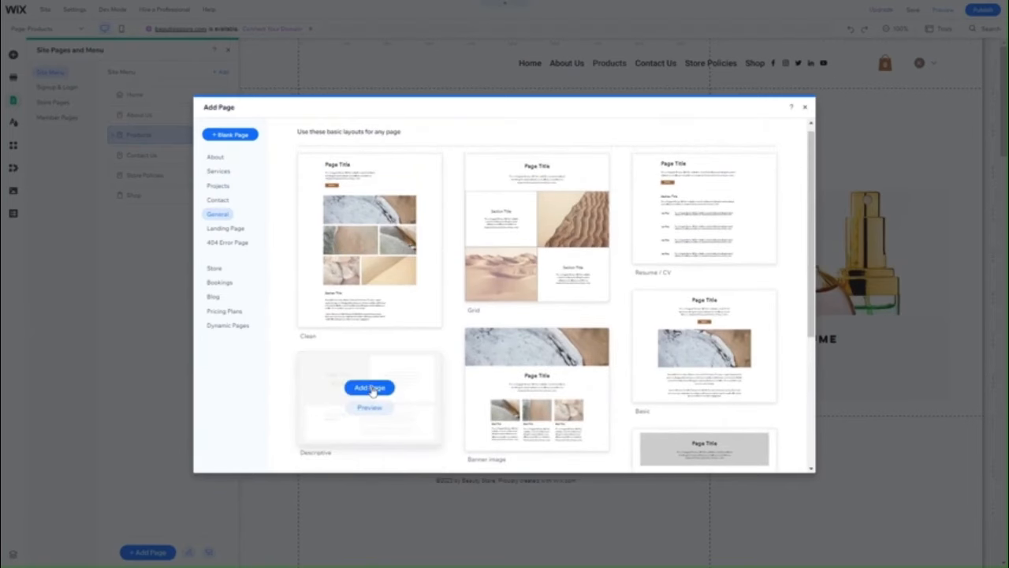
- Add a page with the Descriptive general layout, keep its name General, and place it after Store Policies in the site menu
{"action": "left_click", "coordinate": [369, 388]}
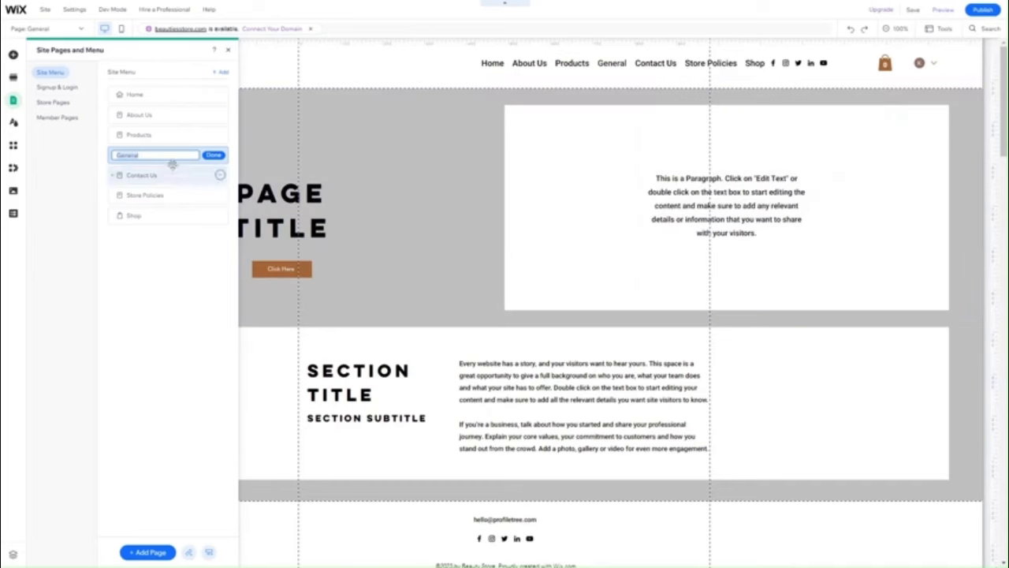
{"action": "left_click", "coordinate": [215, 155]}
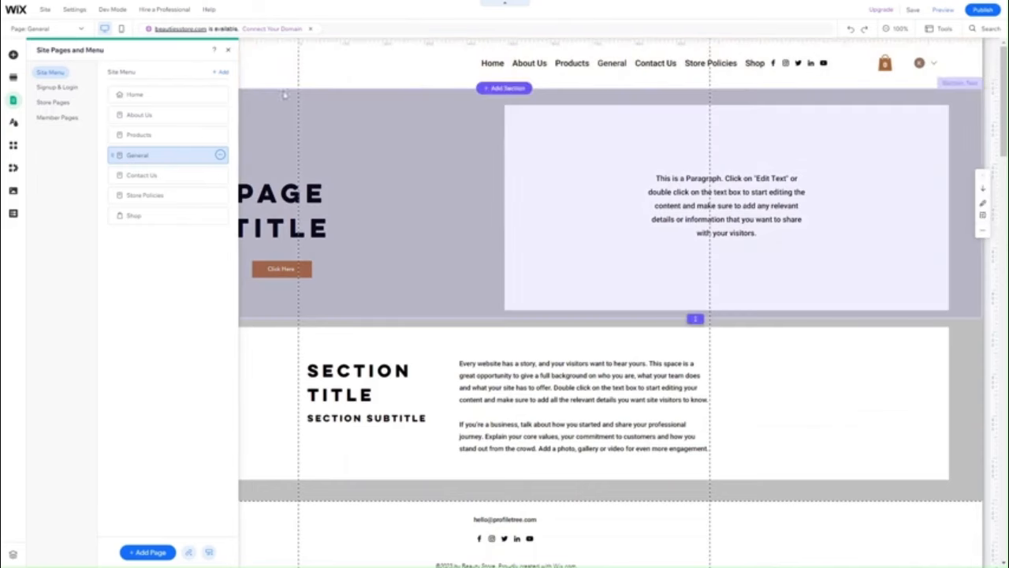
{"action": "left_click_drag", "start_coordinate": [113, 155], "coordinate": [115, 195]}
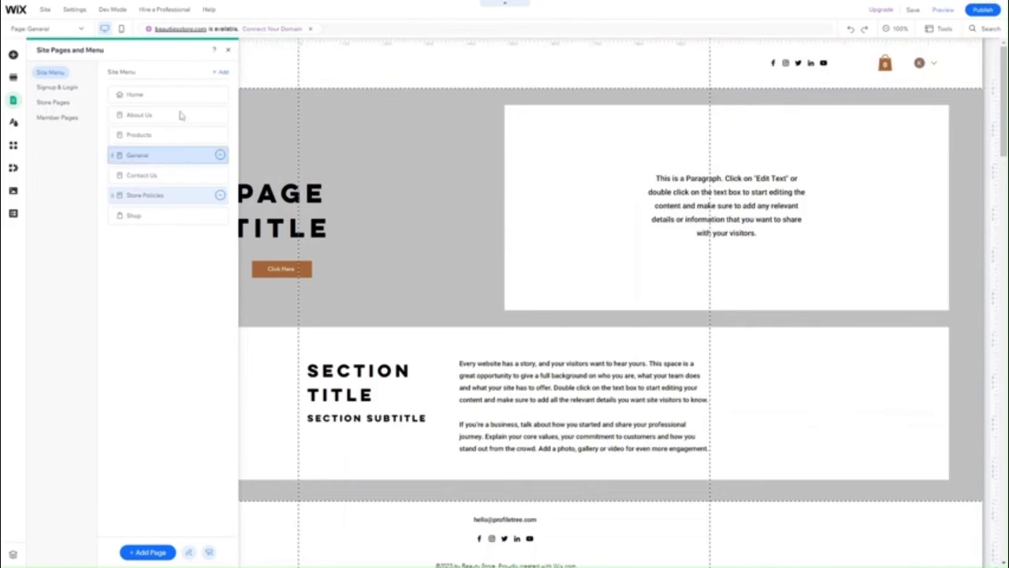
{"action": "left_click", "coordinate": [227, 49]}
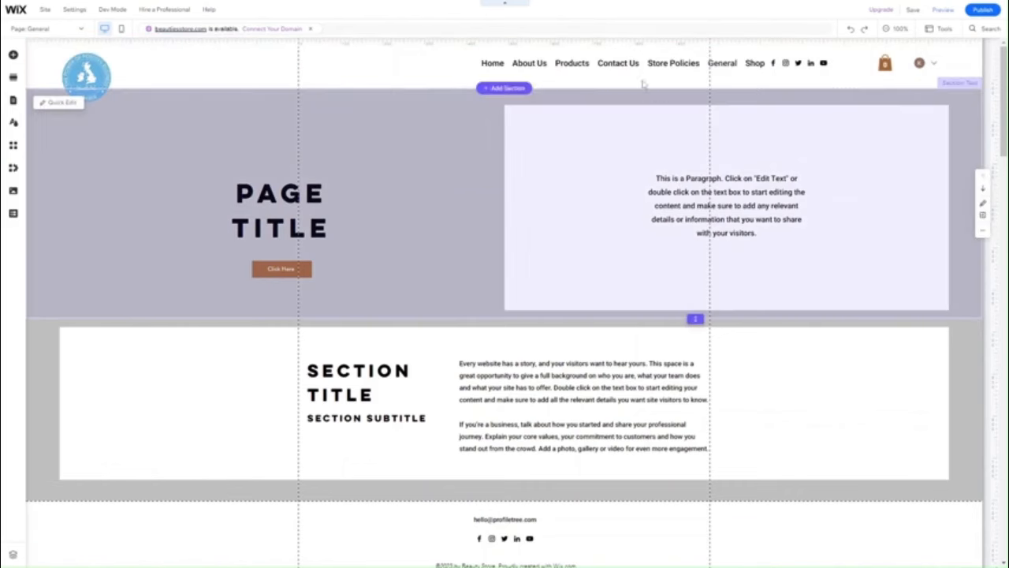
- Review the new General page's title section, text section and footer
{"action": "scroll", "coordinate": [394, 264], "scroll_direction": "down", "scroll_amount": 2}
{"action": "scroll", "coordinate": [384, 265], "scroll_direction": "up", "scroll_amount": 2}
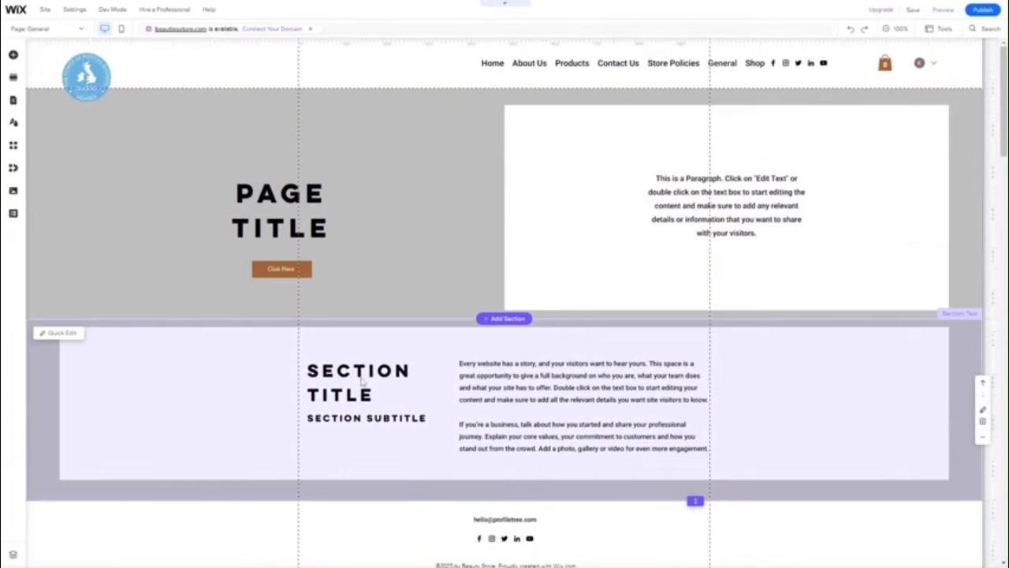
{"action": "scroll", "coordinate": [361, 381], "scroll_direction": "down", "scroll_amount": 1}
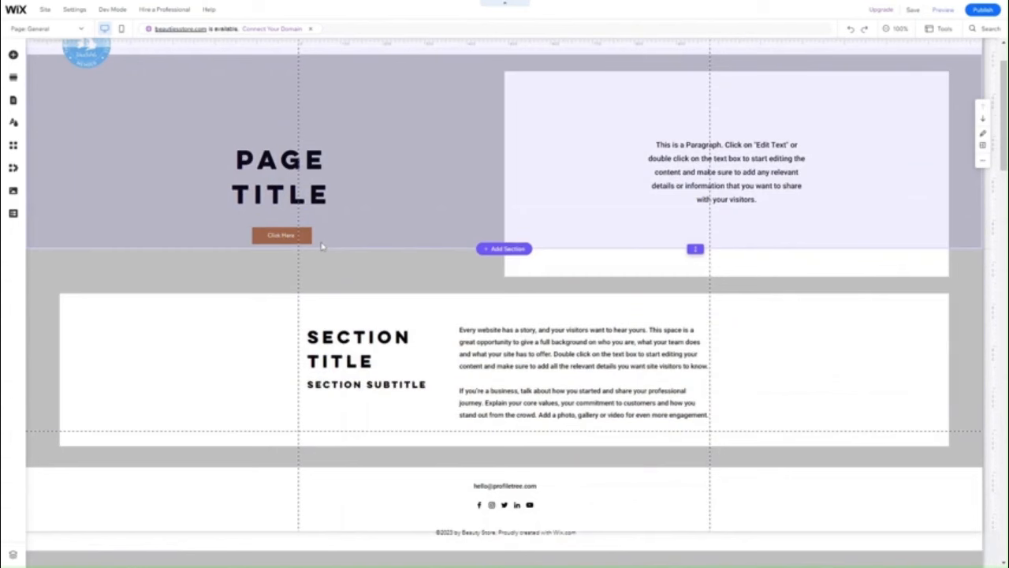
{"action": "scroll", "coordinate": [322, 246], "scroll_direction": "up", "scroll_amount": 1}
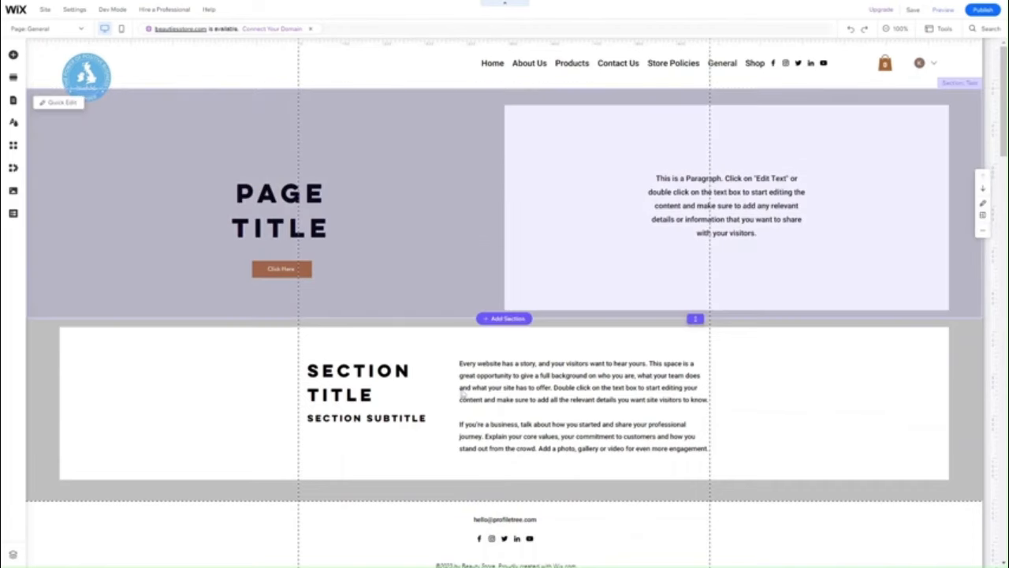
{"action": "scroll", "coordinate": [462, 389], "scroll_direction": "down", "scroll_amount": 1}
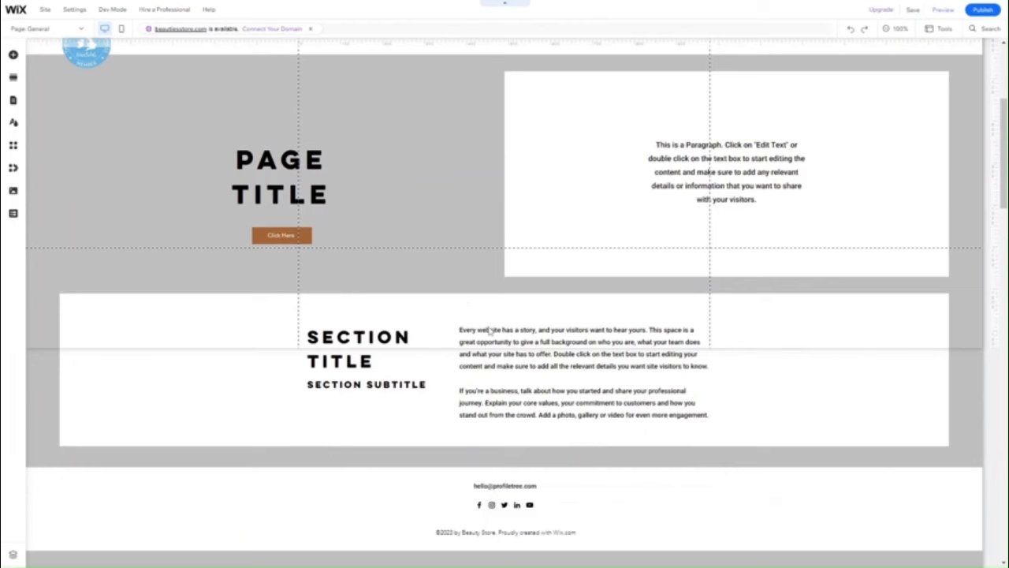
{"action": "scroll", "coordinate": [200, 161], "scroll_direction": "up", "scroll_amount": 2}
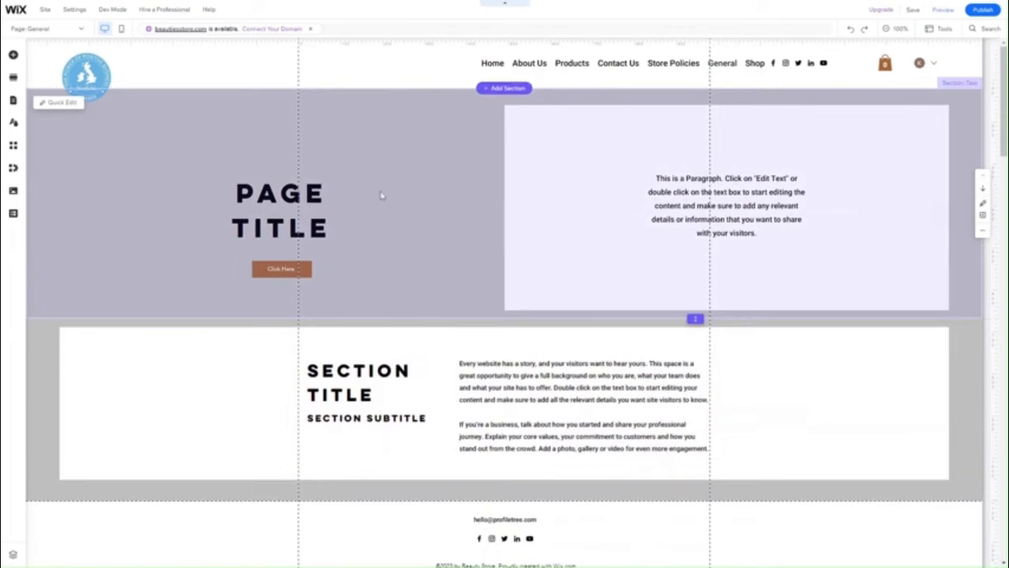
{"action": "scroll", "coordinate": [513, 259], "scroll_direction": "down", "scroll_amount": 2}
{"action": "scroll", "coordinate": [513, 259], "scroll_direction": "up", "scroll_amount": 2}
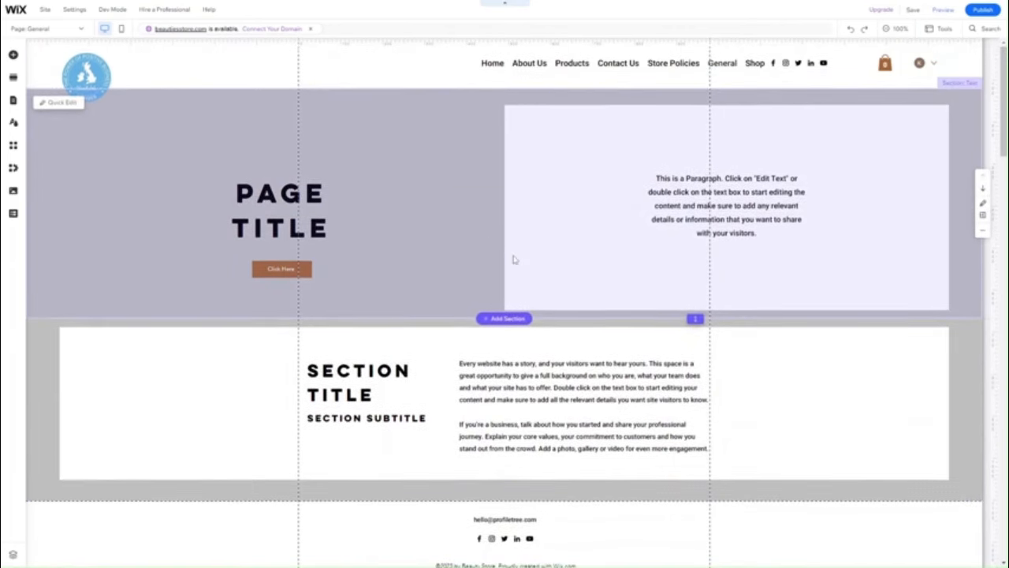
- Go to the site dashboard's store product list and open the first product, the £85.00 vase
{"action": "mouse_move", "coordinate": [888, 7]}
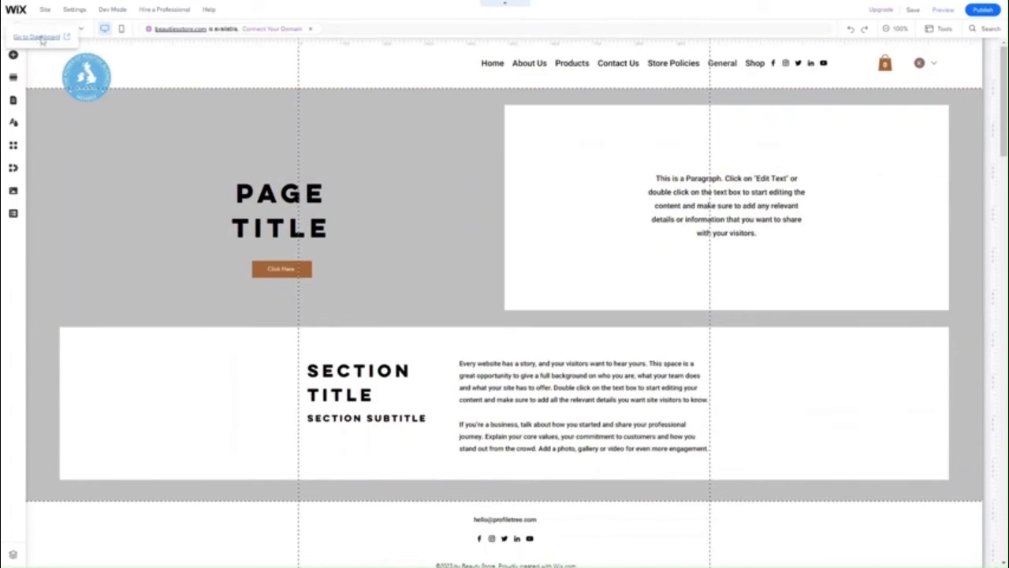
{"action": "left_click", "coordinate": [42, 39]}
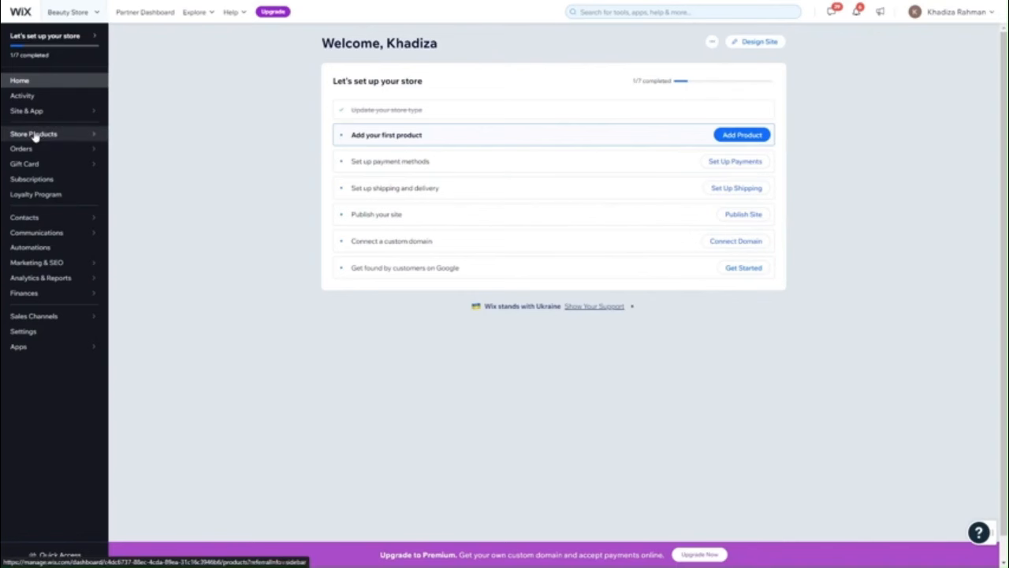
{"action": "left_click", "coordinate": [35, 134]}
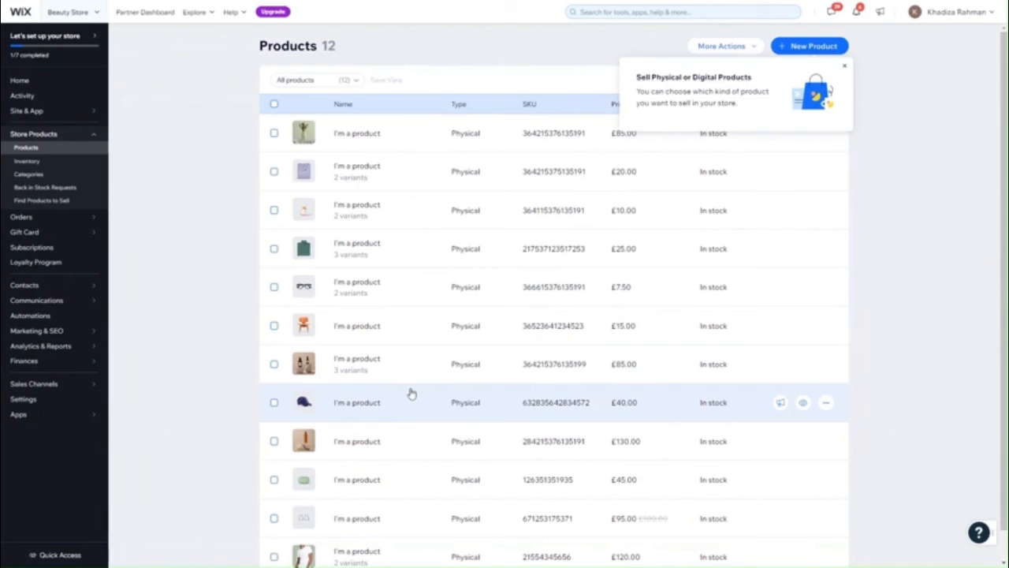
{"action": "scroll", "coordinate": [465, 260], "scroll_direction": "down", "scroll_amount": 1}
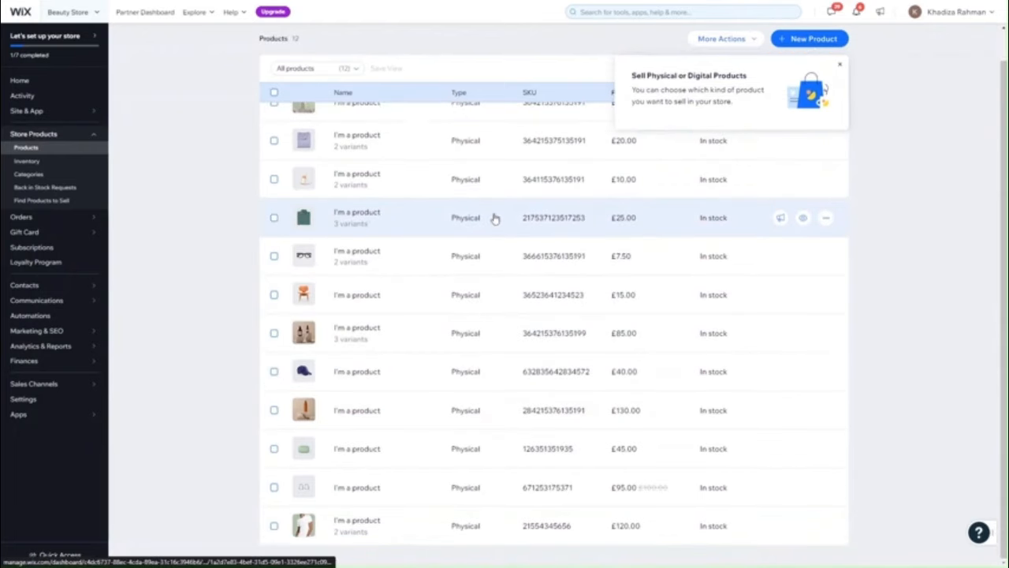
{"action": "scroll", "coordinate": [494, 219], "scroll_direction": "up", "scroll_amount": 1}
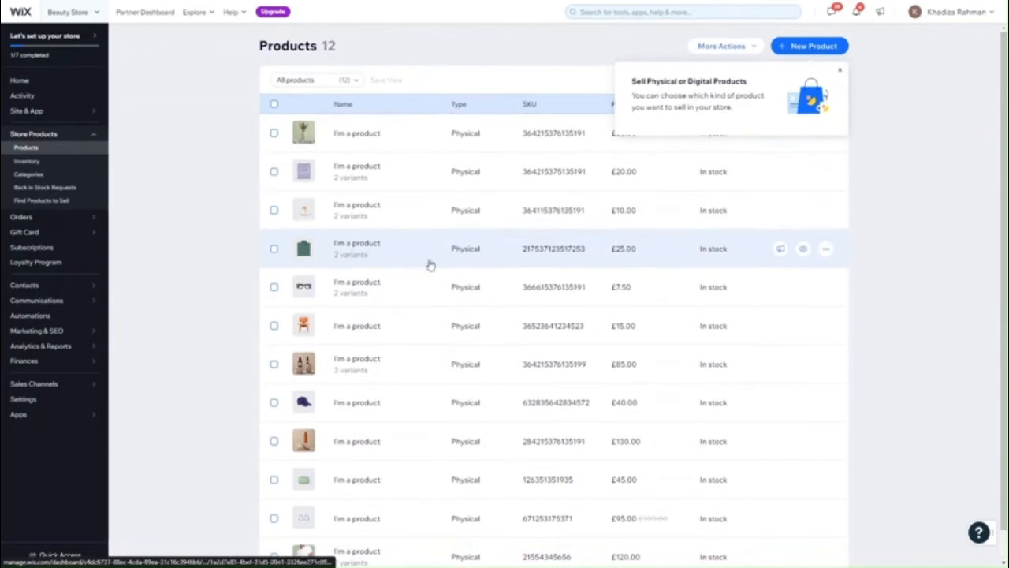
{"action": "left_click", "coordinate": [359, 141]}
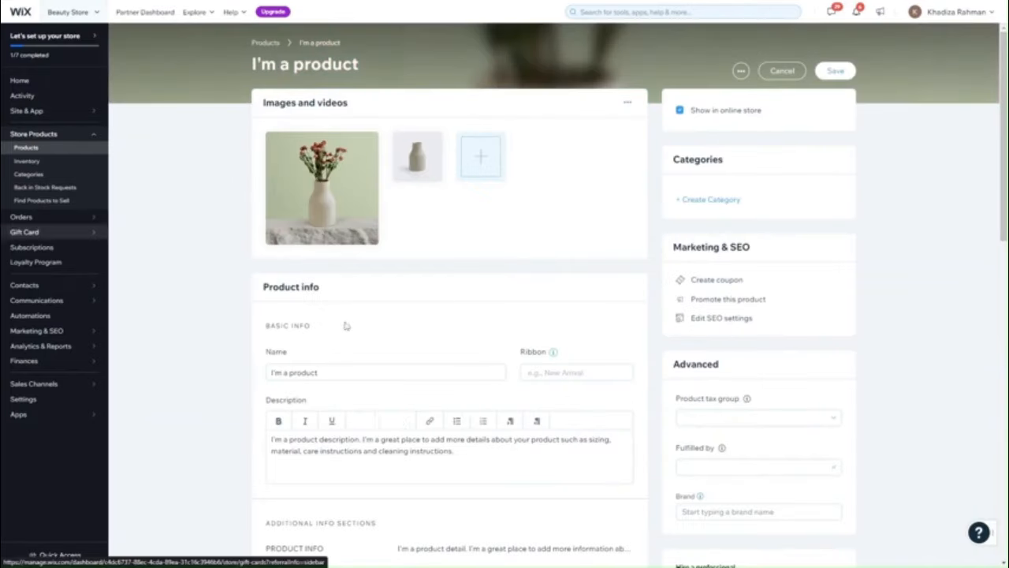
- Review the vase product's pricing, options and inventory settings, save the product, and return to the dashboard home
{"action": "scroll", "coordinate": [477, 409], "scroll_direction": "down", "scroll_amount": 6}
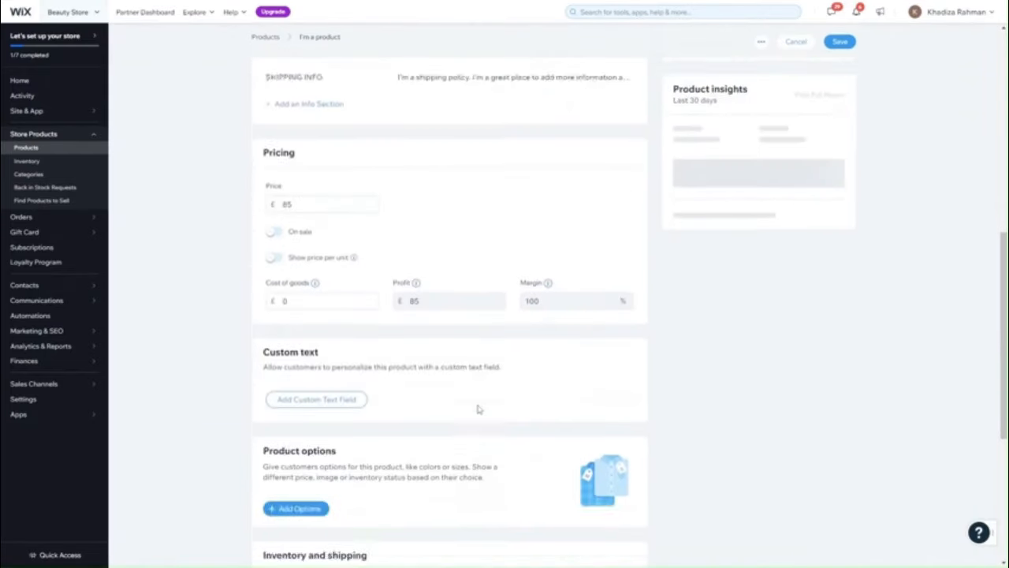
{"action": "scroll", "coordinate": [477, 409], "scroll_direction": "down", "scroll_amount": 4}
{"action": "mouse_move", "coordinate": [341, 267]}
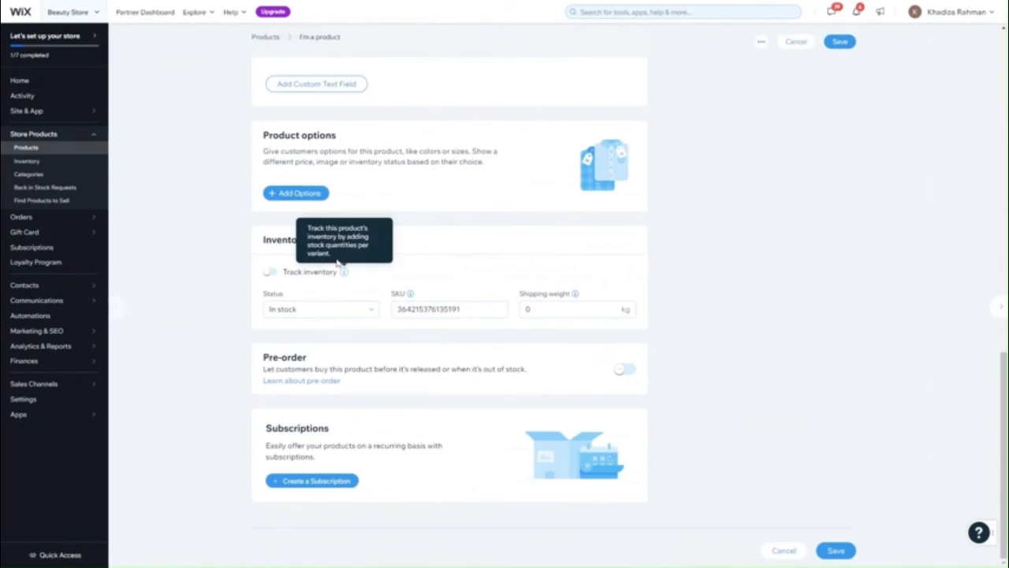
{"action": "scroll", "coordinate": [521, 276], "scroll_direction": "up", "scroll_amount": 10}
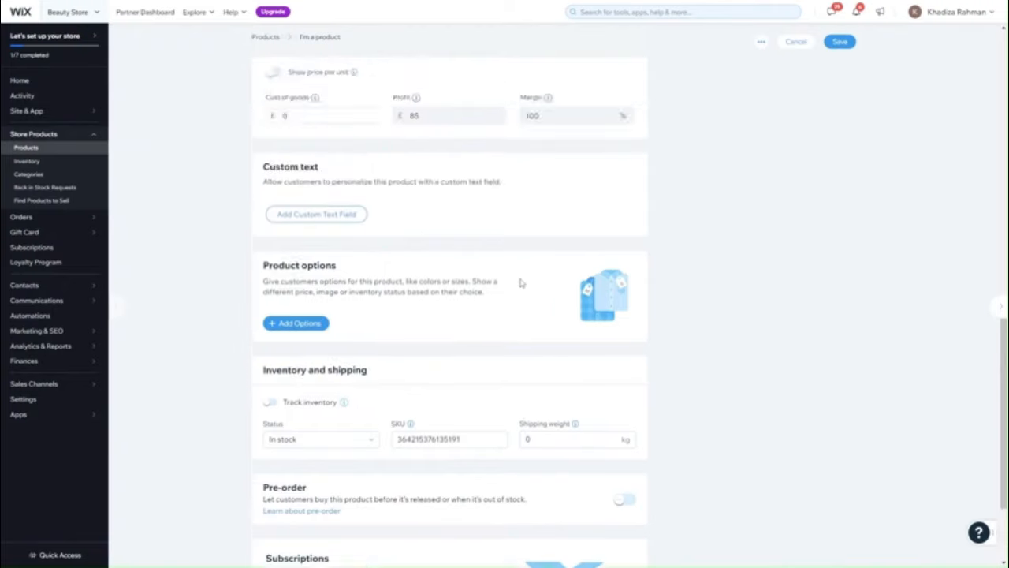
{"action": "left_click", "coordinate": [839, 73]}
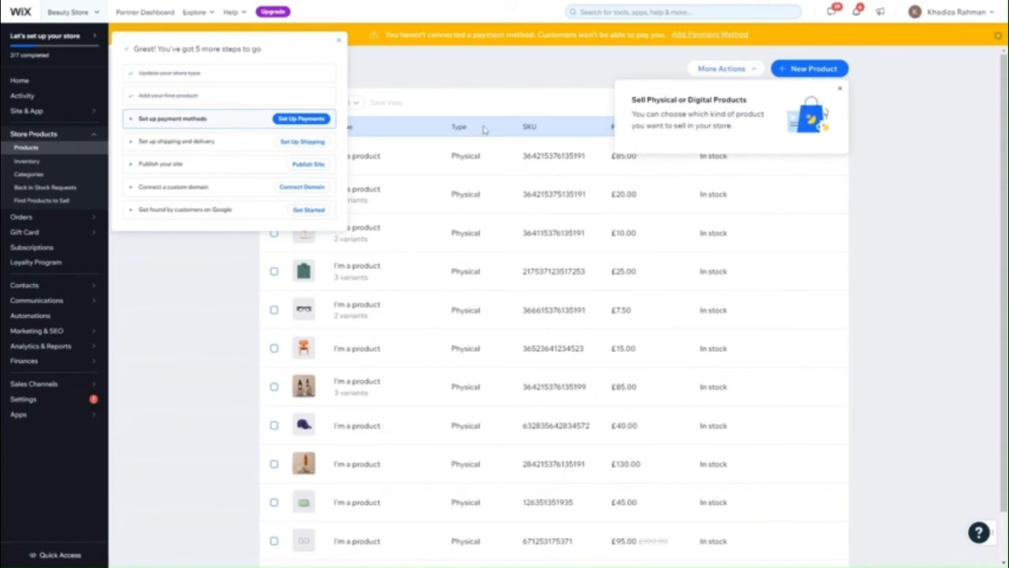
{"action": "left_click", "coordinate": [147, 93]}
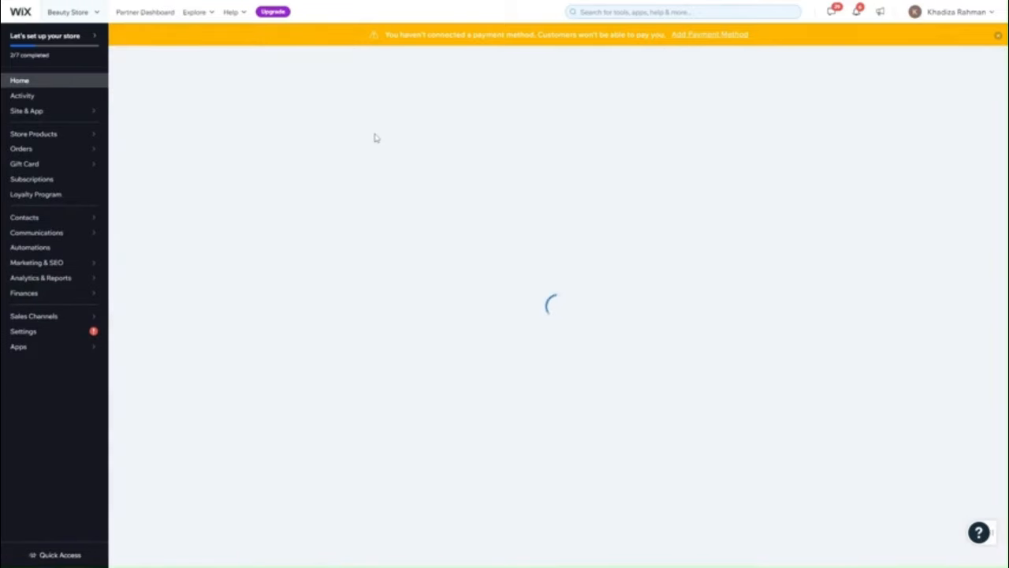
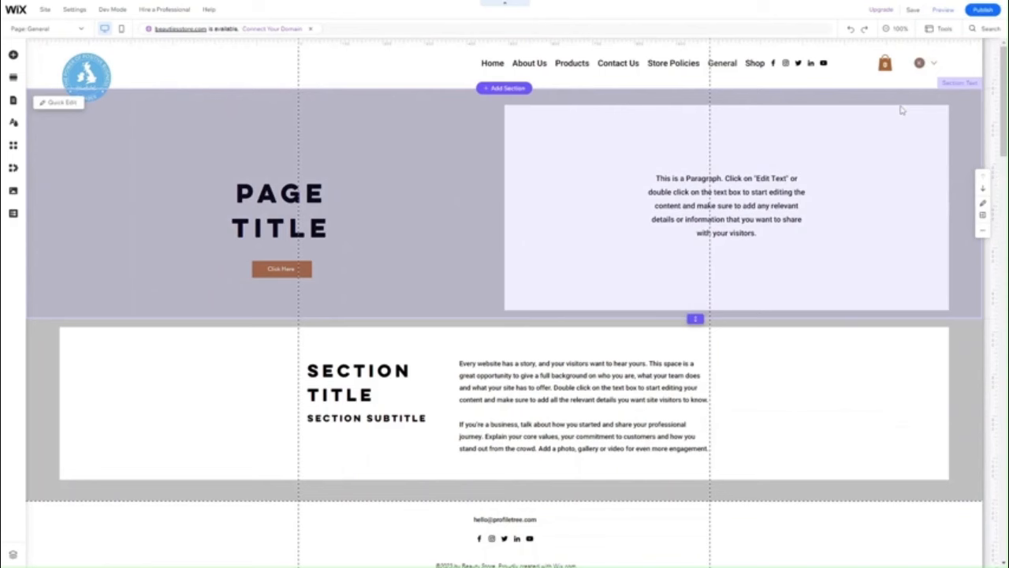
- Publish the site from the editor and look through the live home page's hero, Bestsellers and Brands We Carry sections
{"action": "left_click", "coordinate": [978, 11]}
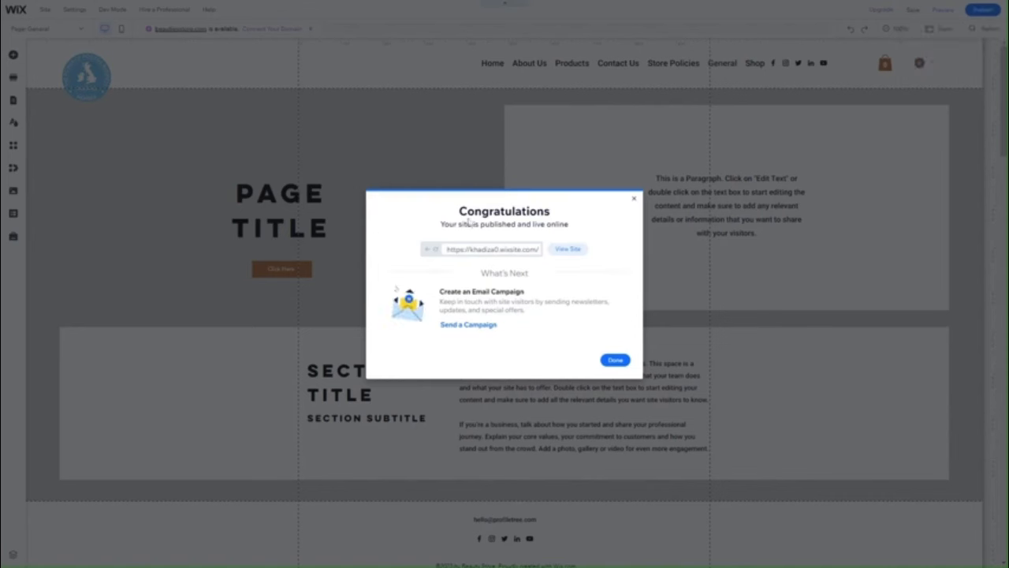
{"action": "left_click", "coordinate": [569, 250]}
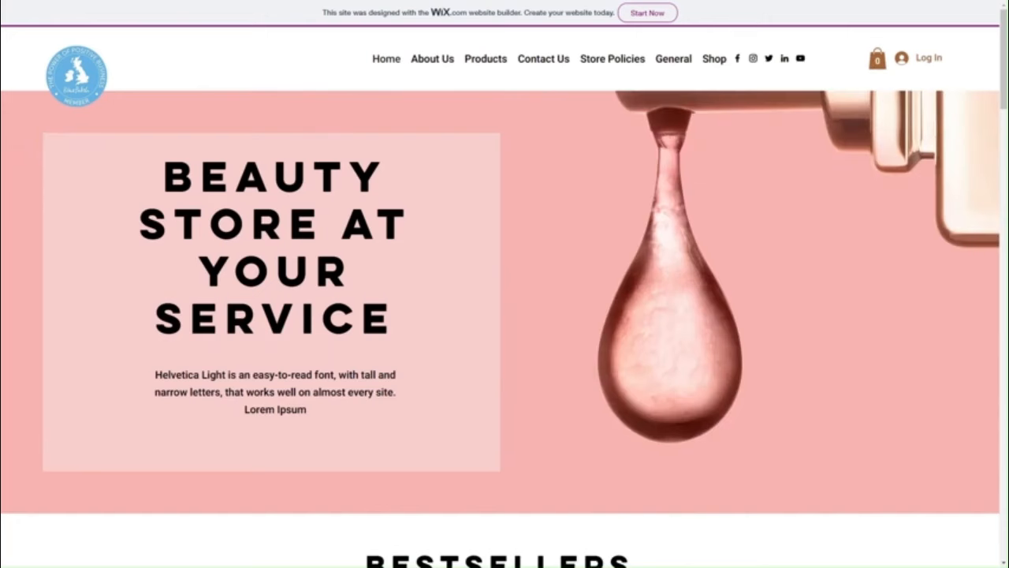
{"action": "scroll", "coordinate": [392, 364], "scroll_direction": "down", "scroll_amount": 4}
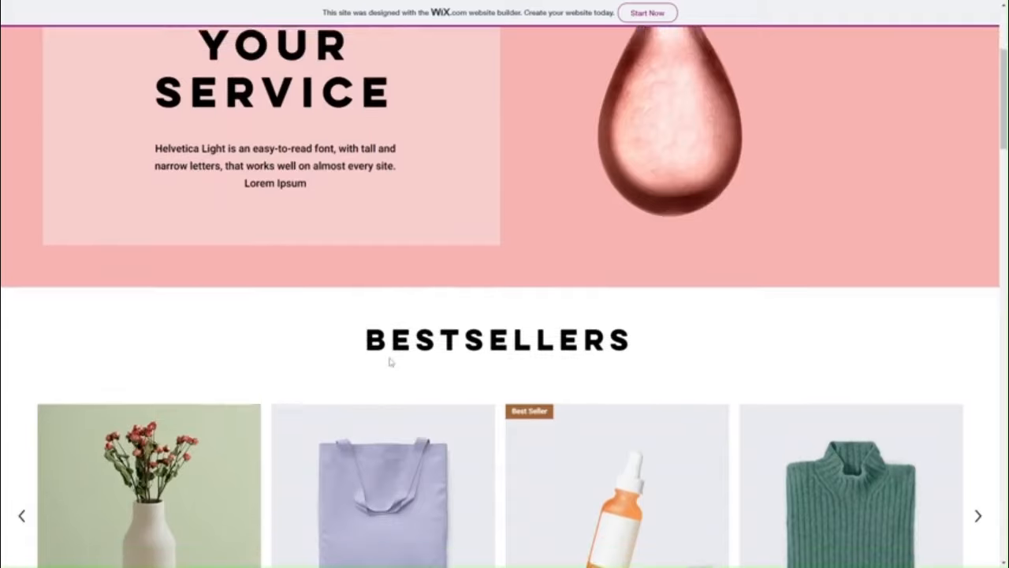
{"action": "scroll", "coordinate": [389, 360], "scroll_direction": "down", "scroll_amount": 5}
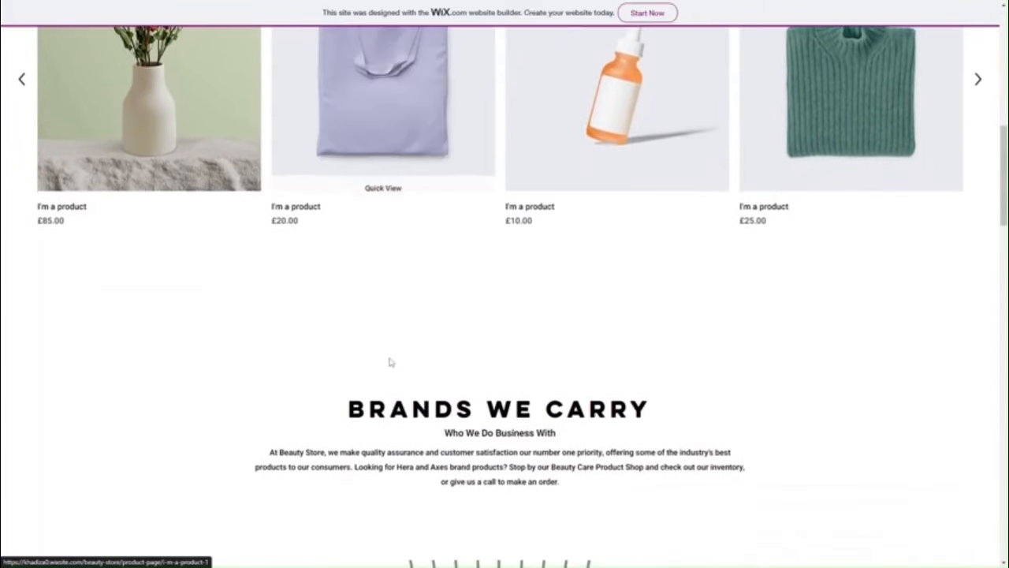
{"action": "scroll", "coordinate": [399, 300], "scroll_direction": "up", "scroll_amount": 1}
{"action": "scroll", "coordinate": [385, 386], "scroll_direction": "down", "scroll_amount": 12}
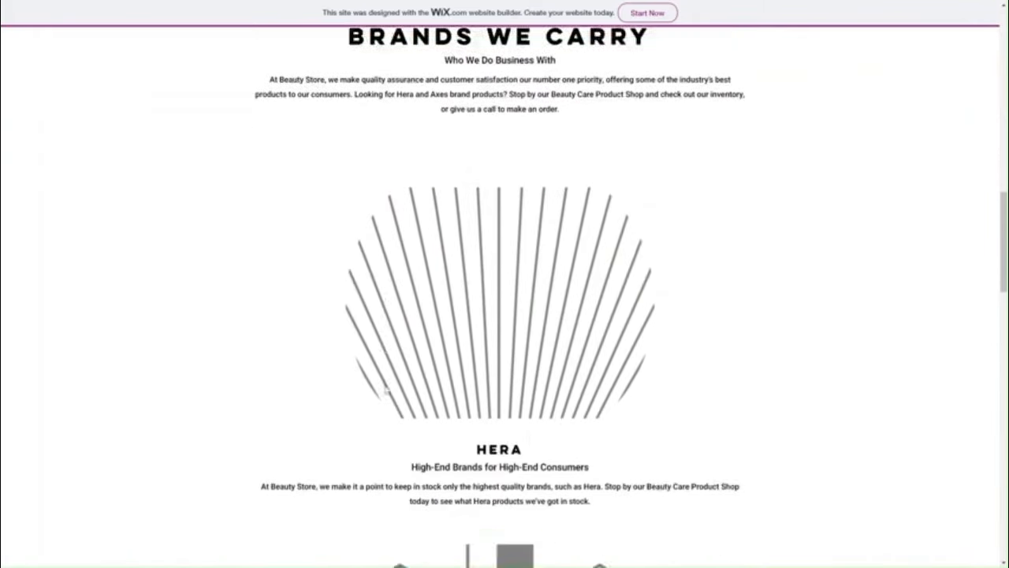
{"action": "scroll", "coordinate": [385, 388], "scroll_direction": "down", "scroll_amount": 3}
{"action": "scroll", "coordinate": [386, 386], "scroll_direction": "up", "scroll_amount": 20}
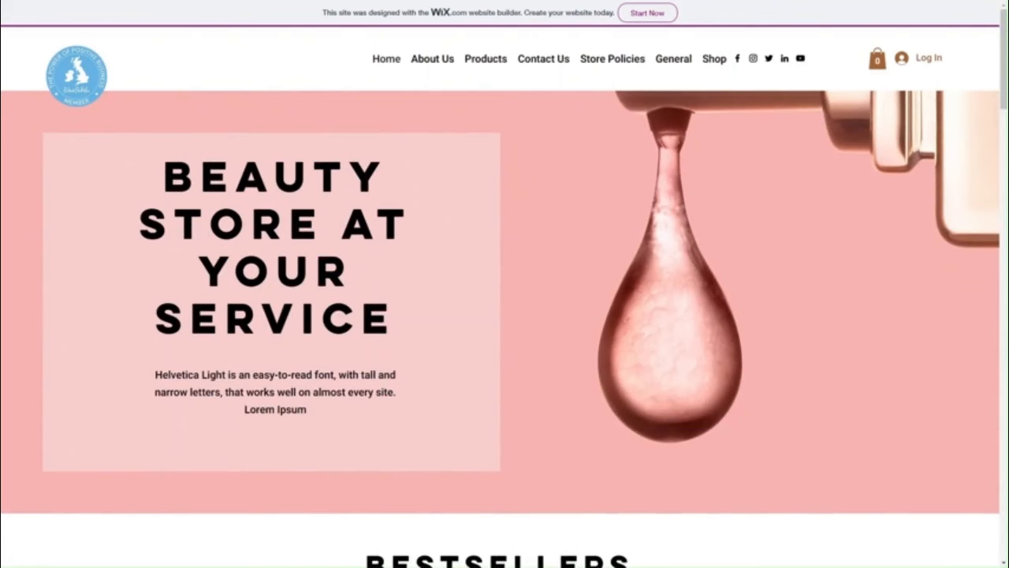
- Inspect the published site's web address and its beauty-store ending, and view the home page down to the subscribe form and footer
{"action": "left_click", "coordinate": [505, 34]}
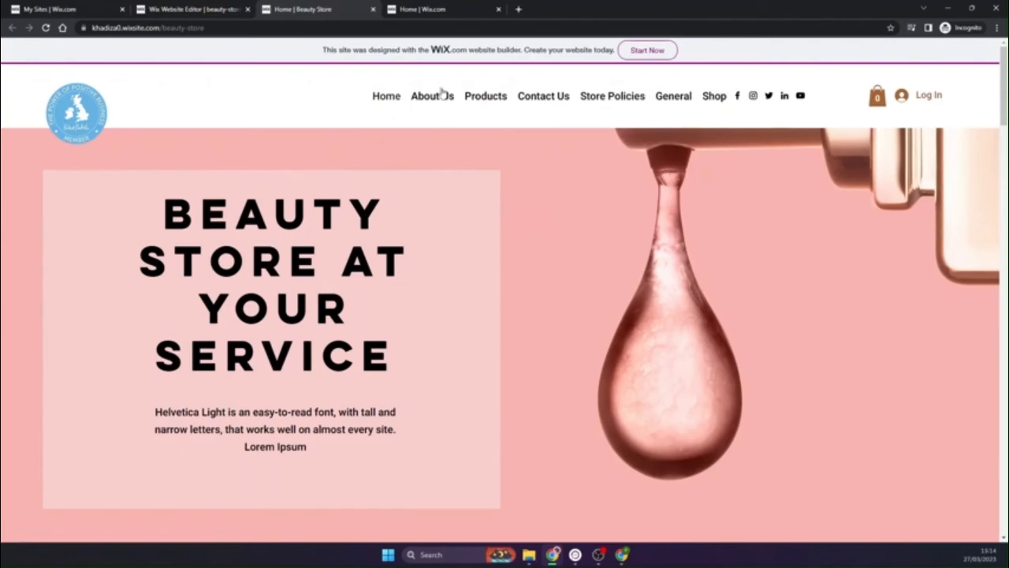
{"action": "left_click", "coordinate": [176, 31]}
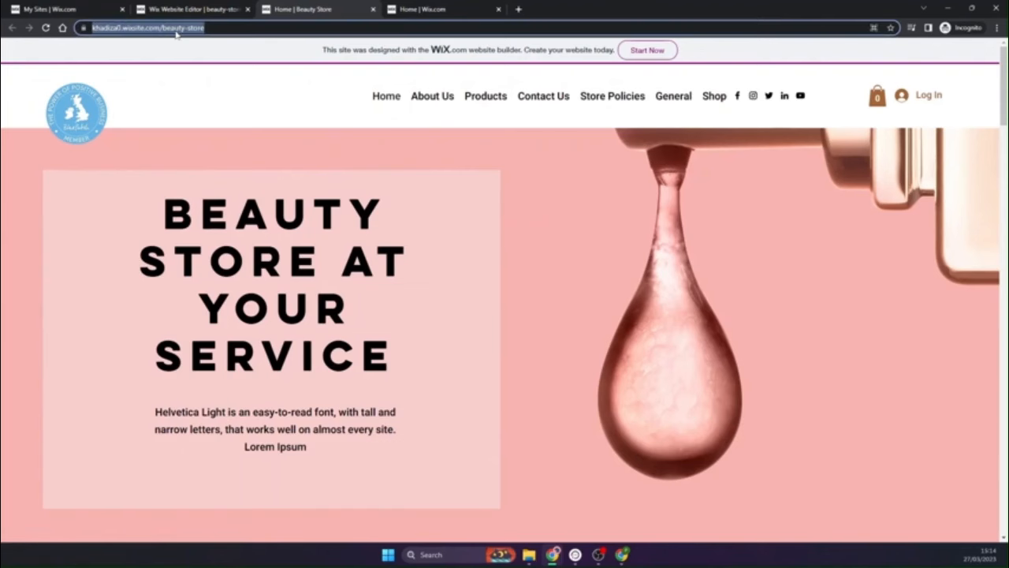
{"action": "left_click", "coordinate": [190, 94]}
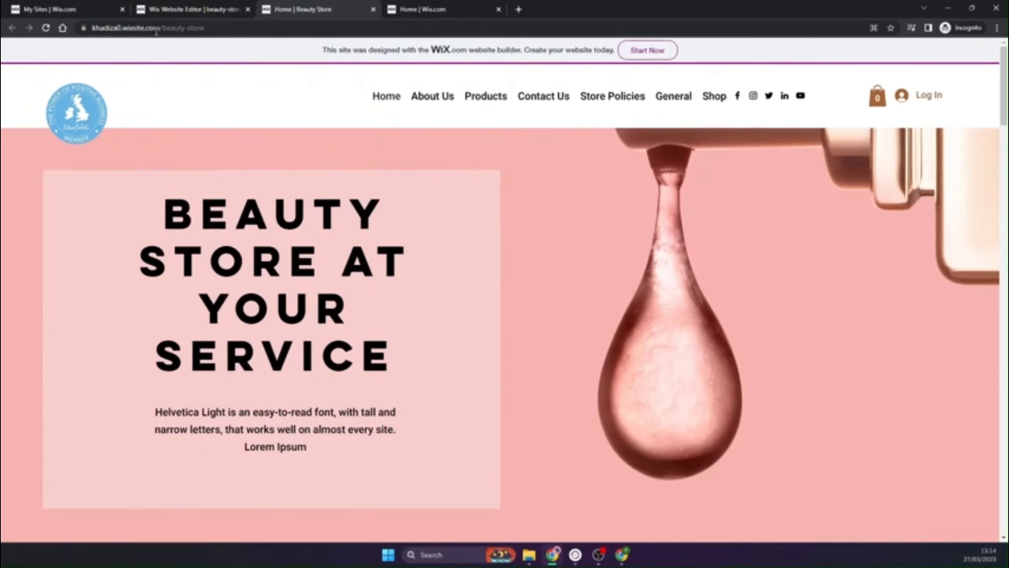
{"action": "left_click_drag", "start_coordinate": [187, 27], "coordinate": [232, 28]}
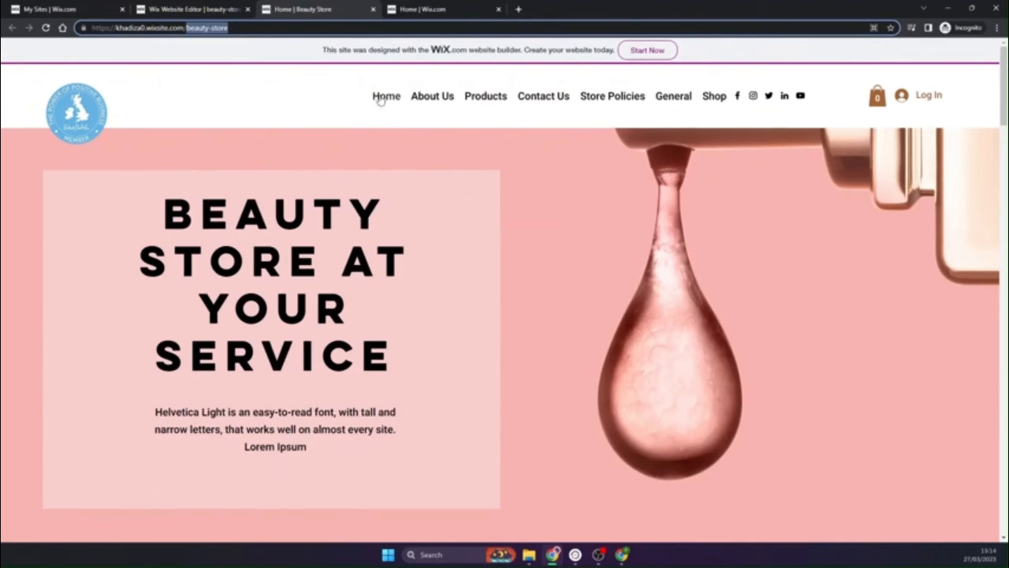
{"action": "left_click", "coordinate": [310, 79]}
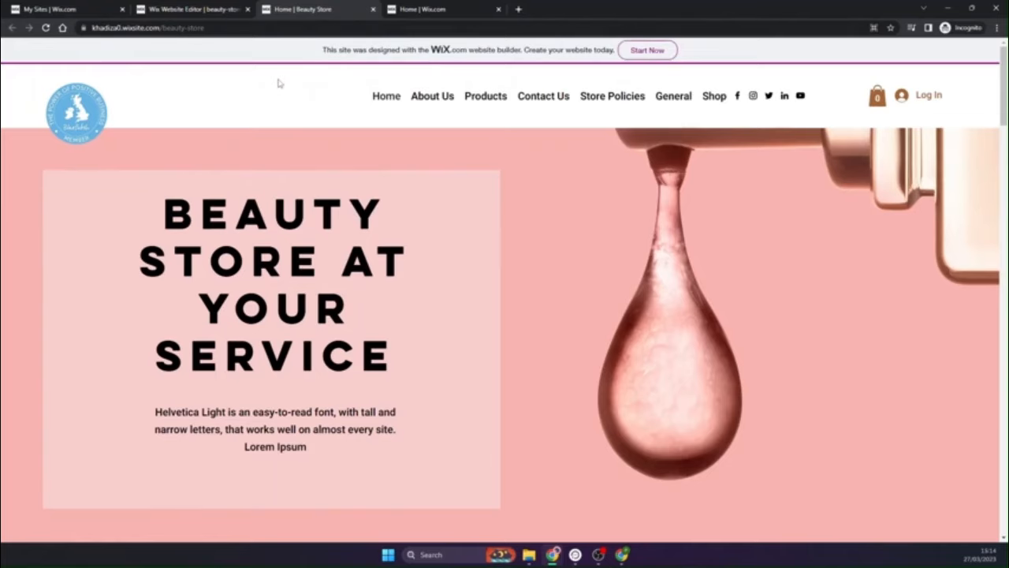
{"action": "scroll", "coordinate": [380, 425], "scroll_direction": "down", "scroll_amount": 10}
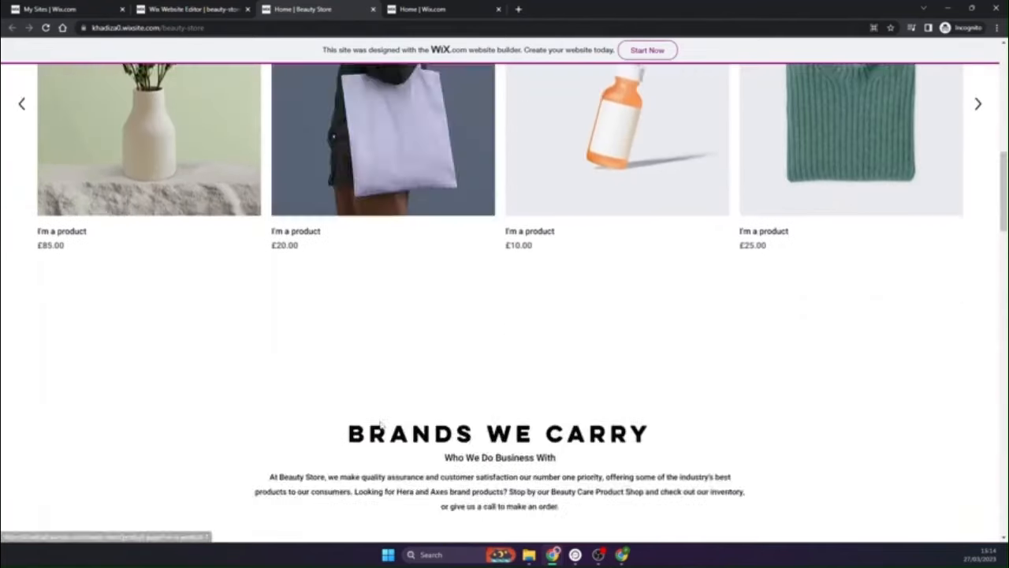
{"action": "scroll", "coordinate": [380, 425], "scroll_direction": "down", "scroll_amount": 15}
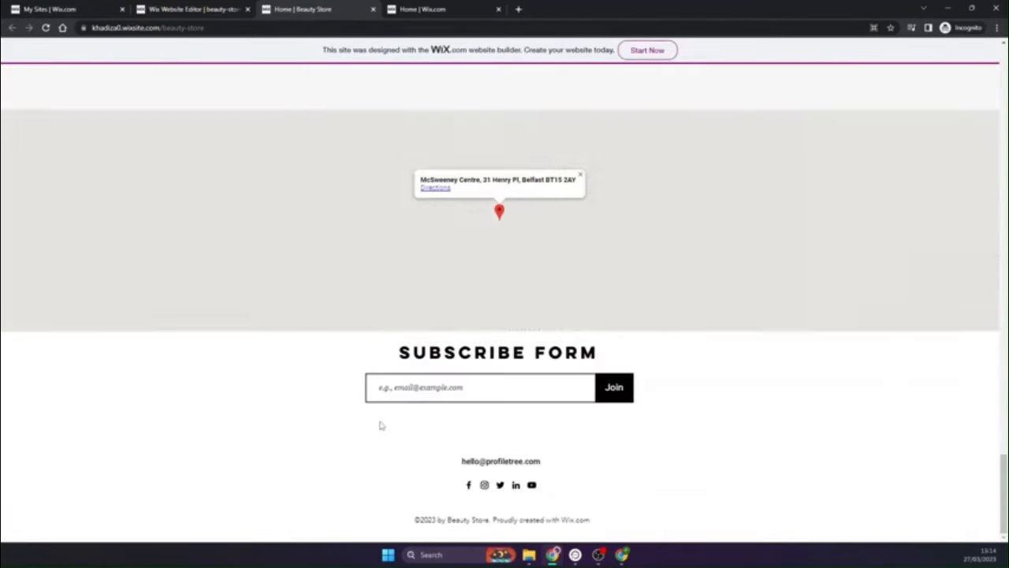
- Look through the live site's About Us page down to the Meet the Team section, and return to the home page
{"action": "scroll", "coordinate": [380, 425], "scroll_direction": "up", "scroll_amount": 20}
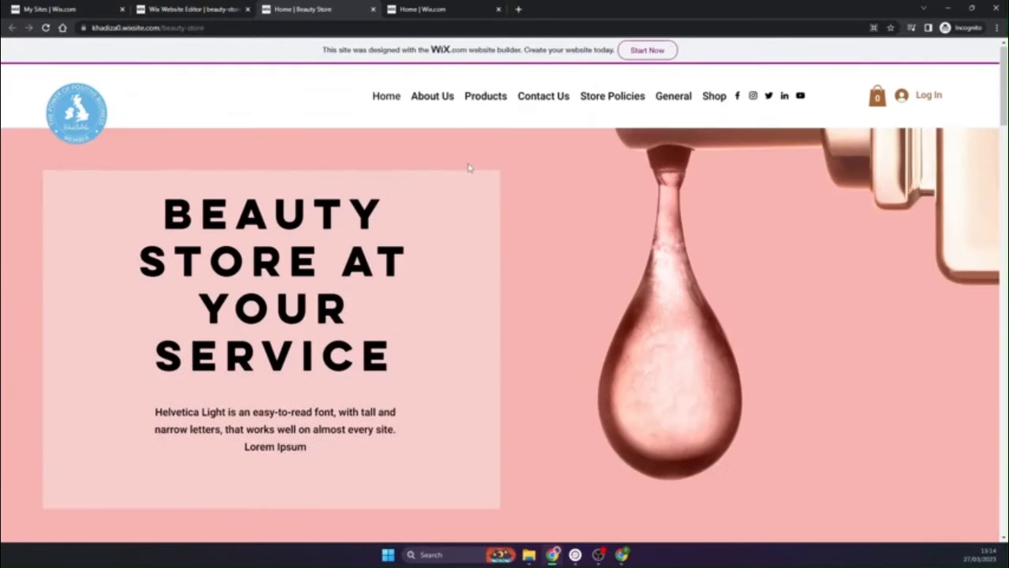
{"action": "left_click", "coordinate": [430, 98]}
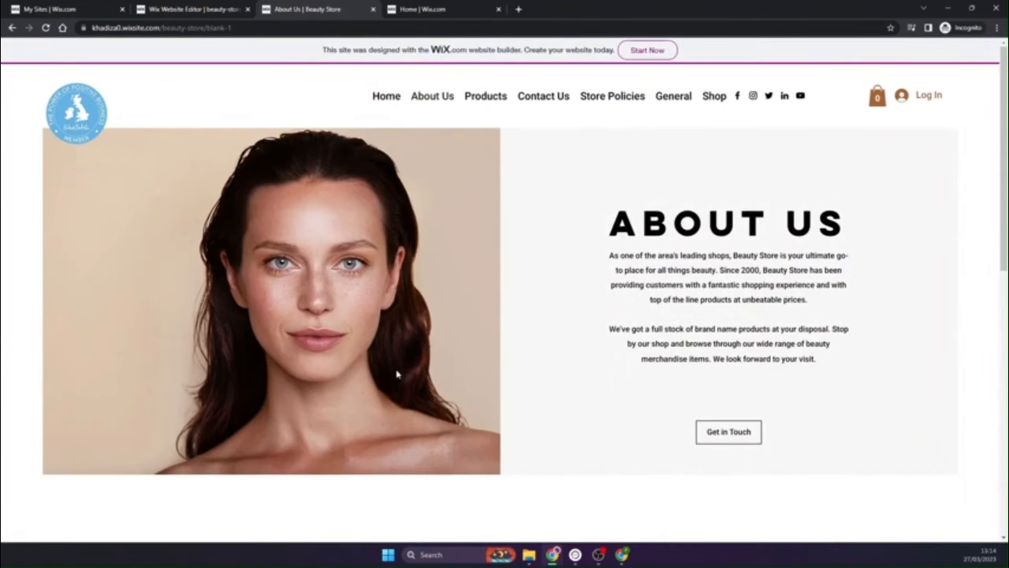
{"action": "scroll", "coordinate": [516, 331], "scroll_direction": "down", "scroll_amount": 3}
{"action": "scroll", "coordinate": [516, 331], "scroll_direction": "down", "scroll_amount": 5}
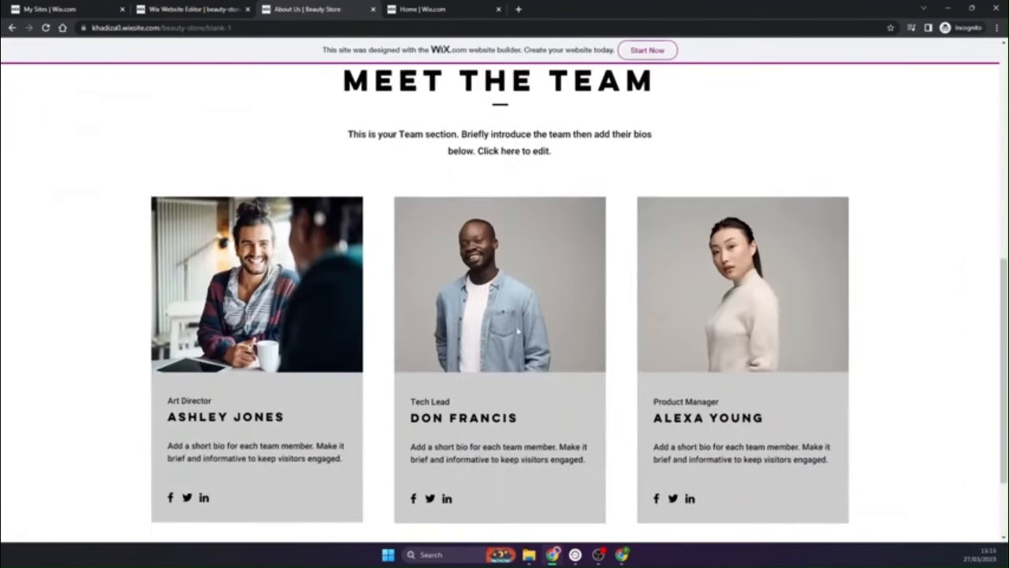
{"action": "scroll", "coordinate": [517, 331], "scroll_direction": "up", "scroll_amount": 7}
{"action": "scroll", "coordinate": [517, 331], "scroll_direction": "up", "scroll_amount": 1}
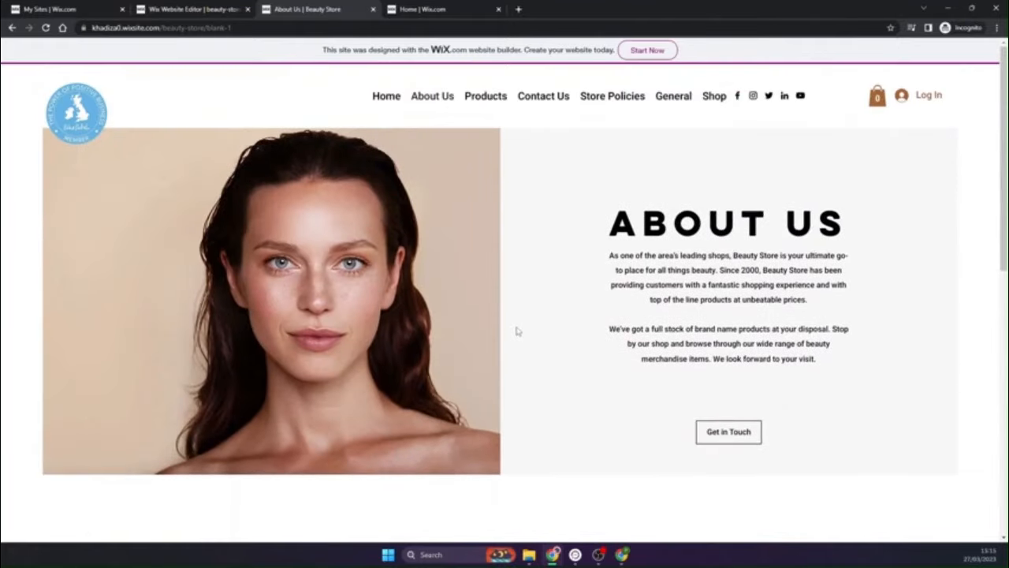
{"action": "left_click", "coordinate": [80, 120]}
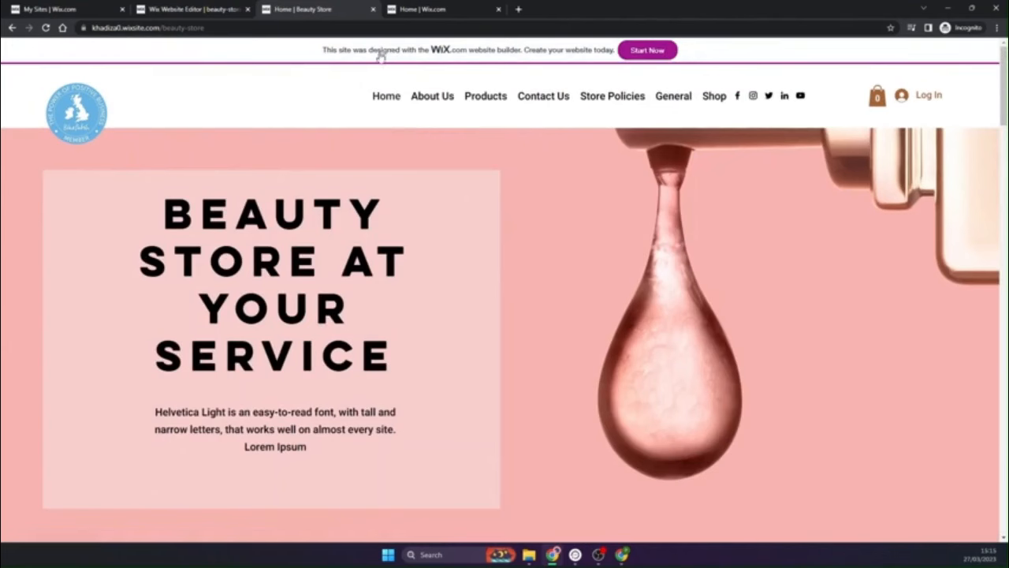
- Inspect the live site's free Wix web address again and view the home page from the hero to the Bestsellers section
{"action": "left_click_drag", "start_coordinate": [105, 27], "coordinate": [207, 28]}
{"action": "left_click", "coordinate": [207, 85]}
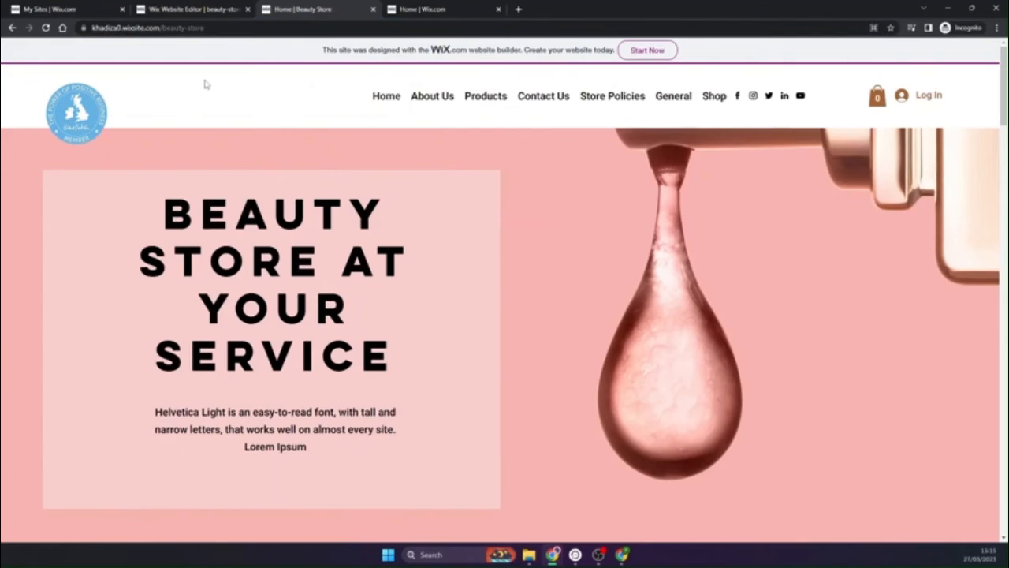
{"action": "left_click_drag", "start_coordinate": [118, 27], "coordinate": [203, 27]}
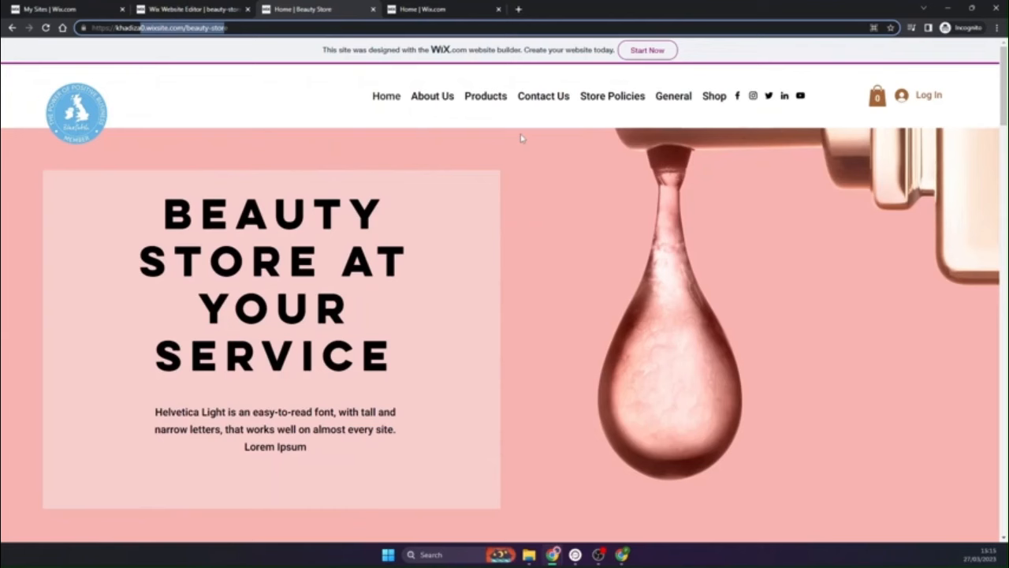
{"action": "scroll", "coordinate": [508, 268], "scroll_direction": "down", "scroll_amount": 2}
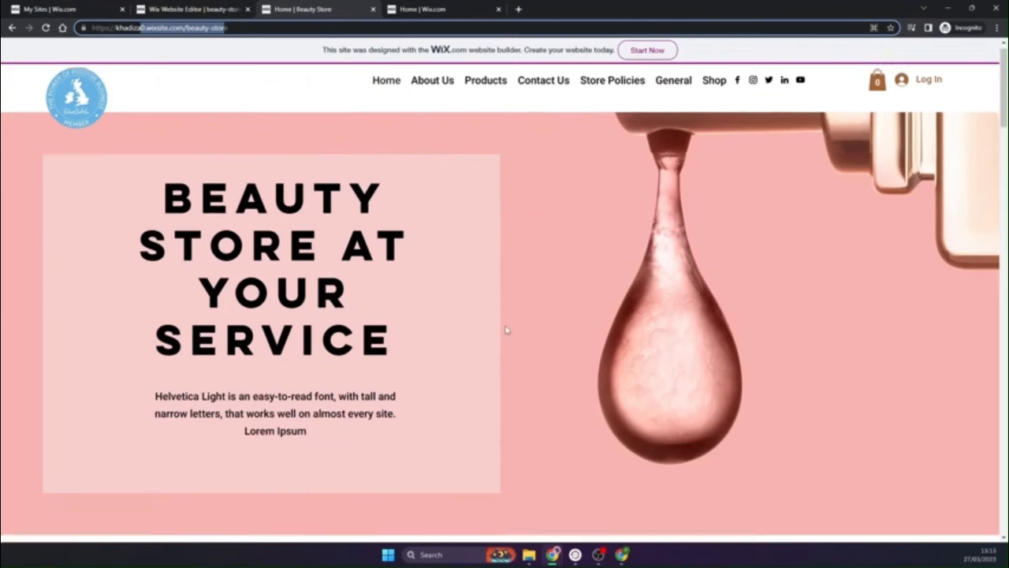
{"action": "scroll", "coordinate": [552, 272], "scroll_direction": "up", "scroll_amount": 1}
{"action": "scroll", "coordinate": [568, 280], "scroll_direction": "down", "scroll_amount": 7}
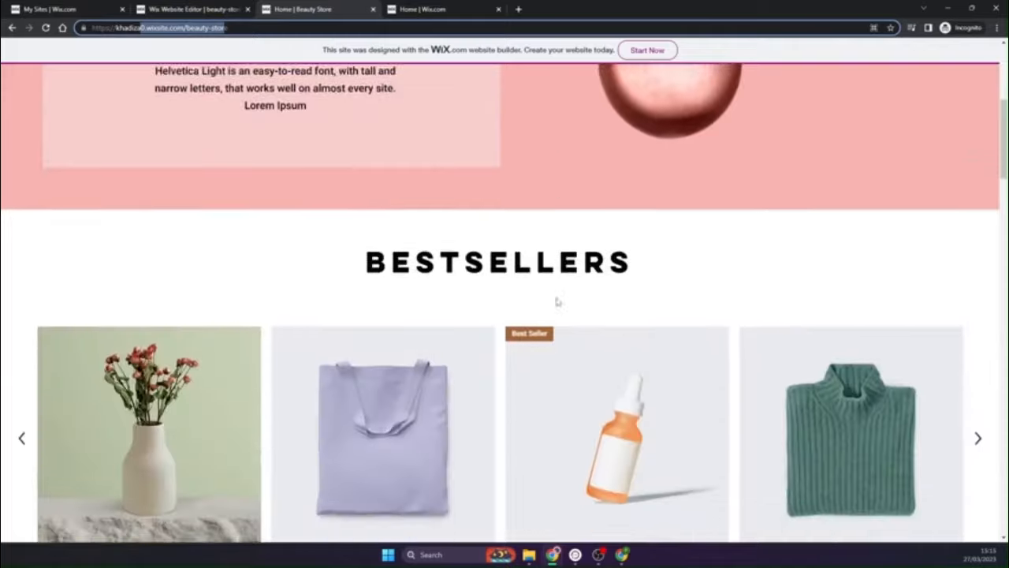
{"action": "scroll", "coordinate": [527, 528], "scroll_direction": "up", "scroll_amount": 8}
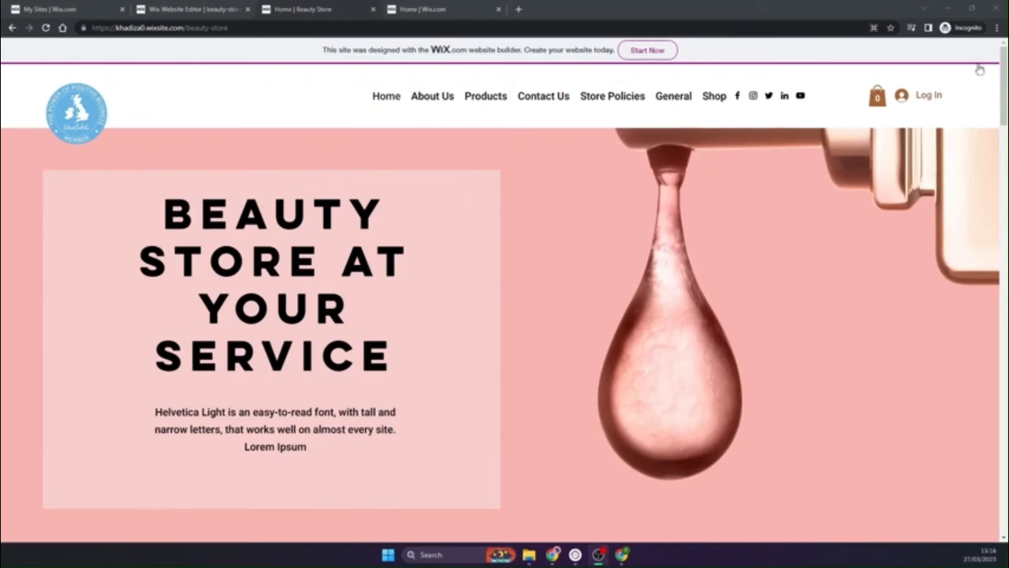
- Show the live site in full screen and open the £10.00 dropper bottle product from the Bestsellers section
{"action": "left_click", "coordinate": [997, 29]}
{"action": "left_click", "coordinate": [993, 112]}
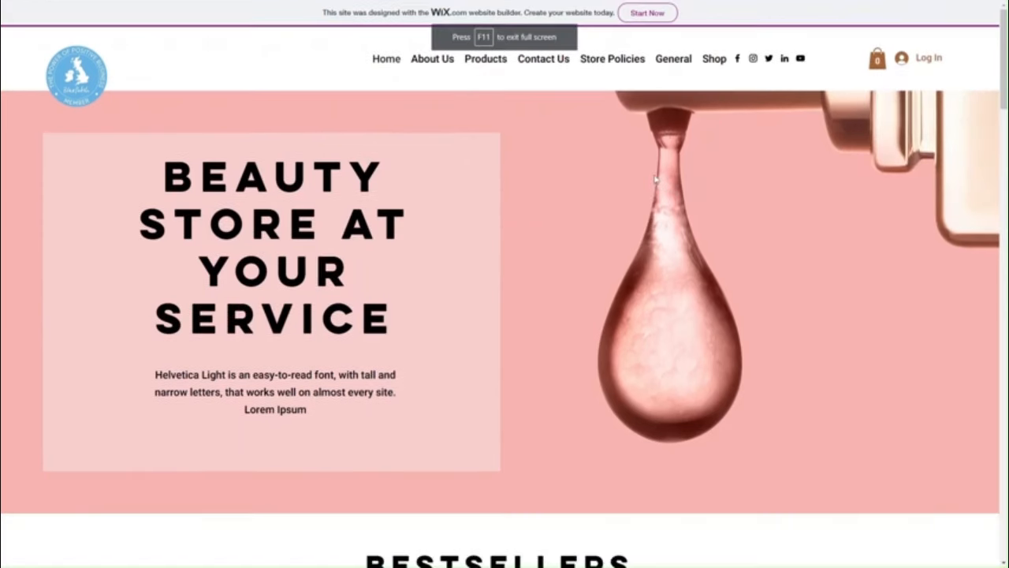
{"action": "scroll", "coordinate": [557, 419], "scroll_direction": "down", "scroll_amount": 3}
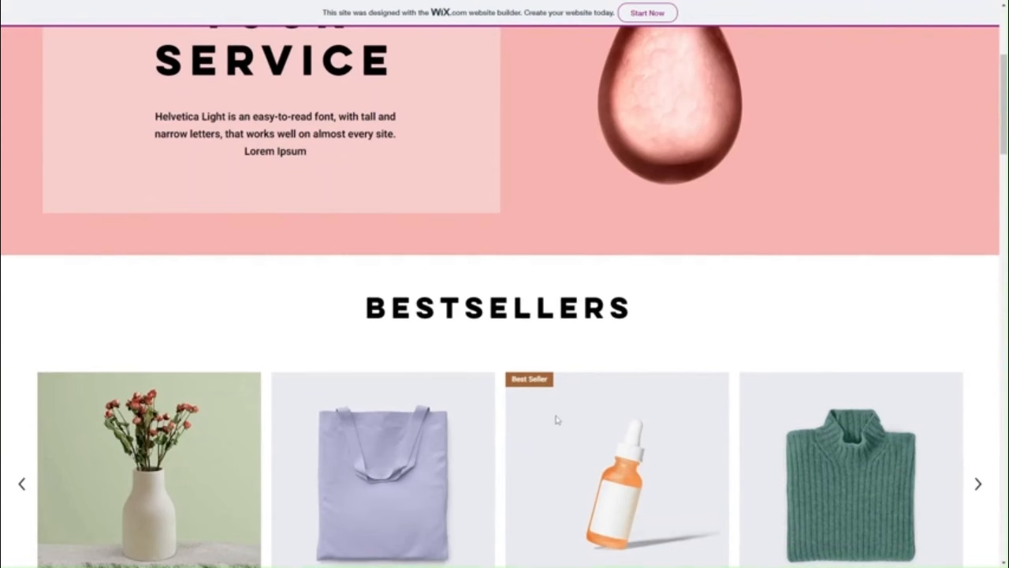
{"action": "scroll", "coordinate": [556, 419], "scroll_direction": "down", "scroll_amount": 3}
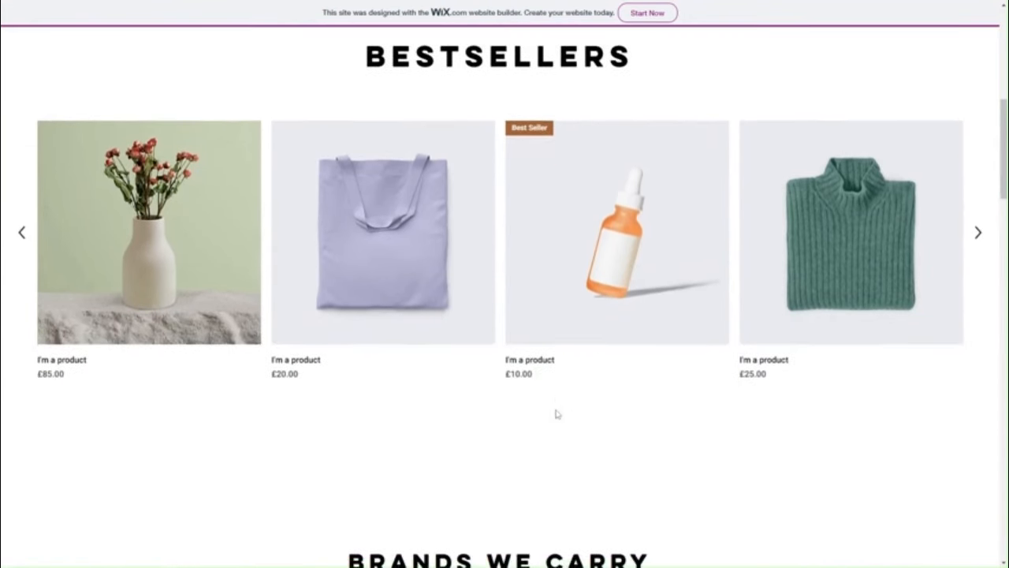
{"action": "left_click", "coordinate": [543, 317]}
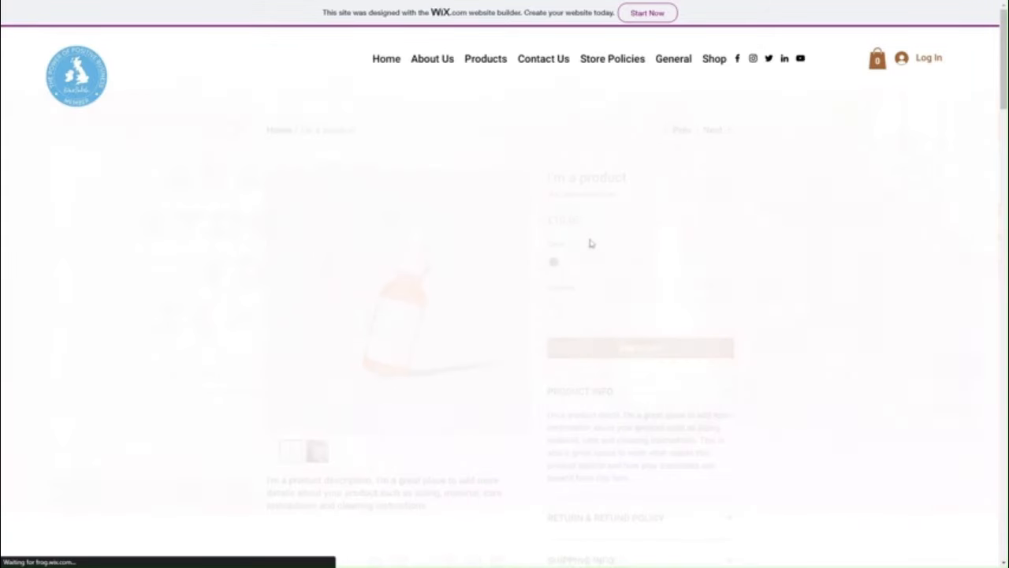
- Choose black as the bottle's color and add one to the cart
{"action": "scroll", "coordinate": [530, 335], "scroll_direction": "down", "scroll_amount": 1}
{"action": "left_click", "coordinate": [607, 265]}
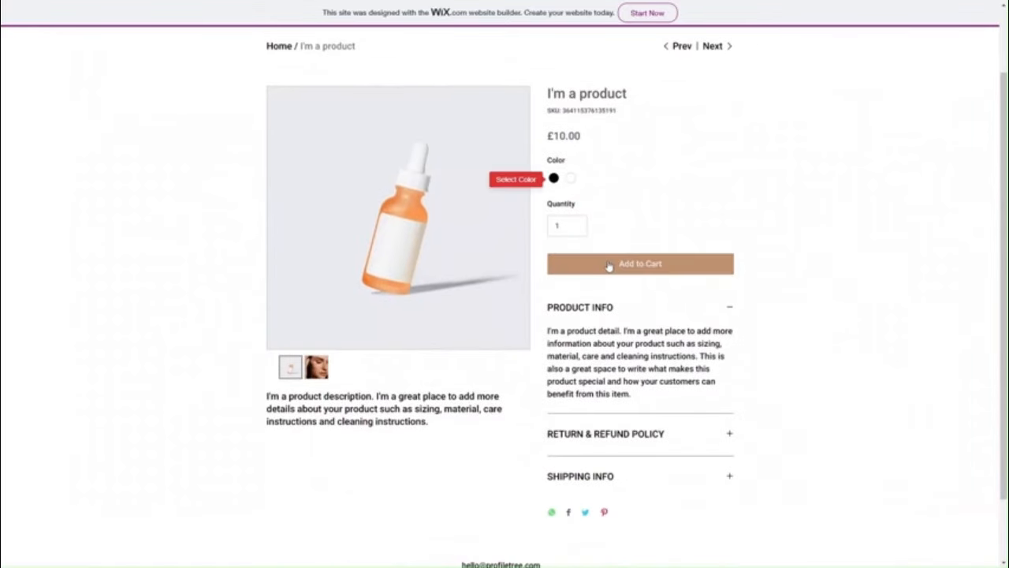
{"action": "left_click", "coordinate": [554, 177]}
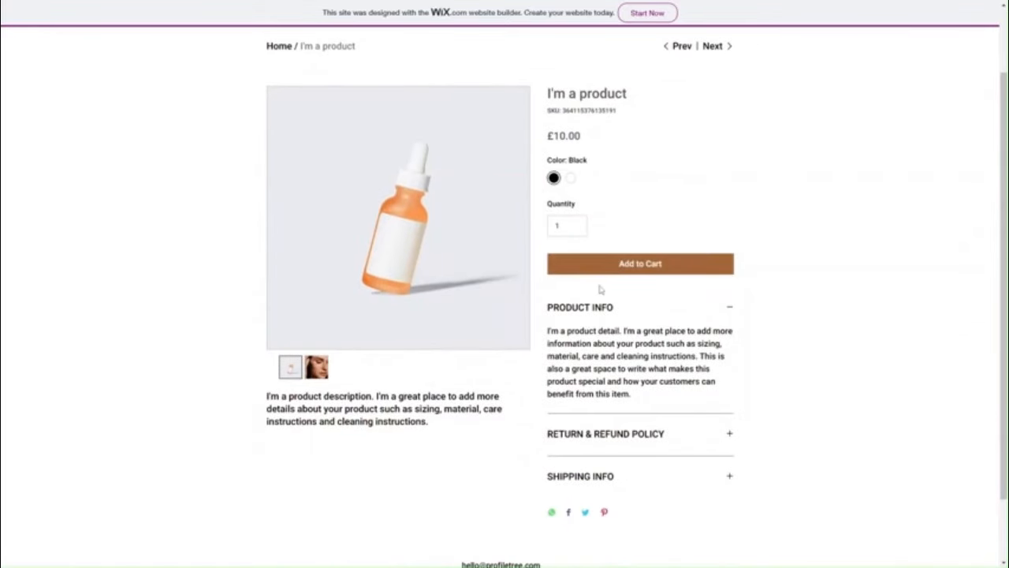
{"action": "left_click", "coordinate": [626, 273]}
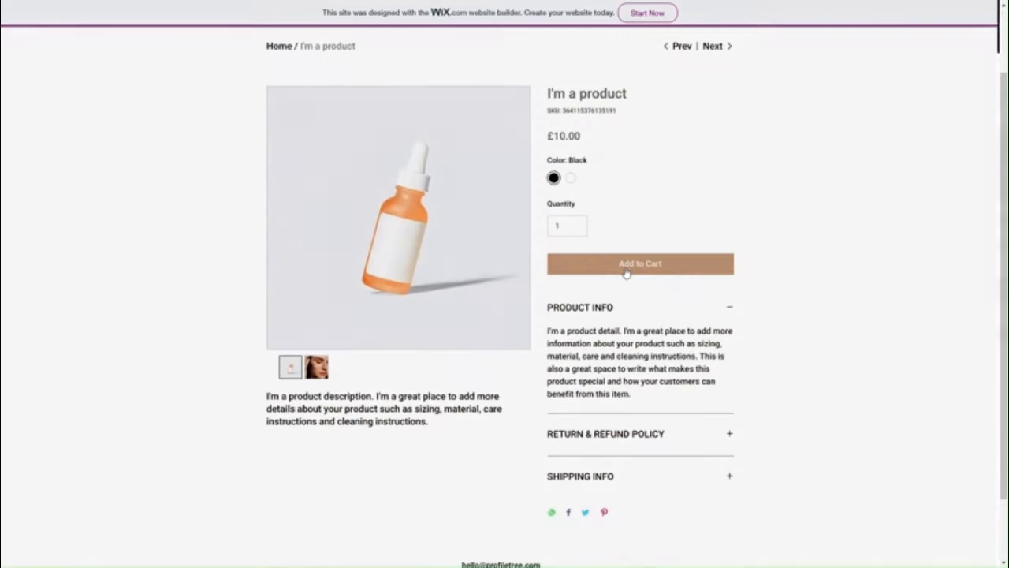
- View the full cart, try to check out the order, and dismiss the pop-up
{"action": "left_click", "coordinate": [930, 536]}
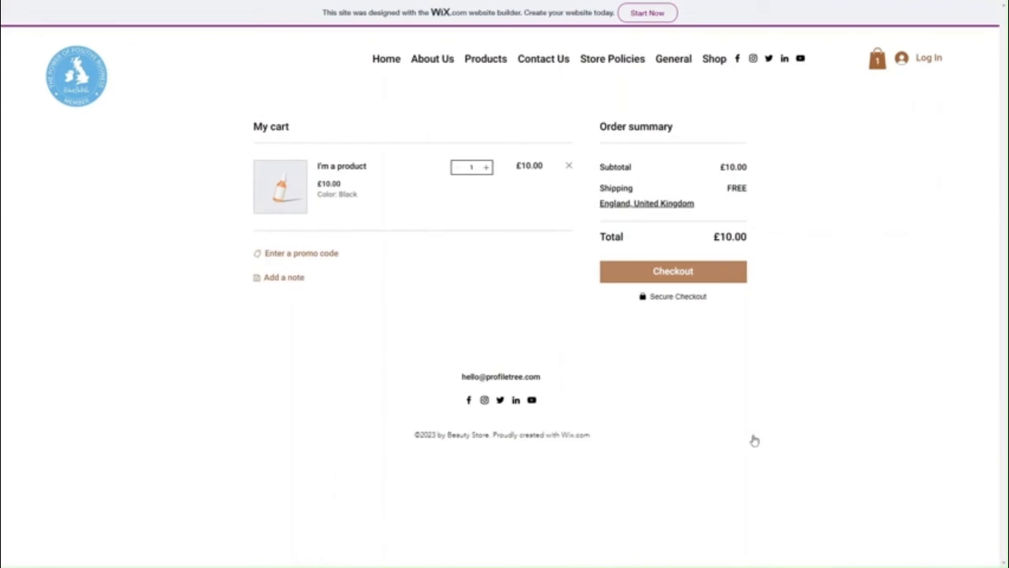
{"action": "left_click", "coordinate": [702, 271]}
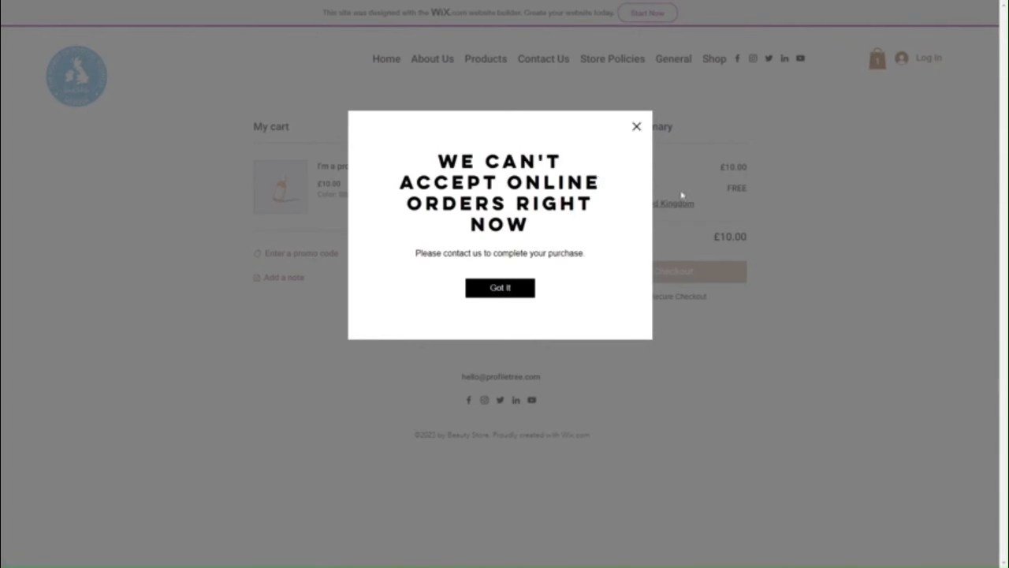
{"action": "left_click", "coordinate": [637, 127]}
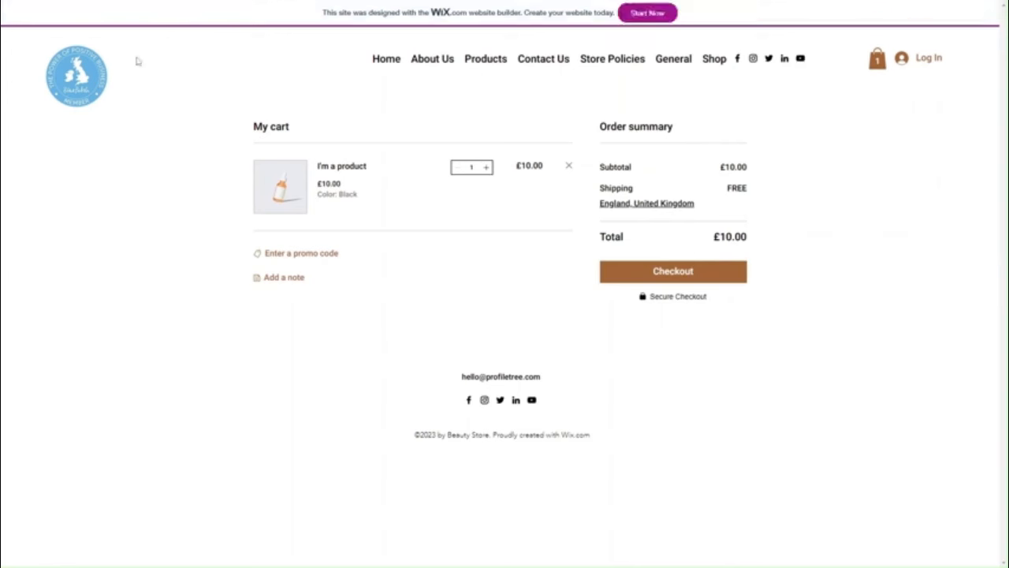
- Switch to the site dashboard's home page and open the premium upgrade plans
{"action": "mouse_move", "coordinate": [315, 0]}
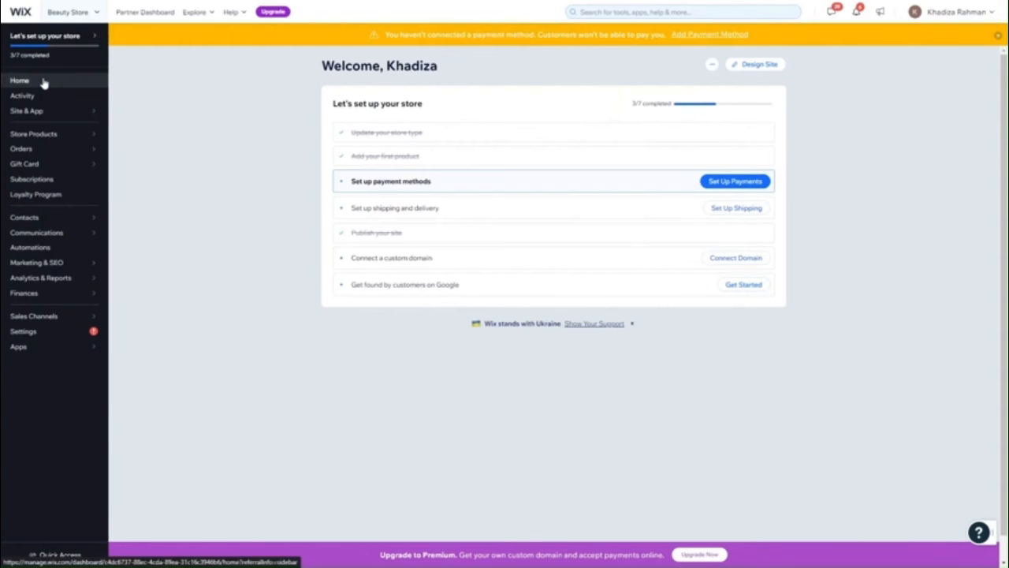
{"action": "left_click", "coordinate": [44, 83]}
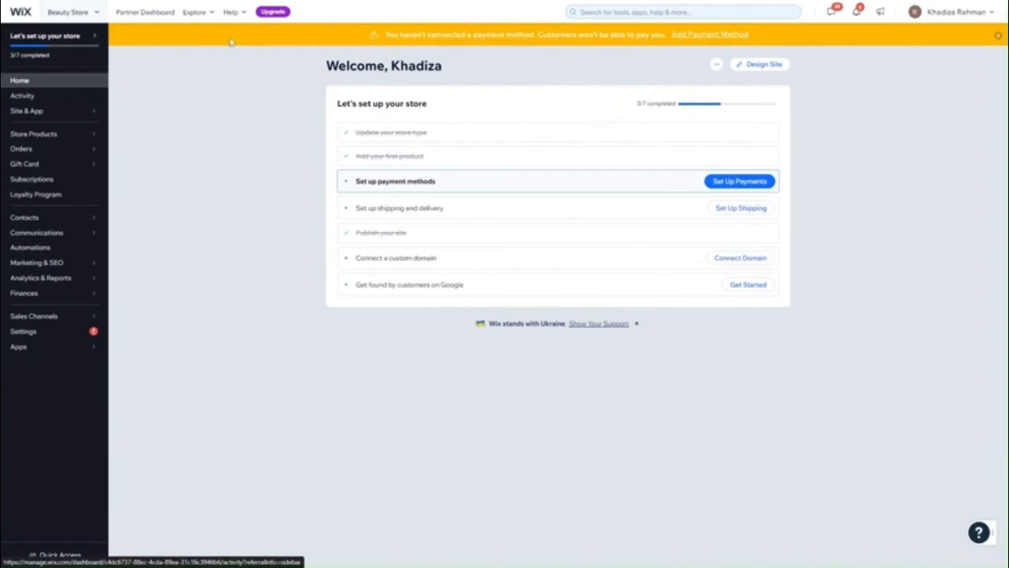
{"action": "left_click", "coordinate": [273, 14]}
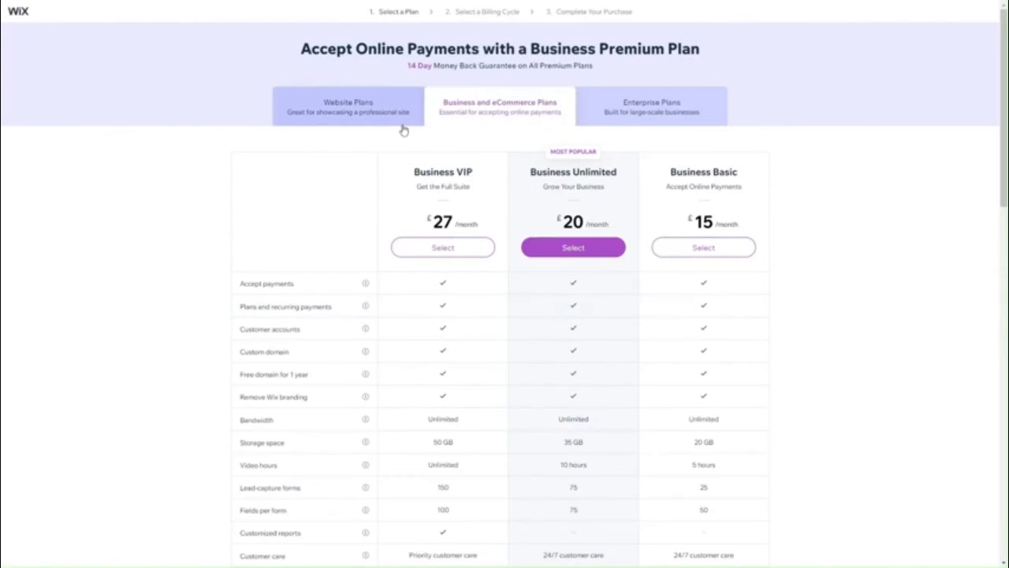
- Look through the Website, Enterprise, and Business and eCommerce plan categories
{"action": "left_click", "coordinate": [366, 101]}
{"action": "left_click", "coordinate": [483, 101]}
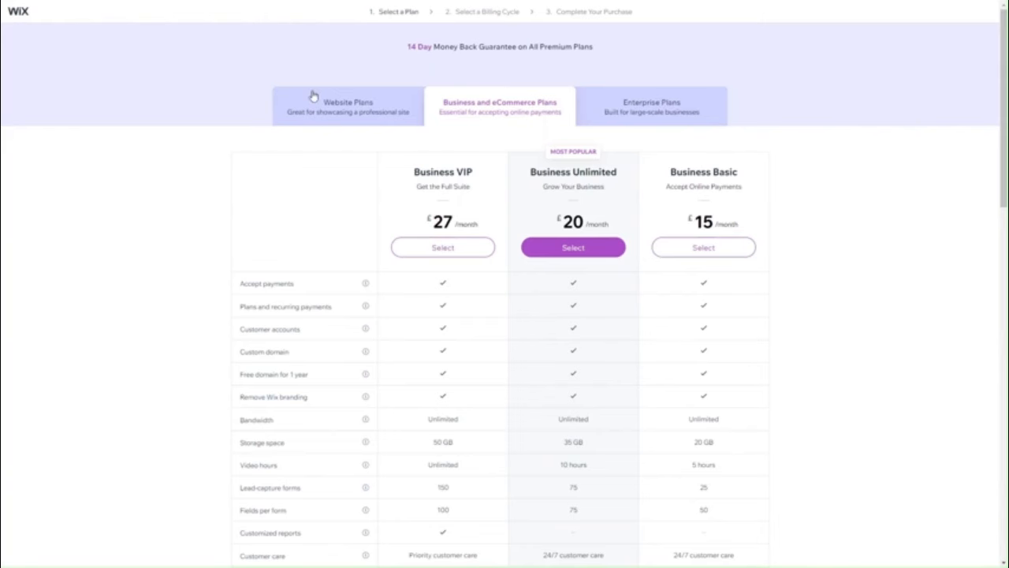
{"action": "left_click", "coordinate": [344, 100]}
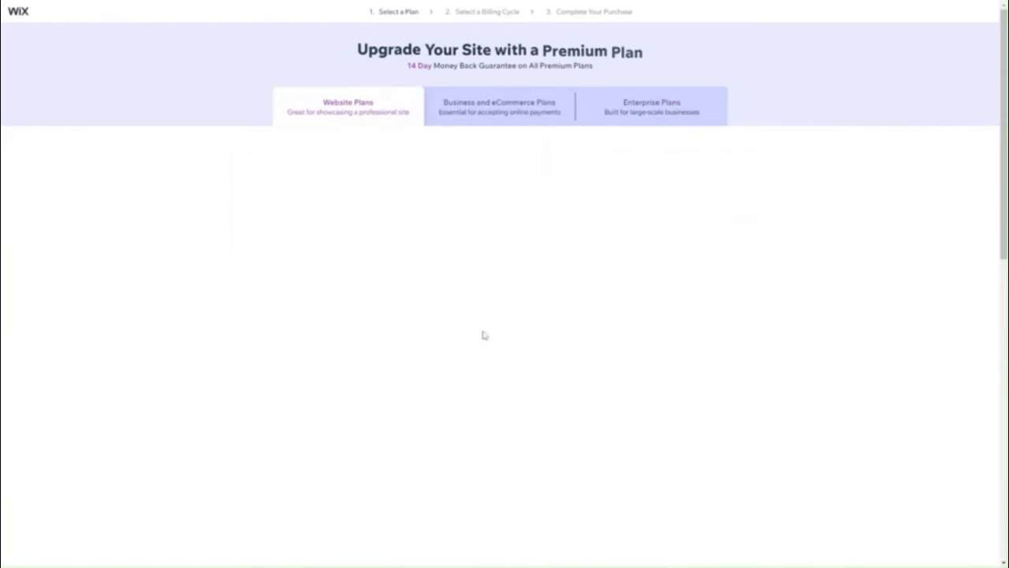
{"action": "left_click", "coordinate": [638, 118]}
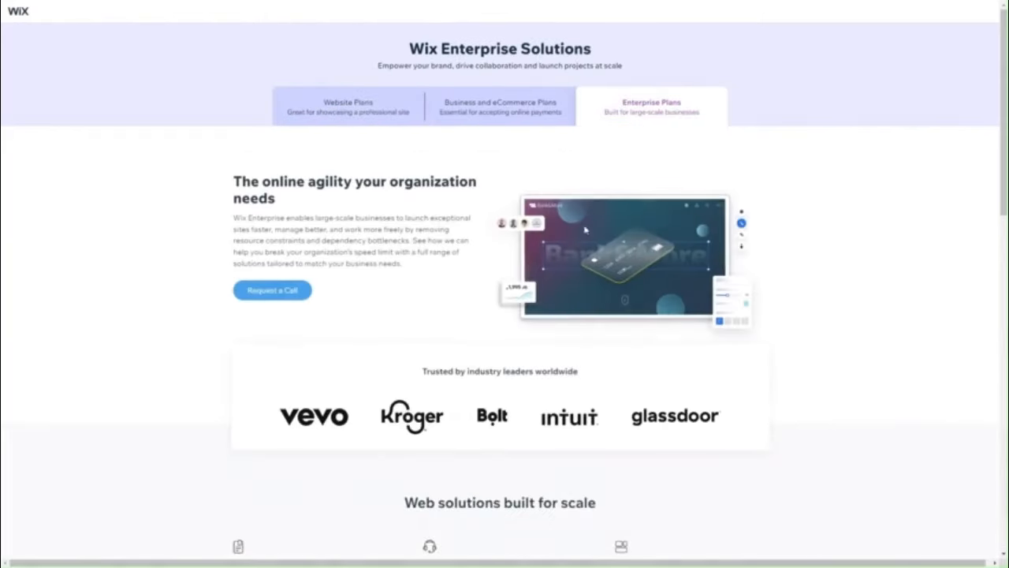
{"action": "scroll", "coordinate": [609, 132], "scroll_direction": "down", "scroll_amount": 1}
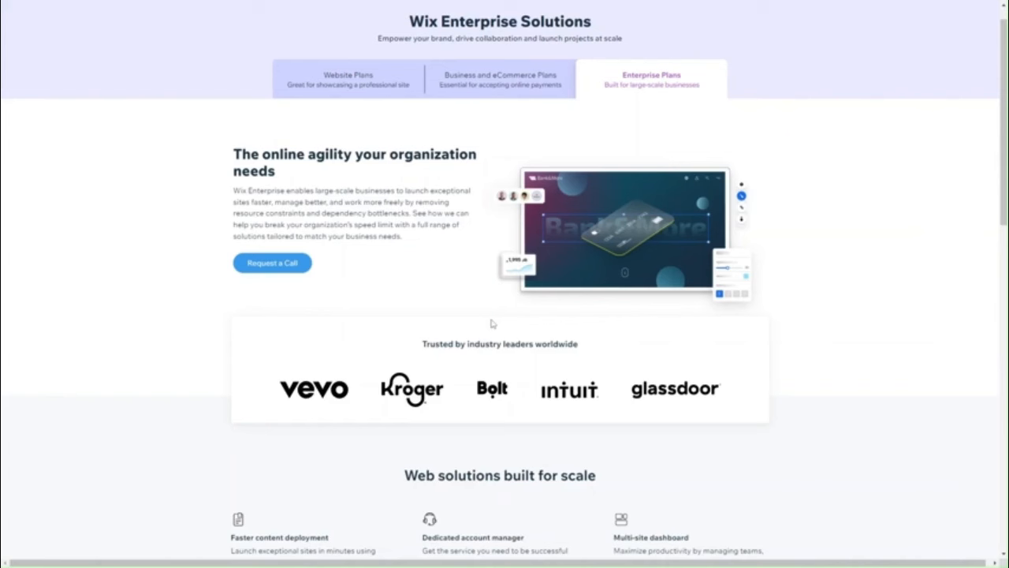
{"action": "left_click", "coordinate": [396, 85]}
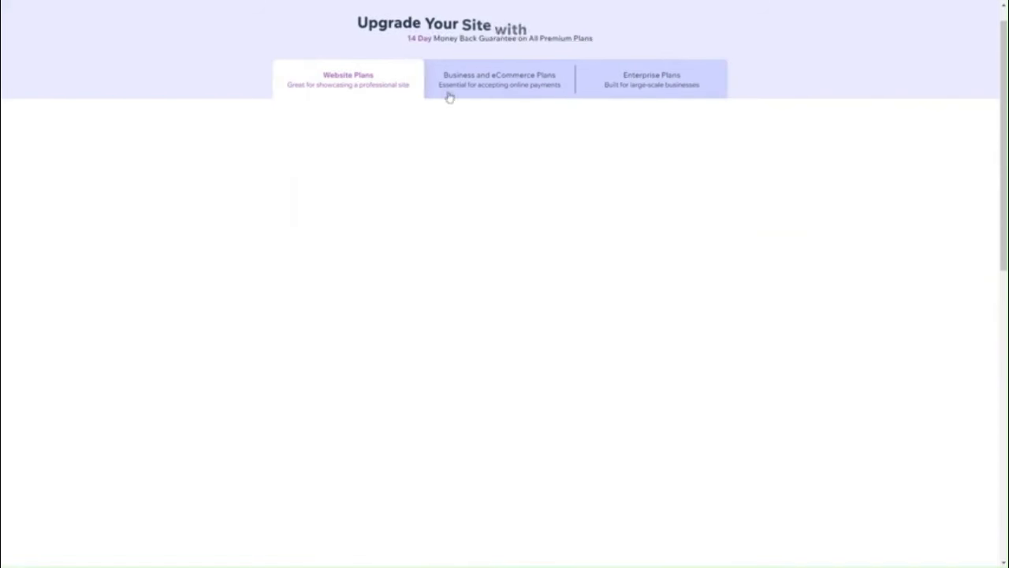
{"action": "left_click", "coordinate": [498, 87]}
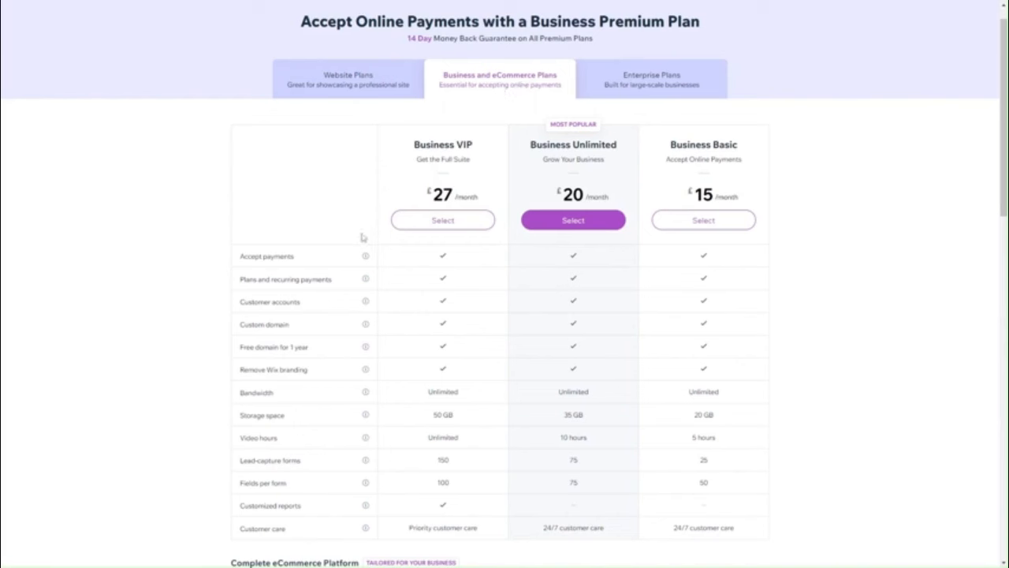
- Examine the prices and features of the four Website Plans, and go back to the Business and eCommerce Plans
{"action": "left_click", "coordinate": [350, 91]}
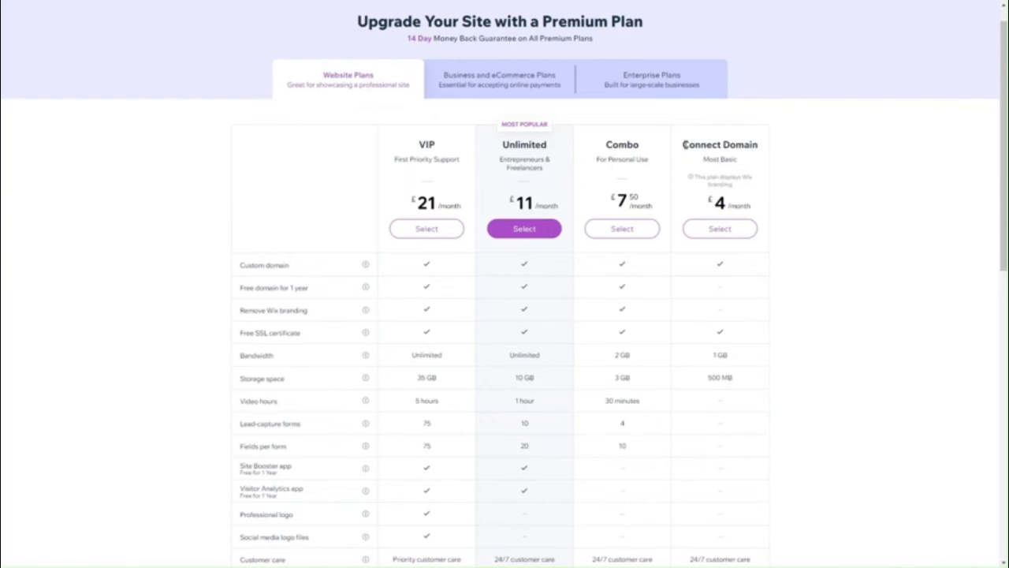
{"action": "scroll", "coordinate": [710, 333], "scroll_direction": "down", "scroll_amount": 1}
{"action": "scroll", "coordinate": [710, 334], "scroll_direction": "up", "scroll_amount": 1}
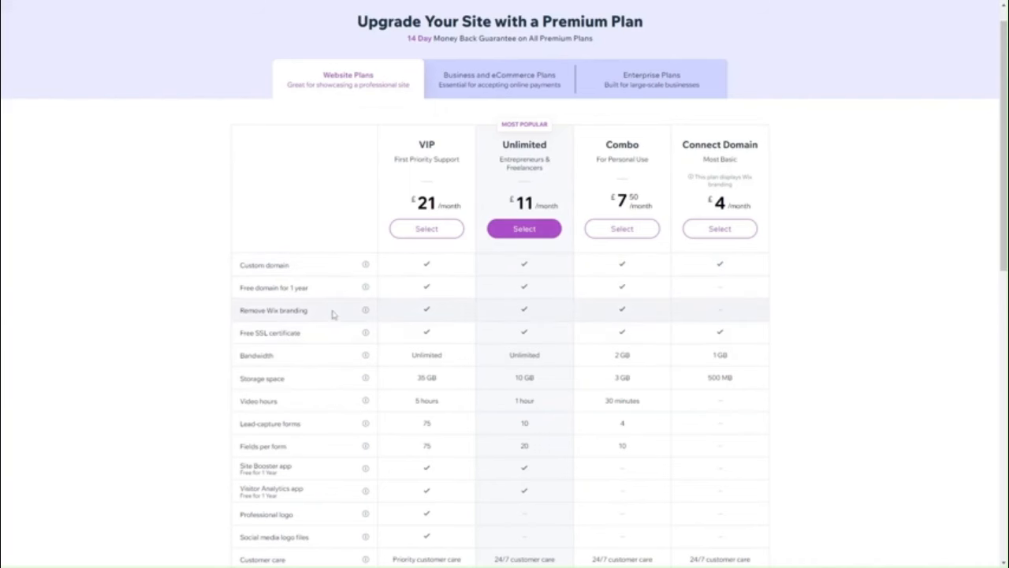
{"action": "scroll", "coordinate": [332, 314], "scroll_direction": "down", "scroll_amount": 1}
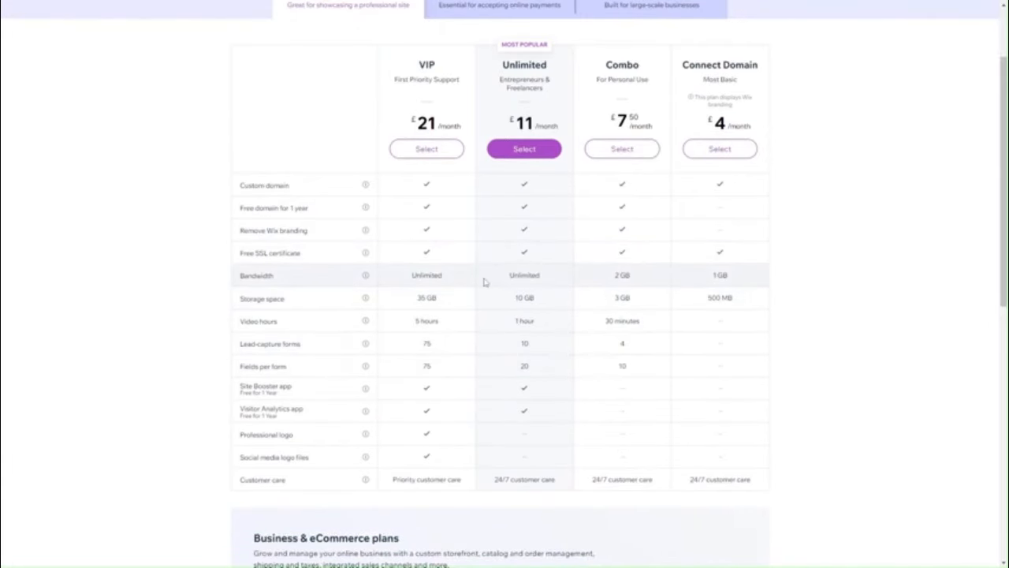
{"action": "scroll", "coordinate": [482, 281], "scroll_direction": "up", "scroll_amount": 1}
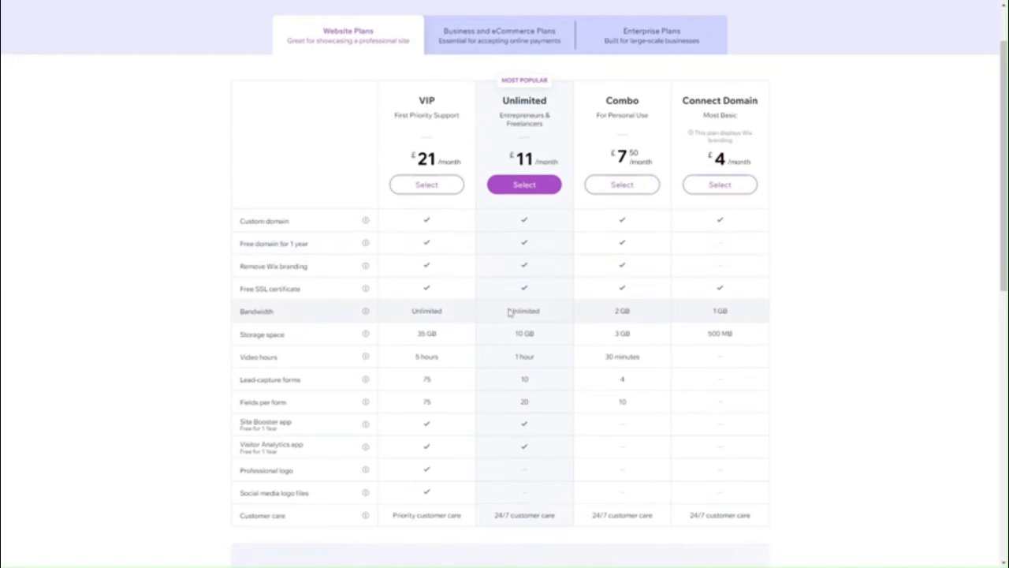
{"action": "scroll", "coordinate": [470, 39], "scroll_direction": "up", "scroll_amount": 2}
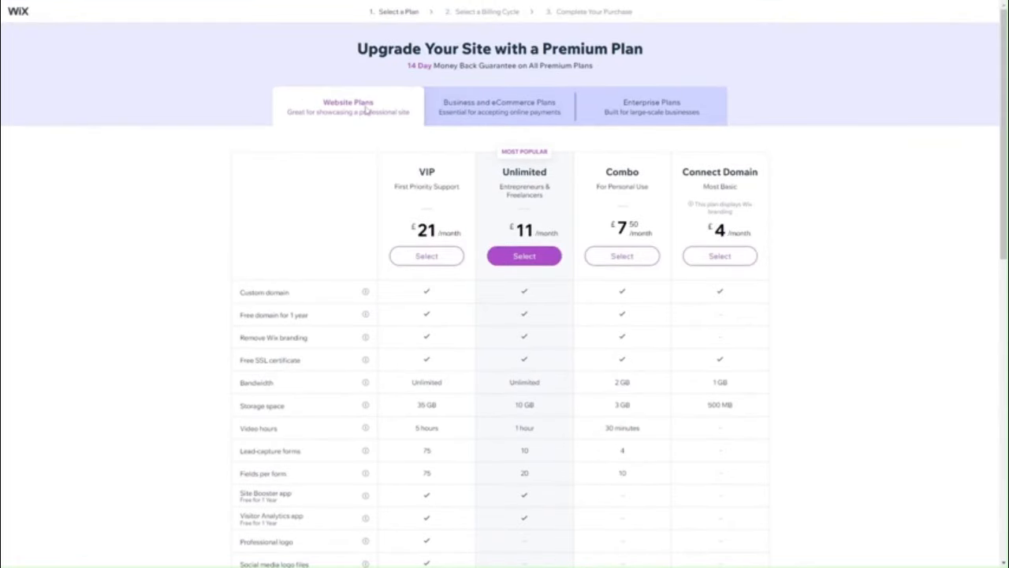
{"action": "left_click", "coordinate": [449, 119]}
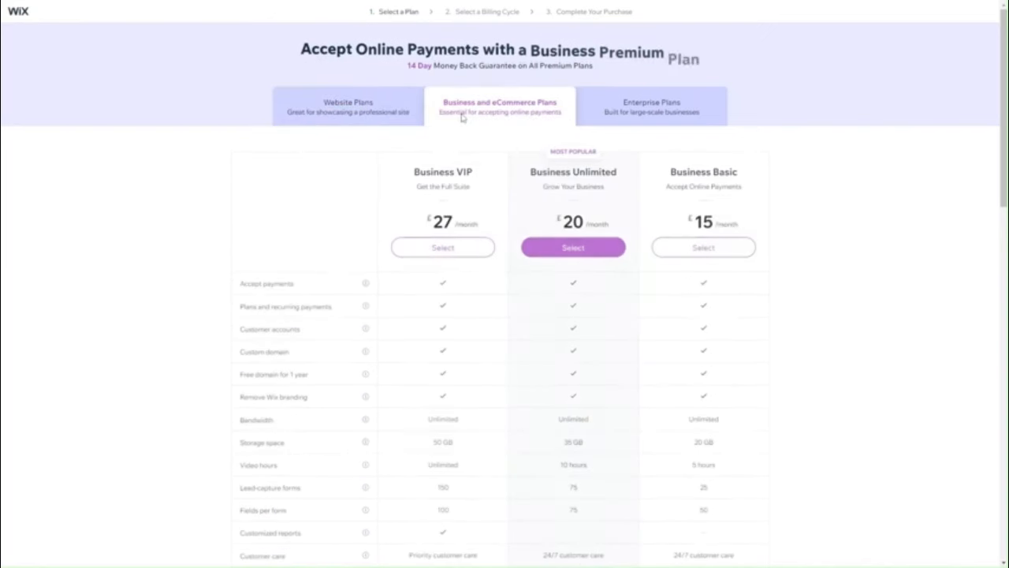
- Compare the prices and features of the Website Plans with those of the Business and eCommerce Plans
{"action": "left_click", "coordinate": [347, 105]}
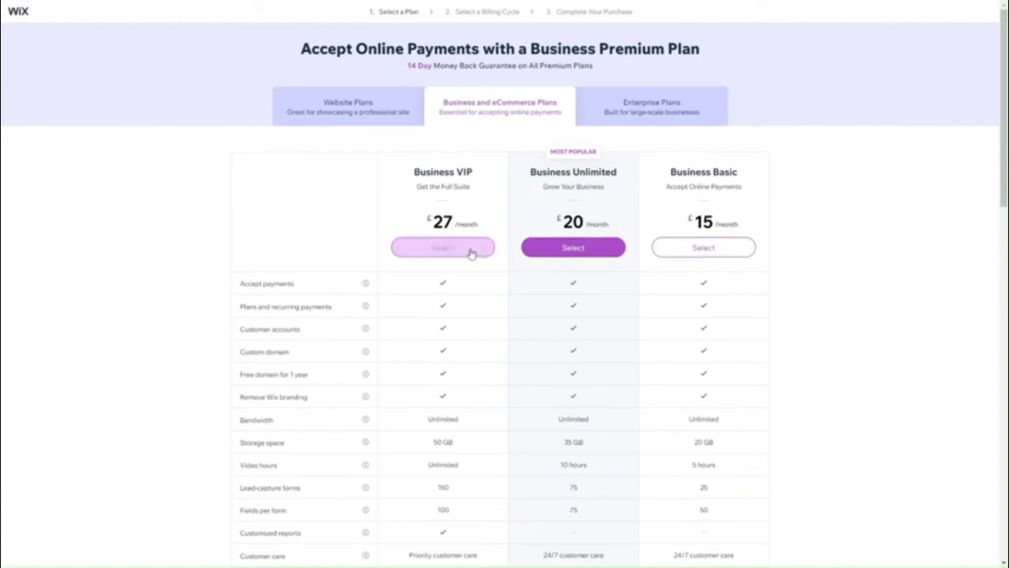
{"action": "scroll", "coordinate": [515, 266], "scroll_direction": "down", "scroll_amount": 1}
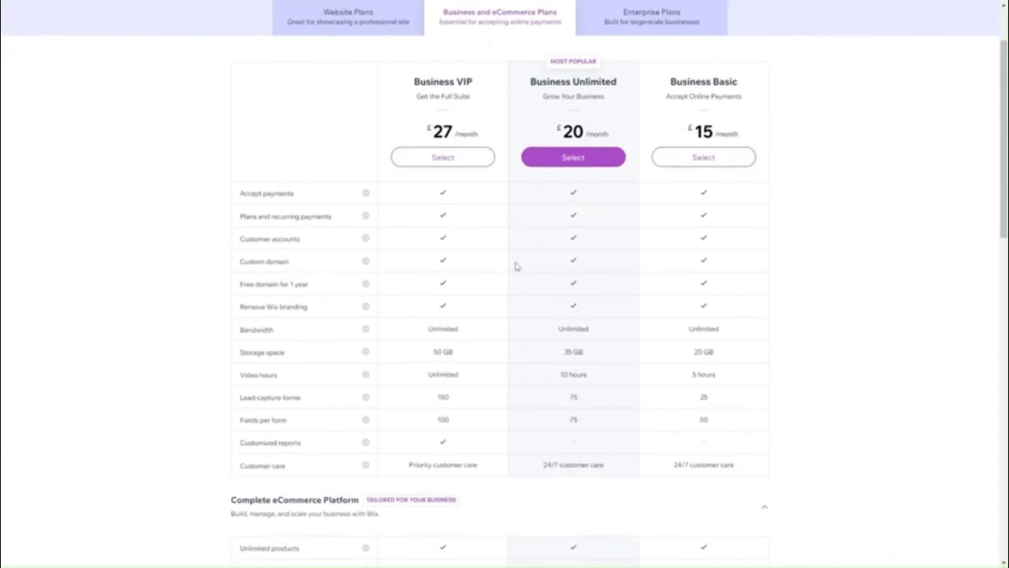
{"action": "scroll", "coordinate": [516, 266], "scroll_direction": "up", "scroll_amount": 1}
{"action": "left_click", "coordinate": [361, 91]}
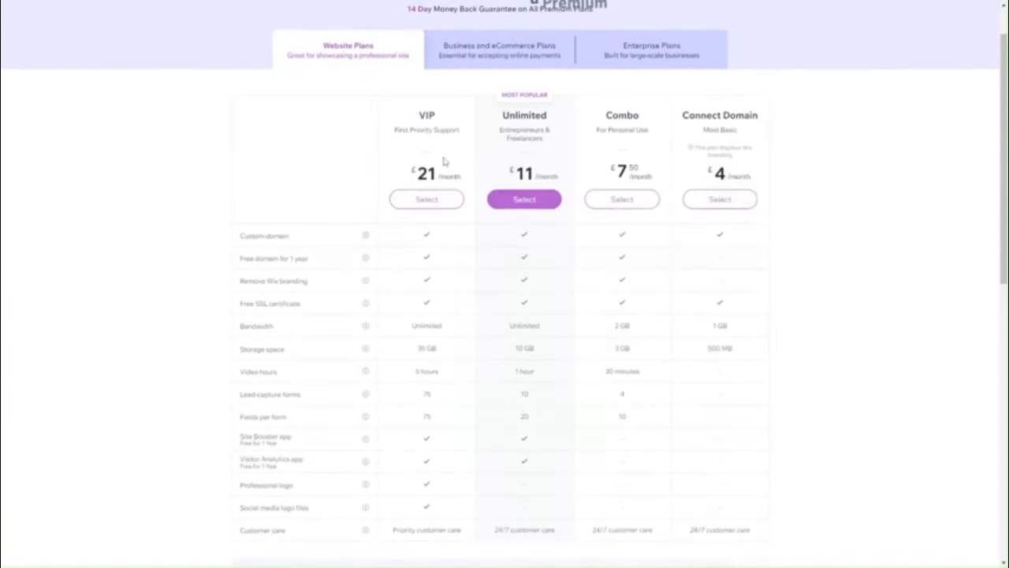
{"action": "scroll", "coordinate": [354, 282], "scroll_direction": "down", "scroll_amount": 1}
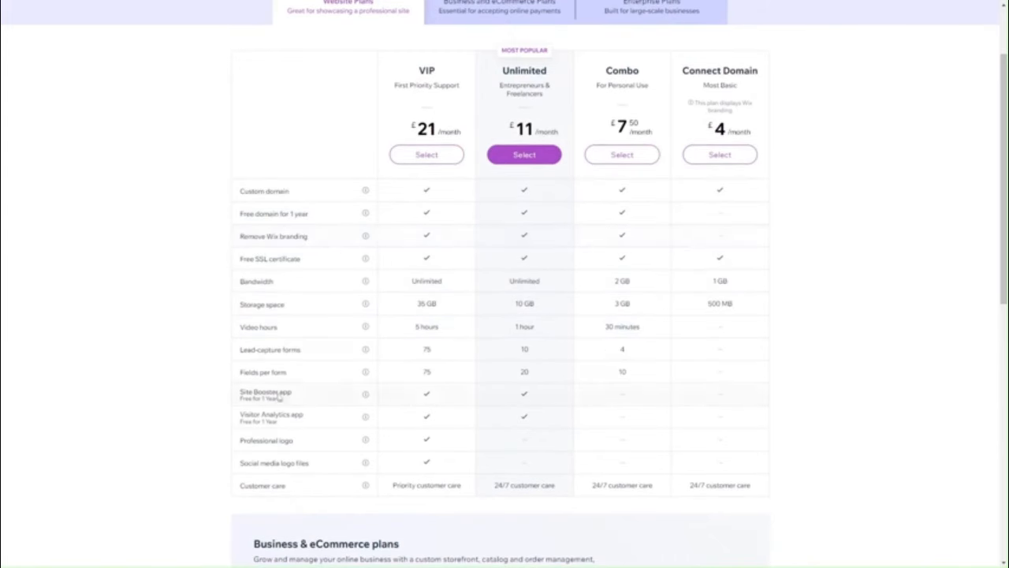
{"action": "scroll", "coordinate": [428, 153], "scroll_direction": "up", "scroll_amount": 1}
- Examine the Business and eCommerce Plans in detail, with the complete list of features expanded
{"action": "left_click", "coordinate": [497, 120]}
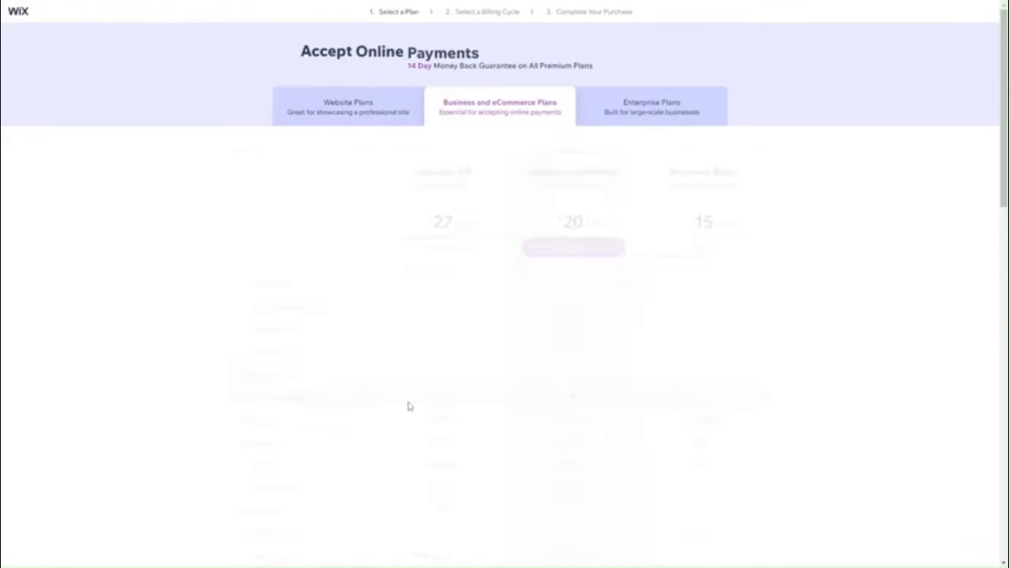
{"action": "scroll", "coordinate": [408, 398], "scroll_direction": "down", "scroll_amount": 1}
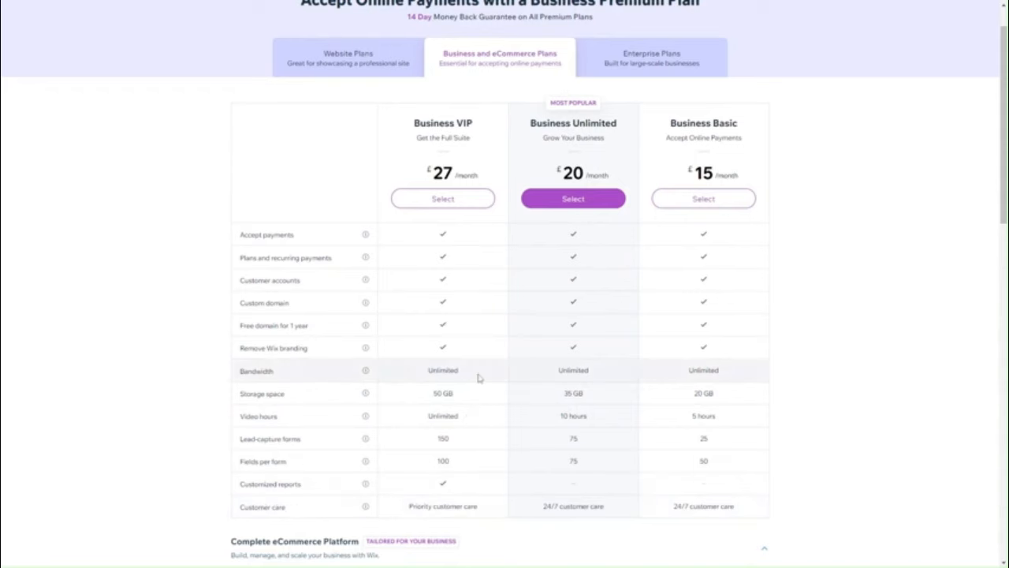
{"action": "scroll", "coordinate": [477, 377], "scroll_direction": "up", "scroll_amount": 1}
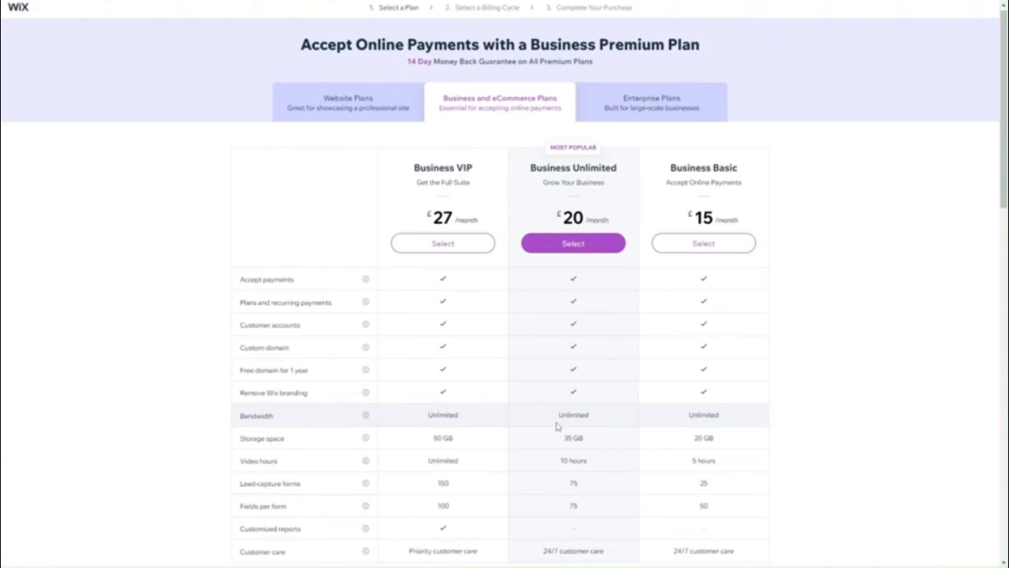
{"action": "scroll", "coordinate": [513, 344], "scroll_direction": "down", "scroll_amount": 5}
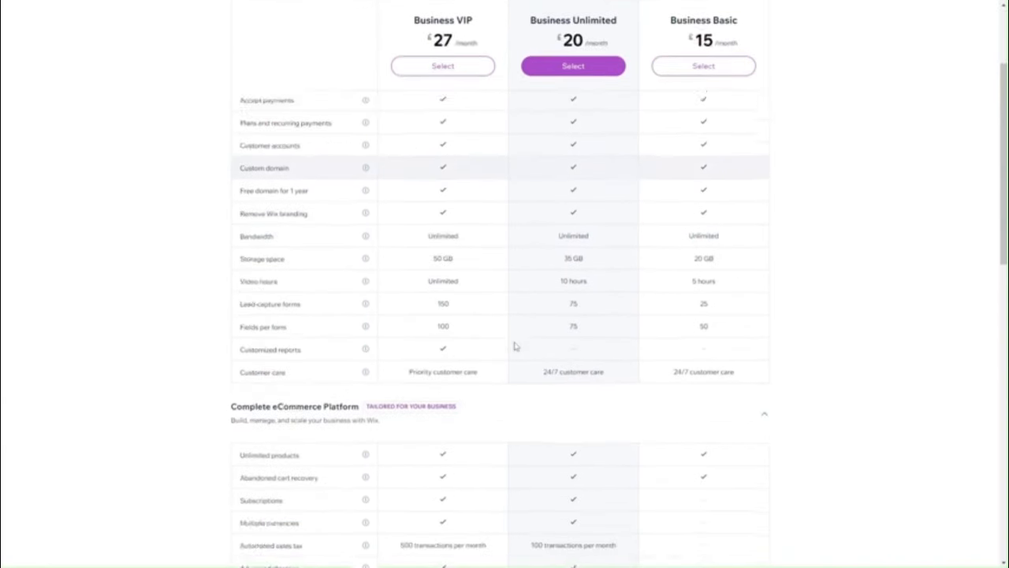
{"action": "scroll", "coordinate": [513, 344], "scroll_direction": "down", "scroll_amount": 2}
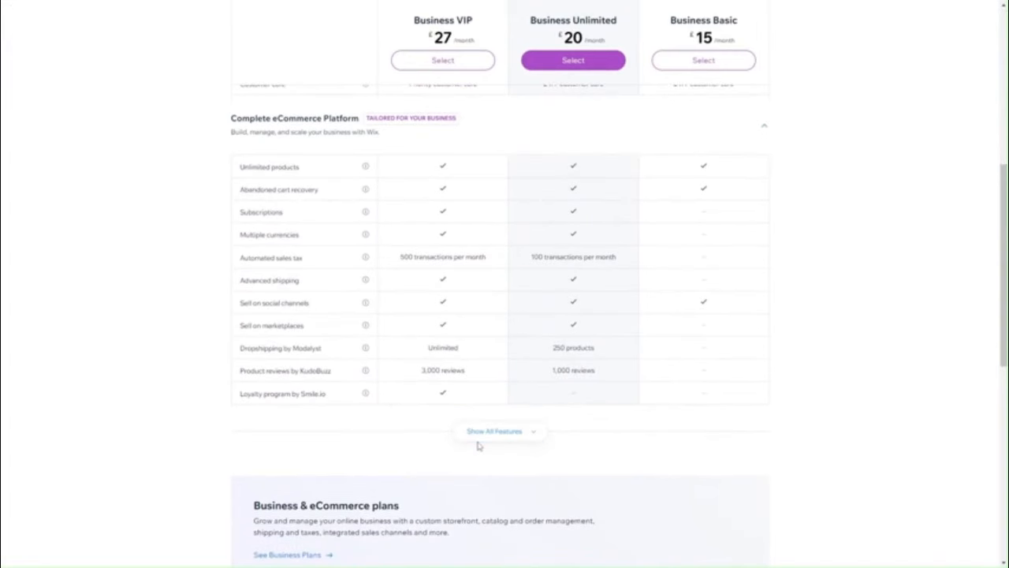
{"action": "left_click", "coordinate": [482, 432]}
{"action": "scroll", "coordinate": [482, 436], "scroll_direction": "down", "scroll_amount": 12}
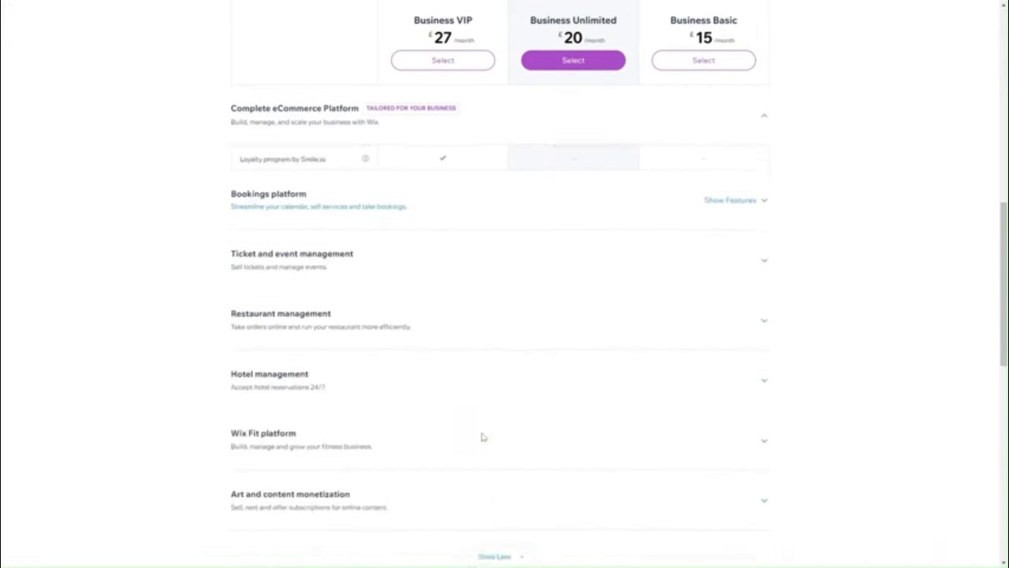
{"action": "scroll", "coordinate": [483, 437], "scroll_direction": "up", "scroll_amount": 15}
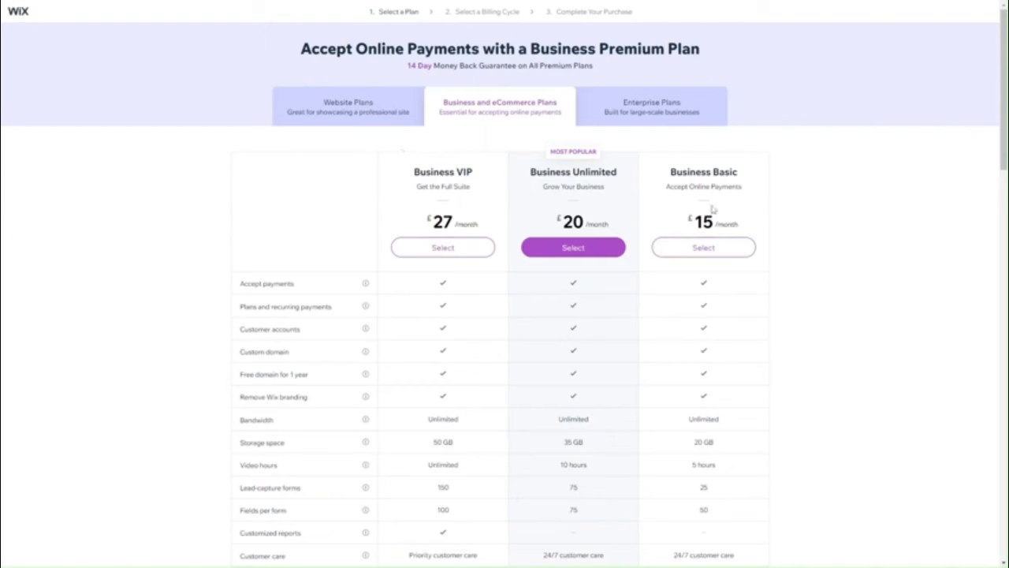
- View the Business Basic plan's billing cycles, and revisit the Website Plans and the Business and eCommerce Plans
{"action": "left_click", "coordinate": [703, 247]}
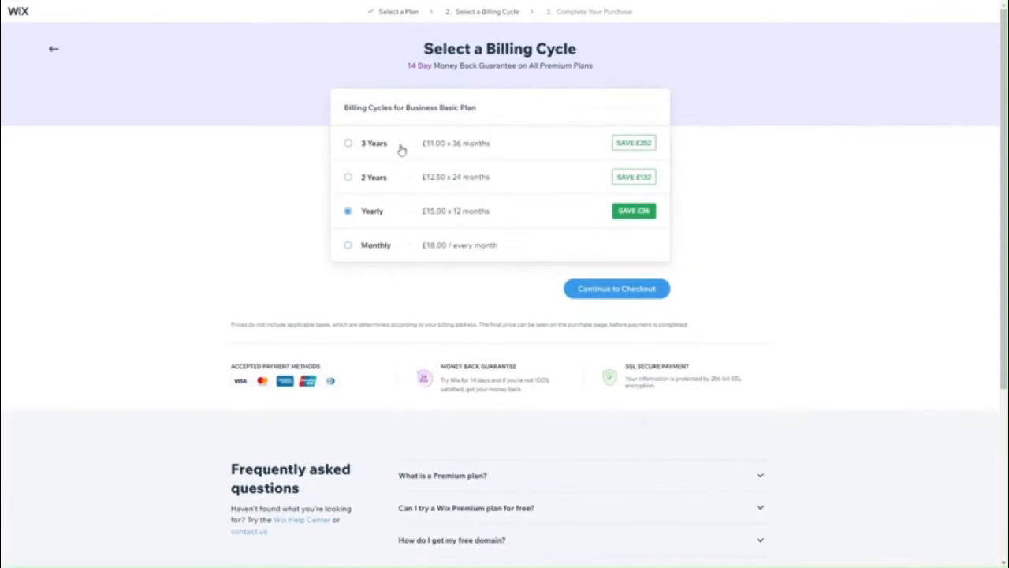
{"action": "left_click", "coordinate": [369, 250]}
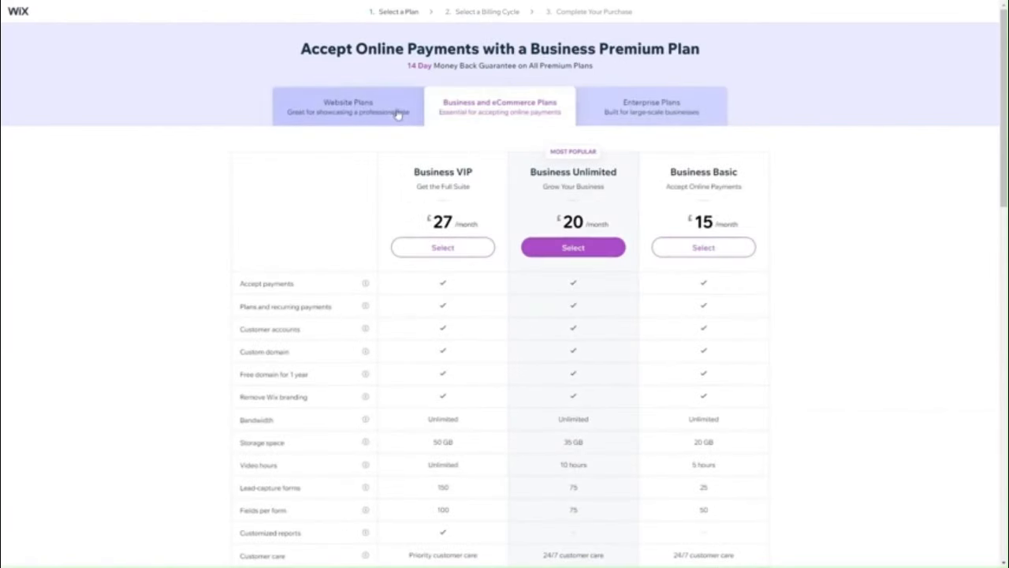
{"action": "left_click", "coordinate": [381, 111]}
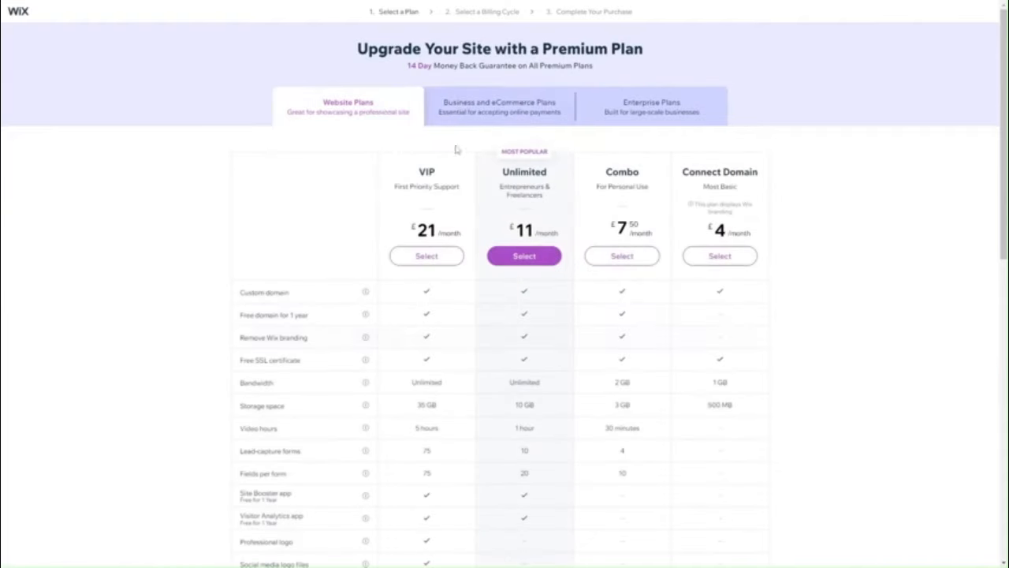
{"action": "left_click", "coordinate": [469, 115]}
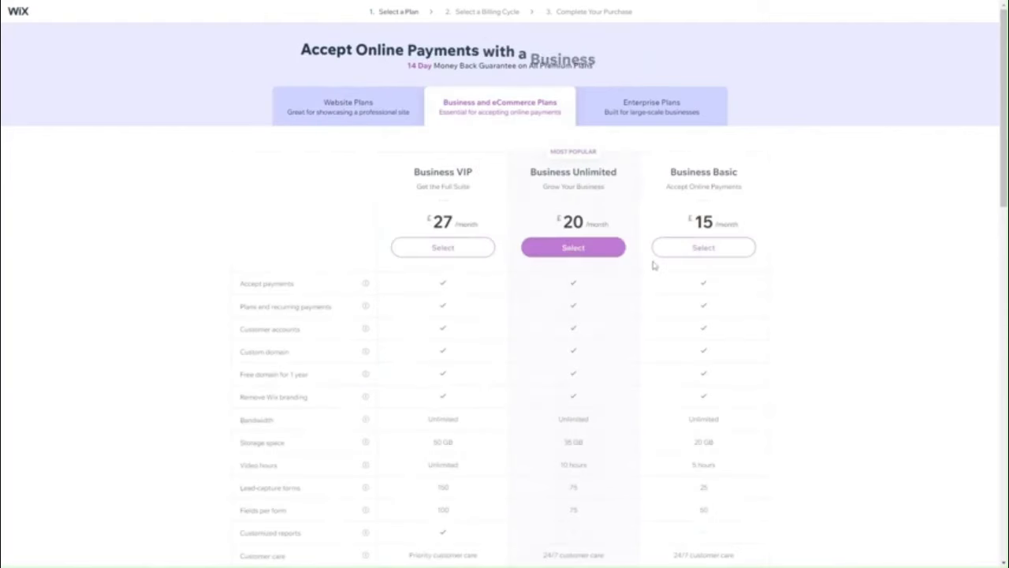
- Select the Business Basic plan with yearly billing and proceed to the credit card payment form
{"action": "left_click", "coordinate": [695, 247]}
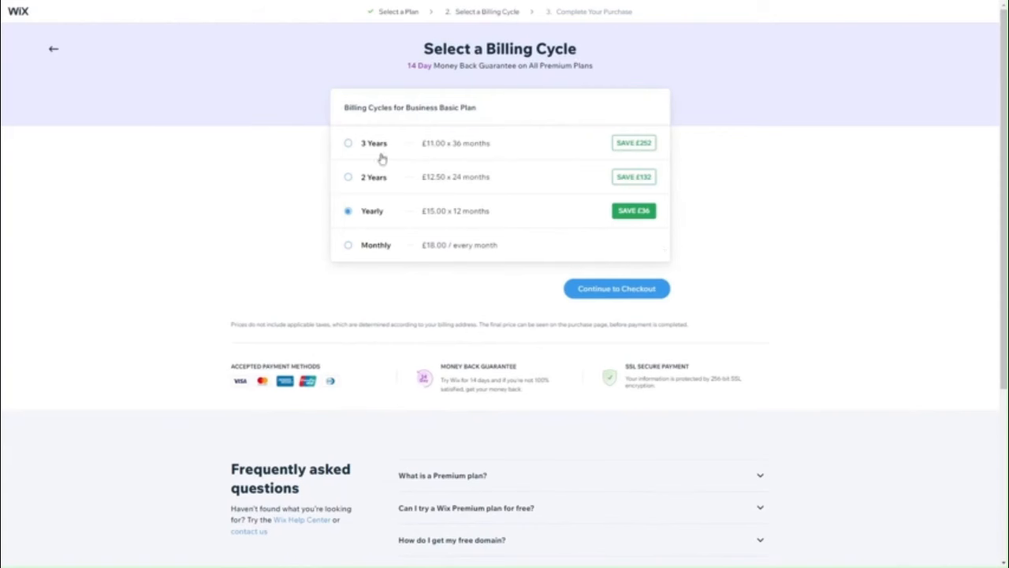
{"action": "left_click", "coordinate": [597, 293]}
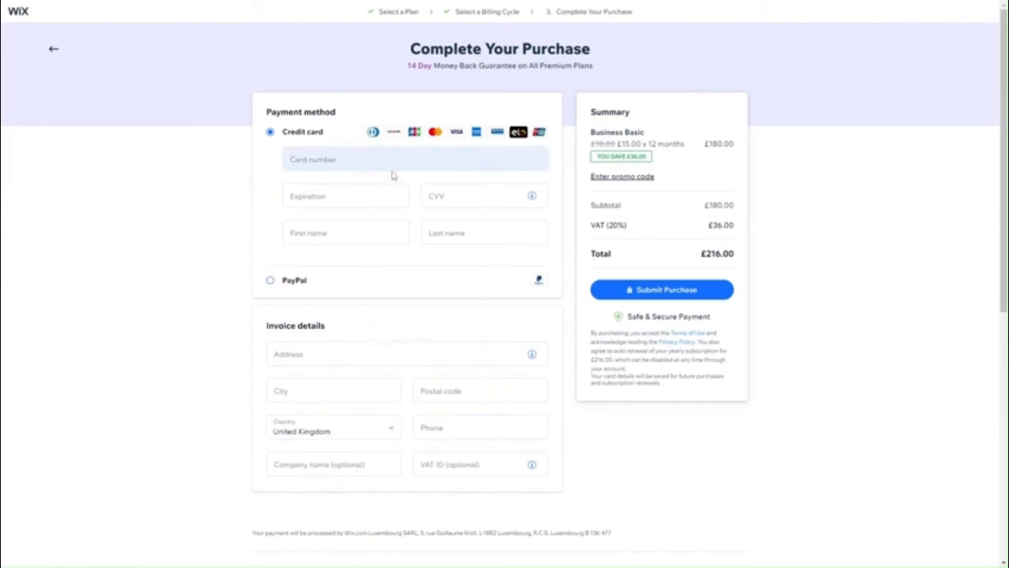
{"action": "left_click", "coordinate": [342, 157]}
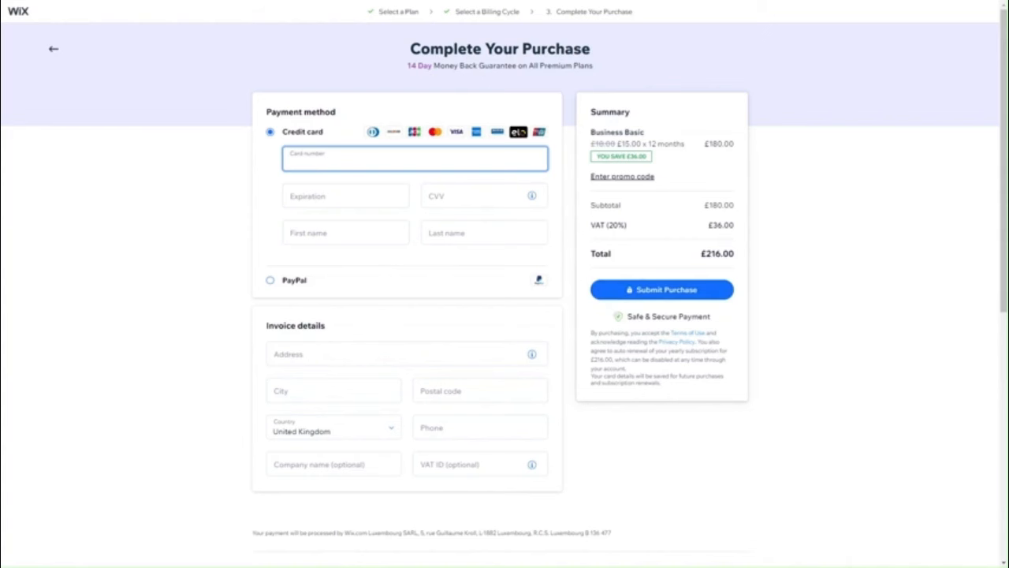
- Return to the site editor, dismiss the publishing confirmation, and switch to the home page
{"action": "key", "text": "F11"}
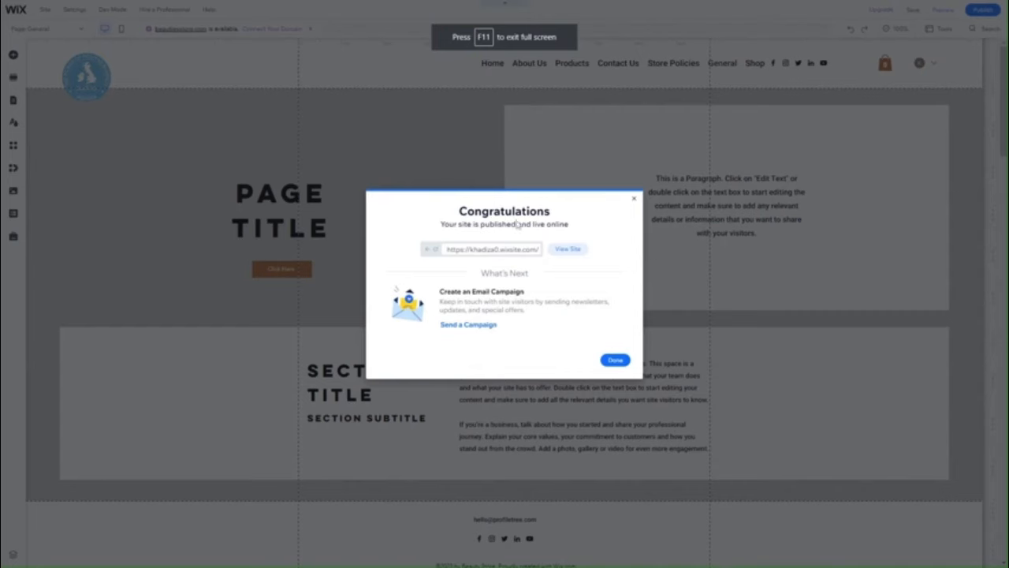
{"action": "left_click", "coordinate": [635, 199]}
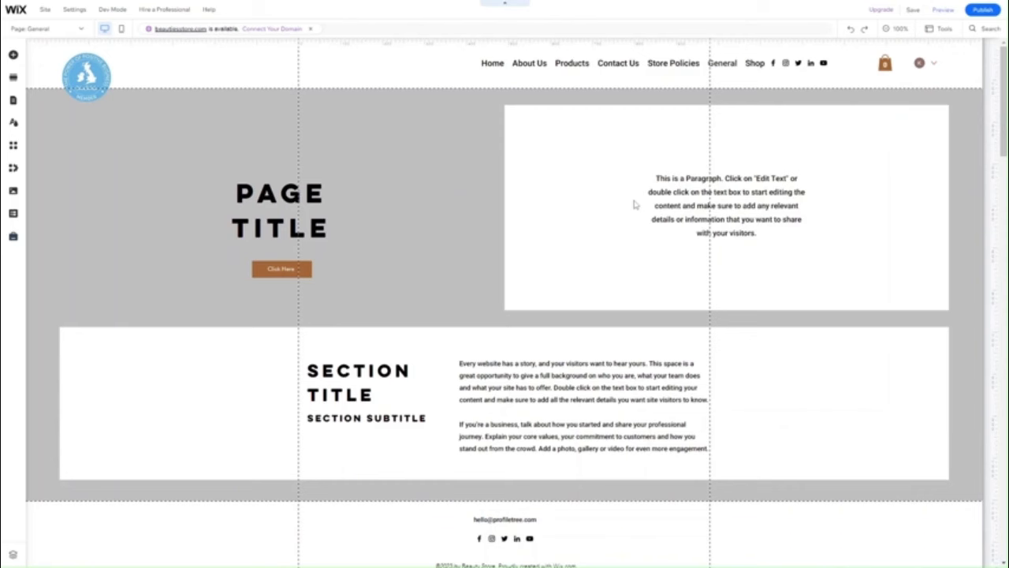
{"action": "left_click", "coordinate": [516, 157]}
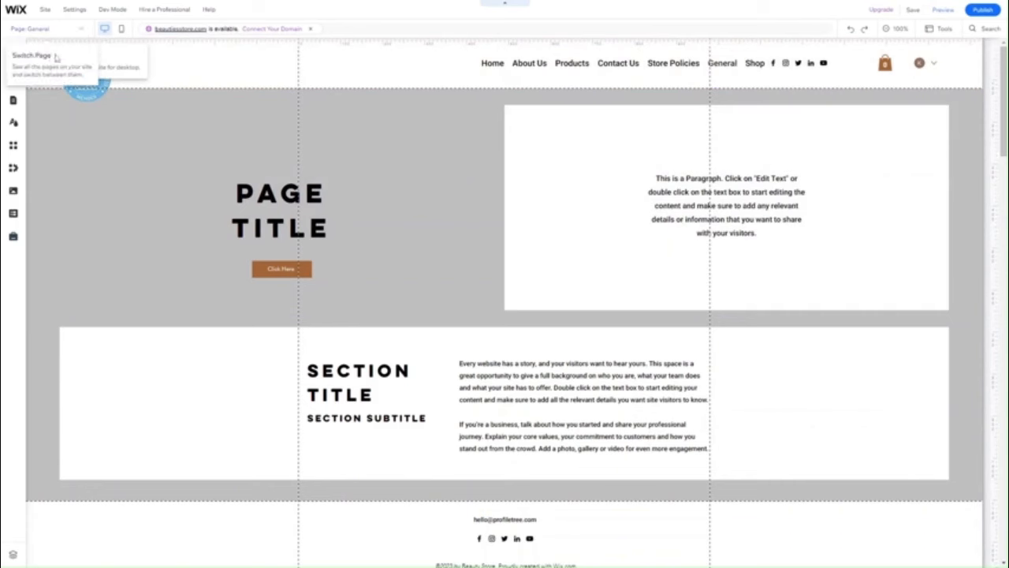
{"action": "left_click", "coordinate": [35, 30]}
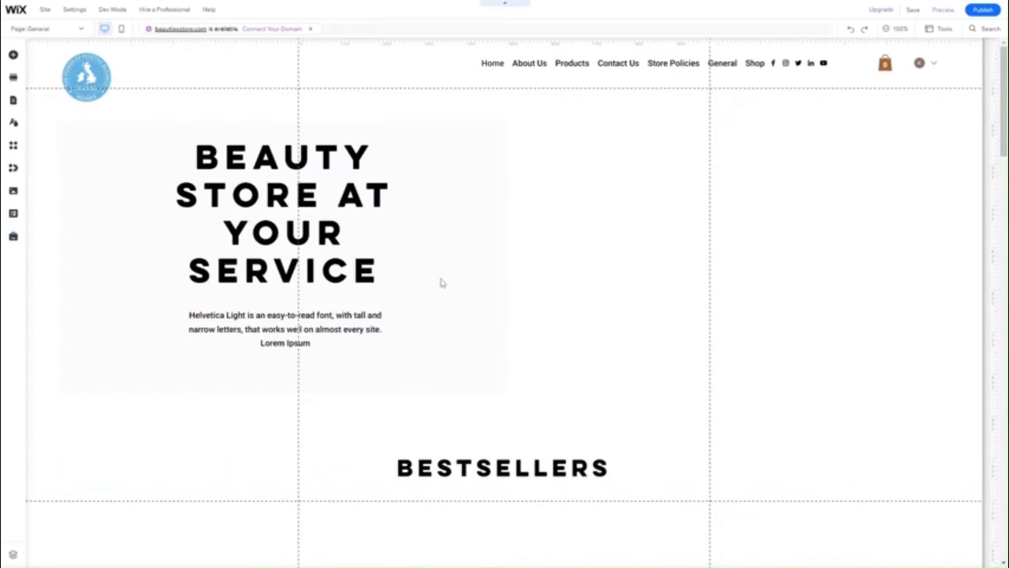
{"action": "scroll", "coordinate": [452, 383], "scroll_direction": "down", "scroll_amount": 6}
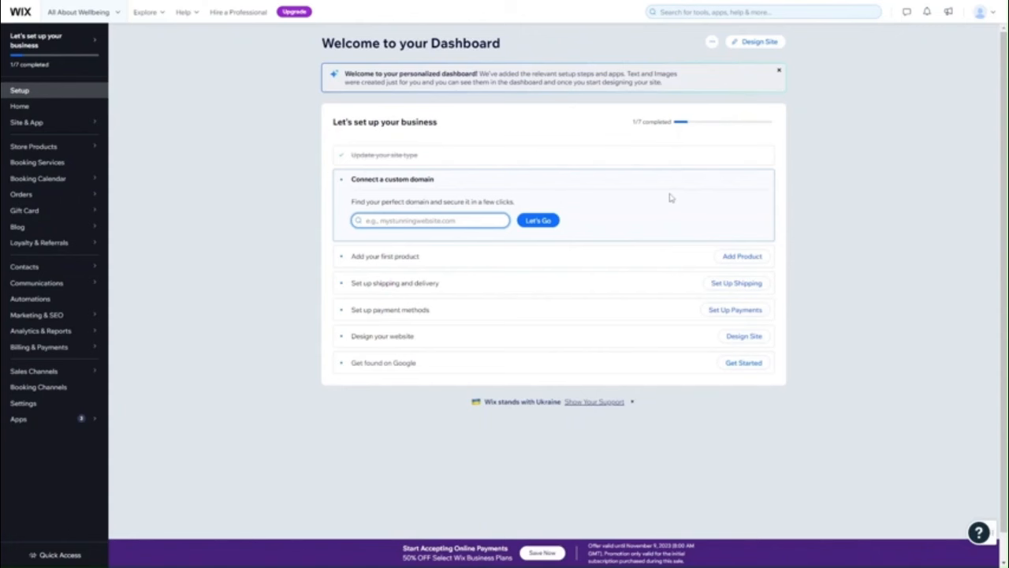
- Open the product list of the All About Wellbeing store and start a new physical product
{"action": "mouse_move", "coordinate": [41, 151]}
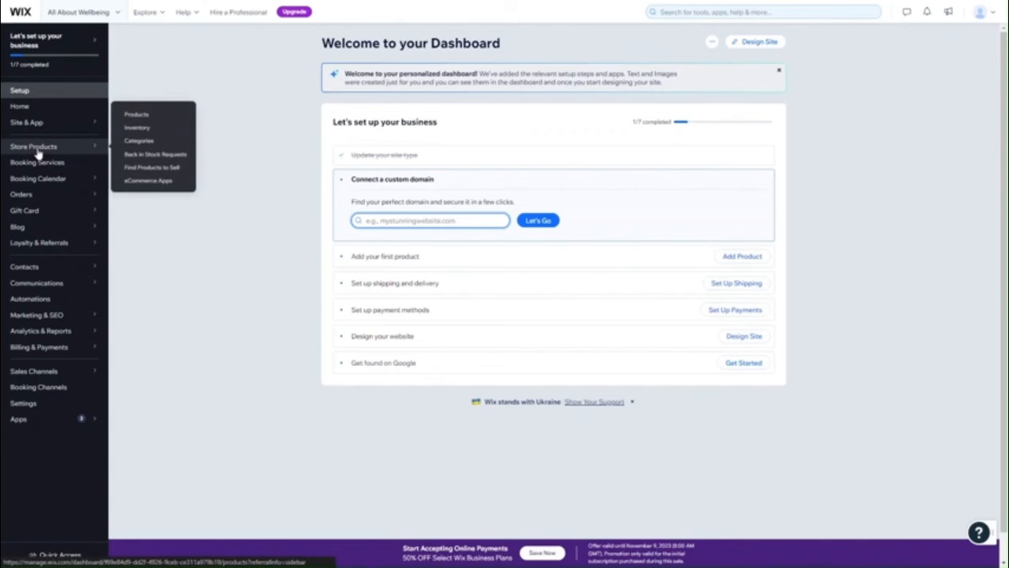
{"action": "left_click", "coordinate": [36, 147]}
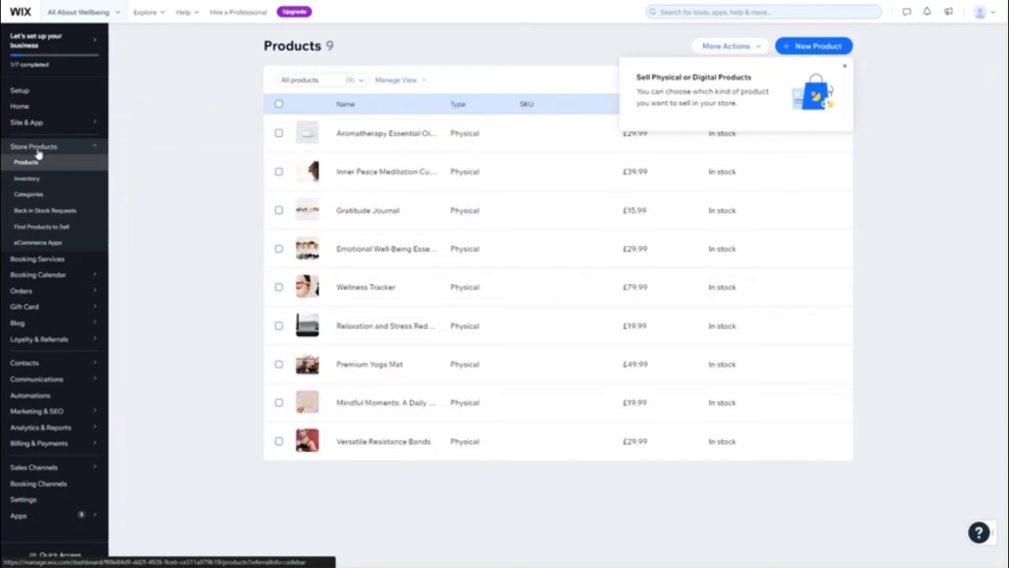
{"action": "left_click", "coordinate": [845, 68]}
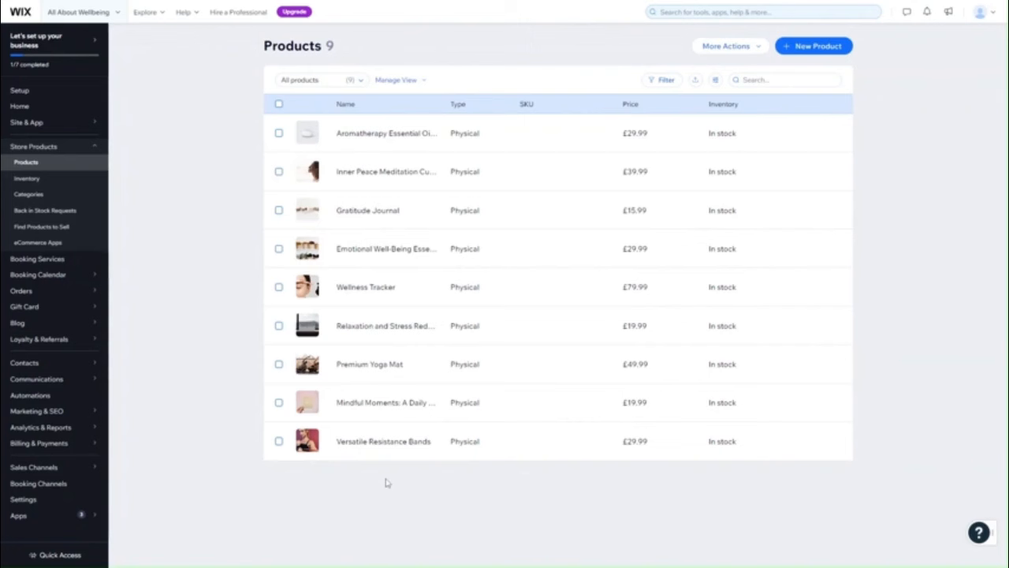
{"action": "left_click", "coordinate": [796, 50]}
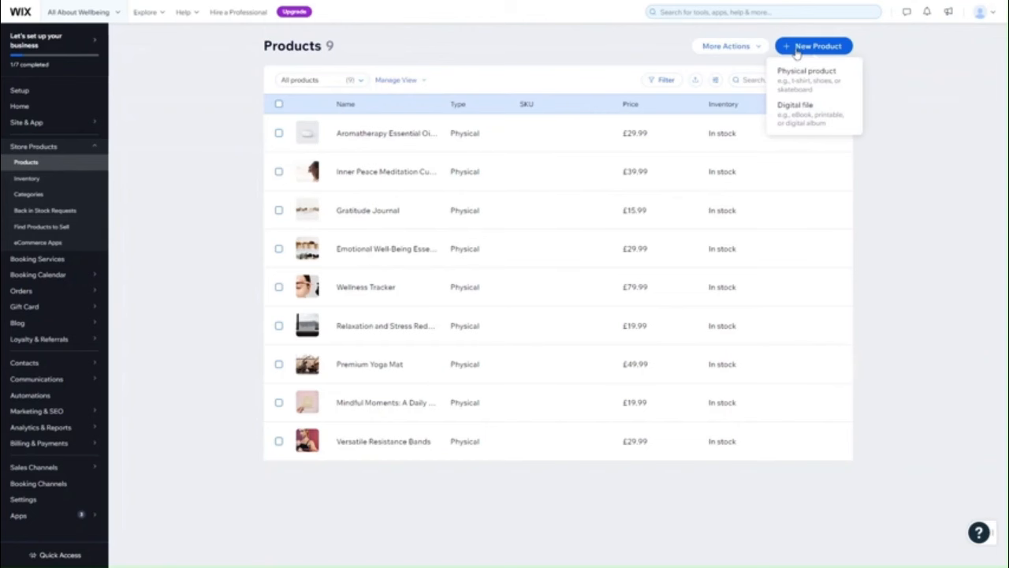
{"action": "left_click", "coordinate": [819, 89]}
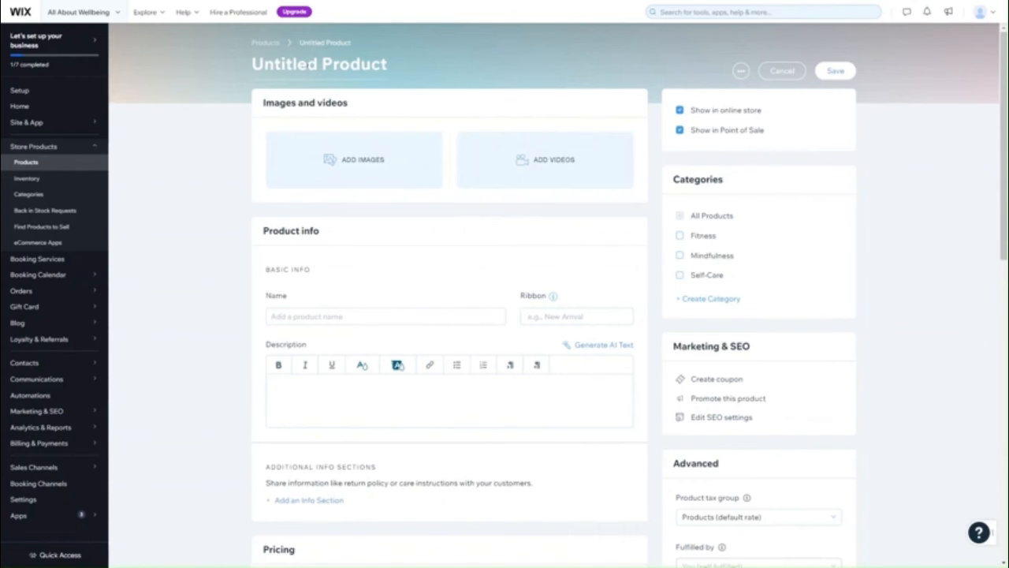
- Name the new product "Relaxing Lavender Bath Salts"
{"action": "left_click", "coordinate": [382, 63]}
{"action": "type", "text": "Rela"}
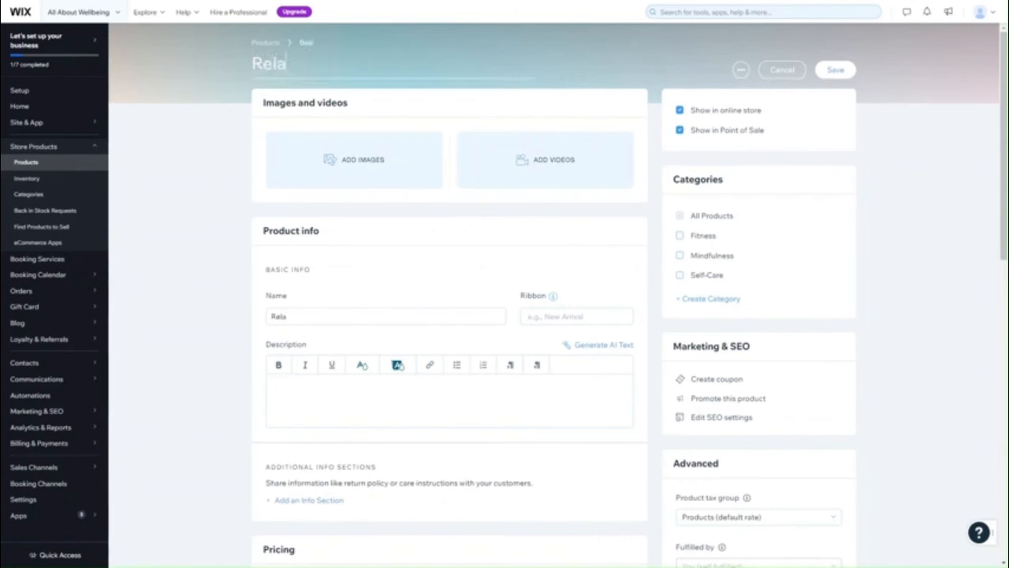
{"action": "type", "text": "xing Lave"}
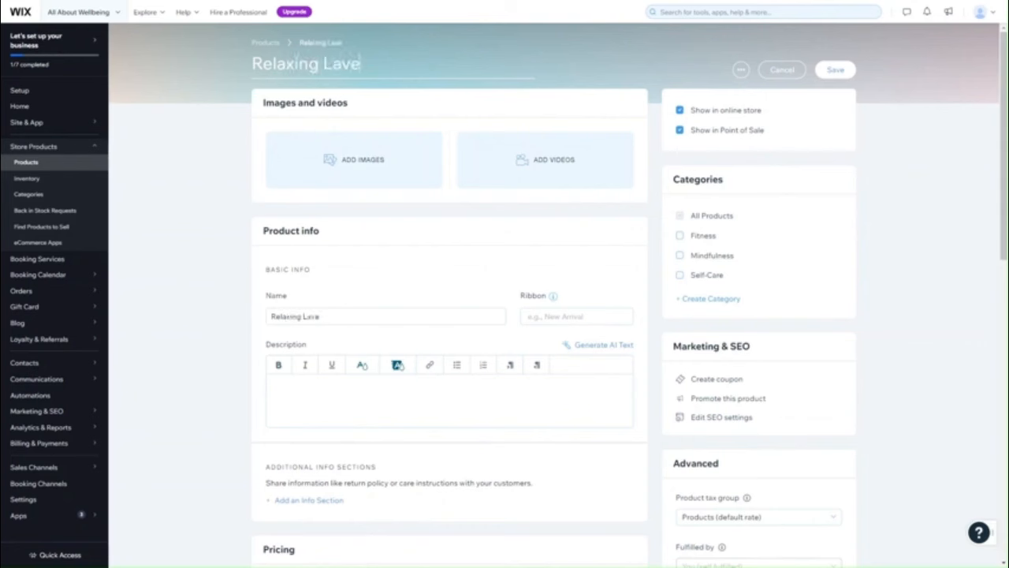
{"action": "type", "text": "nder Bath"}
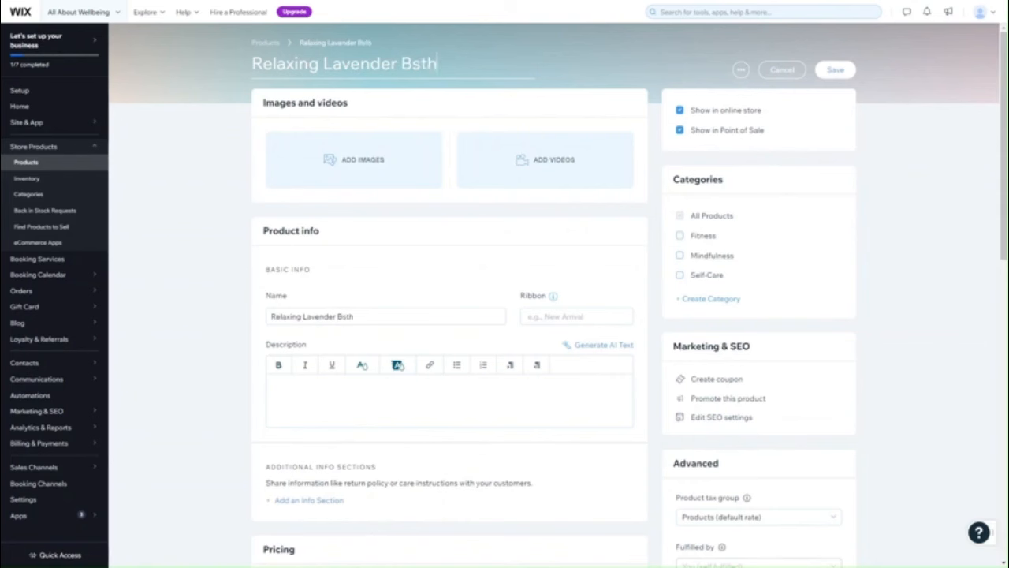
{"action": "key", "text": "BackSpace"}
{"action": "key", "text": "BackSpace"}
{"action": "type", "text": "th Salts"}
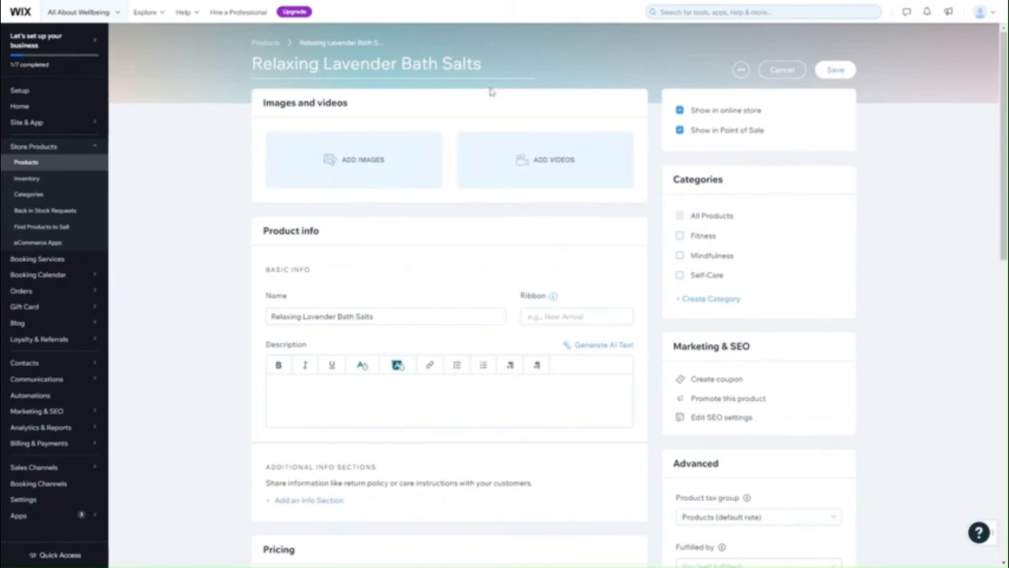
{"action": "left_click", "coordinate": [229, 164]}
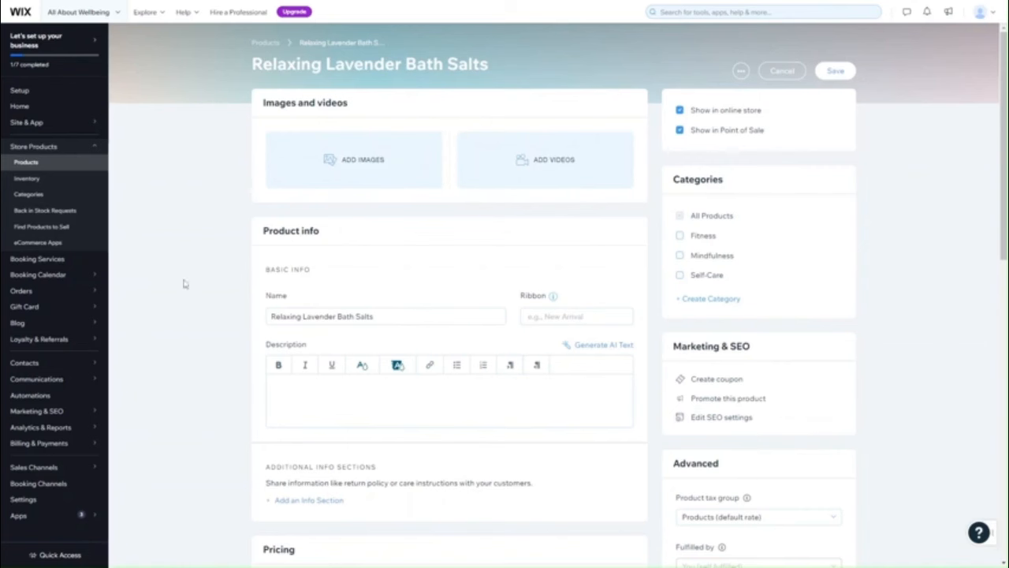
- Search the Media from Wix library for "bath salts" and add the image of three loose salt piles to the product
{"action": "left_click", "coordinate": [351, 172]}
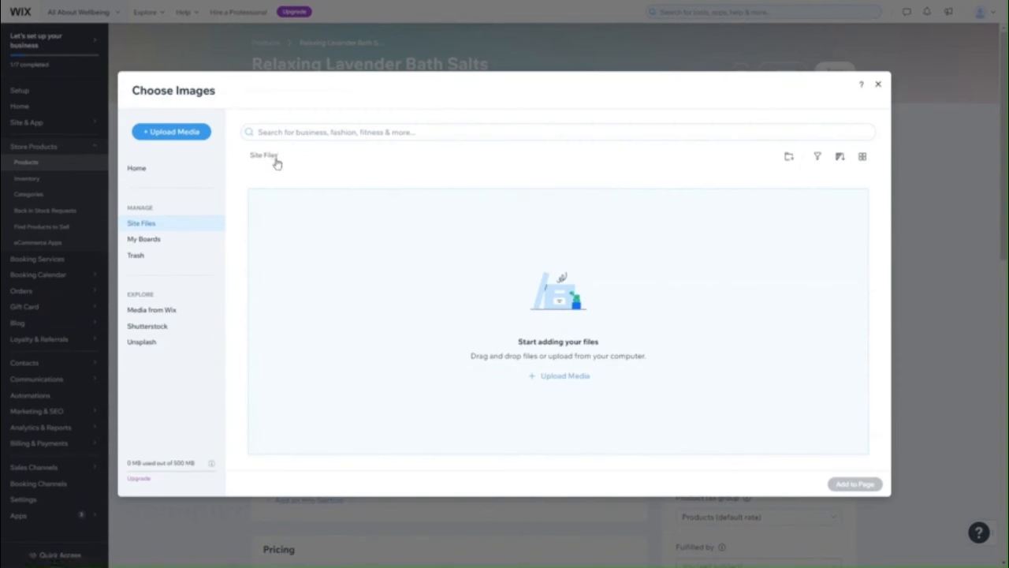
{"action": "left_click", "coordinate": [149, 312]}
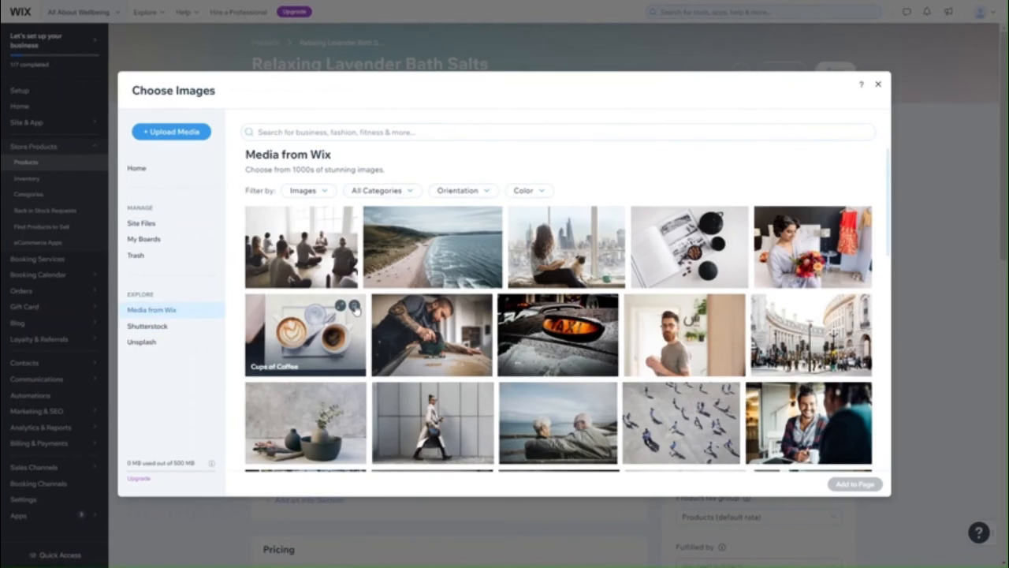
{"action": "left_click", "coordinate": [387, 134]}
{"action": "type", "text": "b"}
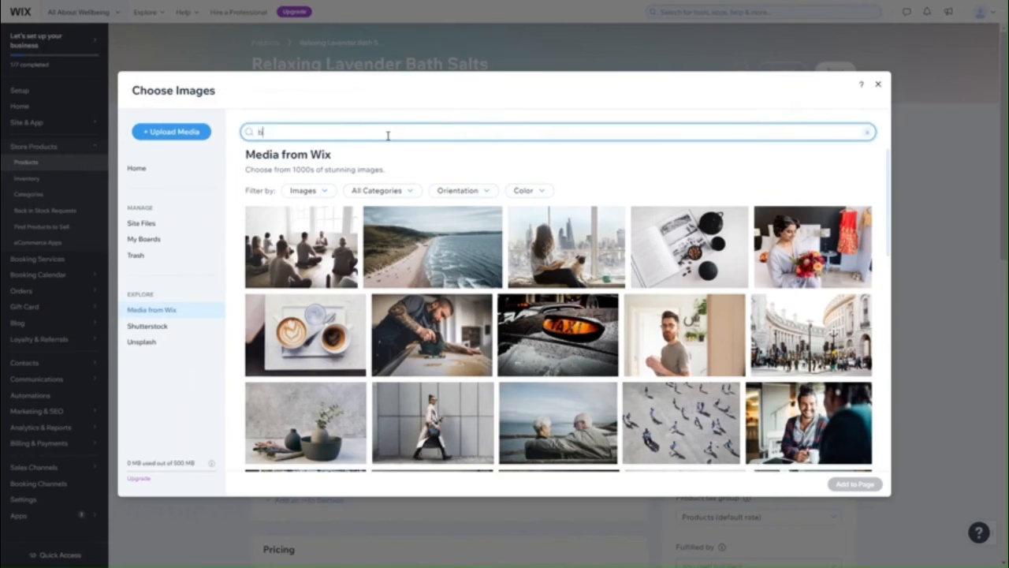
{"action": "type", "text": "ath salts"}
{"action": "key", "text": "Return"}
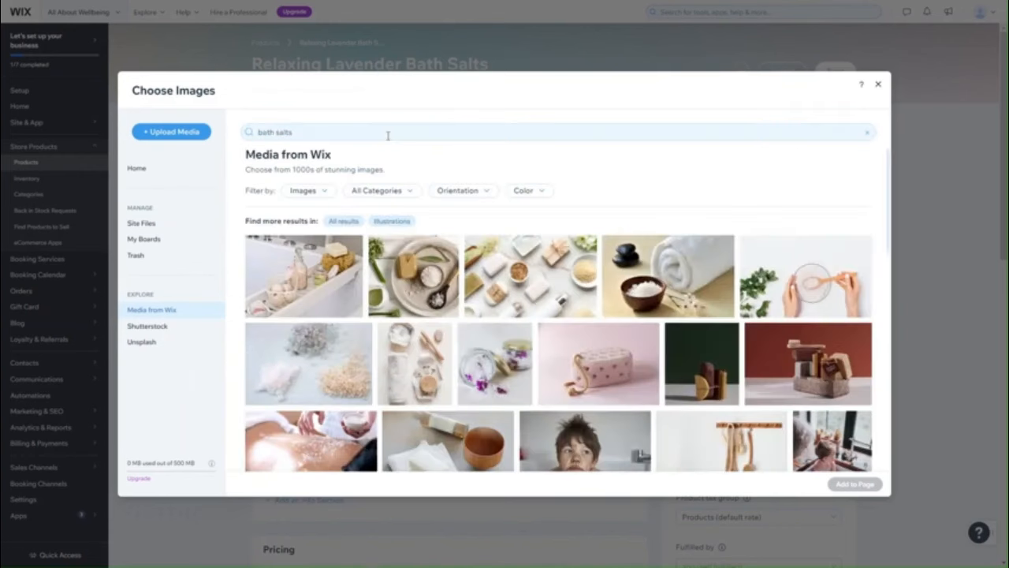
{"action": "left_click", "coordinate": [309, 364]}
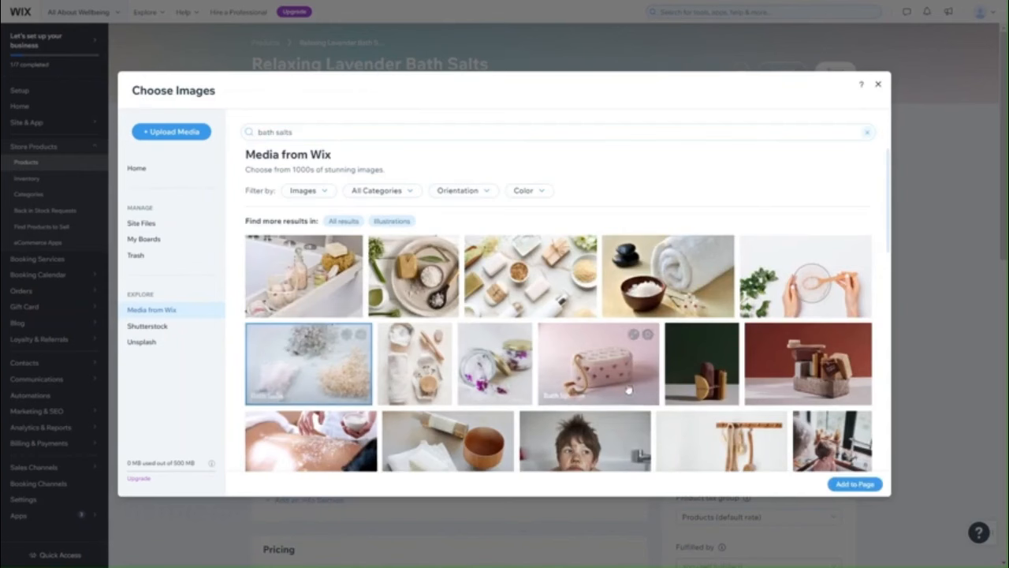
{"action": "left_click", "coordinate": [858, 484]}
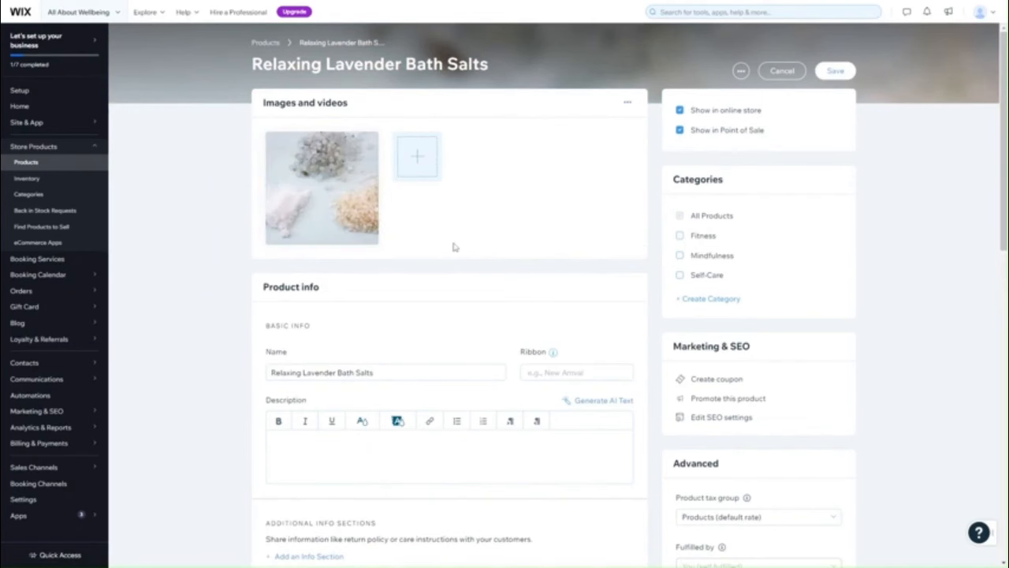
- Read the help article on how product ribbons look in the store
{"action": "scroll", "coordinate": [454, 247], "scroll_direction": "down", "scroll_amount": 2}
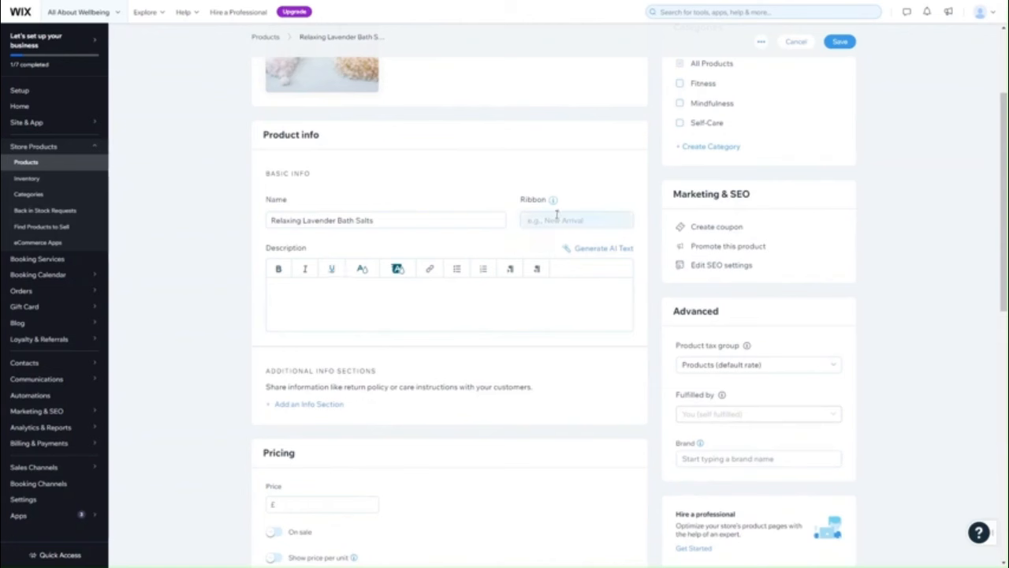
{"action": "mouse_move", "coordinate": [554, 202]}
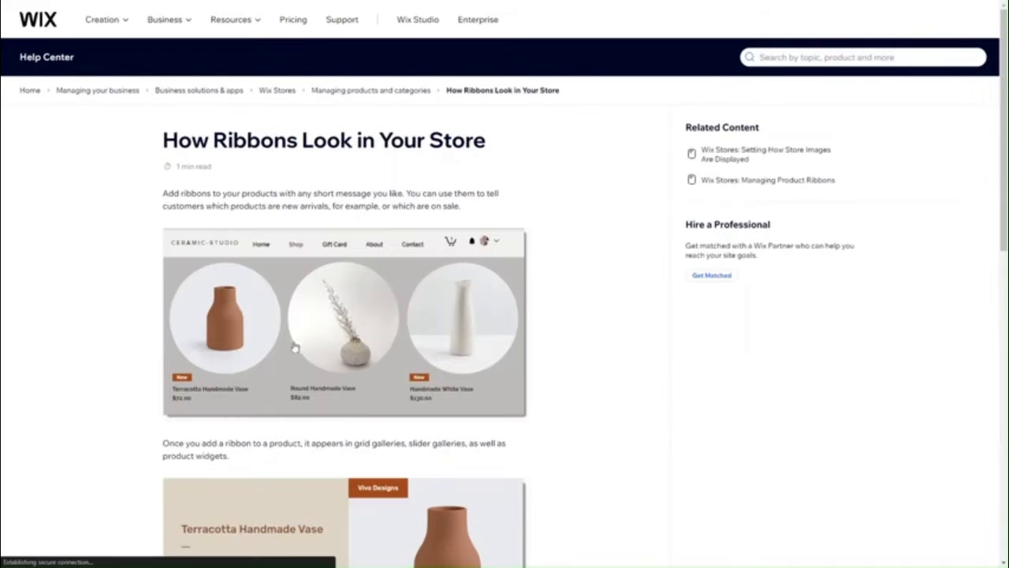
{"action": "scroll", "coordinate": [219, 394], "scroll_direction": "down", "scroll_amount": 1}
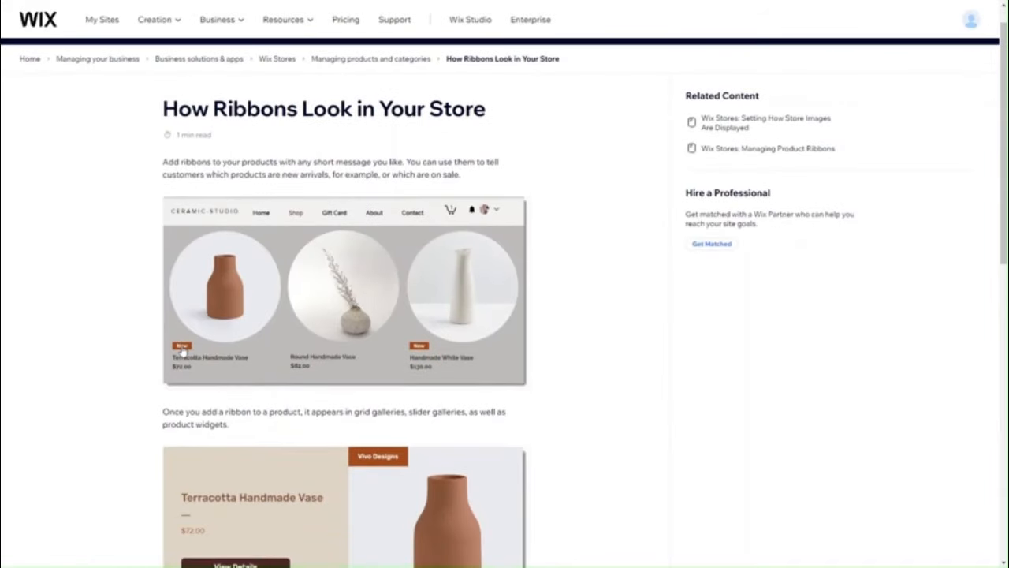
{"action": "scroll", "coordinate": [406, 339], "scroll_direction": "down", "scroll_amount": 2}
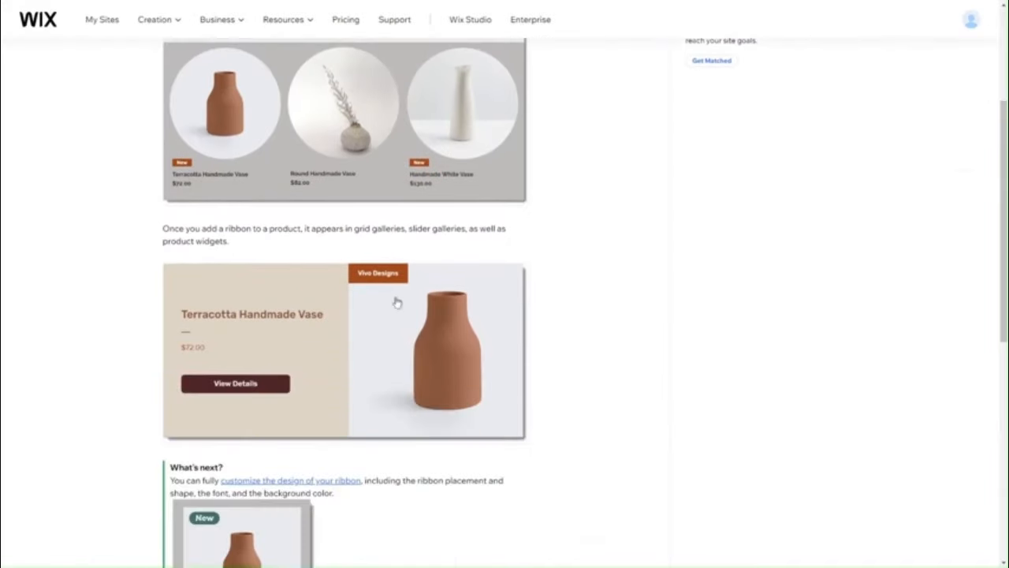
{"action": "scroll", "coordinate": [389, 349], "scroll_direction": "down", "scroll_amount": 2}
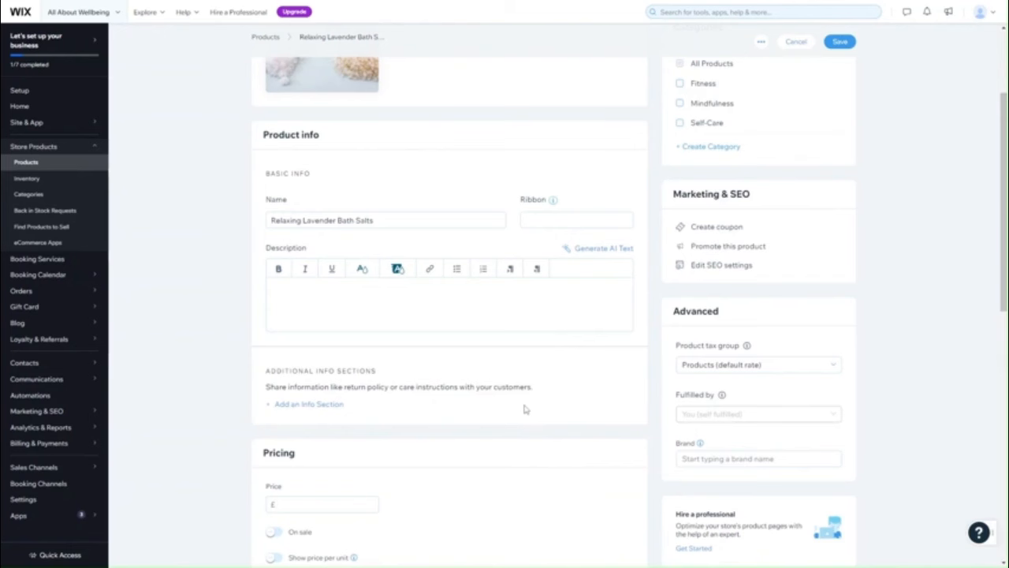
- Start AI text generation for the product description and set the business type to "Wellbeing"
{"action": "left_click", "coordinate": [441, 310]}
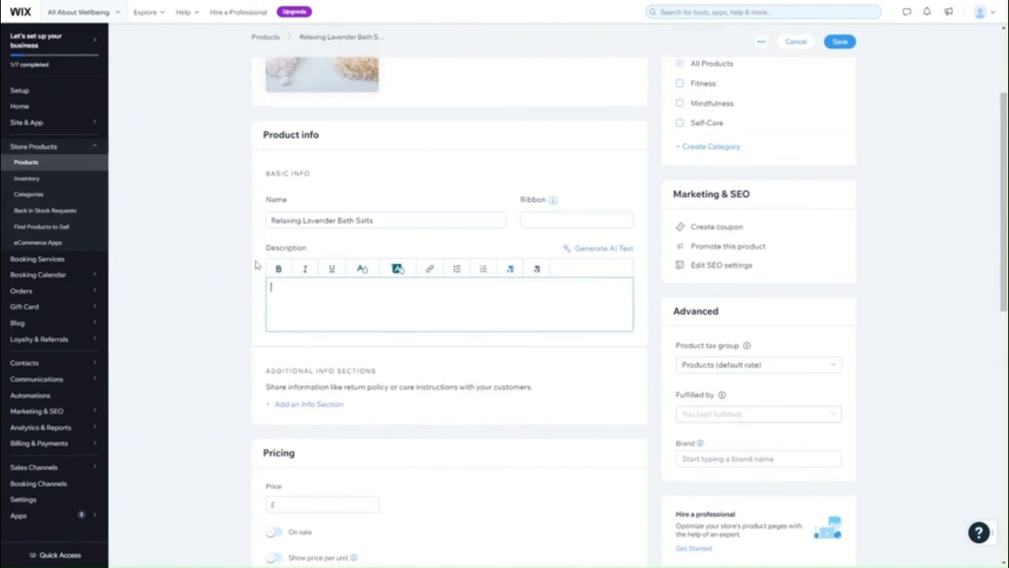
{"action": "scroll", "coordinate": [314, 189], "scroll_direction": "up", "scroll_amount": 2}
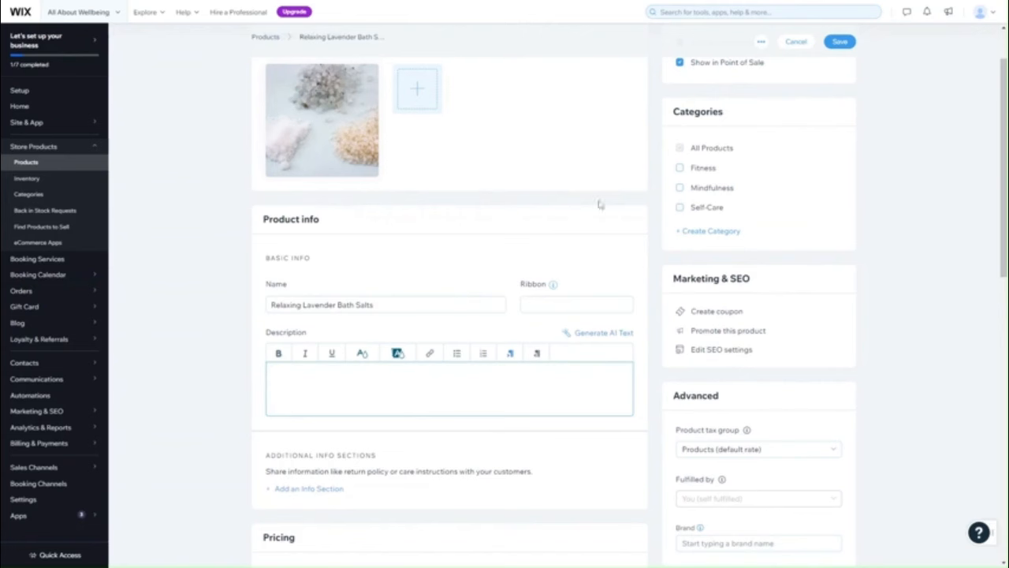
{"action": "left_click", "coordinate": [590, 334]}
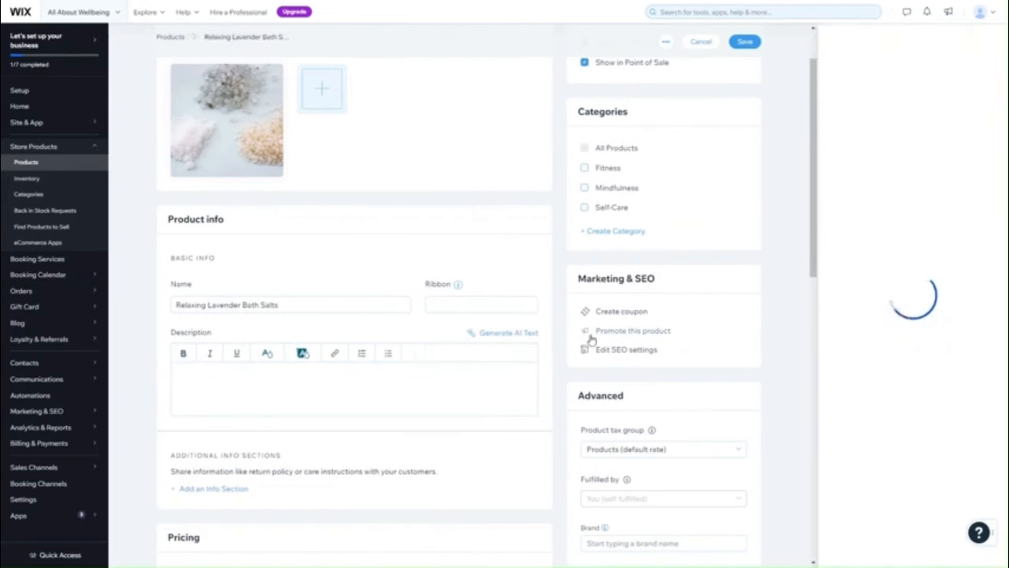
{"action": "left_click", "coordinate": [891, 122]}
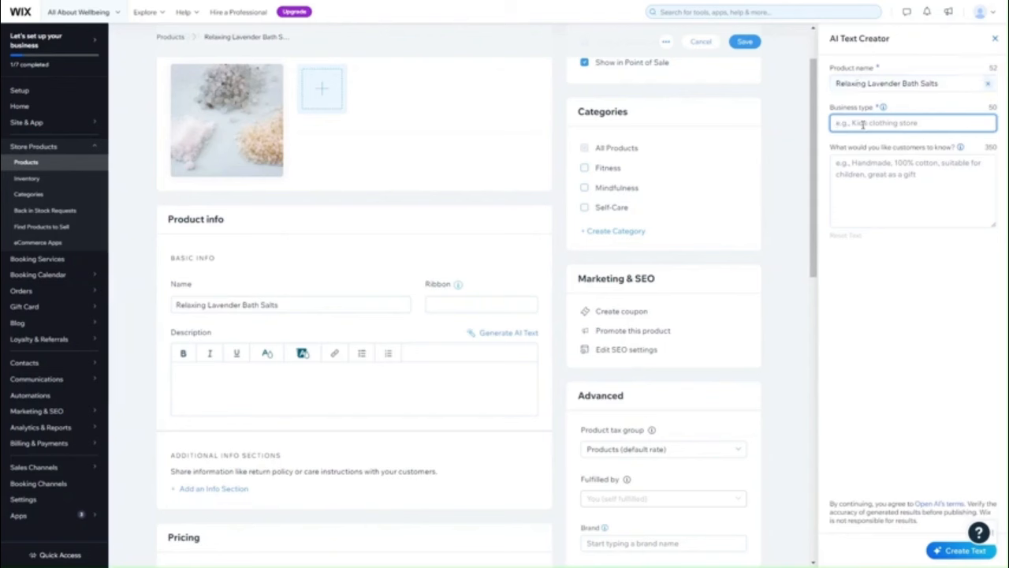
{"action": "type", "text": "Wellbeing"}
- Enter "lavender scented bath salts. Improves wellbeing. Calming" as what customers should know and generate the description texts
{"action": "left_click", "coordinate": [896, 192]}
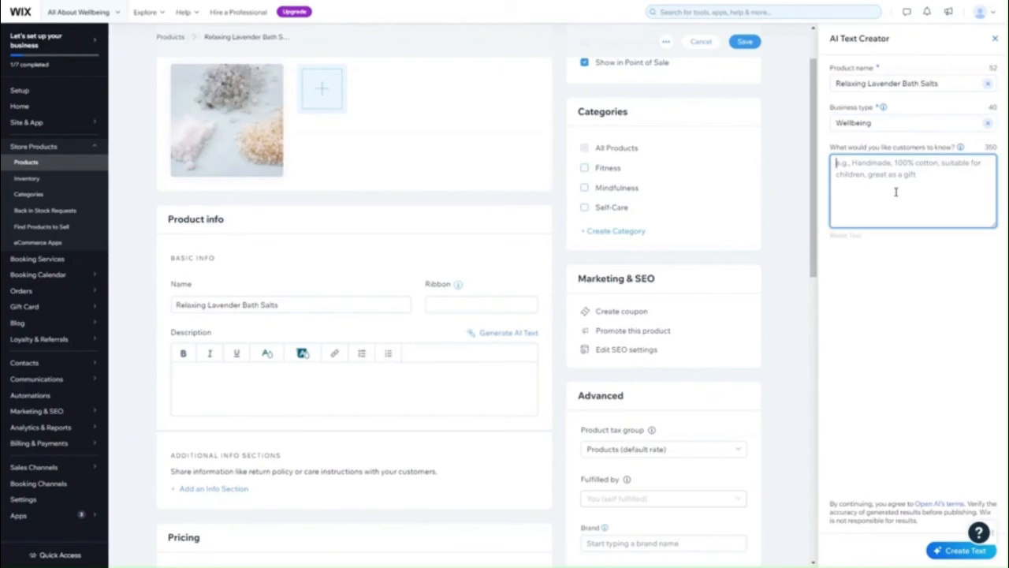
{"action": "type", "text": "laven"}
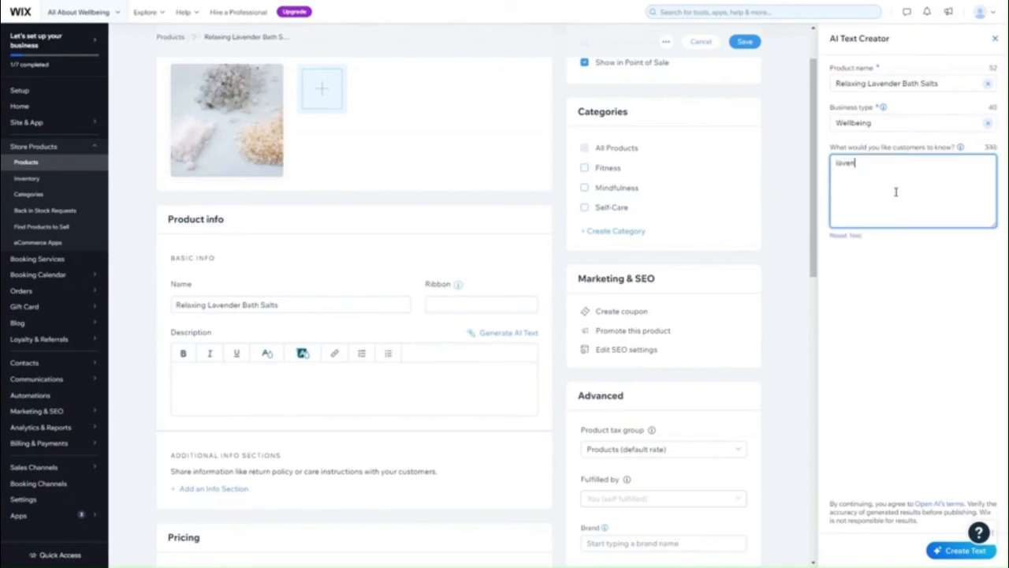
{"action": "type", "text": "der scented, bath salts"}
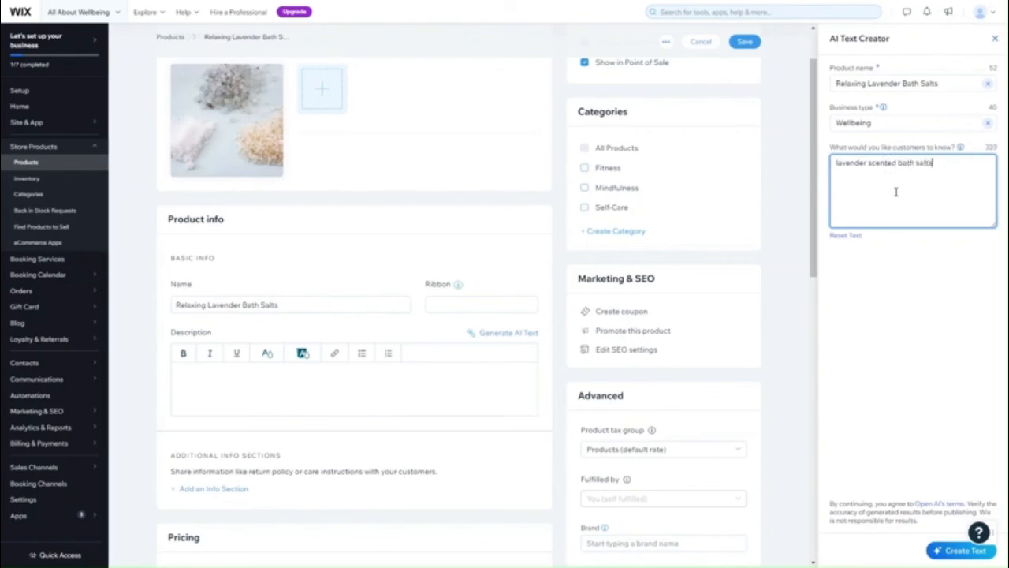
{"action": "type", "text": ", Improve"}
{"action": "key", "text": "BackSpace"}
{"action": "key", "text": "BackSpace"}
{"action": "key", "text": "BackSpace"}
{"action": "type", "text": "oves wellbeing. Calming."}
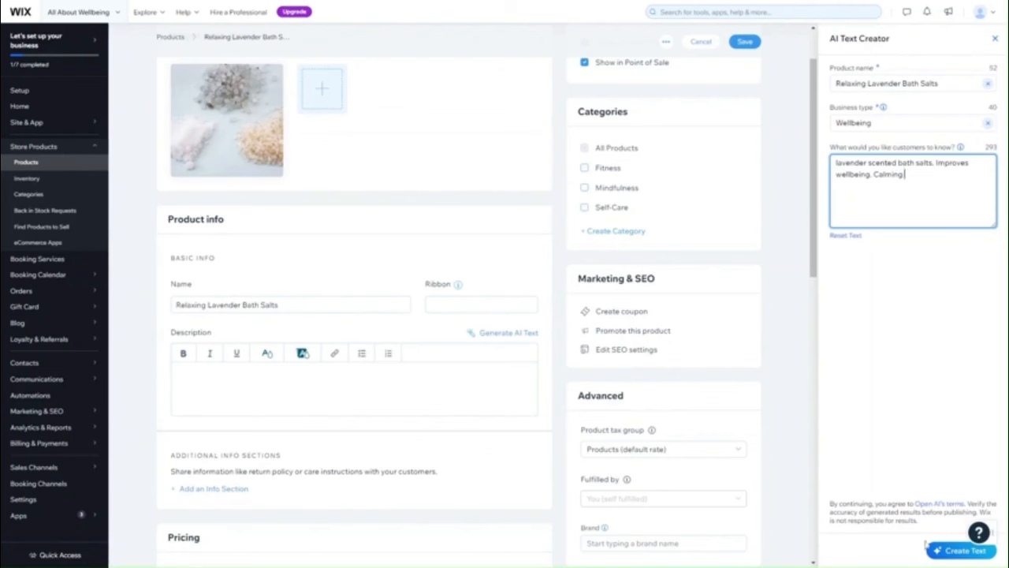
{"action": "left_click", "coordinate": [958, 551]}
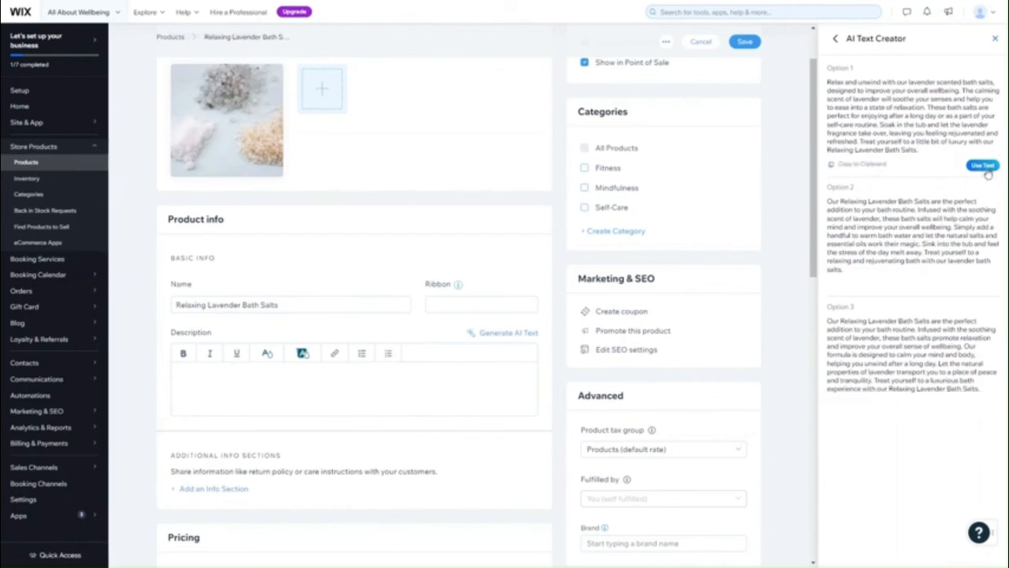
- Use the first generated text as the product description and close the AI Text Creator
{"action": "left_click", "coordinate": [984, 165]}
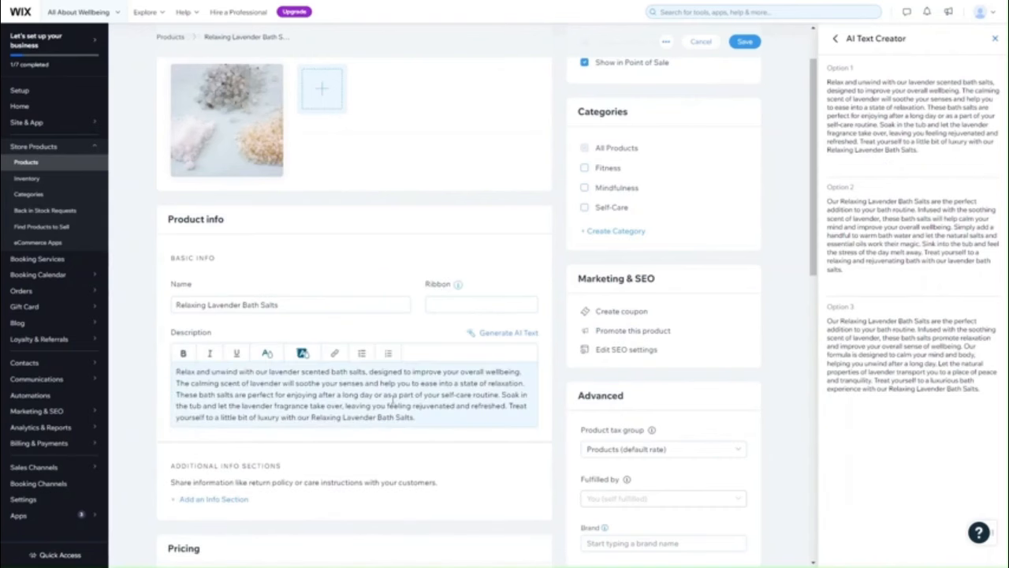
{"action": "scroll", "coordinate": [442, 414], "scroll_direction": "up", "scroll_amount": 1}
{"action": "scroll", "coordinate": [439, 408], "scroll_direction": "down", "scroll_amount": 1}
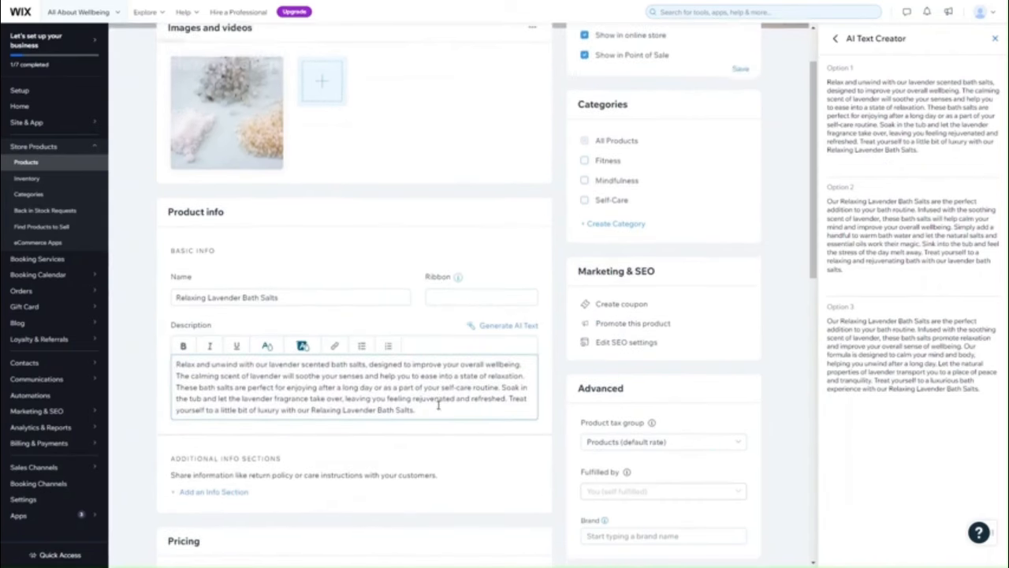
{"action": "left_click", "coordinate": [995, 38]}
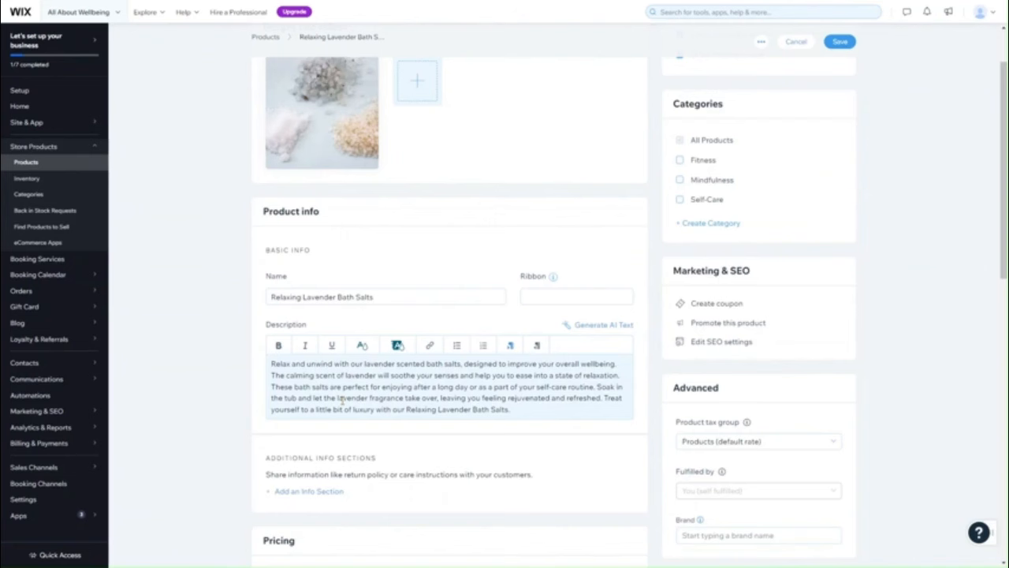
- Add a "How to use" info section explaining to dissolve 1-2 cups of salts in a warm bath and soak for 20-30 minutes
{"action": "scroll", "coordinate": [441, 355], "scroll_direction": "down", "scroll_amount": 3}
{"action": "scroll", "coordinate": [459, 341], "scroll_direction": "up", "scroll_amount": 1}
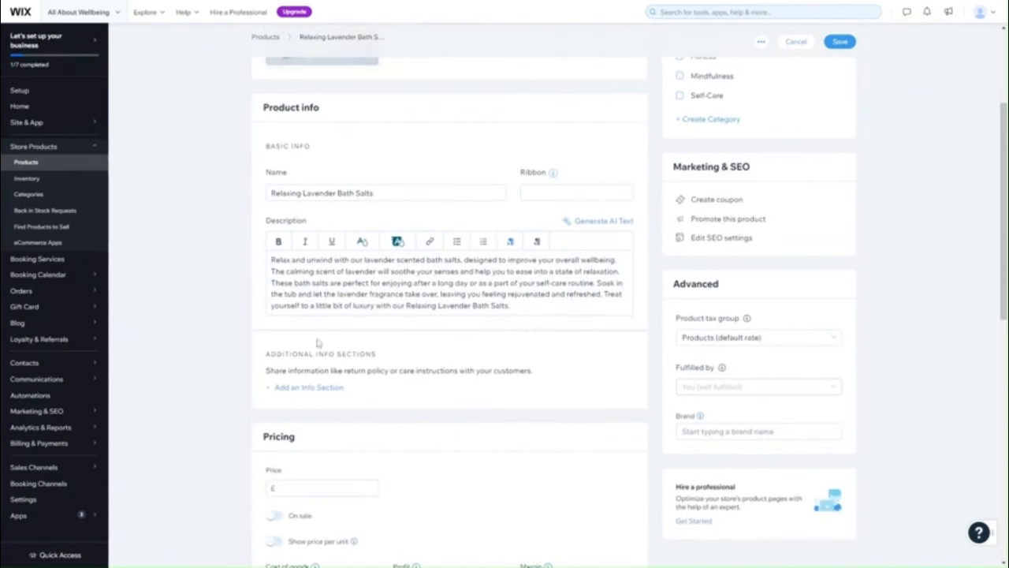
{"action": "scroll", "coordinate": [330, 353], "scroll_direction": "down", "scroll_amount": 1}
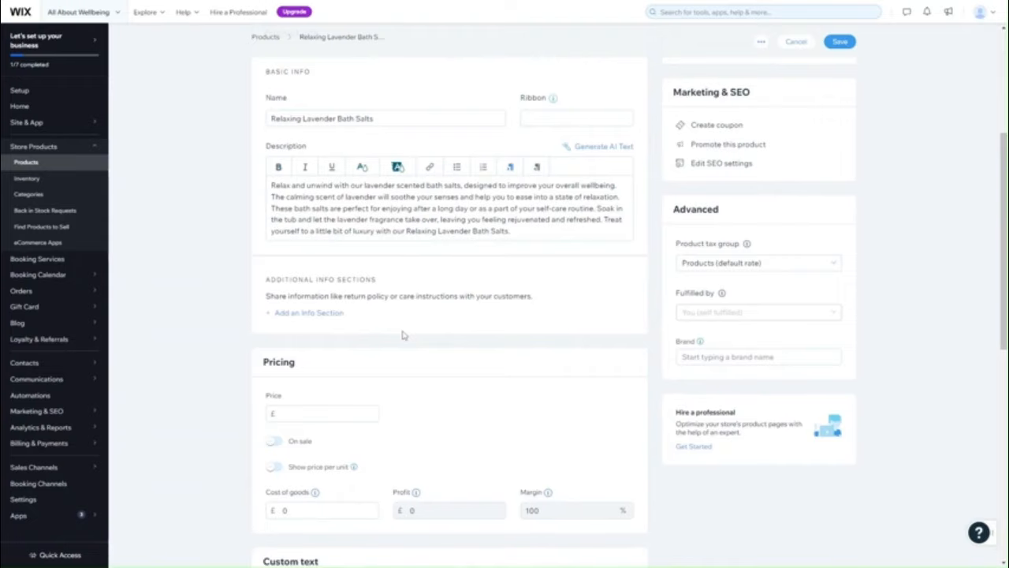
{"action": "scroll", "coordinate": [402, 335], "scroll_direction": "up", "scroll_amount": 3}
{"action": "scroll", "coordinate": [415, 329], "scroll_direction": "down", "scroll_amount": 3}
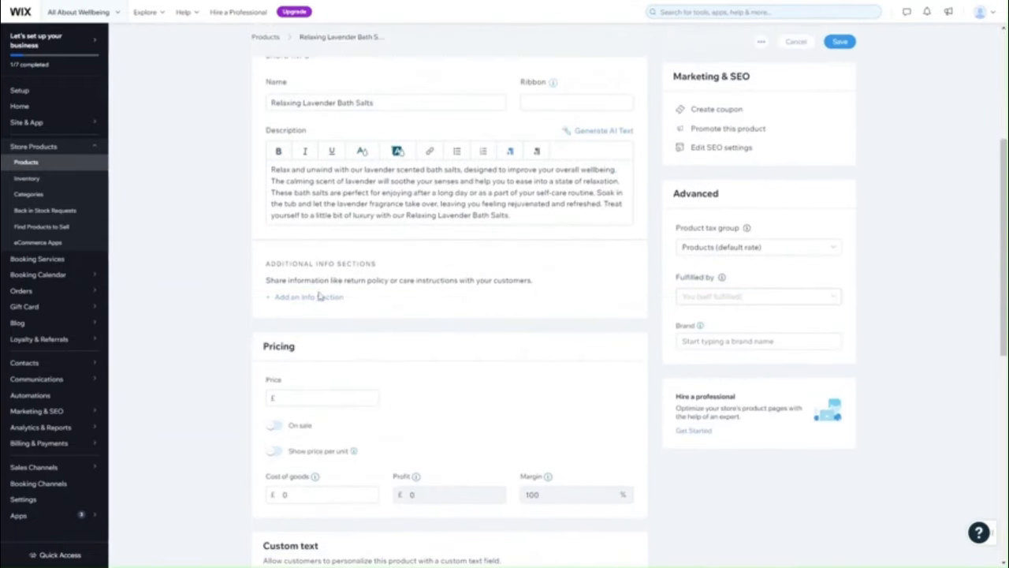
{"action": "left_click", "coordinate": [321, 297]}
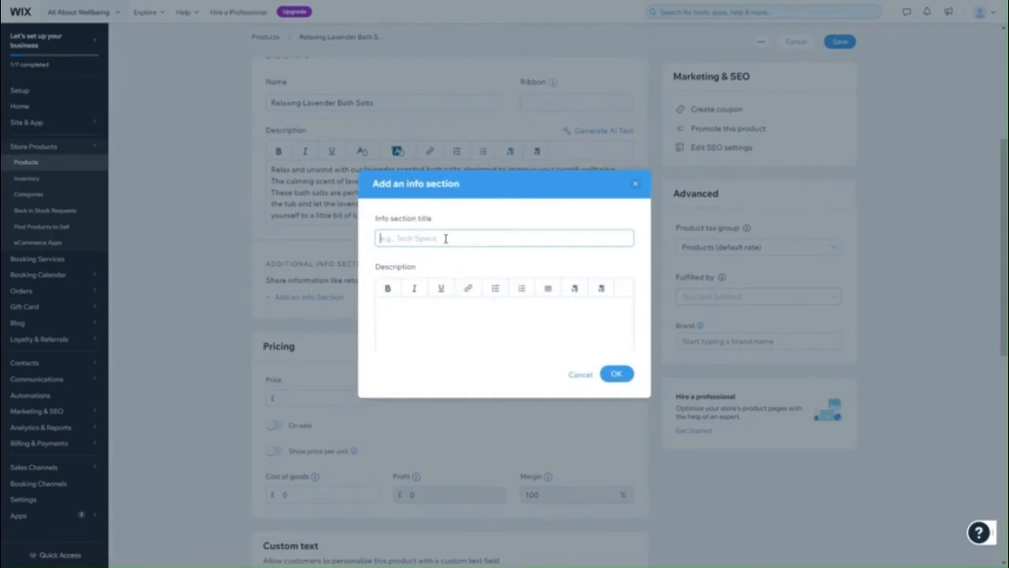
{"action": "type", "text": "How to"}
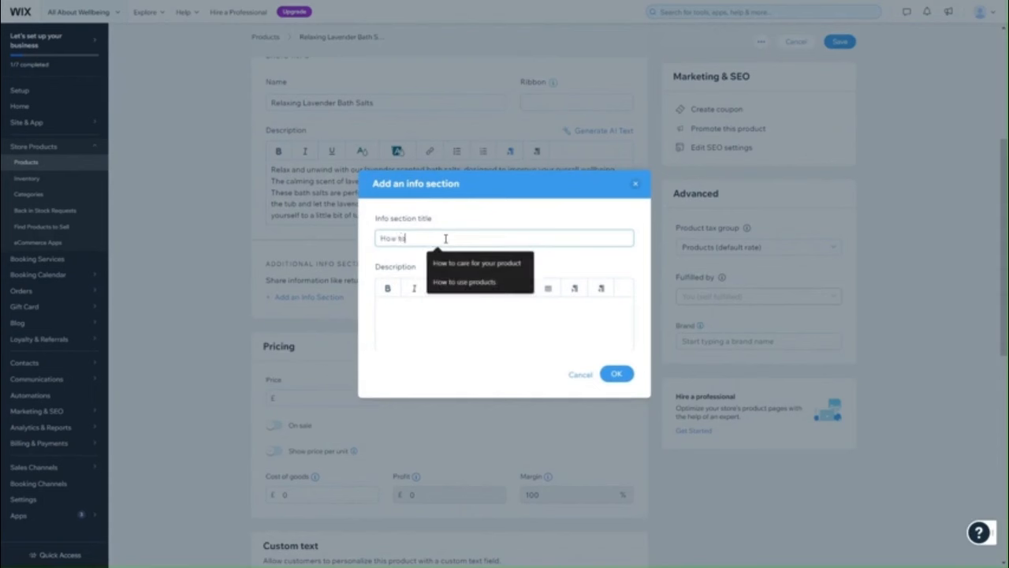
{"action": "type", "text": " use"}
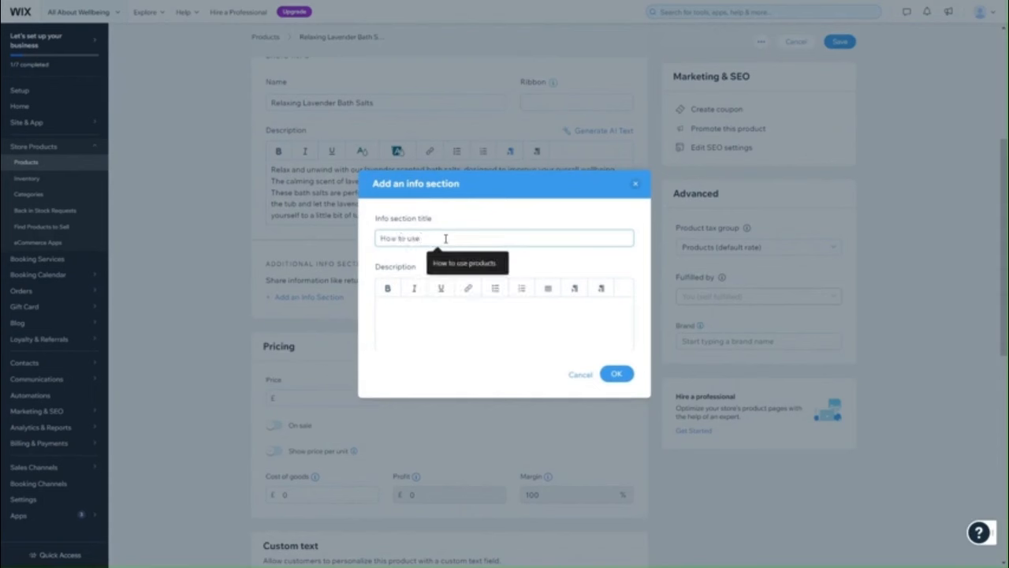
{"action": "left_click", "coordinate": [428, 304]}
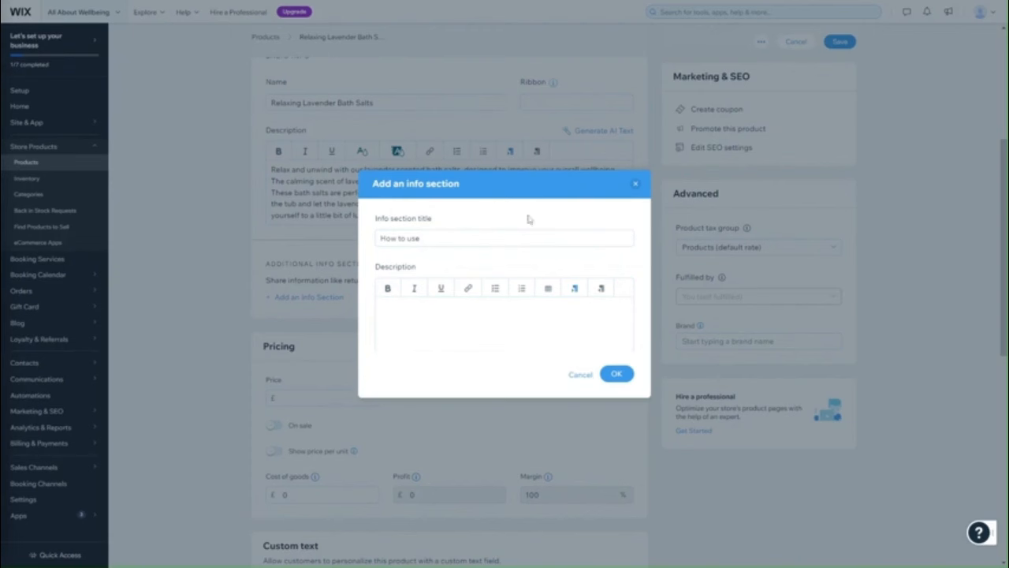
{"action": "left_click", "coordinate": [419, 331]}
{"action": "type", "text": "To use bath salts, simply add 1-2 cups of salts to a warm bath and allow them to dissolve. You can soak in the tub for 20-30 minutes to reap the full benefits of the bath salts."}
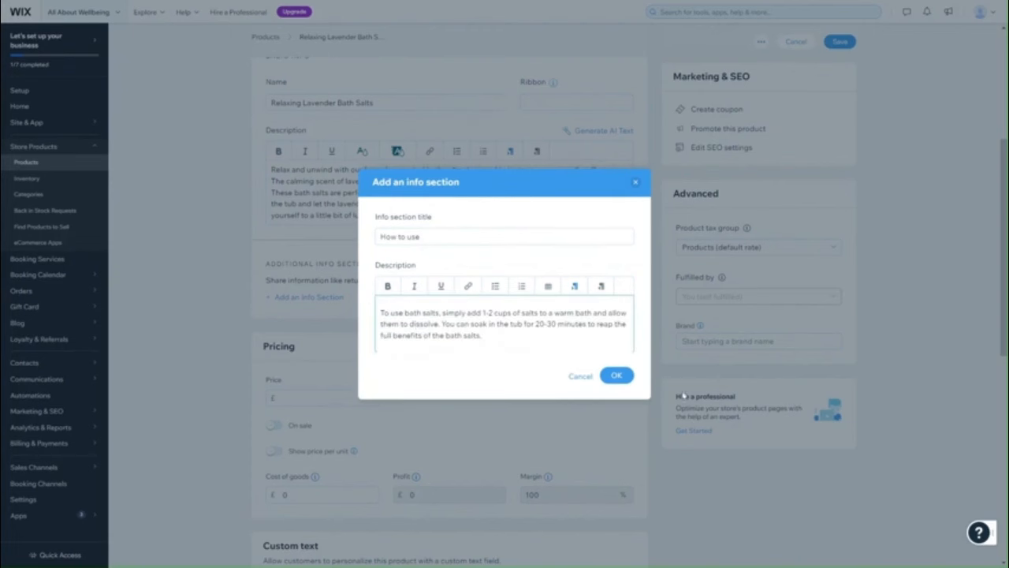
{"action": "left_click", "coordinate": [617, 375]}
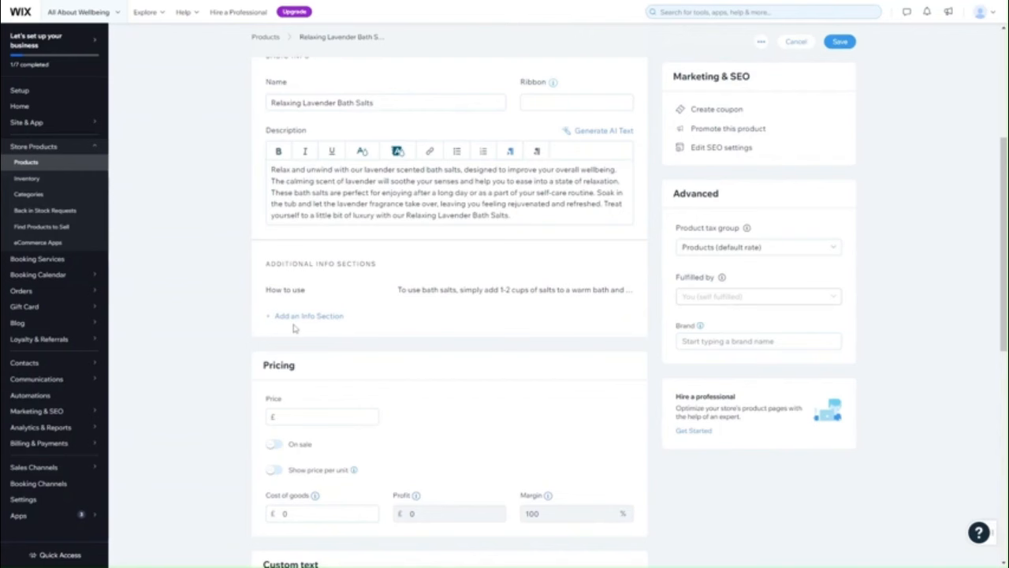
- Turn on inventory tracking for the bath salts product and set its inventory to 50
{"action": "scroll", "coordinate": [293, 328], "scroll_direction": "down", "scroll_amount": 2}
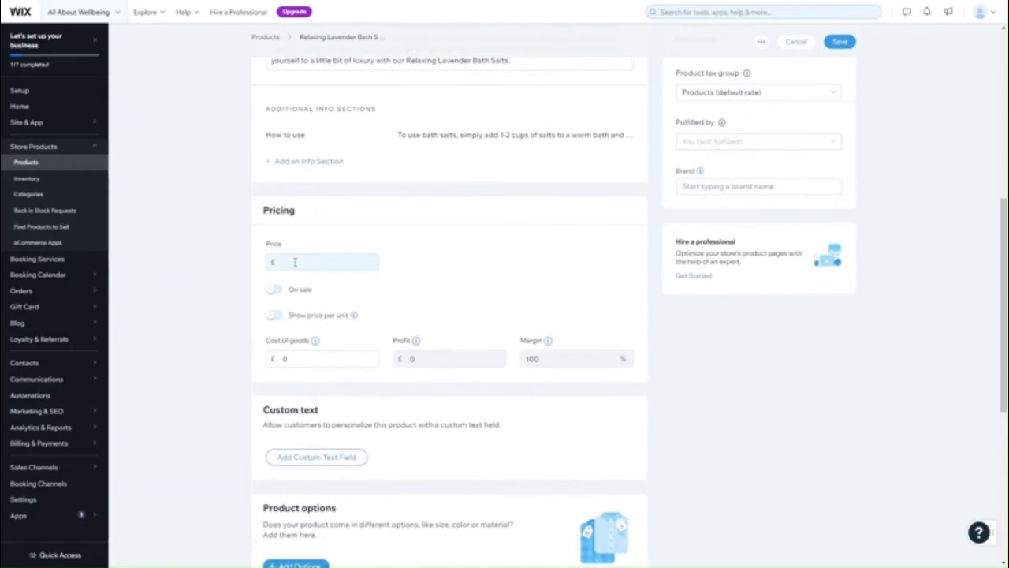
{"action": "scroll", "coordinate": [294, 263], "scroll_direction": "down", "scroll_amount": 1}
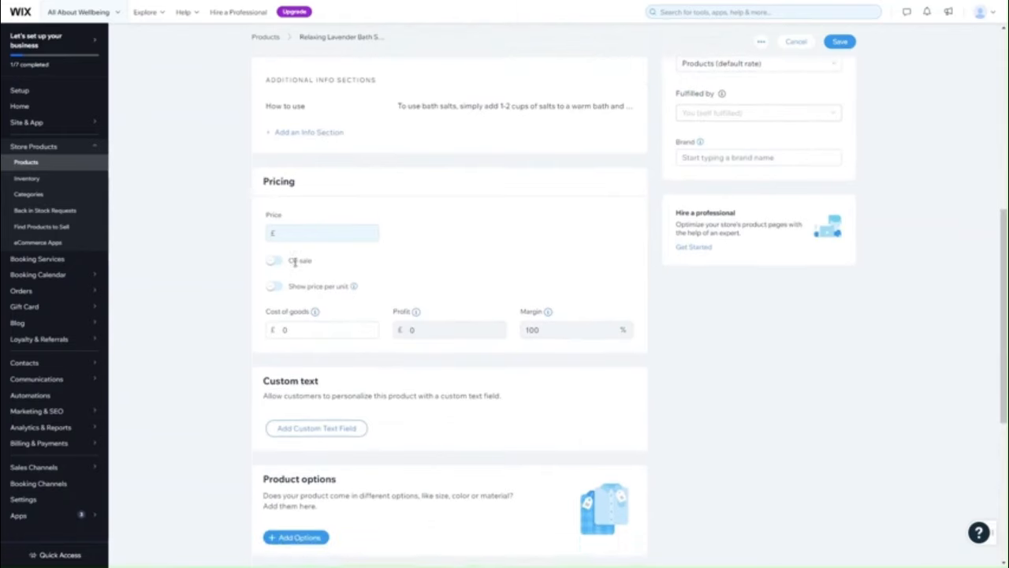
{"action": "scroll", "coordinate": [293, 264], "scroll_direction": "down", "scroll_amount": 3}
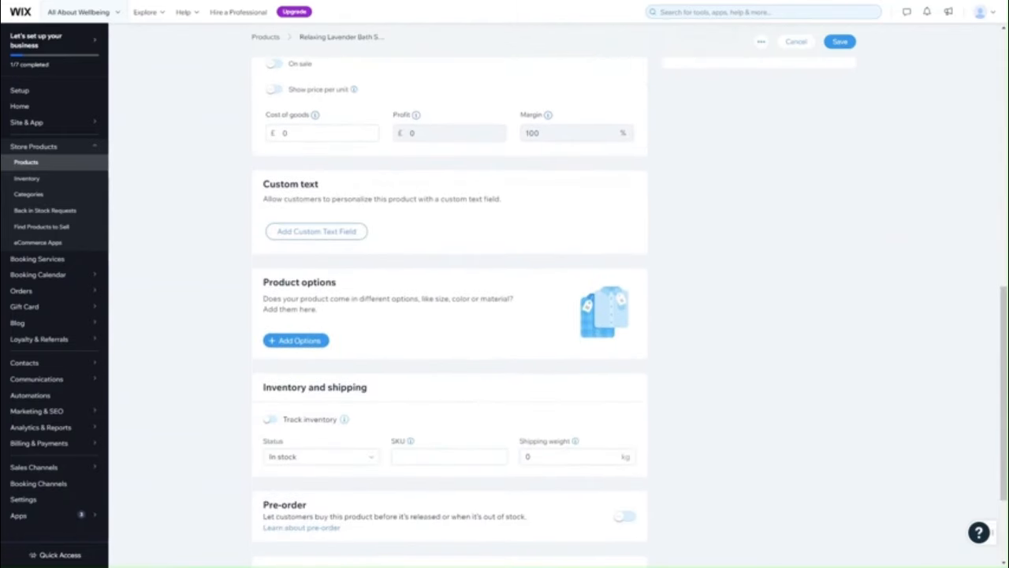
{"action": "scroll", "coordinate": [449, 315], "scroll_direction": "up", "scroll_amount": 2}
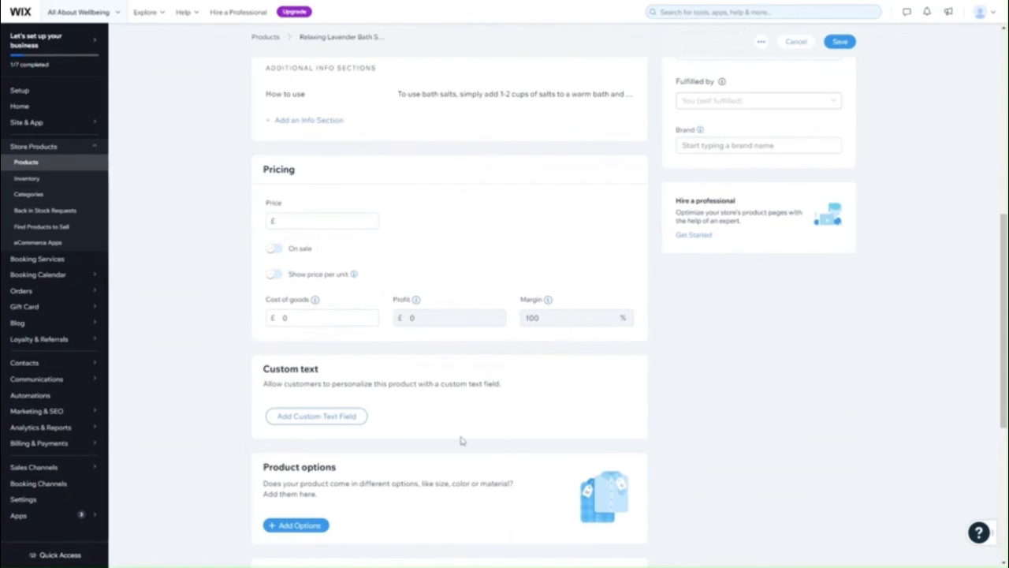
{"action": "scroll", "coordinate": [461, 440], "scroll_direction": "down", "scroll_amount": 1}
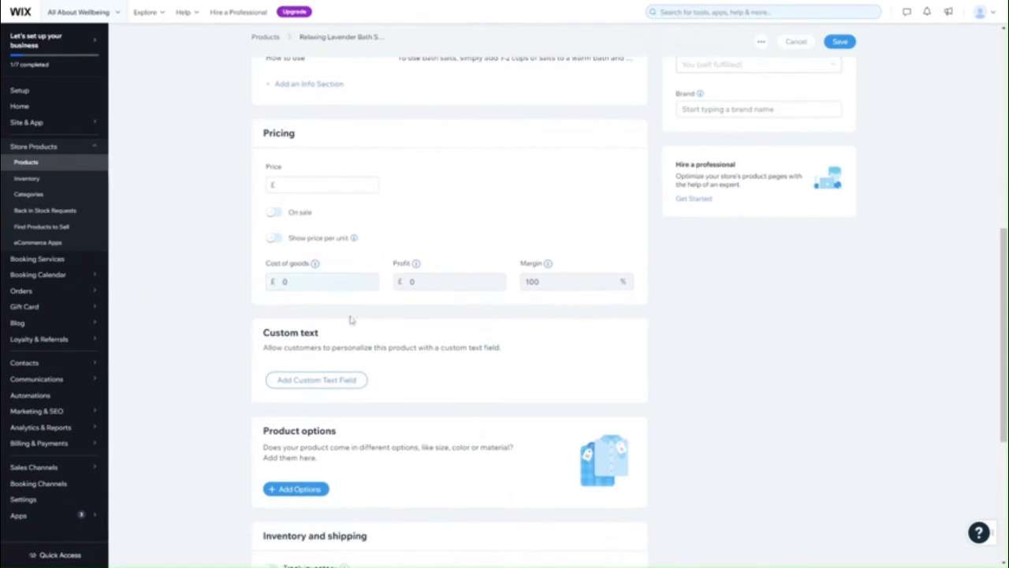
{"action": "scroll", "coordinate": [352, 321], "scroll_direction": "down", "scroll_amount": 4}
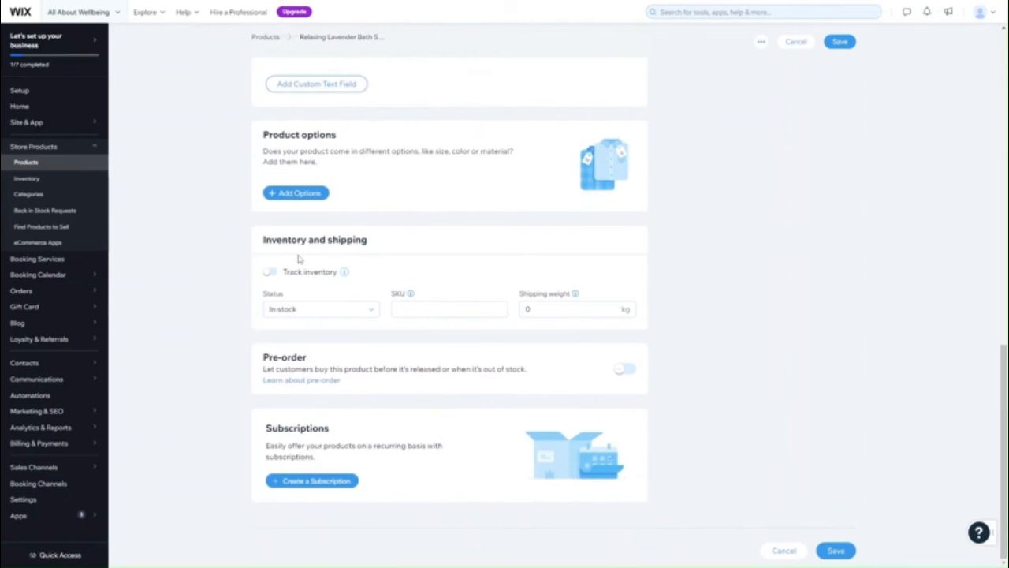
{"action": "left_click", "coordinate": [269, 273]}
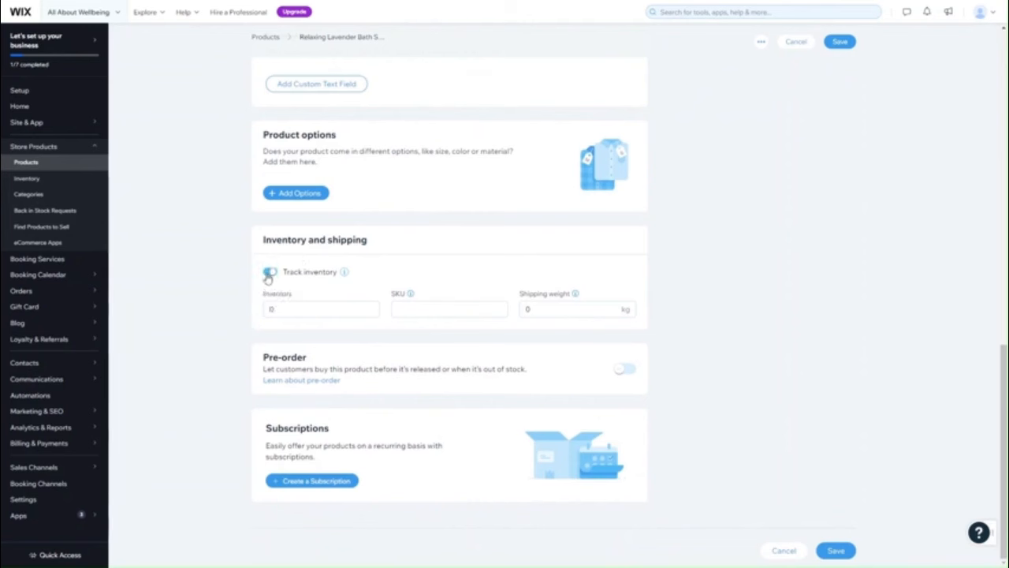
{"action": "left_click", "coordinate": [289, 311]}
{"action": "type", "text": "50"}
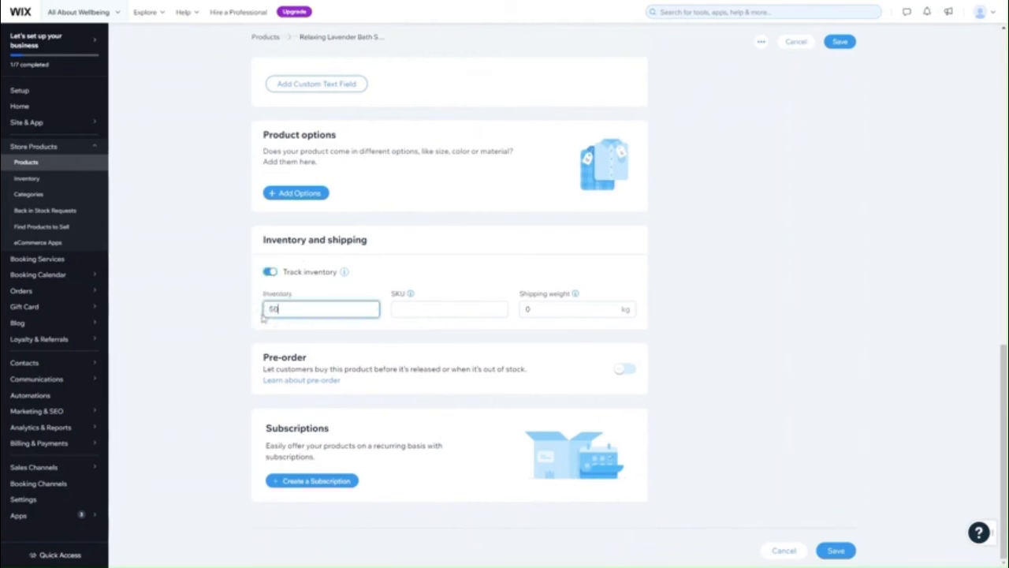
{"action": "left_click", "coordinate": [199, 318]}
- Compare the status and quantity versions of the inventory settings, leaving inventory tracking switched off
{"action": "left_click", "coordinate": [264, 273]}
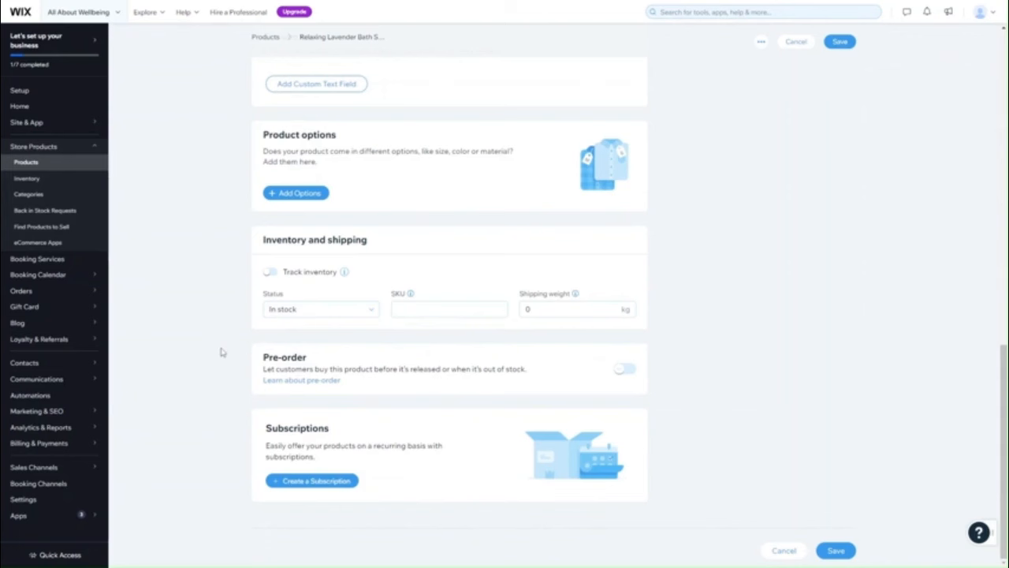
{"action": "left_click", "coordinate": [271, 272]}
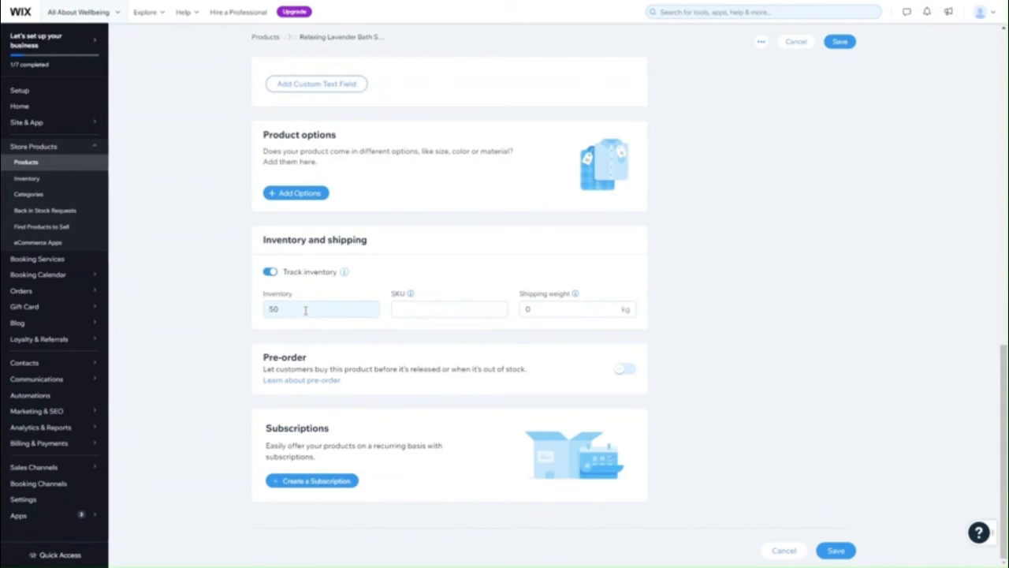
{"action": "left_click", "coordinate": [288, 310]}
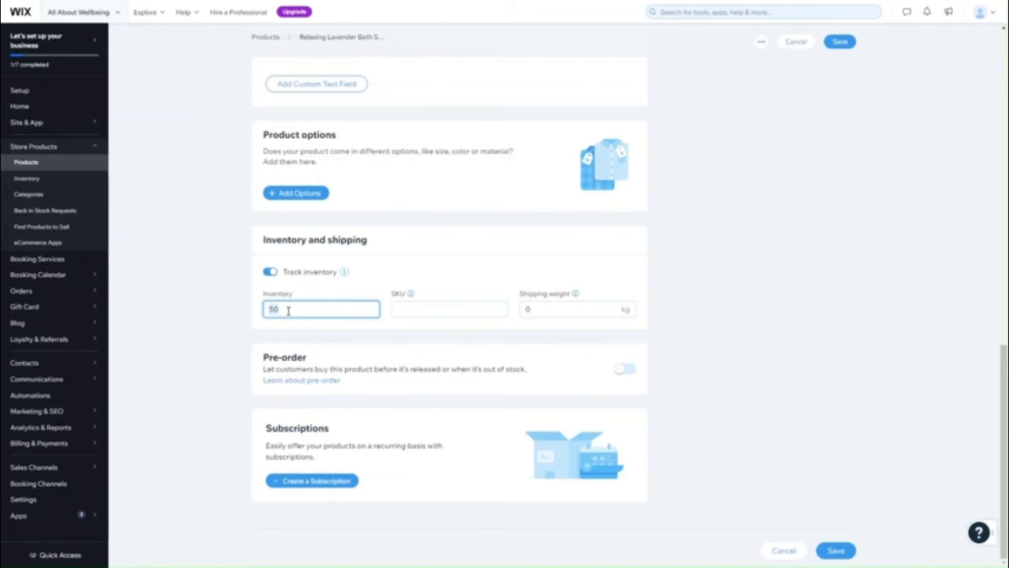
{"action": "left_click", "coordinate": [272, 272]}
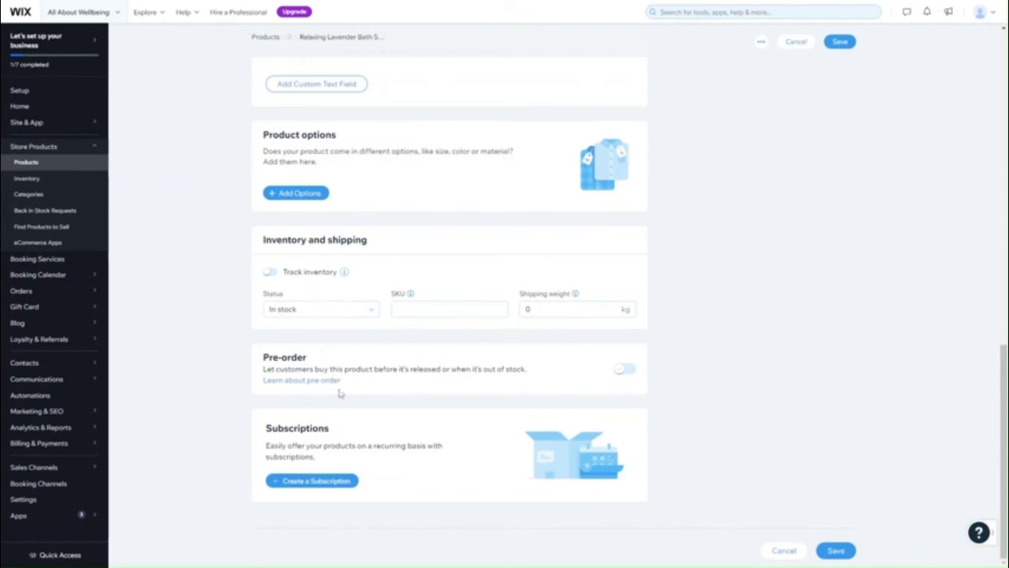
- Start a product subscription named "Bath Salt Supply" with the tagline "Subscribe and Save 15%"
{"action": "left_click", "coordinate": [306, 487]}
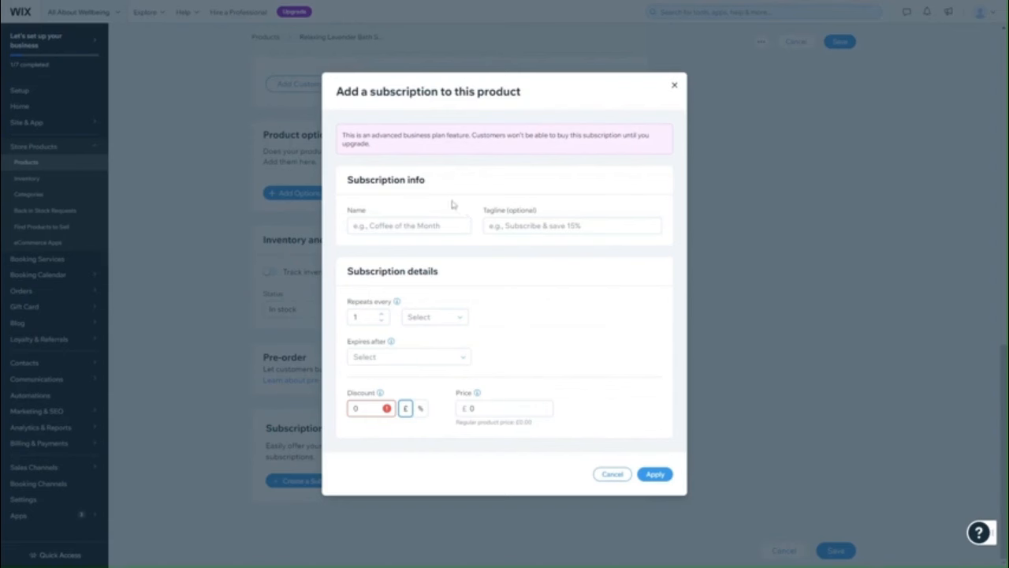
{"action": "left_click", "coordinate": [399, 225]}
{"action": "left_click", "coordinate": [399, 225]}
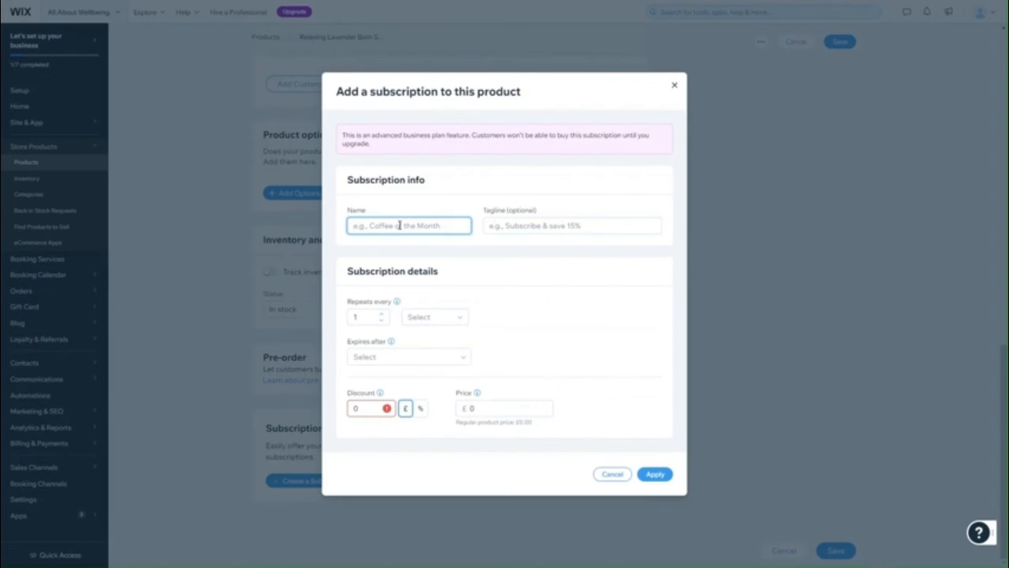
{"action": "type", "text": "Bath Sa"}
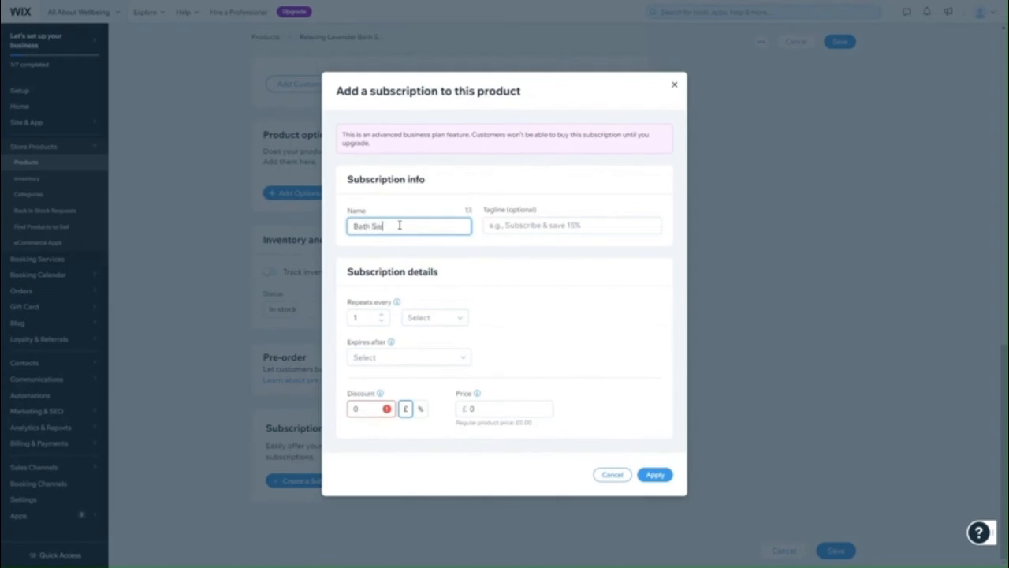
{"action": "type", "text": "lts"}
{"action": "key", "text": "BackSpace"}
{"action": "type", "text": "Supply"}
{"action": "left_click", "coordinate": [488, 226]}
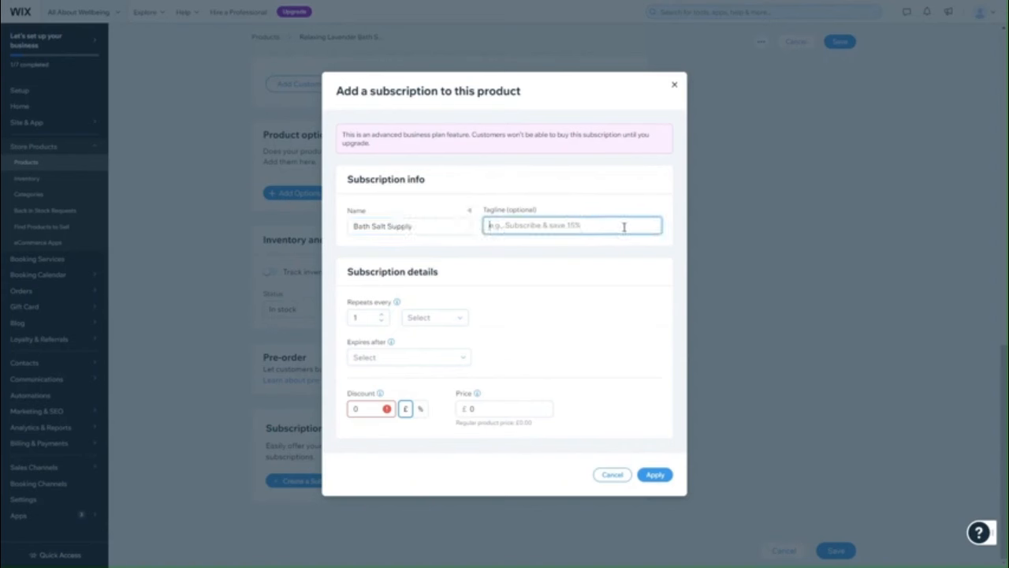
{"action": "type", "text": "Subscribe and"}
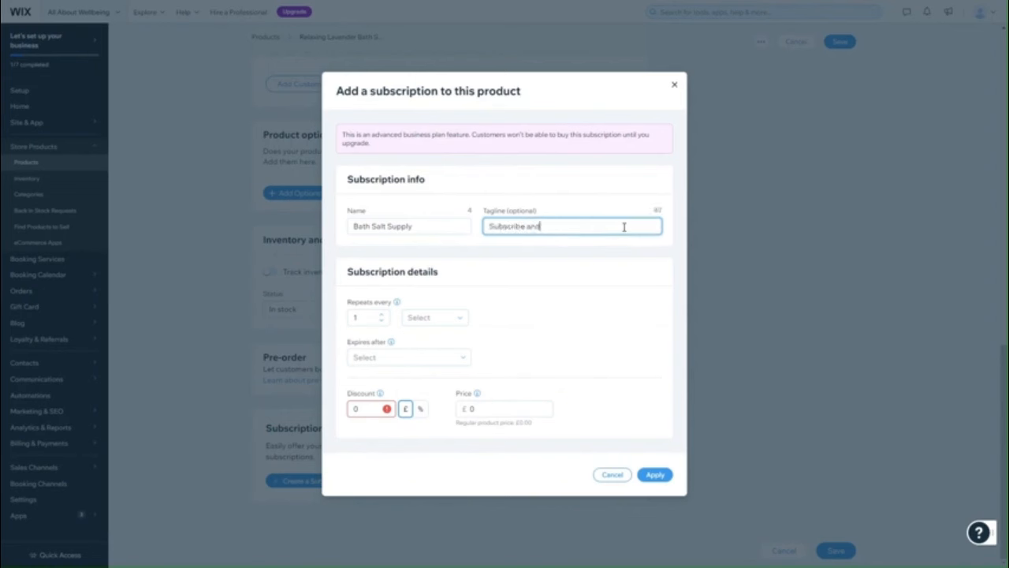
{"action": "type", "text": " Save 15%"}
{"action": "left_click", "coordinate": [424, 321]}
{"action": "left_click", "coordinate": [512, 321]}
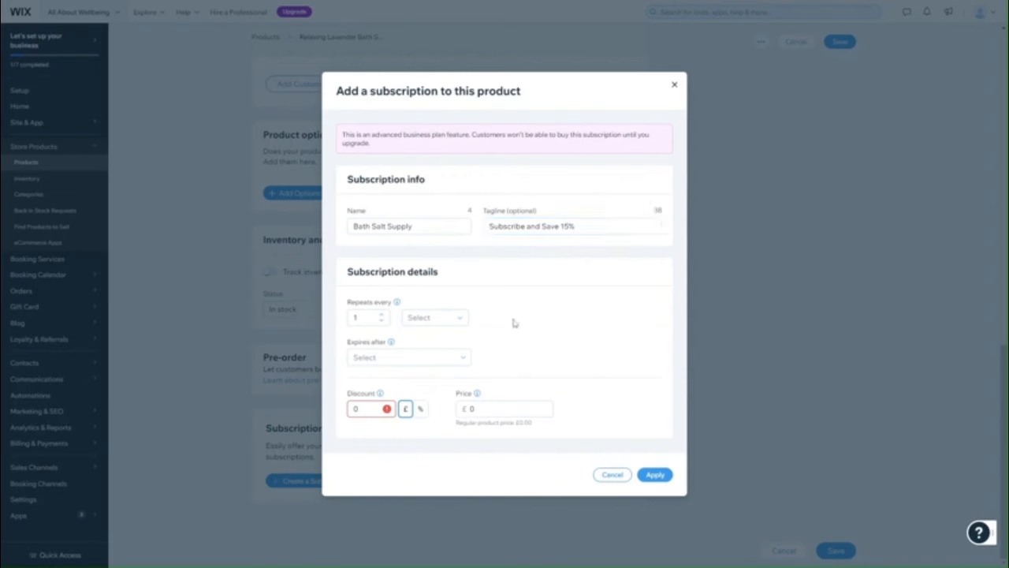
{"action": "triple_click", "coordinate": [425, 226]}
{"action": "left_click", "coordinate": [353, 226]}
{"action": "type", "text": "Mont"}
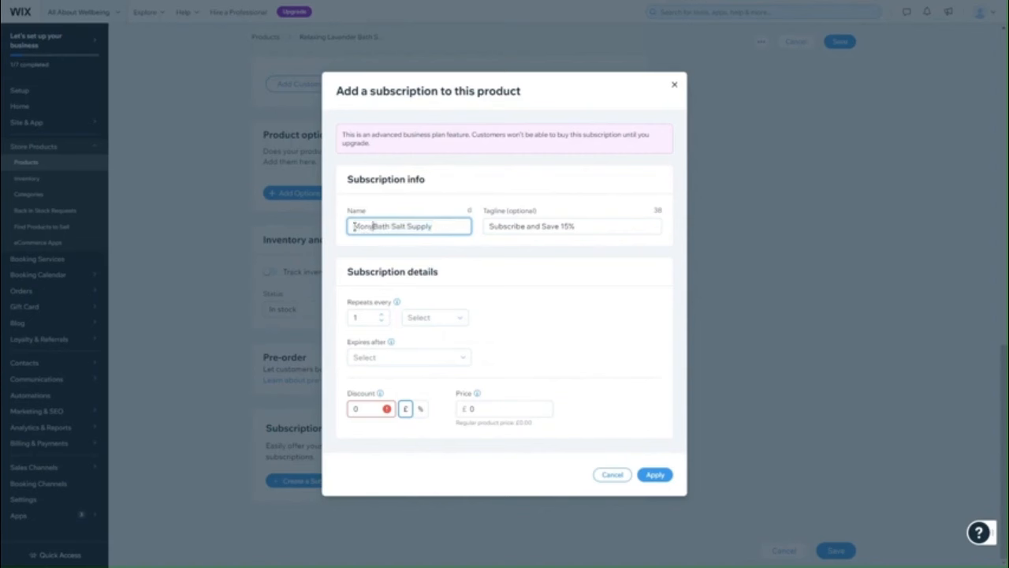
{"action": "double_click", "coordinate": [372, 226]}
{"action": "key", "text": "BackSpace"}
{"action": "key", "text": "BackSpace"}
{"action": "key", "text": "BackSpace"}
{"action": "key", "text": "BackSpace"}
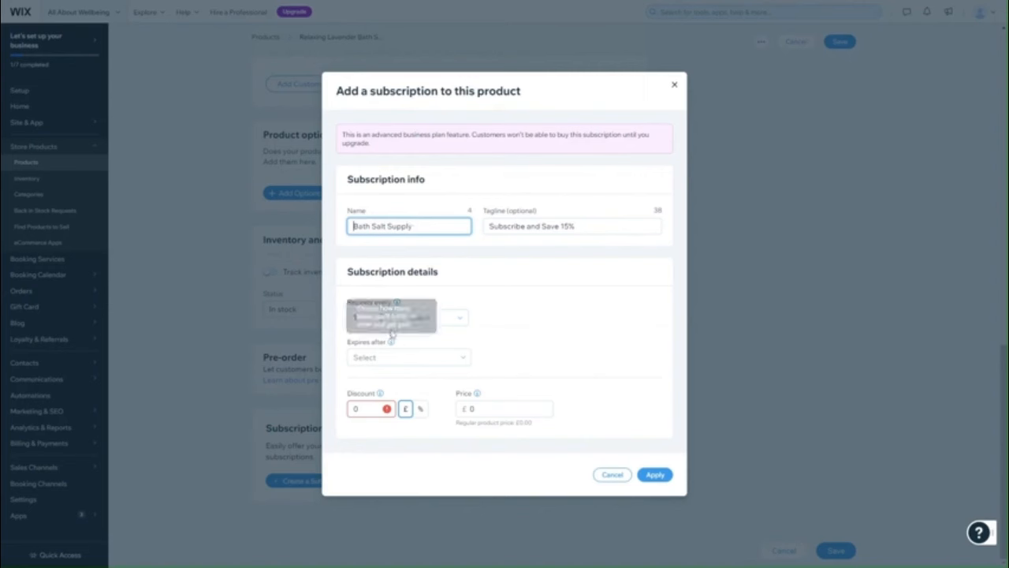
- Set the subscription to repeat every 1 month and to never expire
{"action": "left_click", "coordinate": [442, 317]}
{"action": "left_click", "coordinate": [433, 350]}
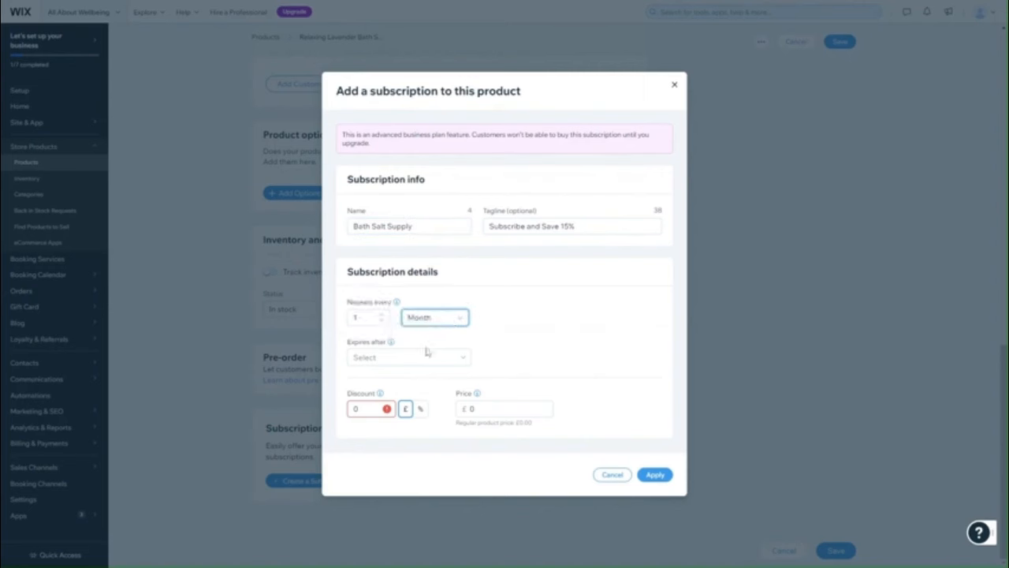
{"action": "left_click", "coordinate": [371, 358]}
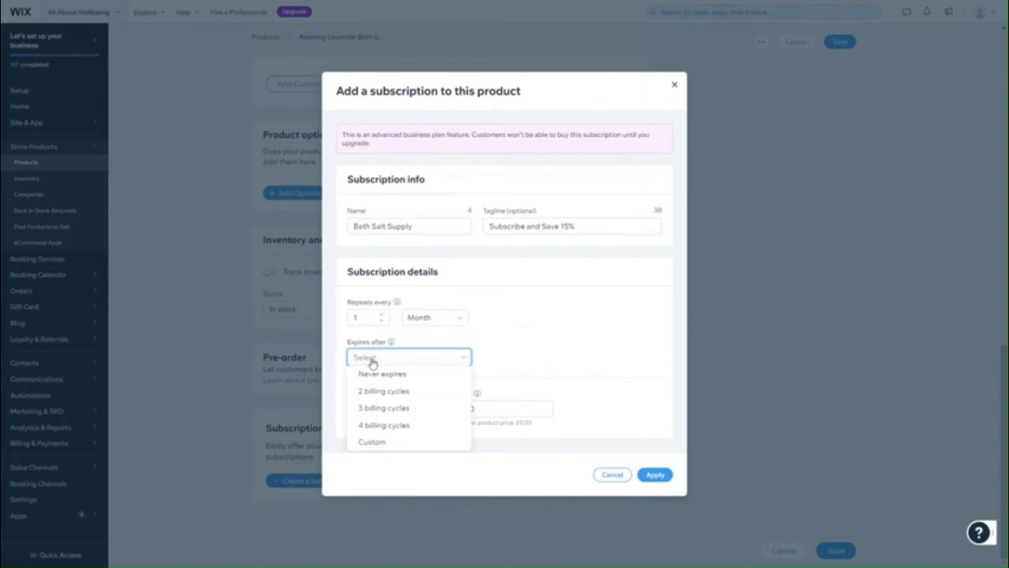
{"action": "left_click", "coordinate": [383, 449]}
{"action": "left_click", "coordinate": [390, 358]}
{"action": "left_click", "coordinate": [392, 377]}
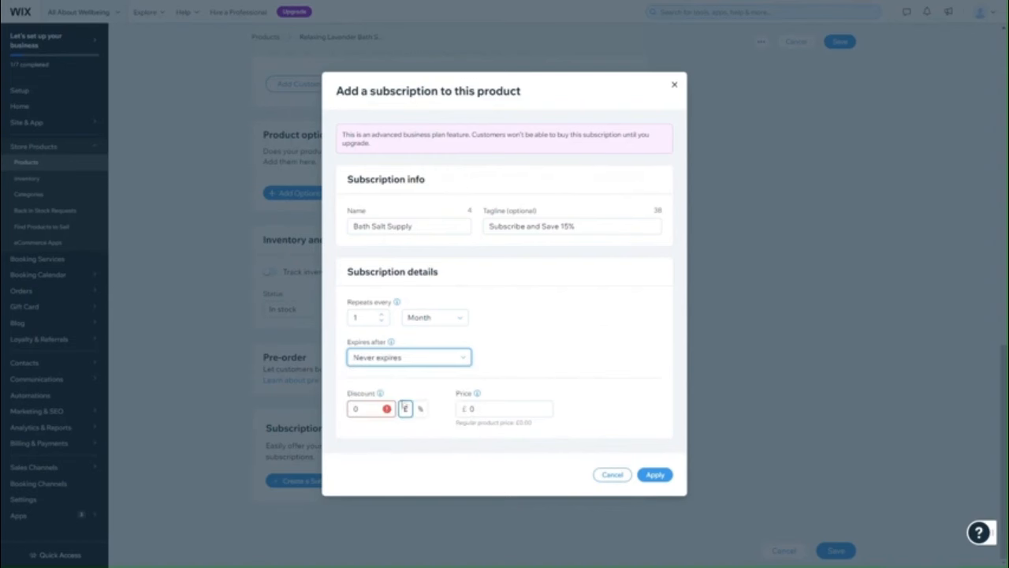
- Try to apply the subscription with a £15 discount, and cancel the subscription setup
{"action": "left_click", "coordinate": [350, 410]}
{"action": "type", "text": "15"}
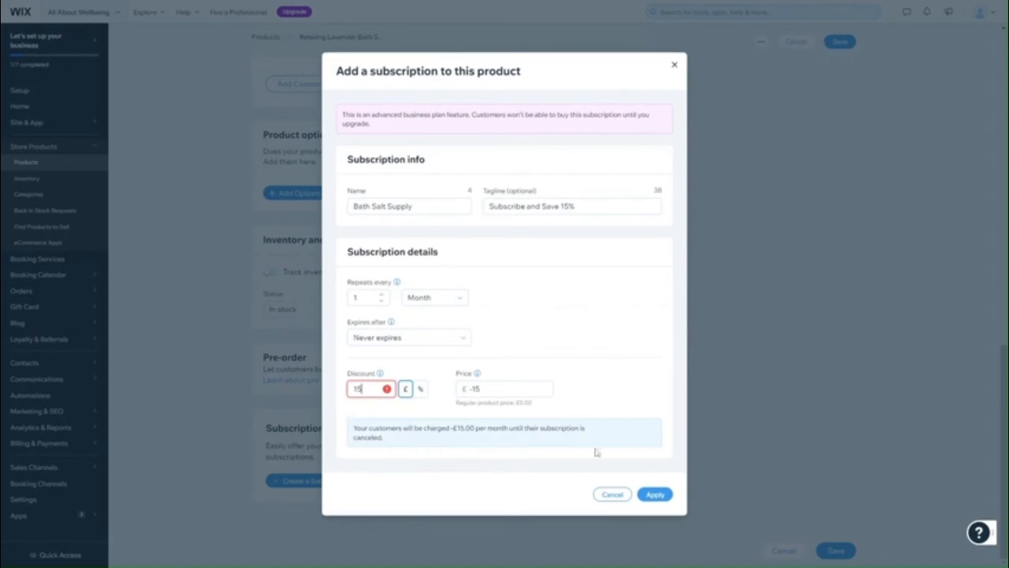
{"action": "left_click", "coordinate": [654, 494]}
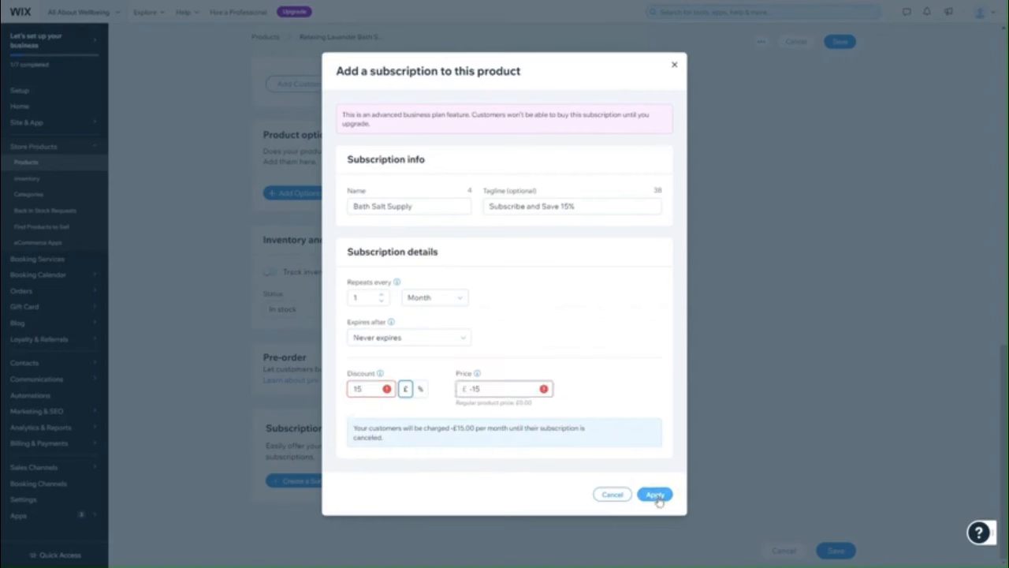
{"action": "left_click", "coordinate": [613, 494]}
- Set the regular price of the bath salts product to £15
{"action": "scroll", "coordinate": [563, 327], "scroll_direction": "up", "scroll_amount": 2}
{"action": "scroll", "coordinate": [563, 327], "scroll_direction": "up", "scroll_amount": 4}
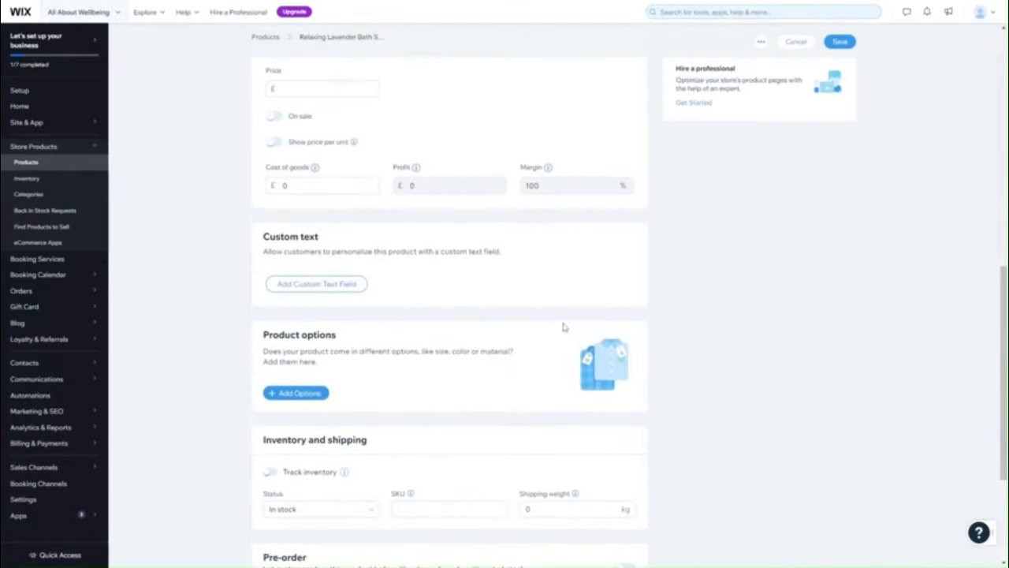
{"action": "left_click", "coordinate": [297, 230]}
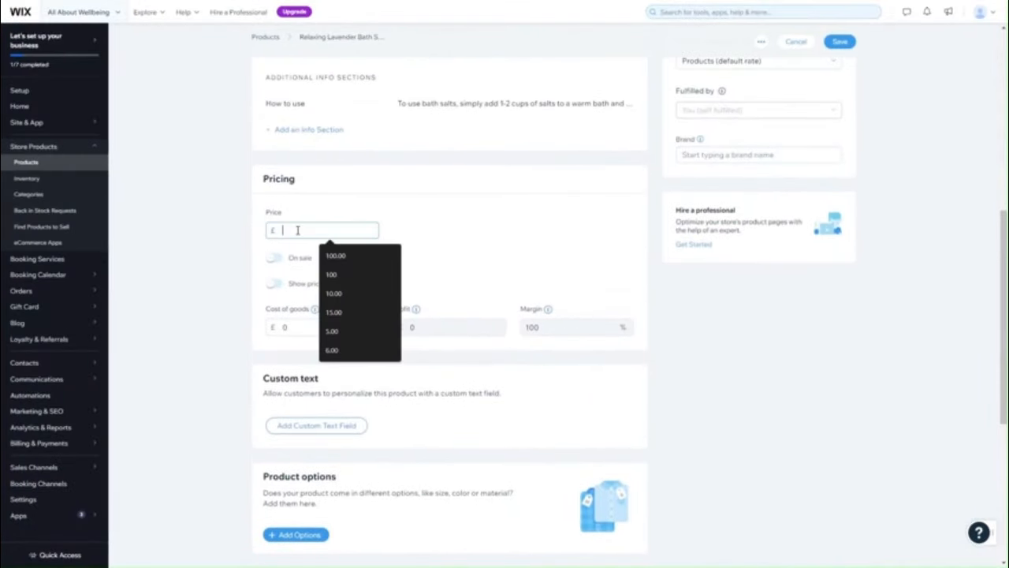
{"action": "type", "text": "15.00"}
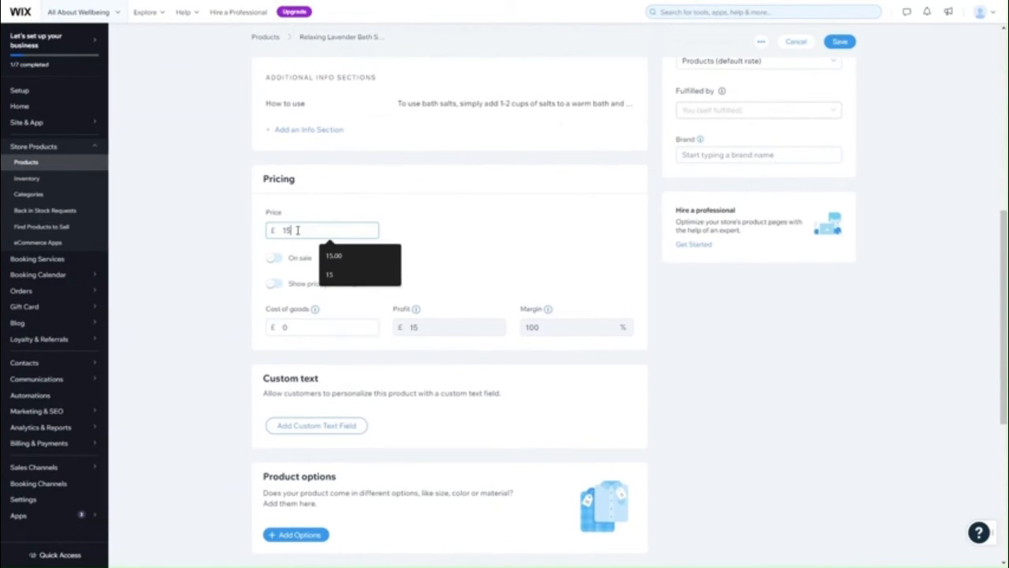
{"action": "left_click", "coordinate": [182, 315]}
- Create a new product subscription named "Bath Salts Supply" with the tagline "Subscribe and Save 15%"
{"action": "scroll", "coordinate": [162, 337], "scroll_direction": "down", "scroll_amount": 5}
{"action": "left_click", "coordinate": [308, 481]}
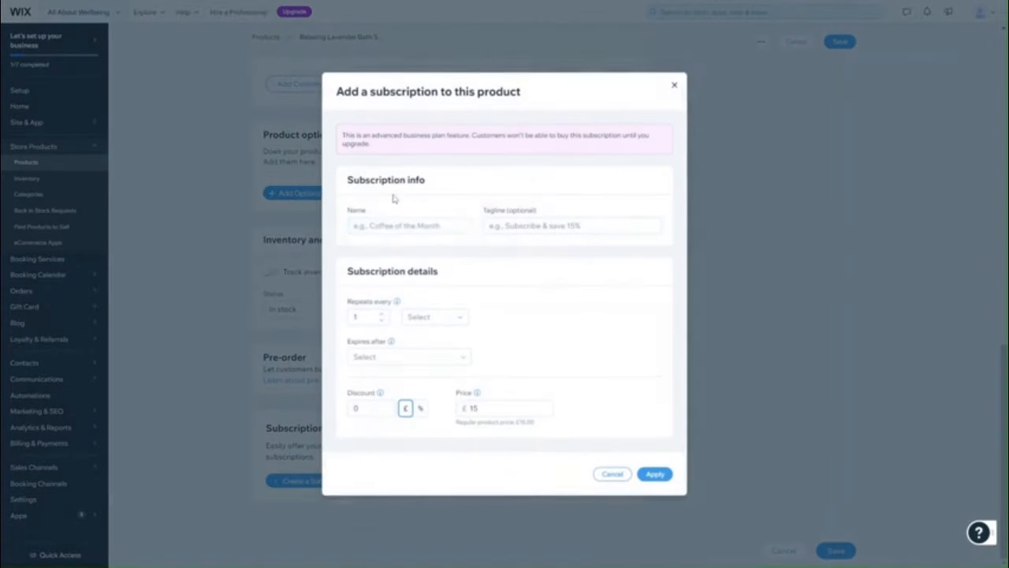
{"action": "left_click", "coordinate": [390, 226]}
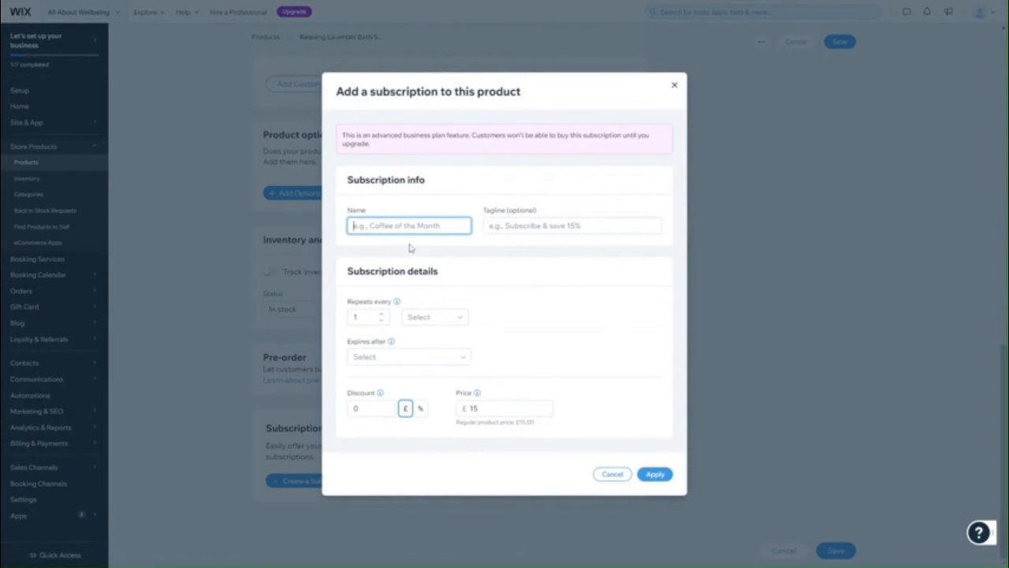
{"action": "type", "text": "Bath Salt"}
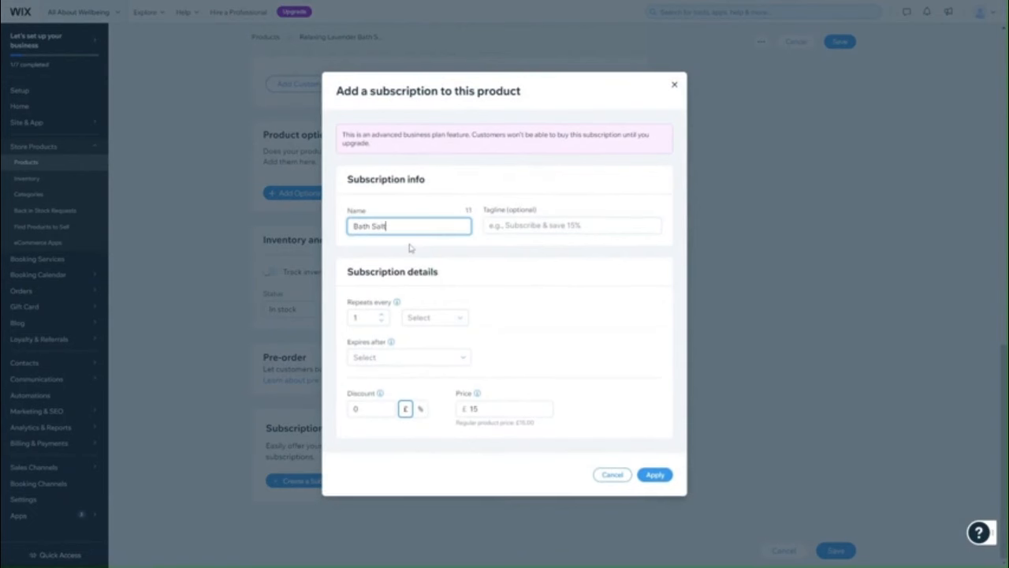
{"action": "type", "text": "s Supply"}
{"action": "key", "text": "Tab"}
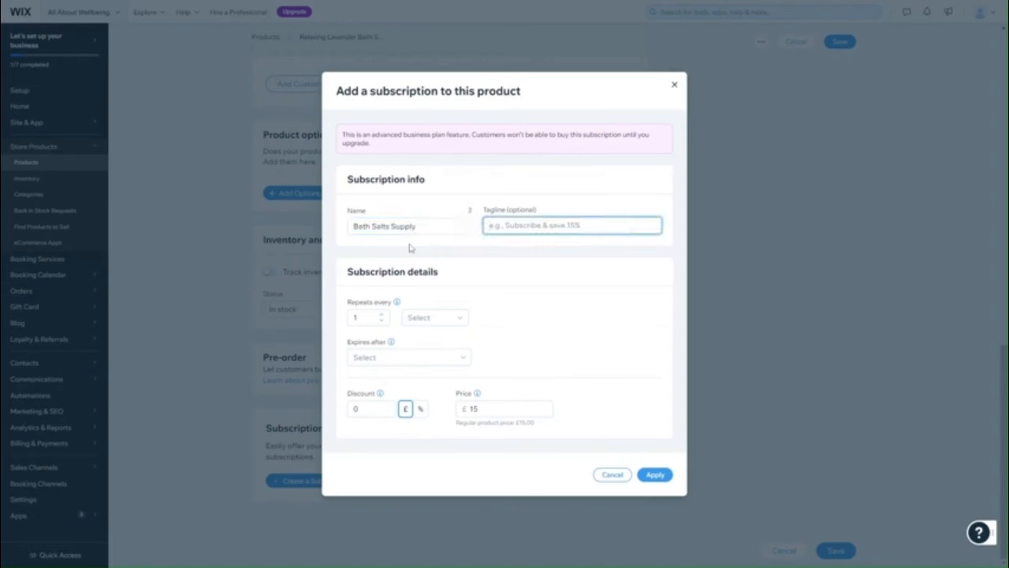
{"action": "type", "text": "Subscri"}
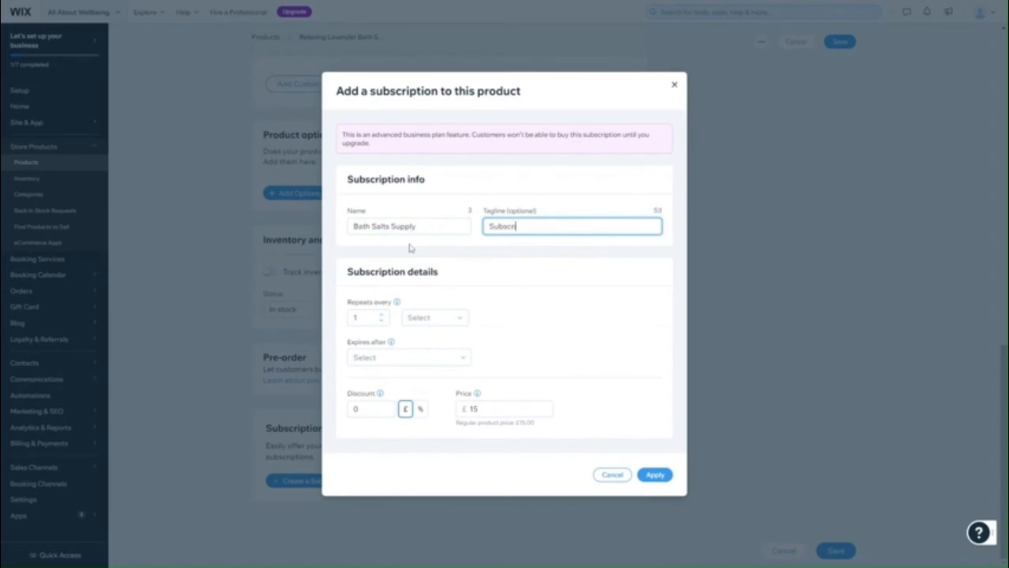
{"action": "type", "text": "be and save 15%"}
- Set the Bath Salts Supply subscription to repeat every 1 month
{"action": "left_click", "coordinate": [443, 317]}
{"action": "left_click", "coordinate": [437, 349]}
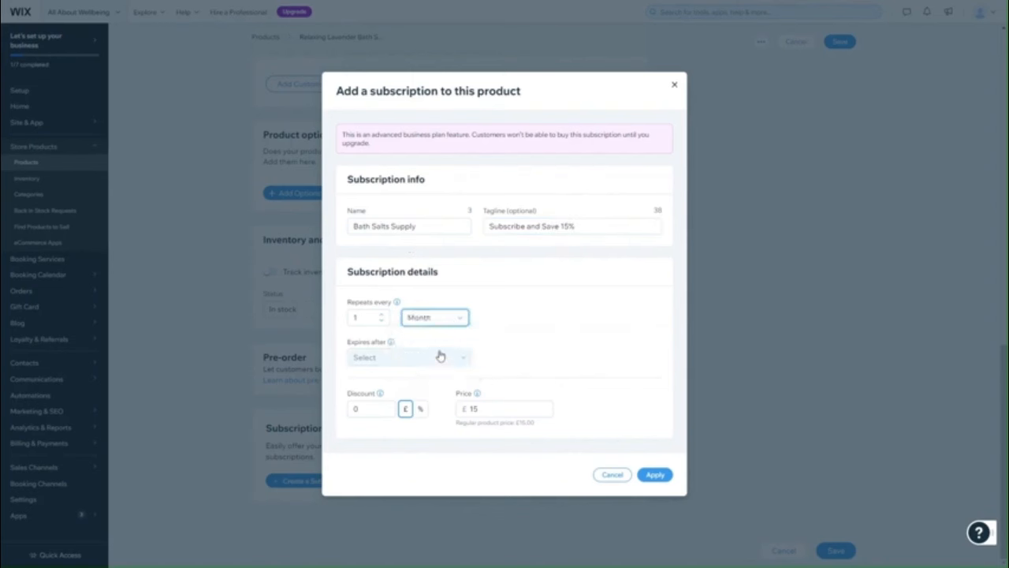
{"action": "left_click", "coordinate": [440, 356]}
{"action": "left_click", "coordinate": [541, 338]}
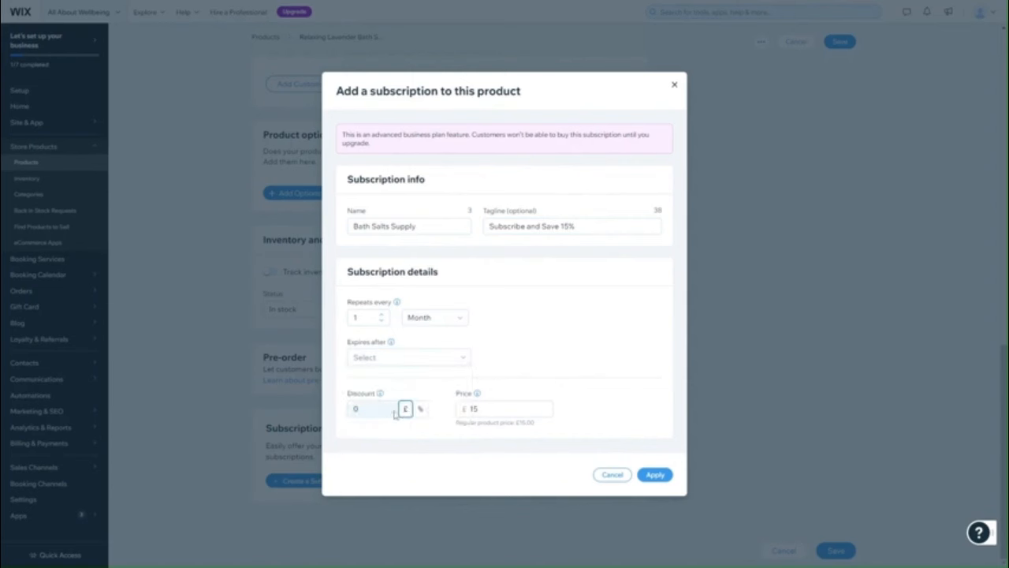
- Set the Bath Salts Supply subscription discount to 15 percent off the regular product price
{"action": "left_click", "coordinate": [427, 414]}
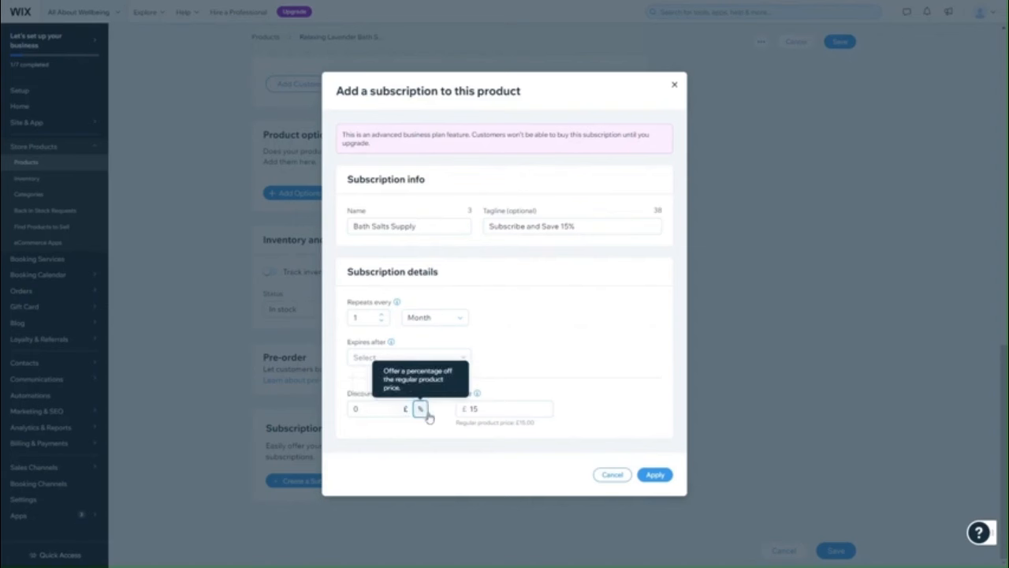
{"action": "left_click", "coordinate": [407, 411]}
{"action": "left_click", "coordinate": [418, 415]}
{"action": "left_click", "coordinate": [370, 410]}
{"action": "type", "text": "1"}
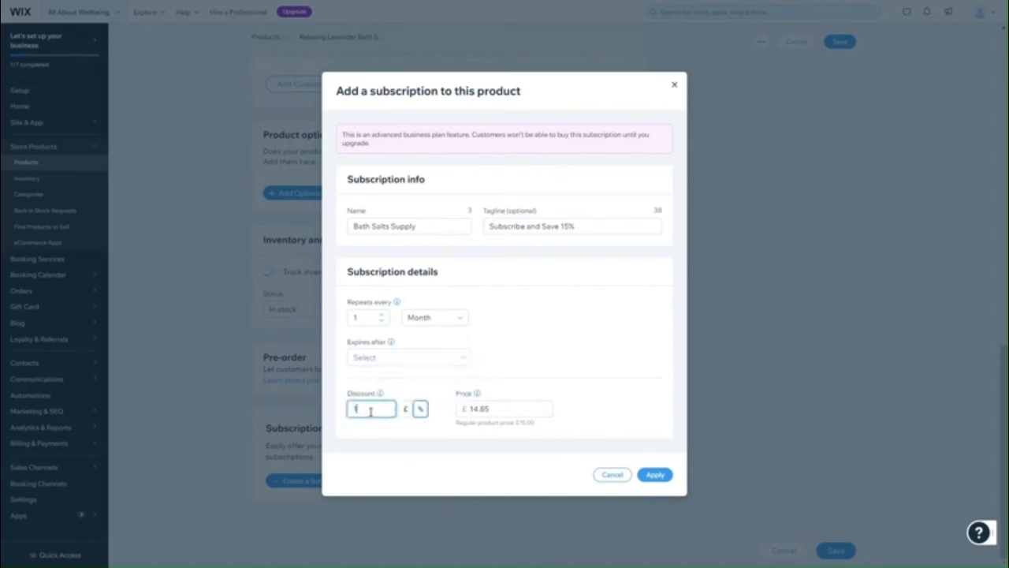
{"action": "type", "text": "5"}
{"action": "left_click", "coordinate": [399, 435]}
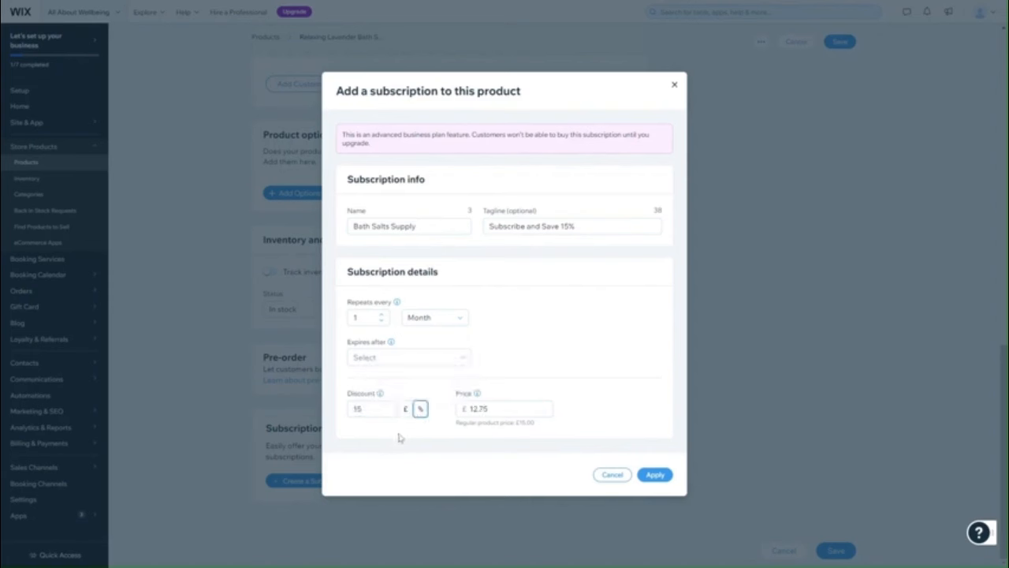
- Set the subscription to never expire, apply it to the product, and dismiss the upgrade offer
{"action": "left_click", "coordinate": [658, 477]}
{"action": "left_click", "coordinate": [399, 361]}
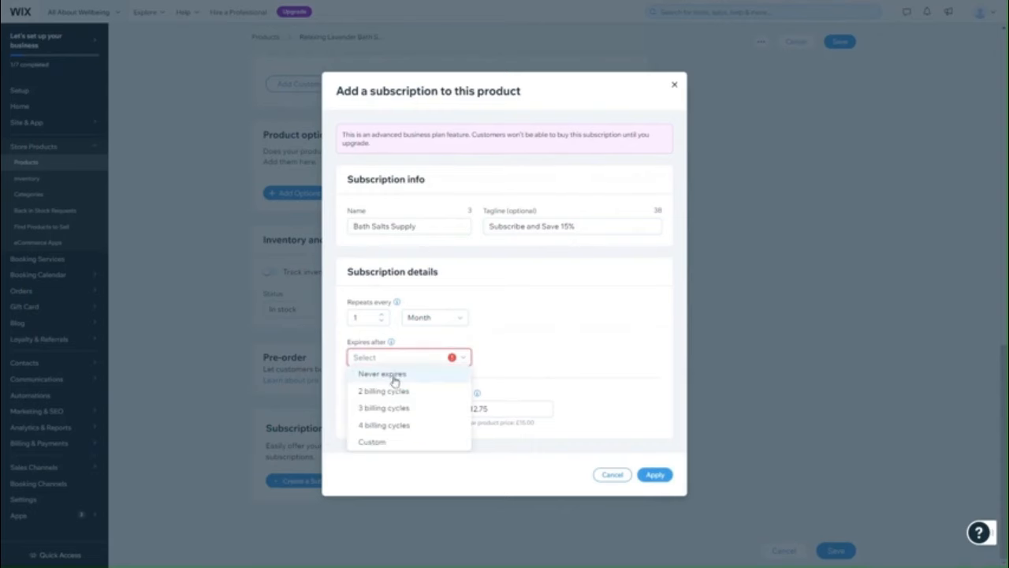
{"action": "left_click", "coordinate": [395, 378]}
{"action": "left_click", "coordinate": [657, 492]}
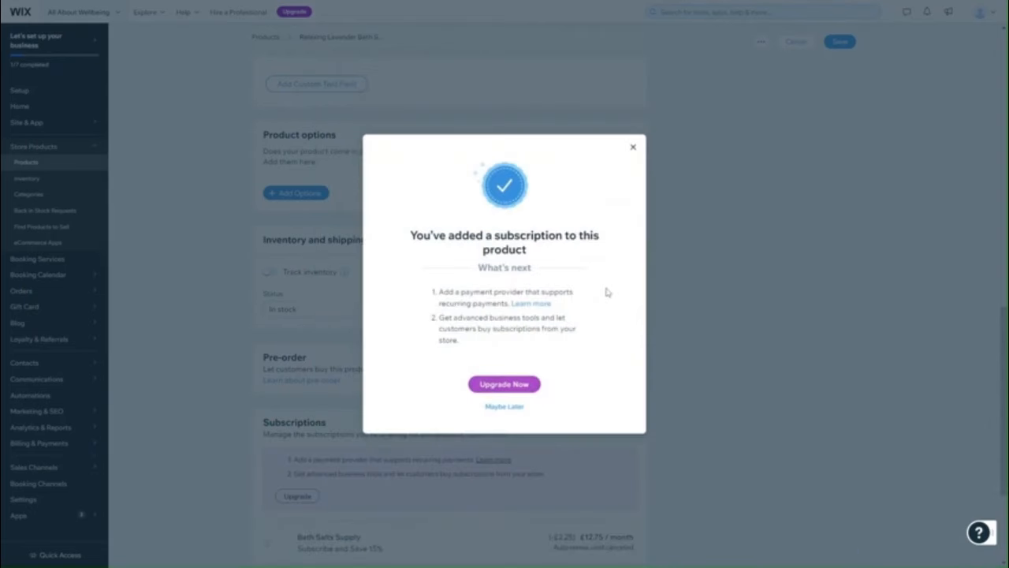
{"action": "left_click", "coordinate": [492, 408]}
- Rename the Bath Salts Supply subscription to "Monthly Bath Salts"
{"action": "scroll", "coordinate": [491, 412], "scroll_direction": "down", "scroll_amount": 3}
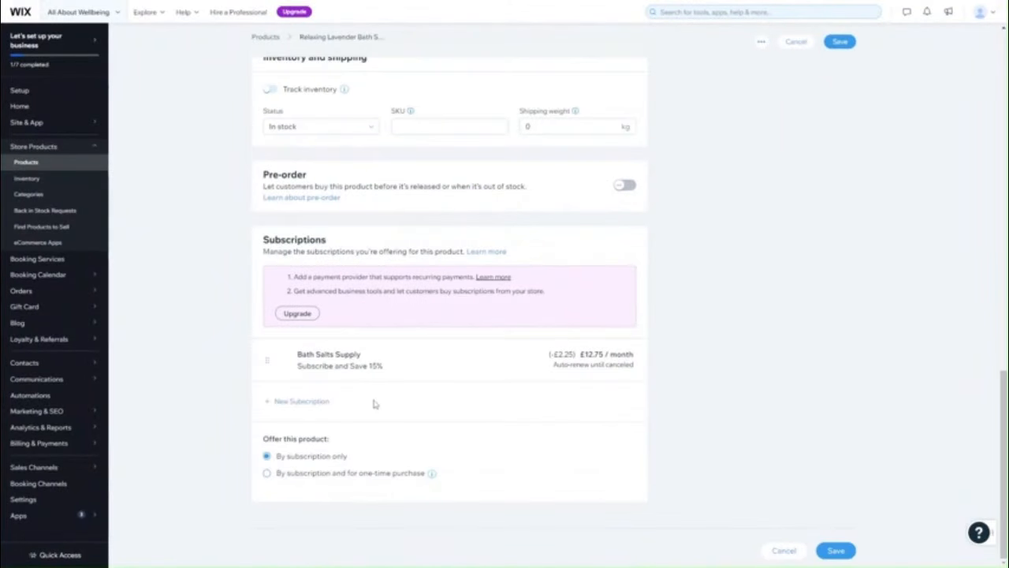
{"action": "scroll", "coordinate": [374, 404], "scroll_direction": "up", "scroll_amount": 2}
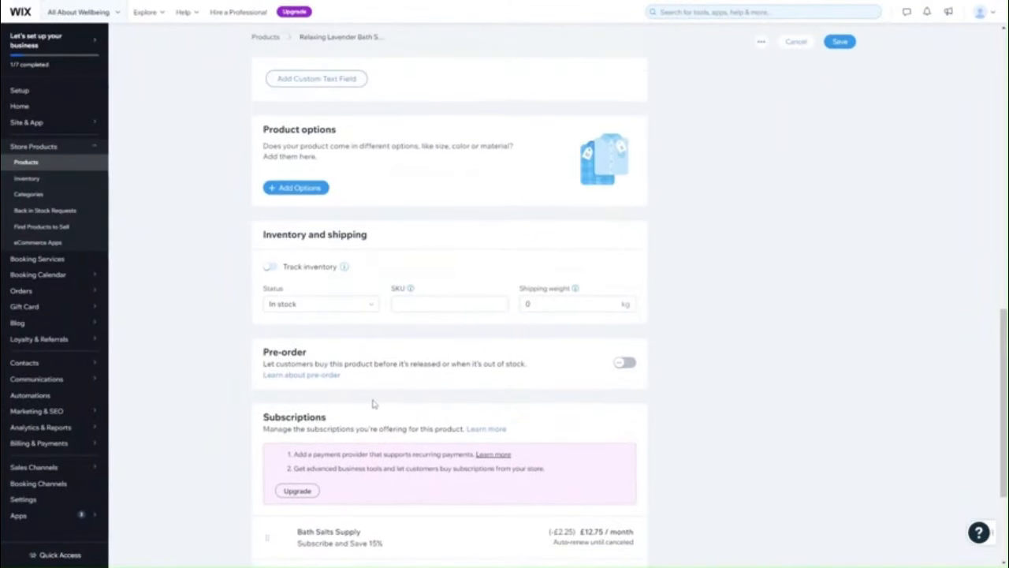
{"action": "scroll", "coordinate": [374, 403], "scroll_direction": "down", "scroll_amount": 2}
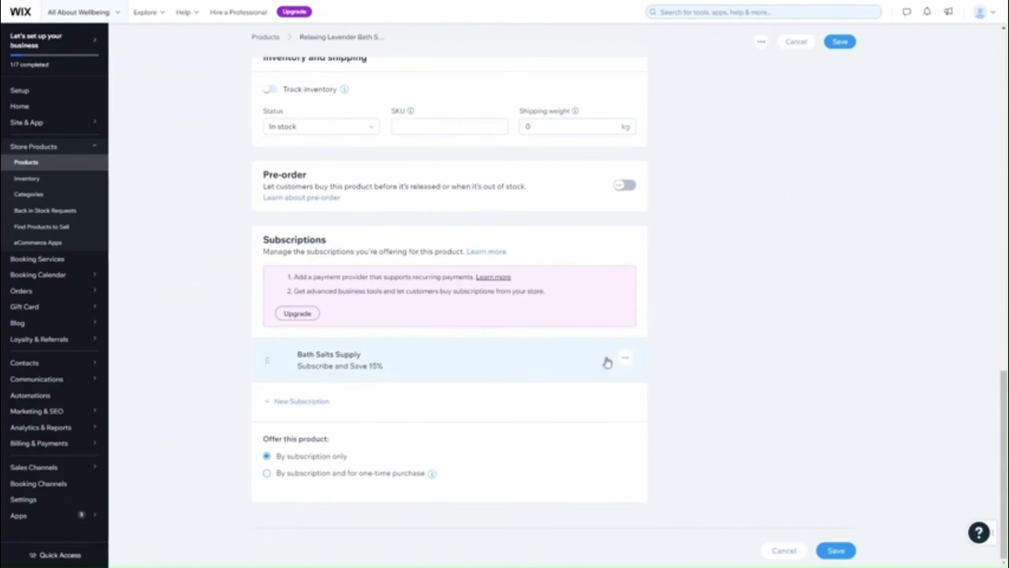
{"action": "left_click", "coordinate": [624, 359]}
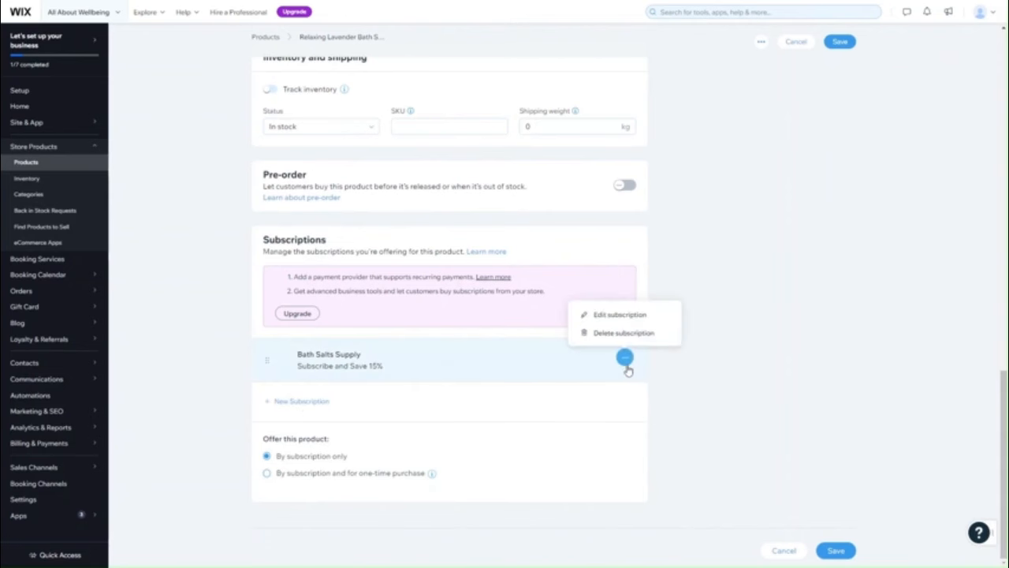
{"action": "left_click", "coordinate": [603, 315]}
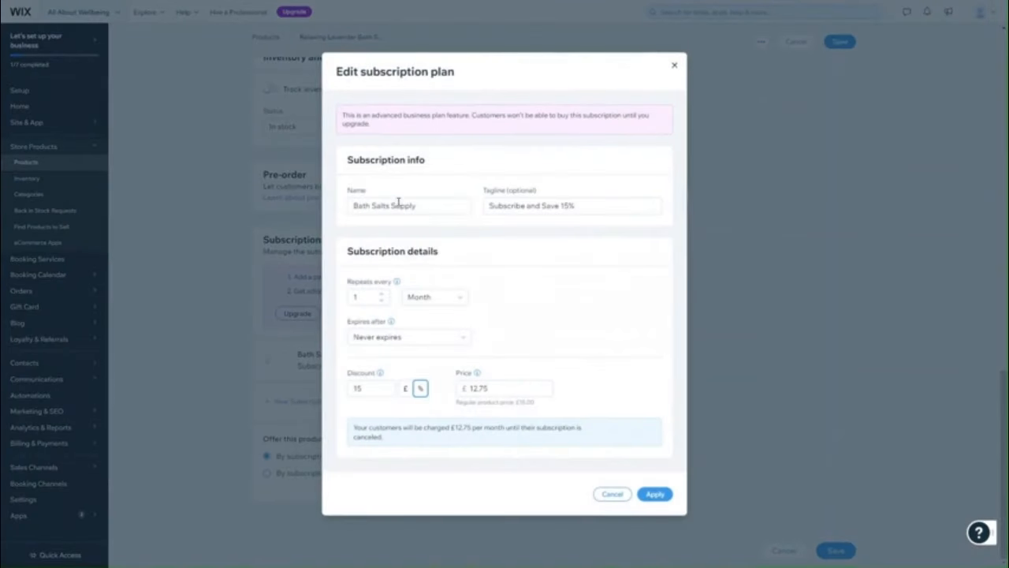
{"action": "left_click", "coordinate": [356, 205]}
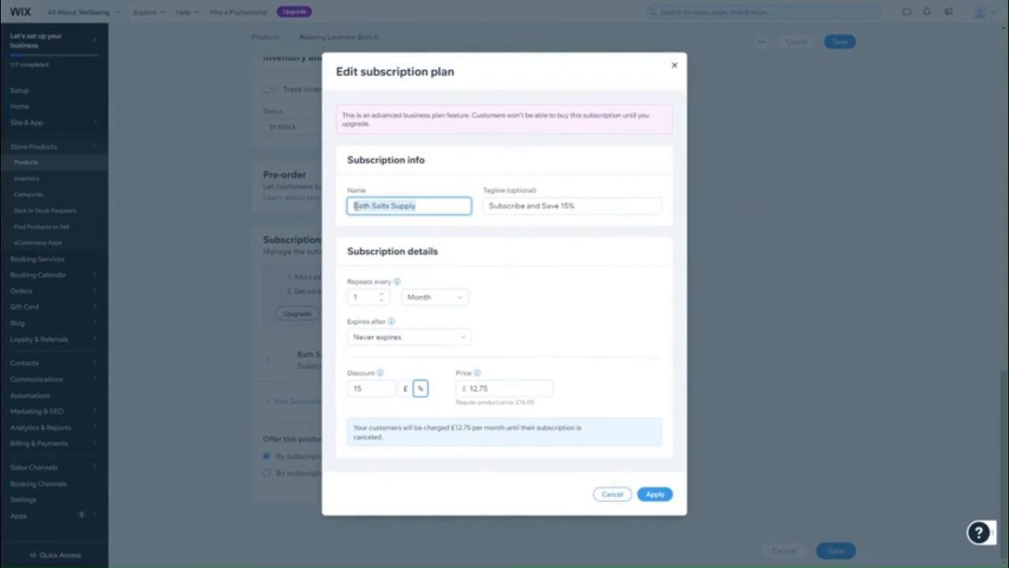
{"action": "double_click", "coordinate": [424, 206]}
{"action": "key", "text": "BackSpace"}
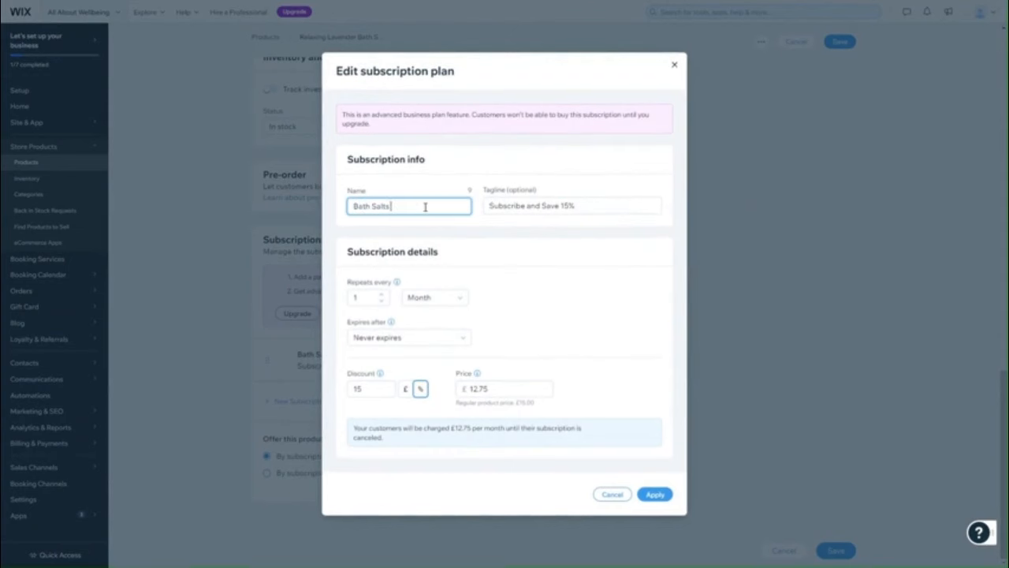
{"action": "left_click", "coordinate": [354, 206]}
{"action": "type", "text": "Monthly"}
{"action": "left_click", "coordinate": [666, 495]}
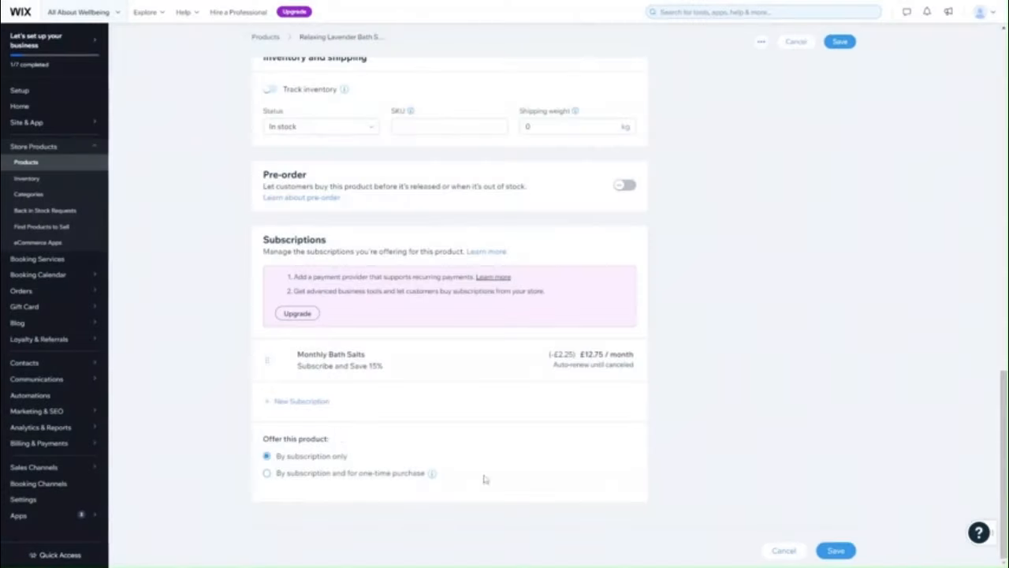
- Start a second subscription for this product named "Quarterly Bath Salts"
{"action": "left_click", "coordinate": [304, 402]}
{"action": "left_click", "coordinate": [354, 226]}
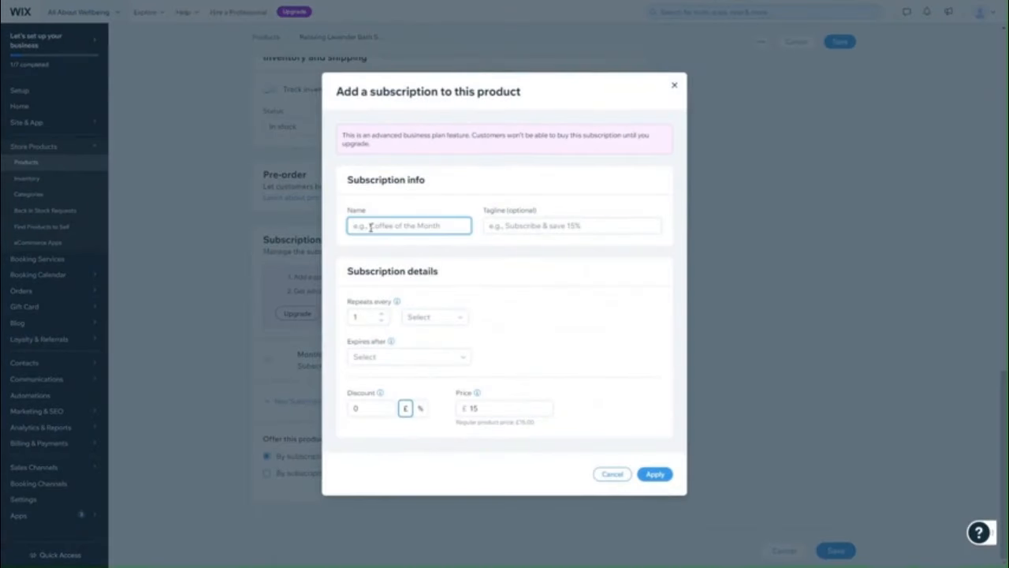
{"action": "type", "text": "Quarterly "}
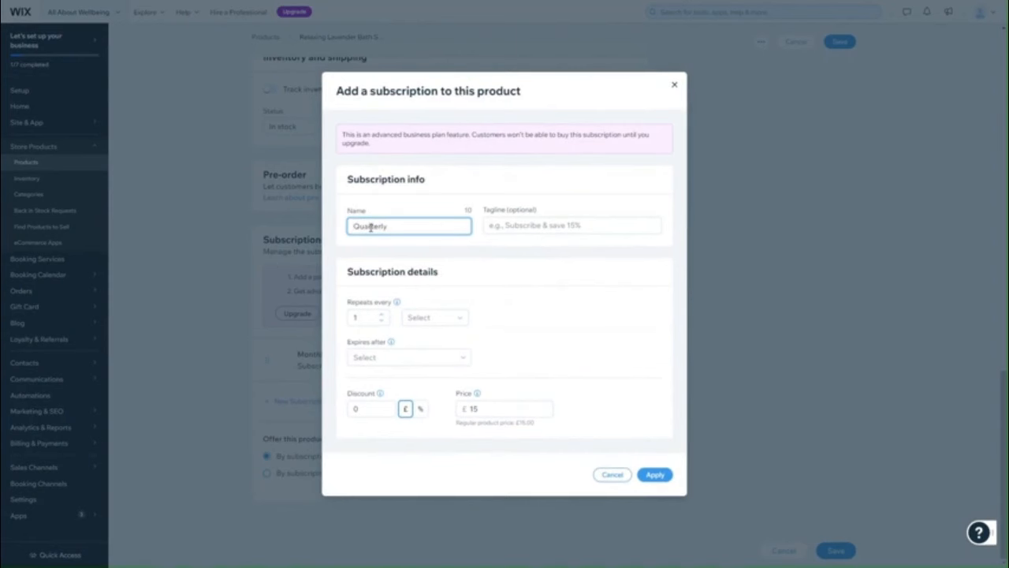
{"action": "type", "text": "Bath Salts"}
- Set the Quarterly Bath Salts subscription to repeat every 4 months and never expire
{"action": "left_click", "coordinate": [416, 317]}
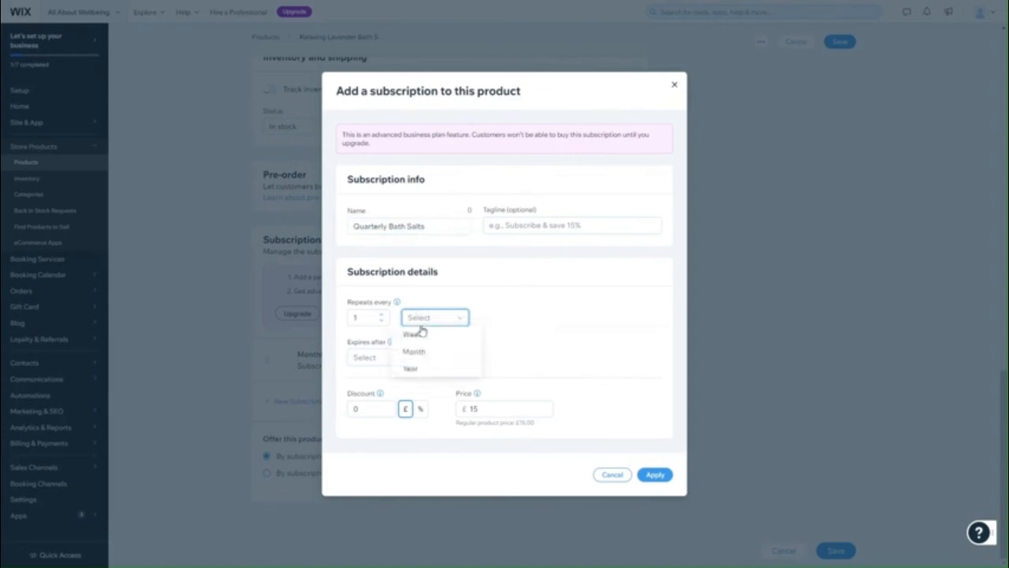
{"action": "left_click", "coordinate": [414, 351]}
{"action": "left_click", "coordinate": [381, 314]}
{"action": "left_click", "coordinate": [381, 320]}
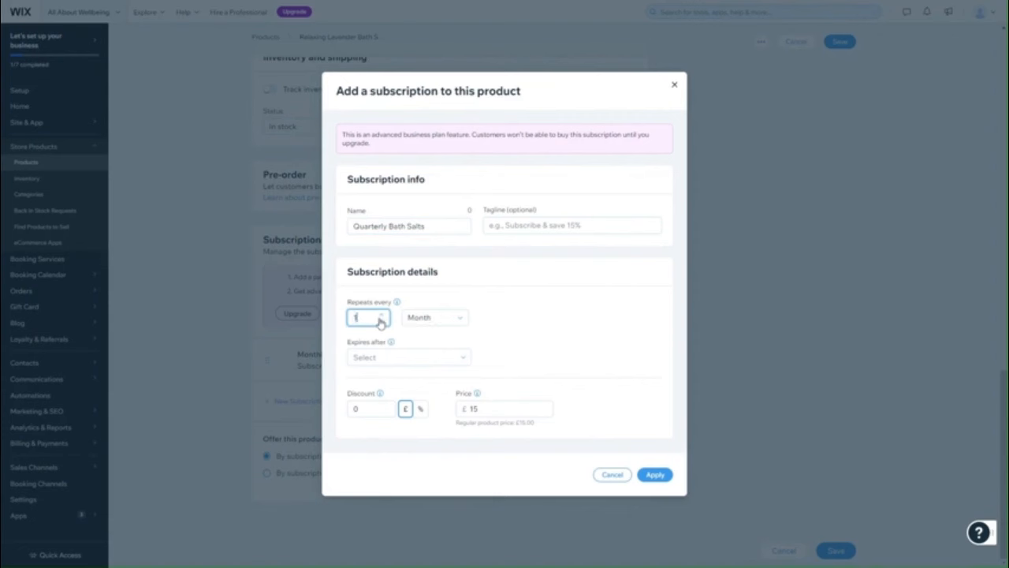
{"action": "left_click", "coordinate": [381, 314]}
{"action": "left_click", "coordinate": [381, 314]}
{"action": "left_click", "coordinate": [381, 314]}
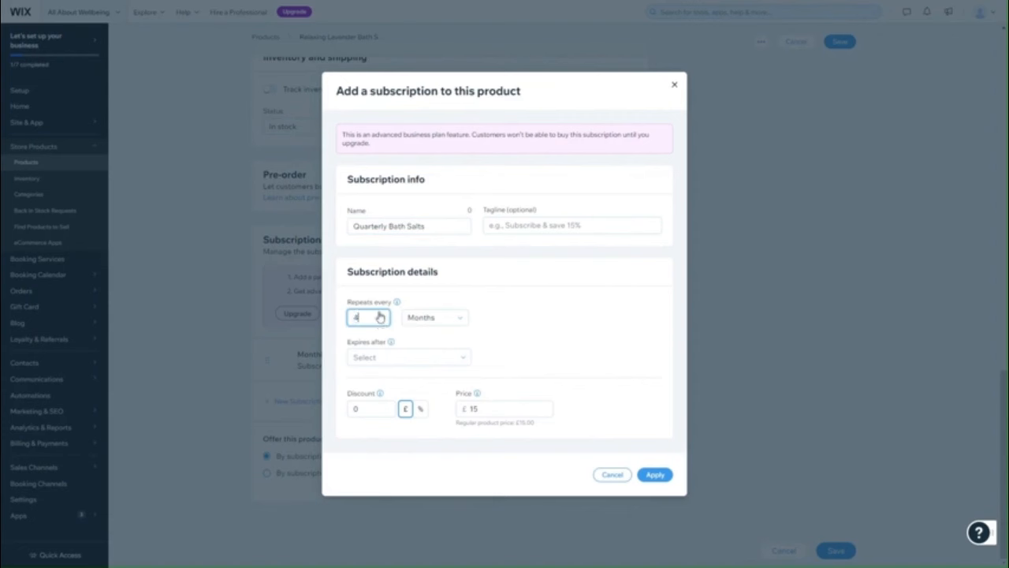
{"action": "left_click", "coordinate": [402, 358]}
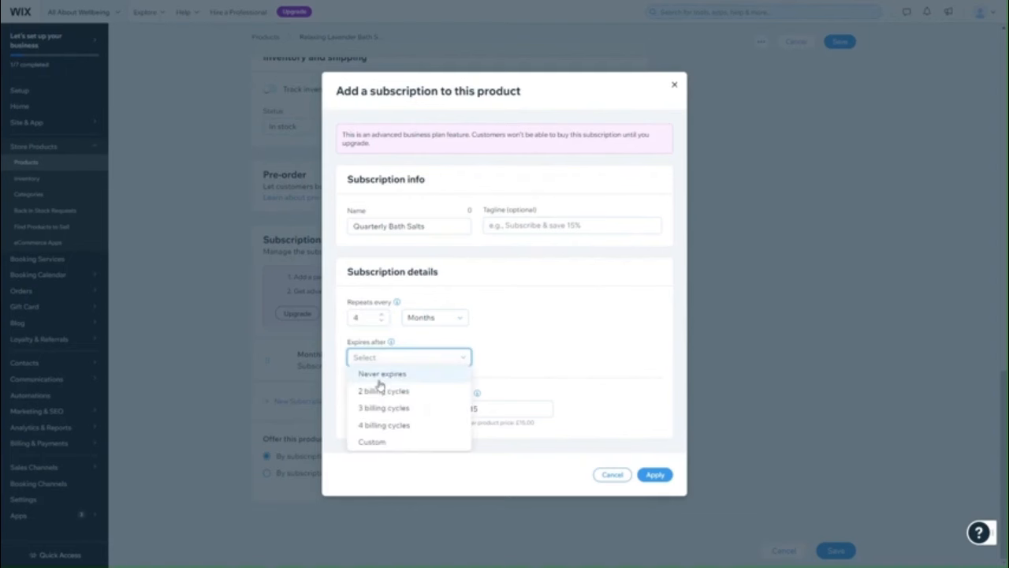
{"action": "left_click", "coordinate": [380, 377]}
- Set the Quarterly Bath Salts subscription discount to 18 percent
{"action": "left_click", "coordinate": [364, 389]}
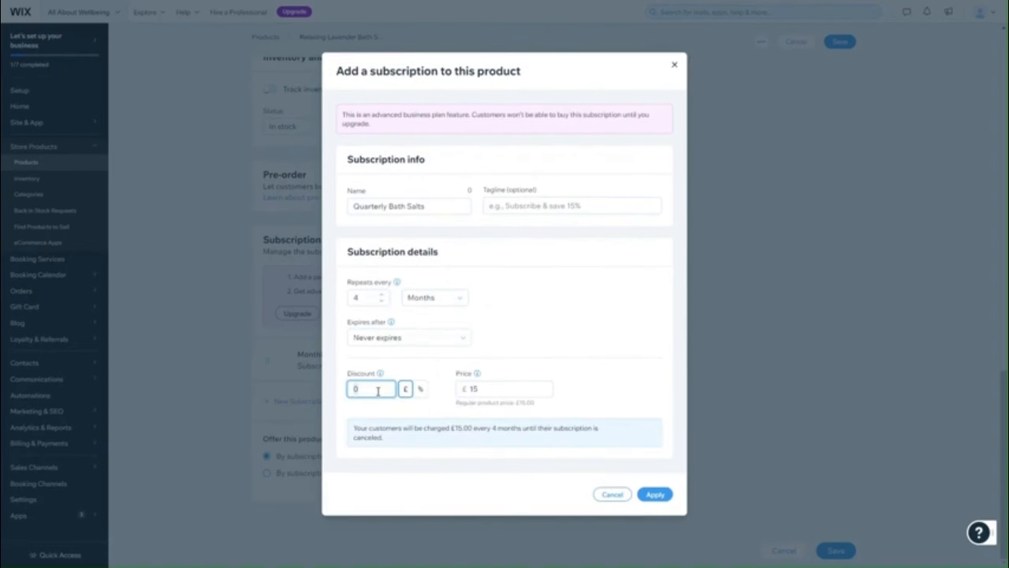
{"action": "type", "text": "25"}
{"action": "key", "text": "BackSpace"}
{"action": "key", "text": "BackSpace"}
{"action": "left_click", "coordinate": [420, 389]}
{"action": "type", "text": "18"}
{"action": "left_click", "coordinate": [611, 368]}
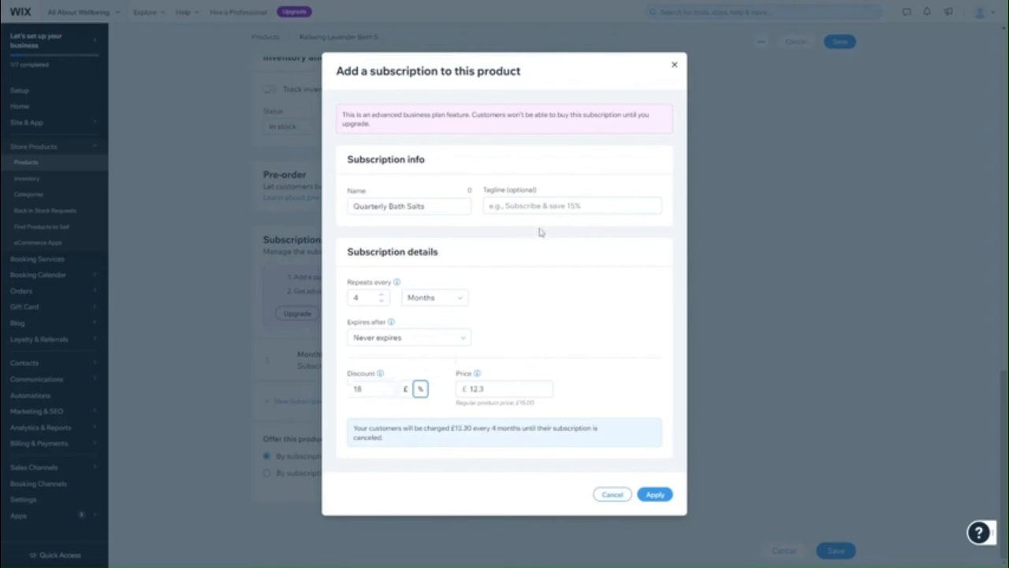
- Give the quarterly subscription the tagline "Subscribe and Save 18%" and apply it to the product
{"action": "left_click", "coordinate": [532, 206]}
{"action": "type", "text": "Subs"}
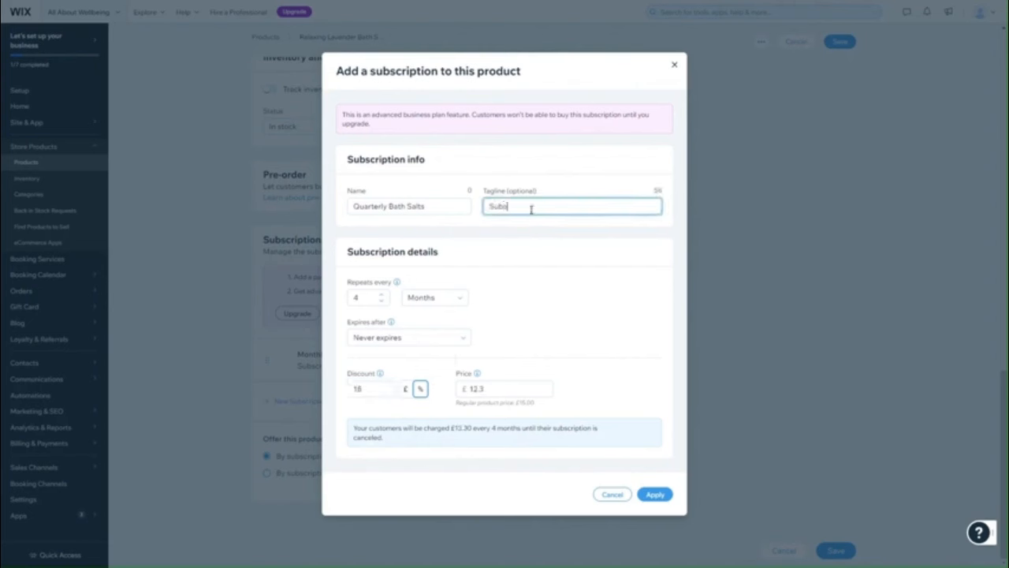
{"action": "type", "text": "cribe and Save 18%"}
{"action": "left_click", "coordinate": [655, 494]}
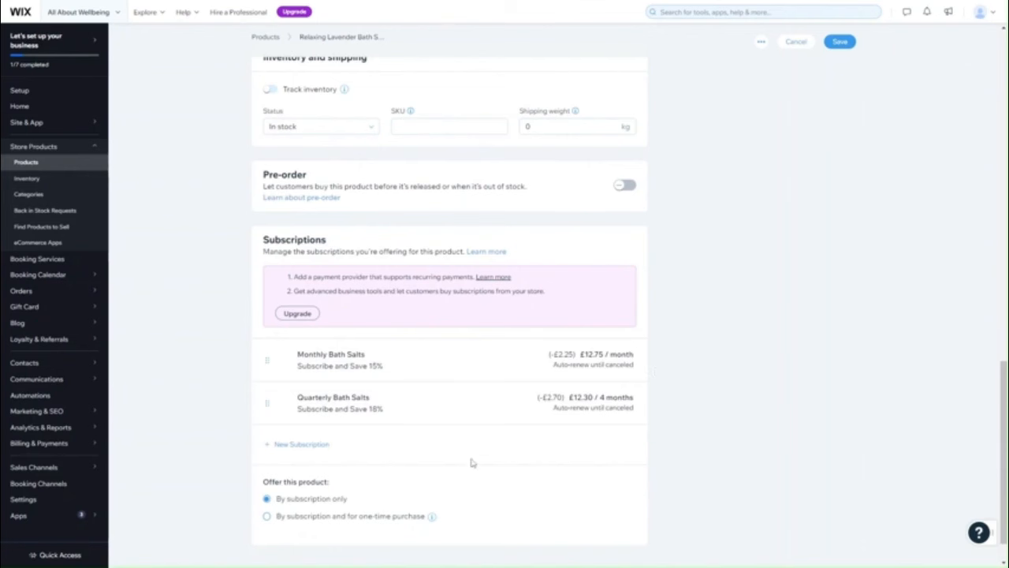
- Try offering the product by subscription and for one-time purchase, and switch back to subscription only
{"action": "left_click", "coordinate": [267, 516]}
{"action": "scroll", "coordinate": [550, 411], "scroll_direction": "up", "scroll_amount": 1}
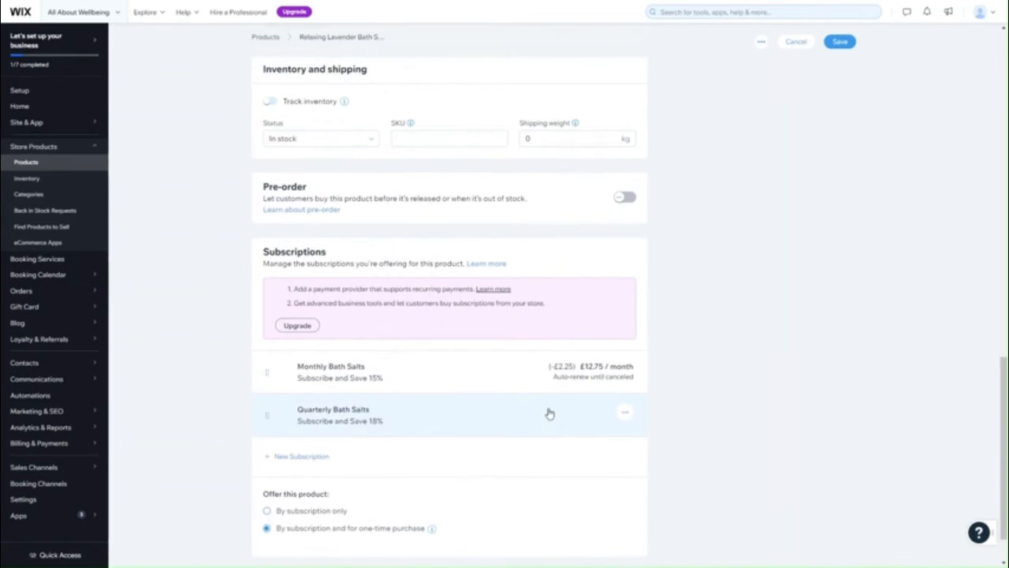
{"action": "scroll", "coordinate": [523, 544], "scroll_direction": "up", "scroll_amount": 5}
{"action": "scroll", "coordinate": [521, 488], "scroll_direction": "up", "scroll_amount": 2}
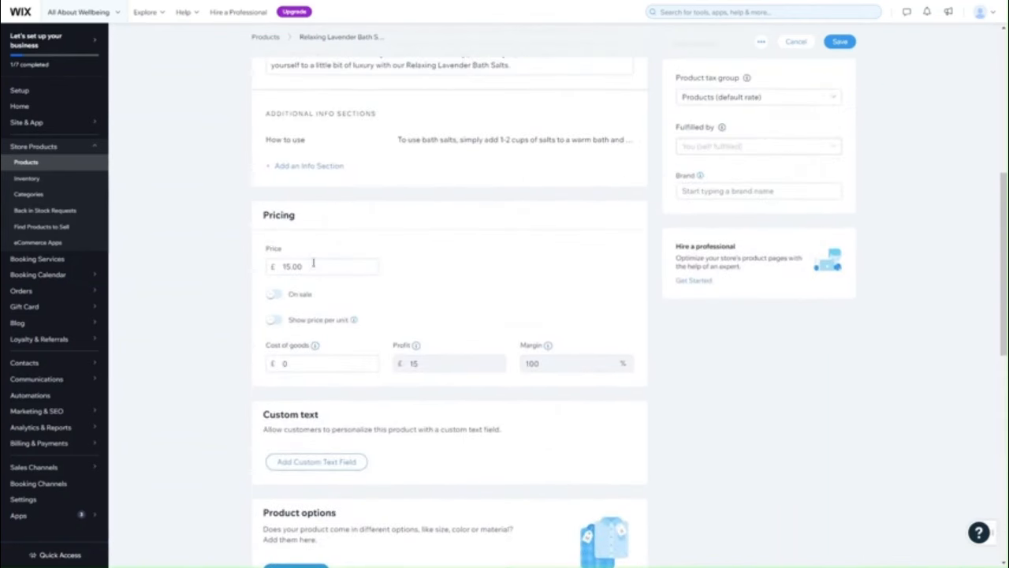
{"action": "scroll", "coordinate": [313, 282], "scroll_direction": "down", "scroll_amount": 7}
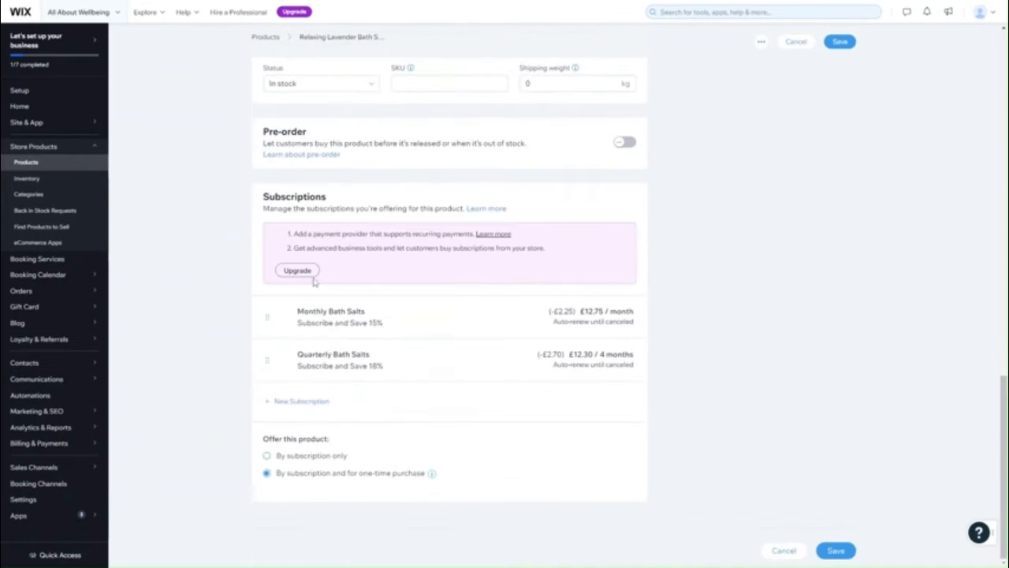
{"action": "left_click", "coordinate": [288, 459]}
- Assign the bath salts product to the Self-Care category, leaving Fitness and Mindfulness unselected
{"action": "scroll", "coordinate": [494, 392], "scroll_direction": "up", "scroll_amount": 4}
{"action": "scroll", "coordinate": [495, 392], "scroll_direction": "up", "scroll_amount": 10}
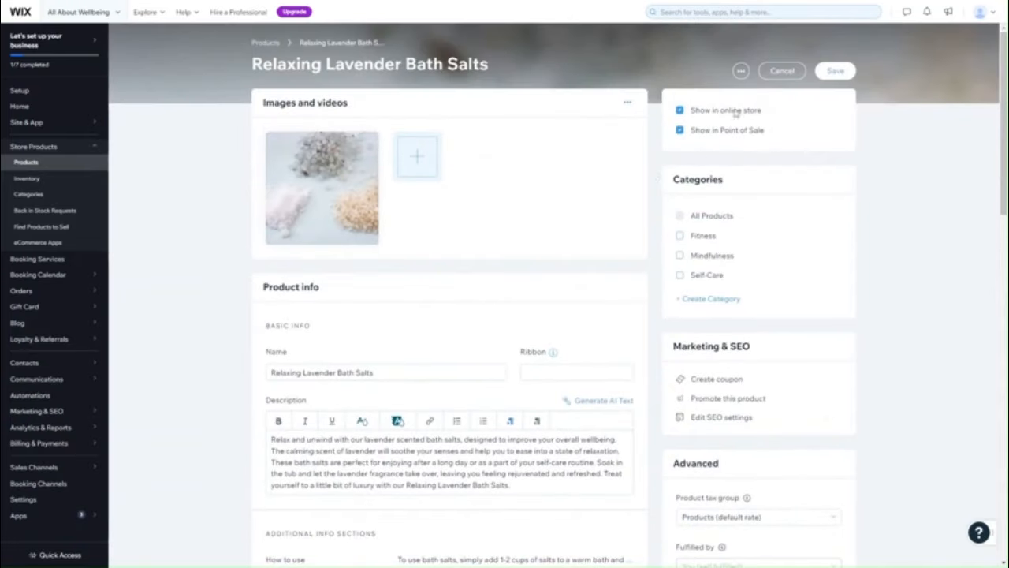
{"action": "left_click", "coordinate": [703, 238]}
{"action": "left_click", "coordinate": [705, 256]}
{"action": "left_click", "coordinate": [705, 276]}
{"action": "left_click", "coordinate": [704, 236]}
{"action": "left_click", "coordinate": [702, 258]}
- Save the Relaxing Lavender Bath Salts product with its category and subscription settings
{"action": "scroll", "coordinate": [701, 261], "scroll_direction": "down", "scroll_amount": 3}
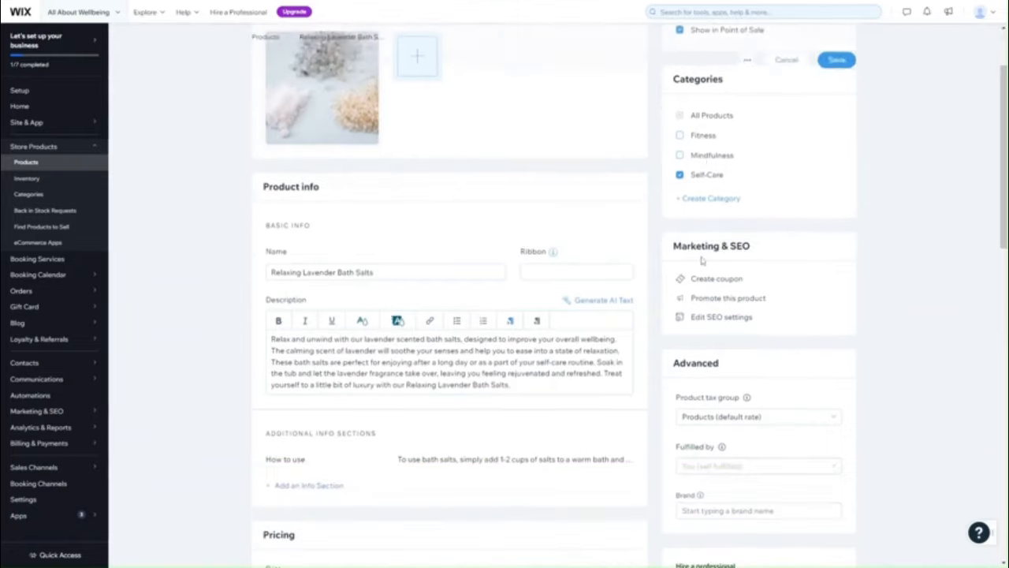
{"action": "scroll", "coordinate": [683, 186], "scroll_direction": "up", "scroll_amount": 3}
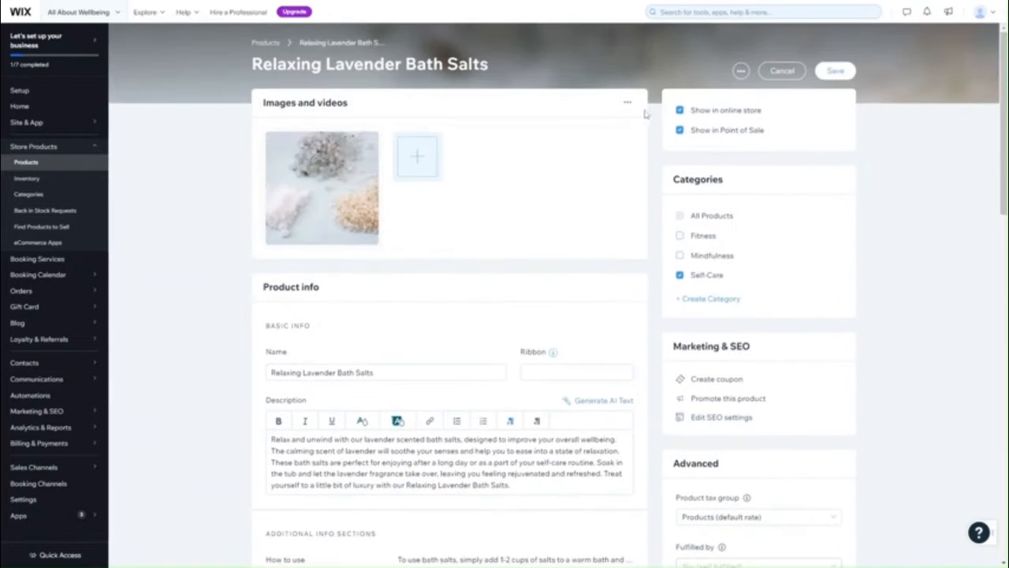
{"action": "scroll", "coordinate": [726, 173], "scroll_direction": "down", "scroll_amount": 10}
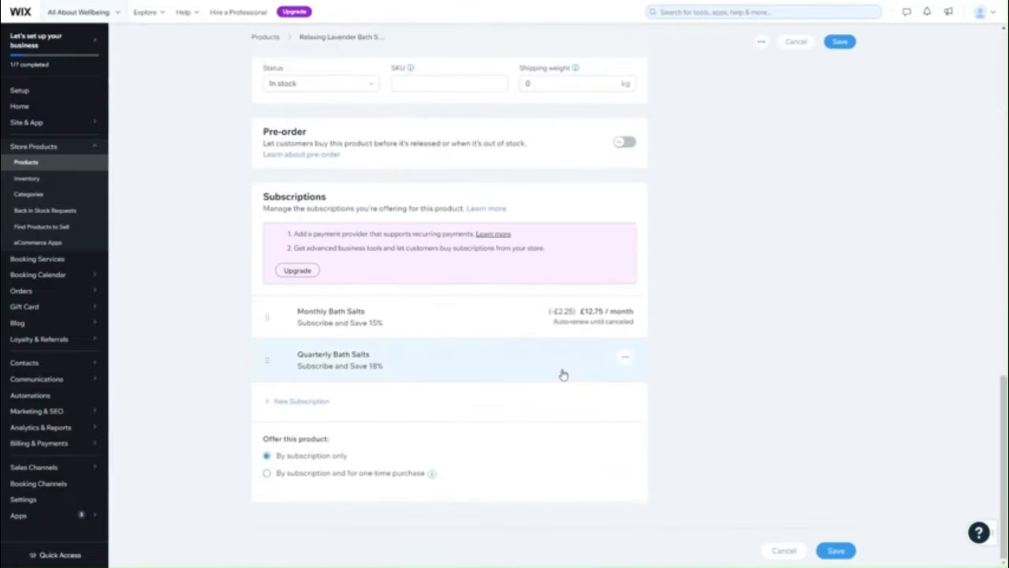
{"action": "scroll", "coordinate": [563, 375], "scroll_direction": "up", "scroll_amount": 1}
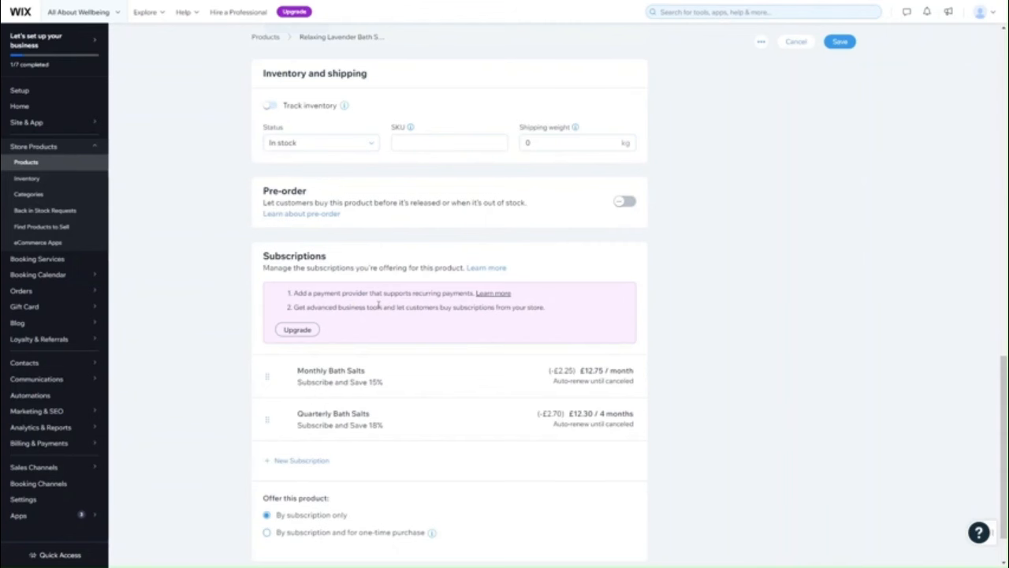
{"action": "scroll", "coordinate": [390, 319], "scroll_direction": "up", "scroll_amount": 1}
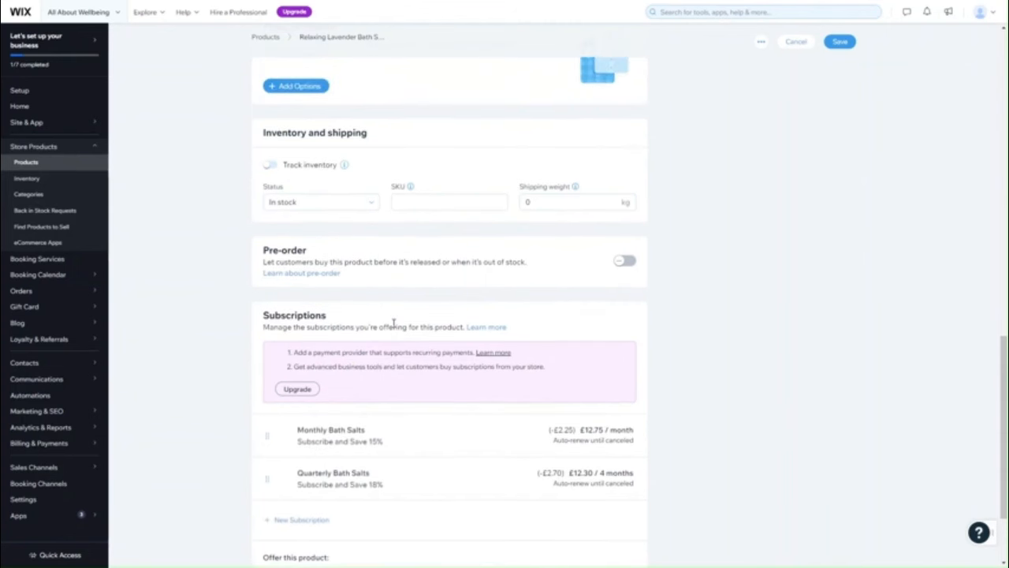
{"action": "scroll", "coordinate": [393, 323], "scroll_direction": "down", "scroll_amount": 1}
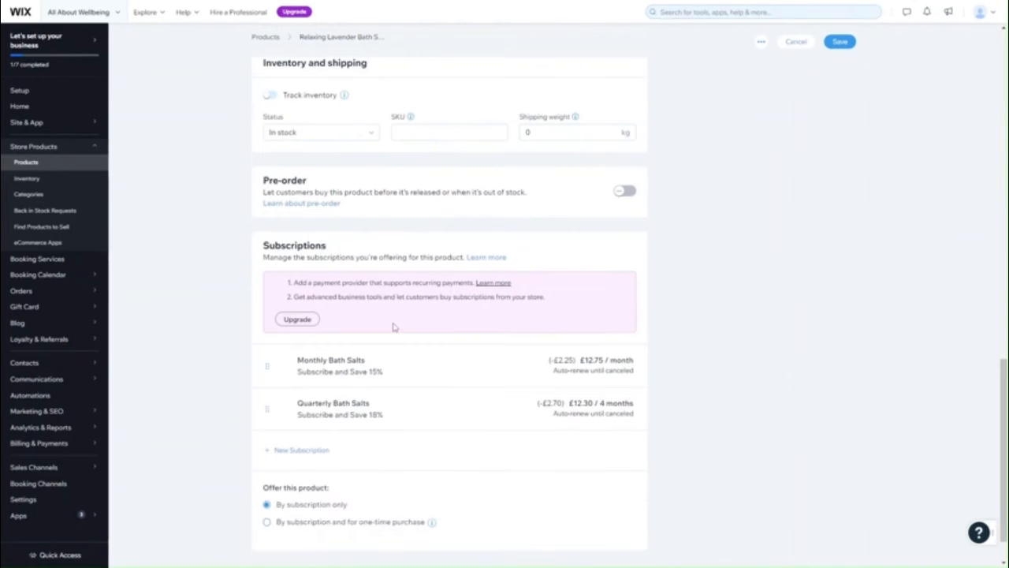
{"action": "scroll", "coordinate": [394, 327], "scroll_direction": "down", "scroll_amount": 1}
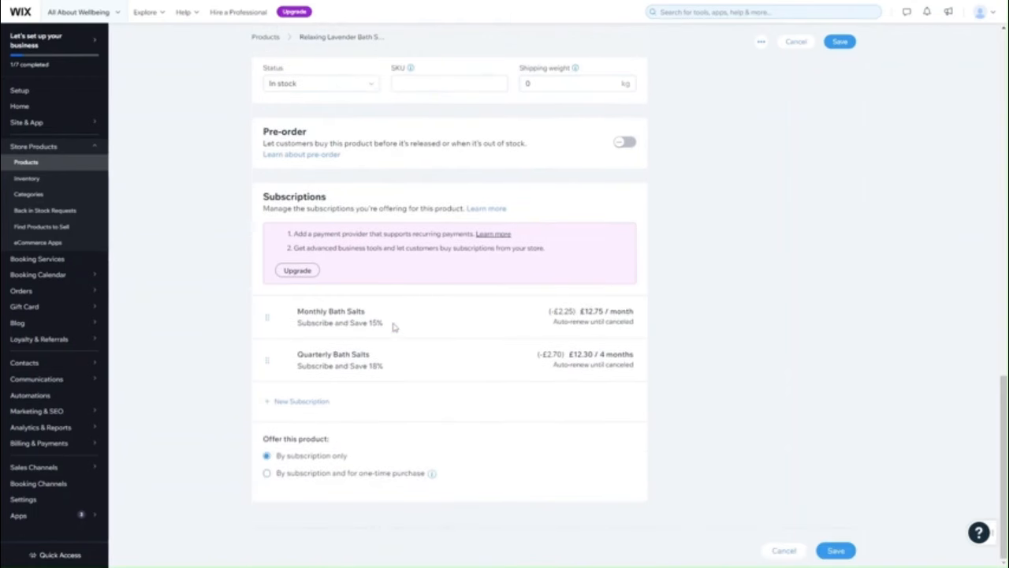
{"action": "left_click", "coordinate": [835, 550]}
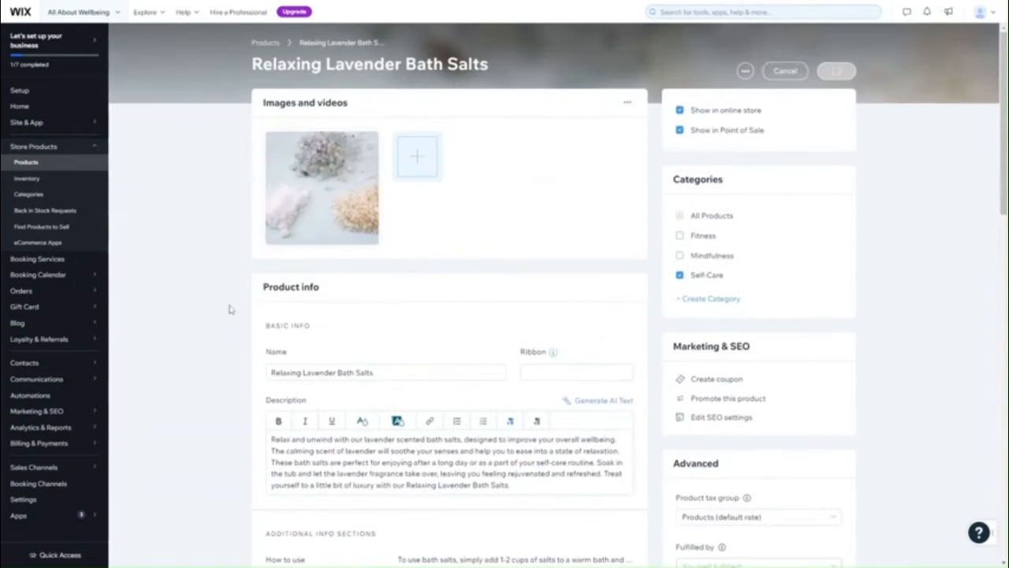
- Return to the store's product list and open the site's Premium plan options
{"action": "left_click", "coordinate": [44, 165]}
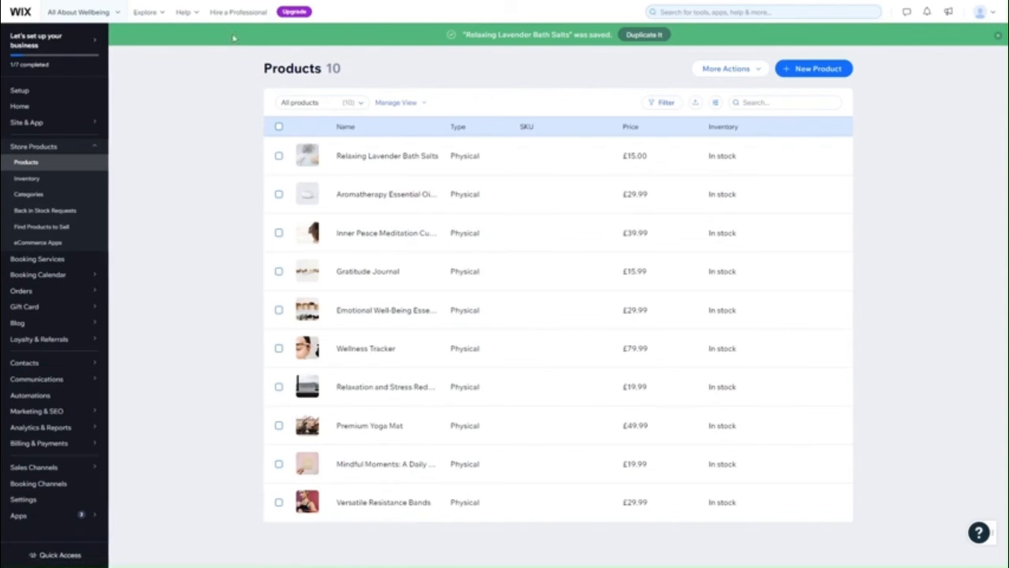
{"action": "left_click", "coordinate": [294, 13]}
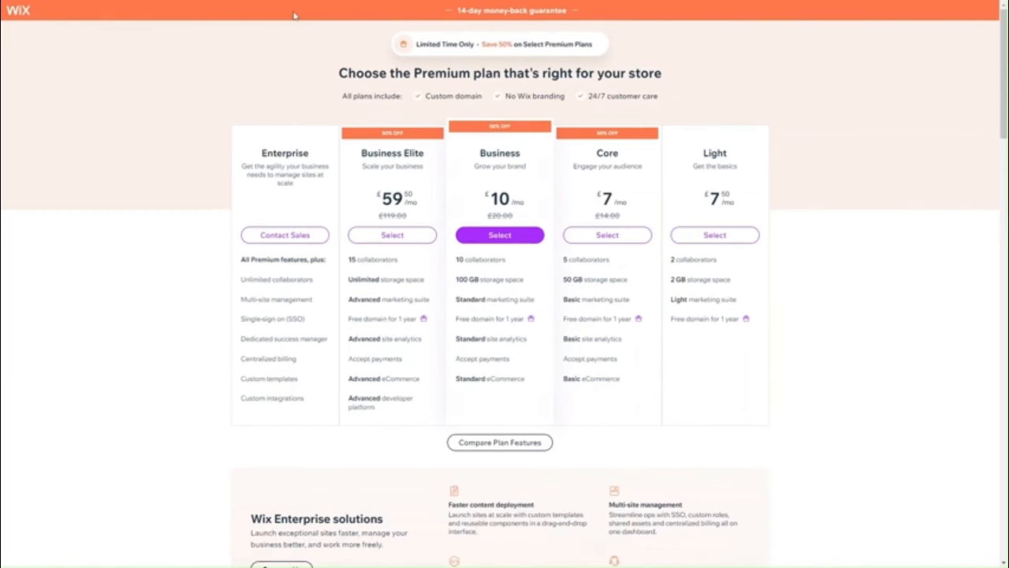
{"action": "scroll", "coordinate": [295, 260], "scroll_direction": "down", "scroll_amount": 3}
{"action": "scroll", "coordinate": [295, 264], "scroll_direction": "up", "scroll_amount": 3}
{"action": "key", "text": "F11"}
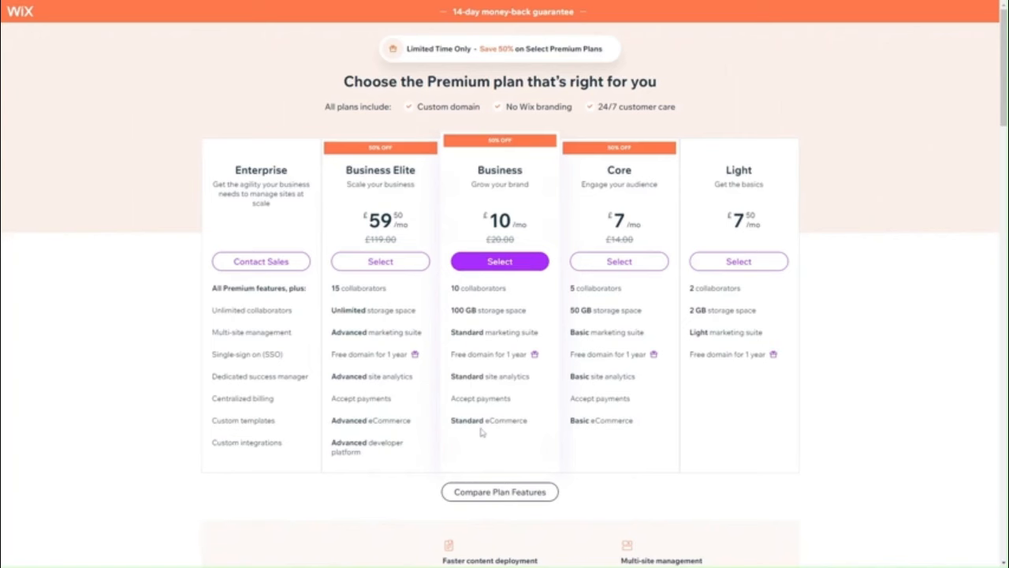
- Open the Premium plan feature comparison and review the site features, marketing suite and payment tools offered by each plan
{"action": "left_click", "coordinate": [484, 495]}
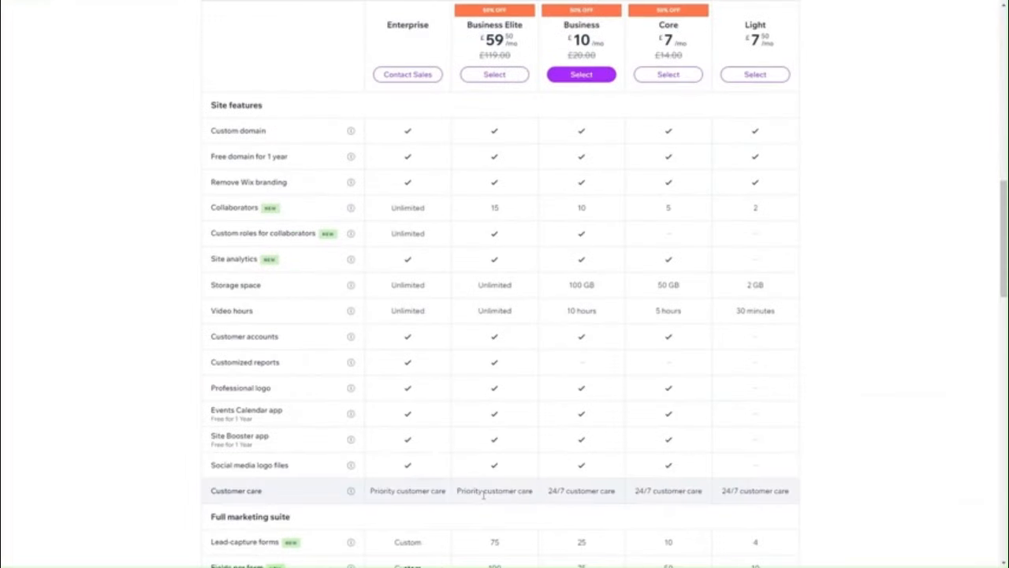
{"action": "scroll", "coordinate": [287, 375], "scroll_direction": "down", "scroll_amount": 5}
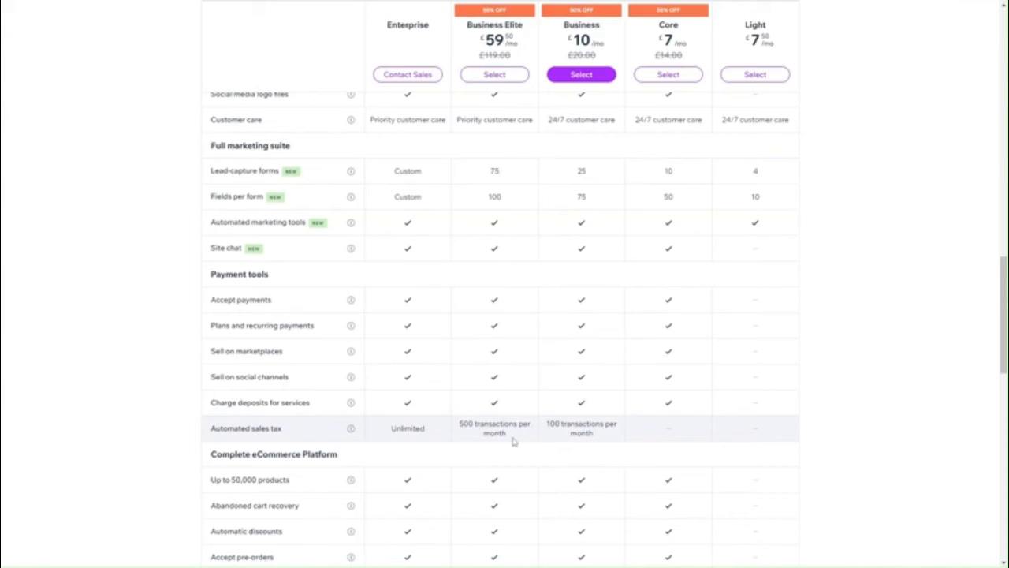
{"action": "scroll", "coordinate": [513, 442], "scroll_direction": "down", "scroll_amount": 2}
{"action": "scroll", "coordinate": [513, 441], "scroll_direction": "up", "scroll_amount": 12}
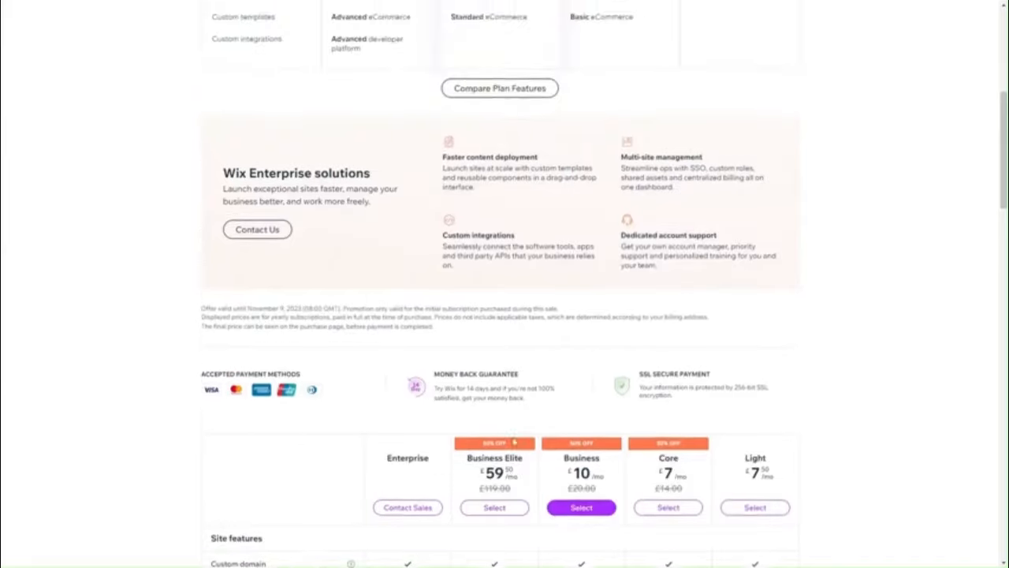
{"action": "scroll", "coordinate": [512, 441], "scroll_direction": "up", "scroll_amount": 2}
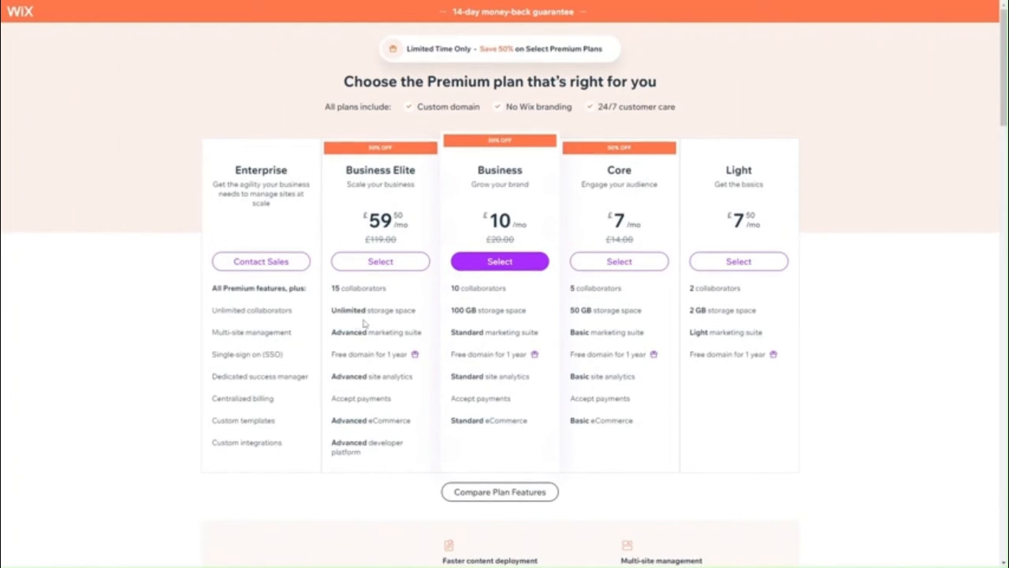
{"action": "scroll", "coordinate": [391, 442], "scroll_direction": "down", "scroll_amount": 10}
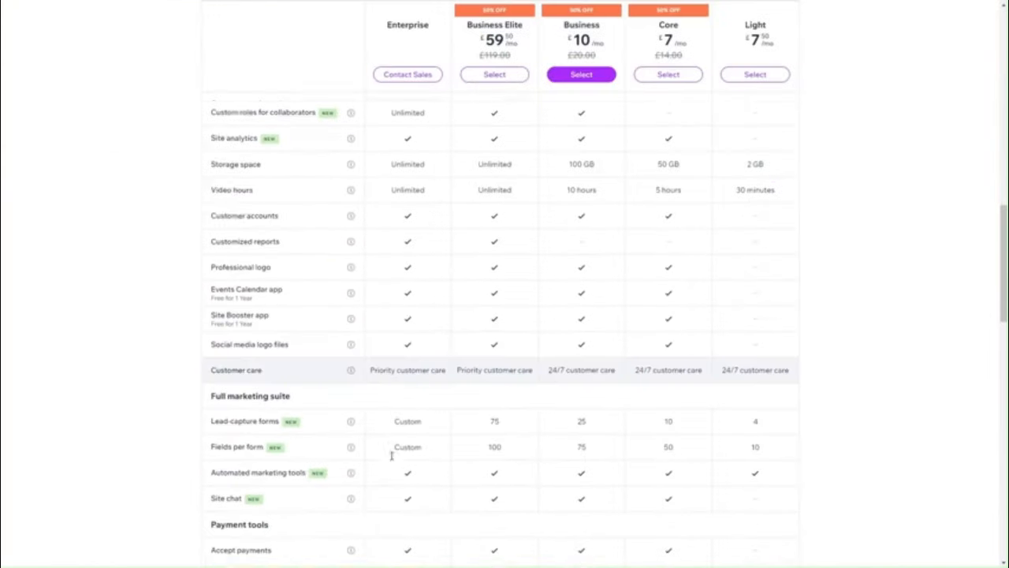
{"action": "scroll", "coordinate": [391, 453], "scroll_direction": "up", "scroll_amount": 3}
{"action": "scroll", "coordinate": [392, 460], "scroll_direction": "down", "scroll_amount": 1}
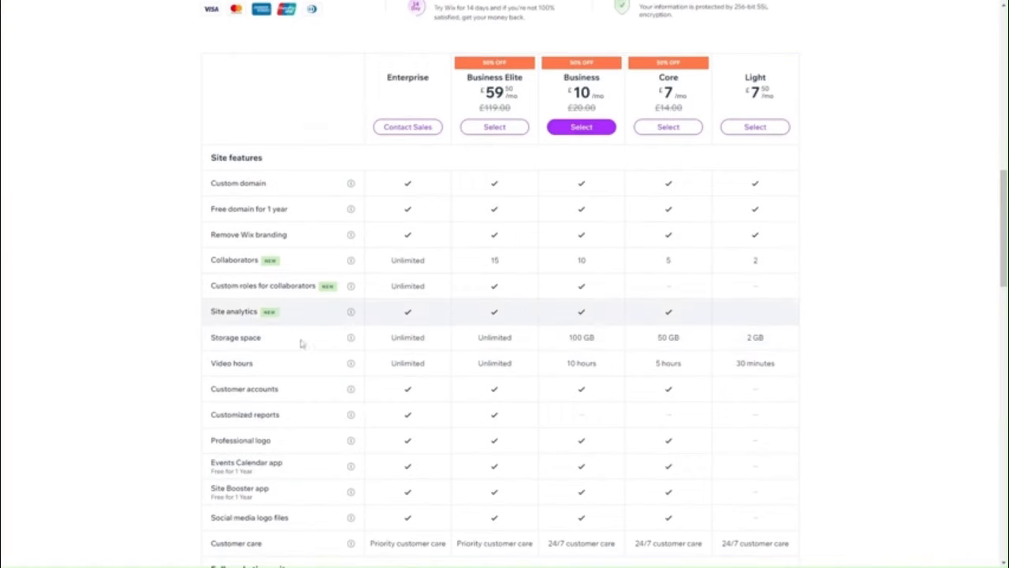
{"action": "scroll", "coordinate": [463, 422], "scroll_direction": "down", "scroll_amount": 5}
{"action": "scroll", "coordinate": [464, 421], "scroll_direction": "up", "scroll_amount": 15}
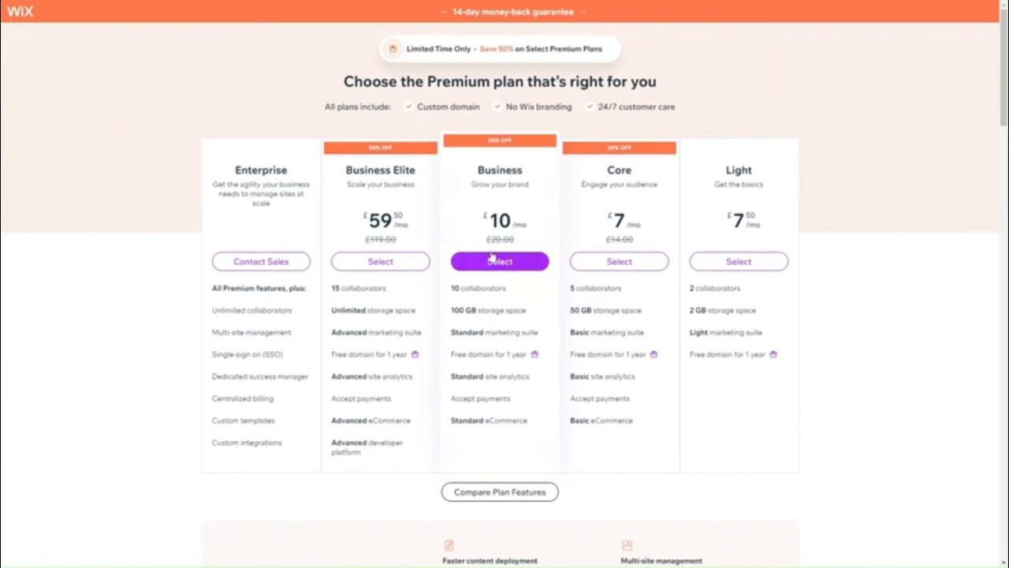
- Examine which Premium plans include the marketplace selling, shipping, dropshipping and other eCommerce platform features
{"action": "scroll", "coordinate": [541, 446], "scroll_direction": "down", "scroll_amount": 15}
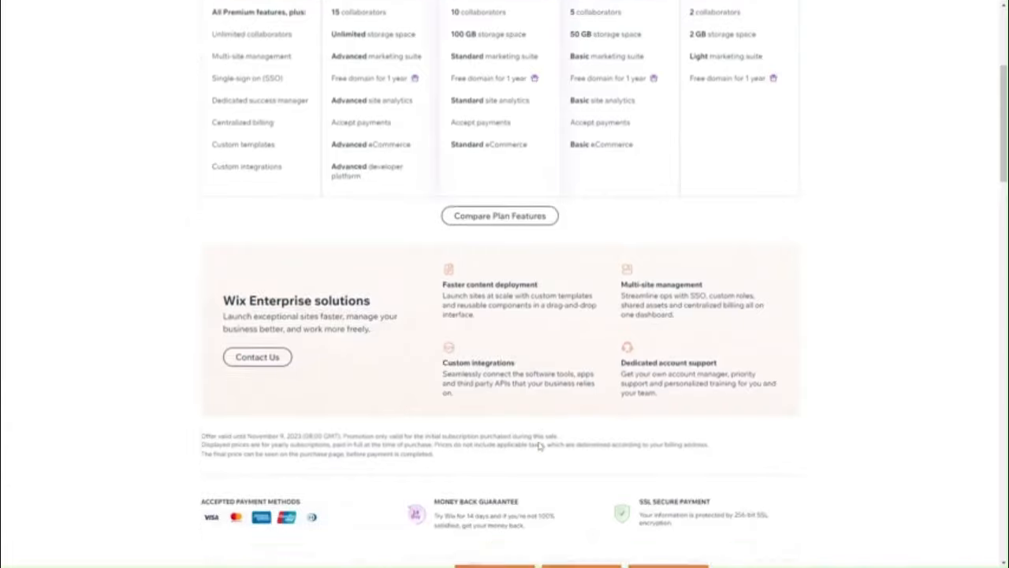
{"action": "scroll", "coordinate": [539, 447], "scroll_direction": "down", "scroll_amount": 2}
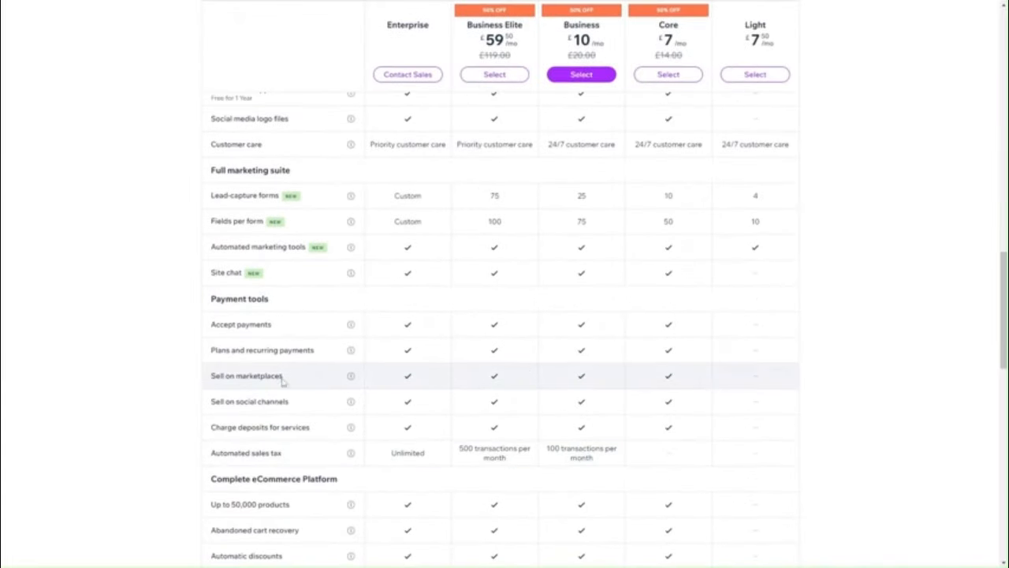
{"action": "scroll", "coordinate": [268, 445], "scroll_direction": "down", "scroll_amount": 2}
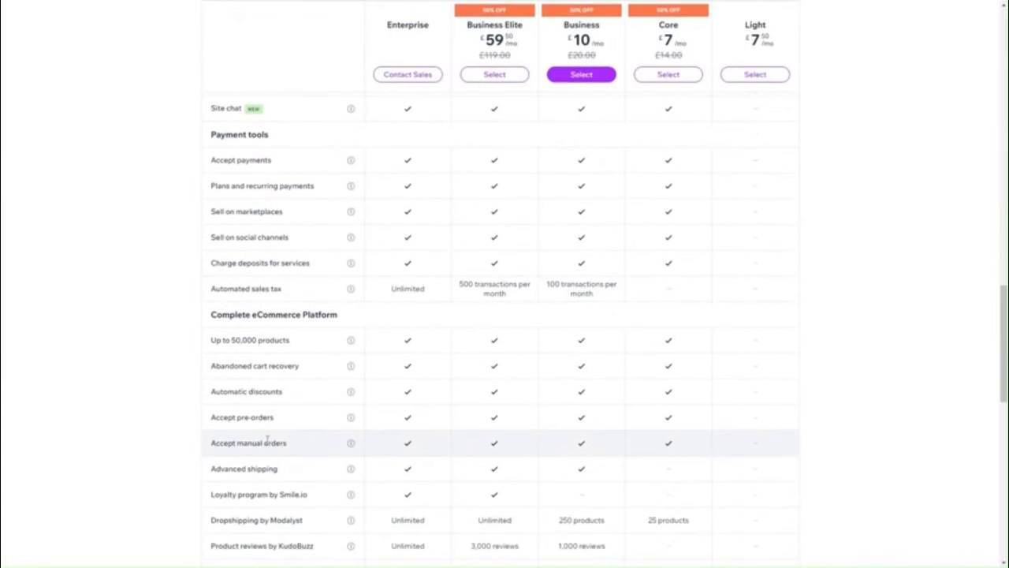
{"action": "scroll", "coordinate": [267, 440], "scroll_direction": "down", "scroll_amount": 2}
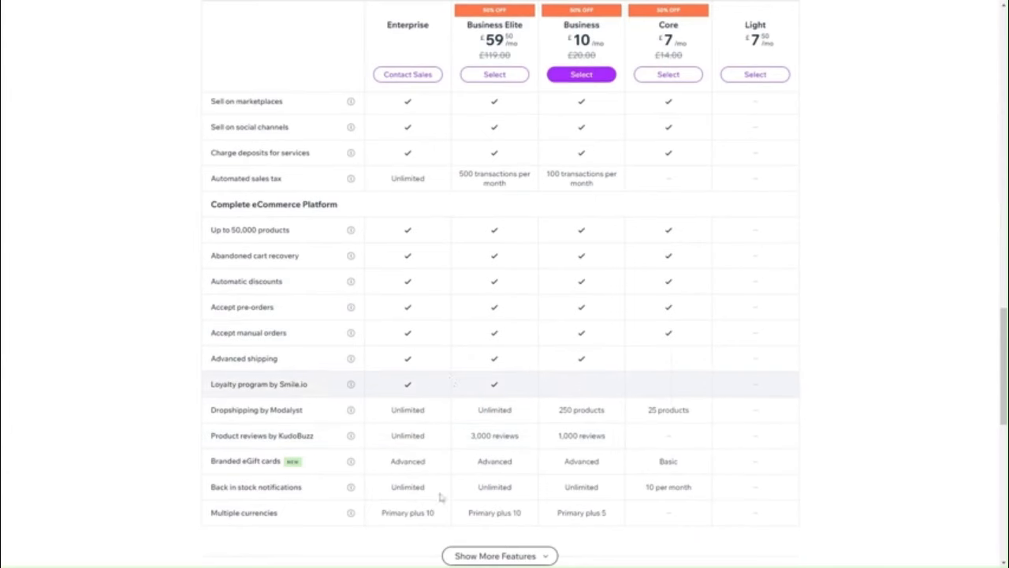
{"action": "scroll", "coordinate": [516, 415], "scroll_direction": "up", "scroll_amount": 10}
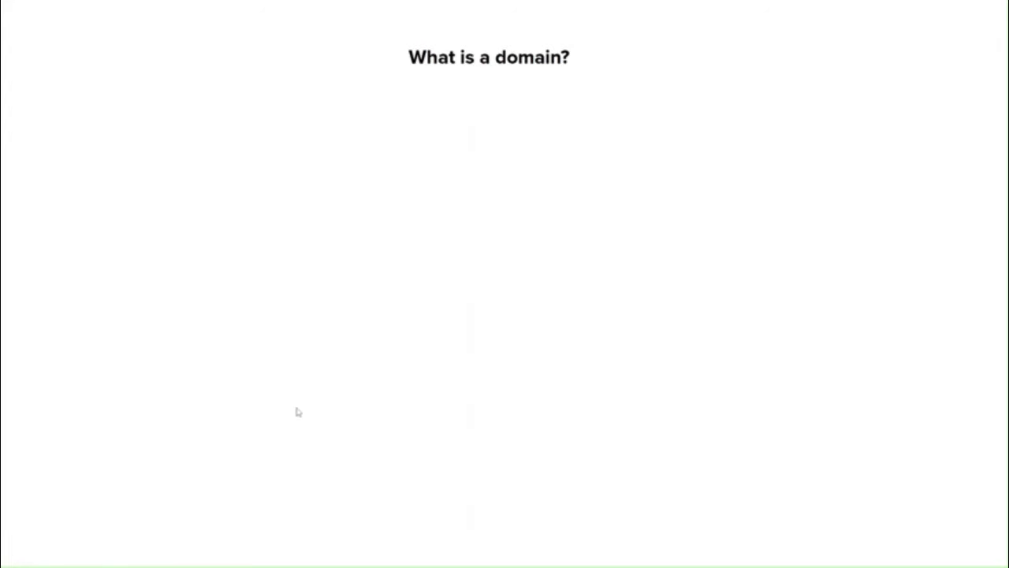
{"action": "left_click", "coordinate": [298, 411]}
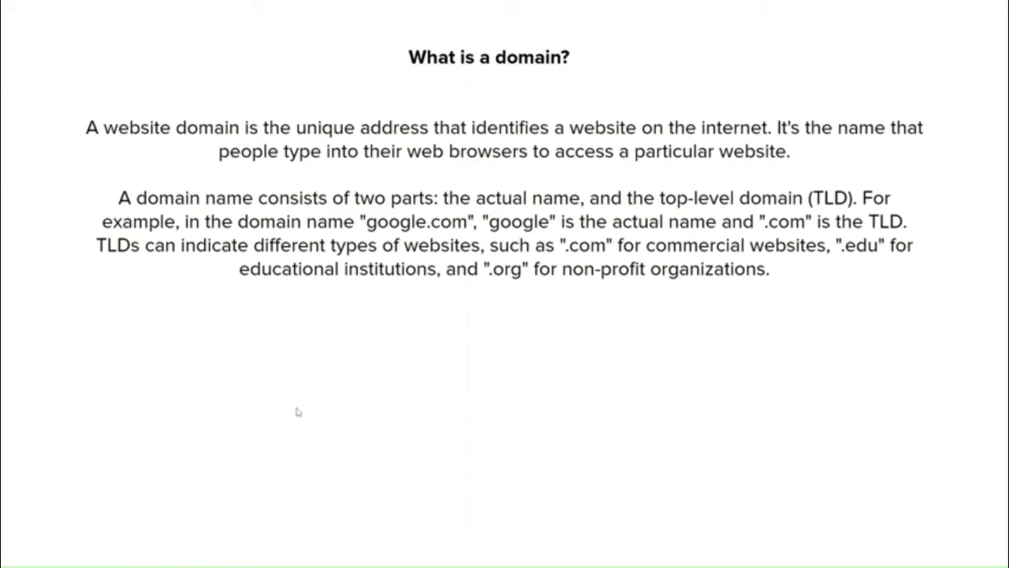
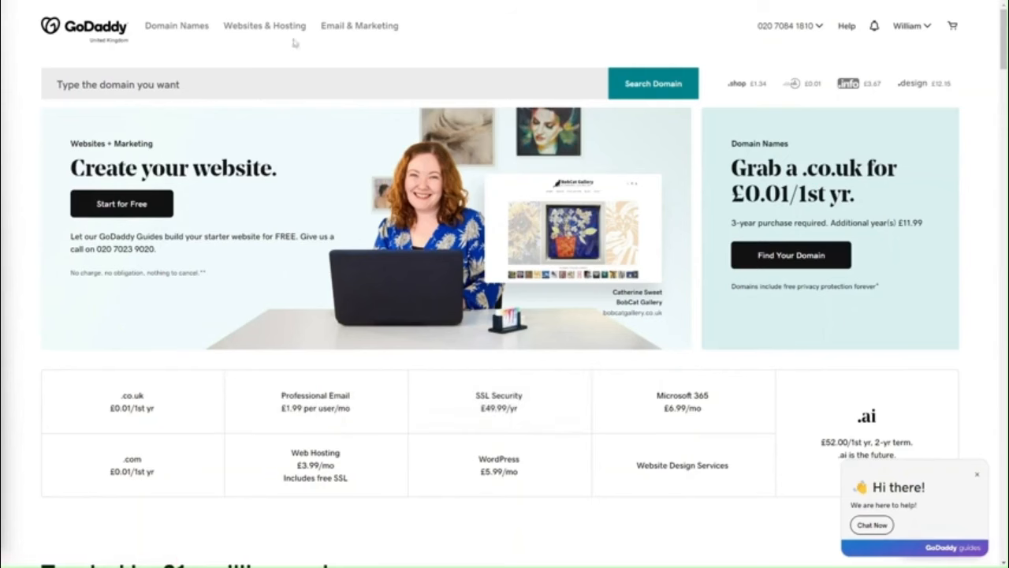
- Switch to GoDaddy and search for the domain mymindfulness.com
{"action": "left_click", "coordinate": [129, 85]}
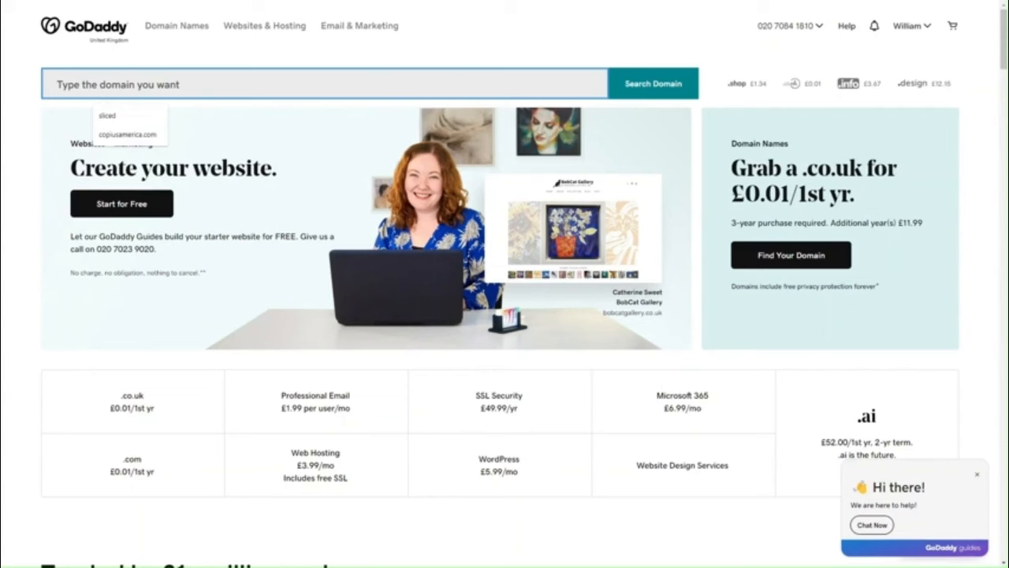
{"action": "key", "text": "alt+Tab"}
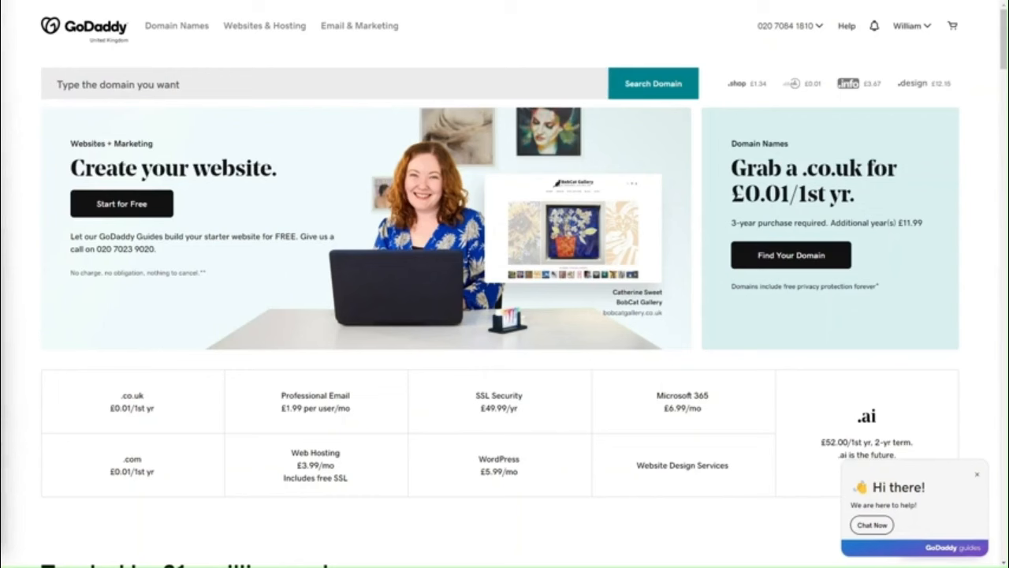
{"action": "left_click", "coordinate": [153, 95]}
{"action": "type", "text": "my"}
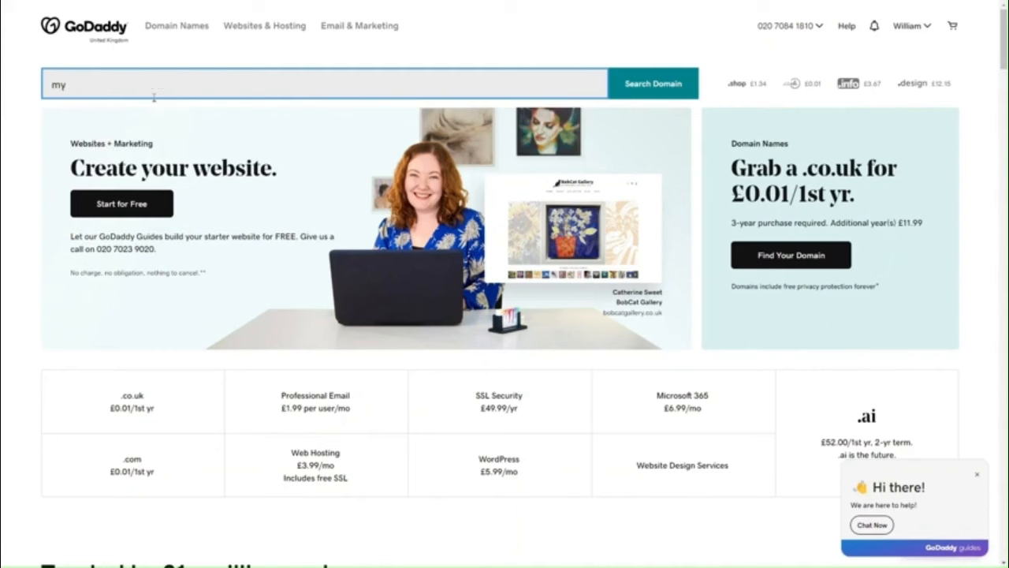
{"action": "type", "text": "mindfullb"}
{"action": "key", "text": "BackSpace"}
{"action": "type", "text": "ness.com"}
{"action": "left_click", "coordinate": [104, 84]}
{"action": "key", "text": "BackSpace"}
{"action": "left_click", "coordinate": [653, 83]}
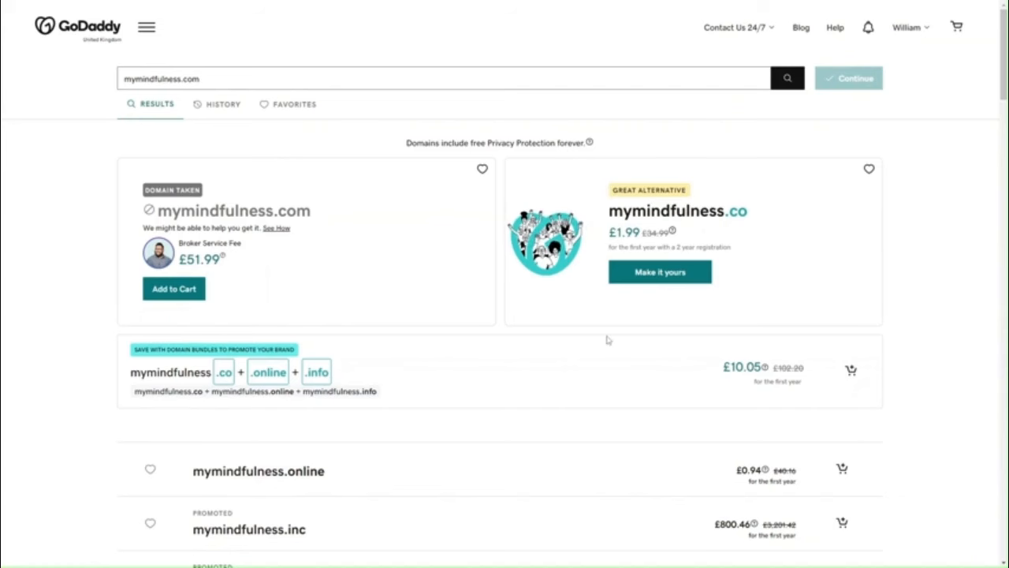
- Review the alternative mymindfulness domain endings and their first-year prices in the search results
{"action": "scroll", "coordinate": [607, 339], "scroll_direction": "down", "scroll_amount": 3}
{"action": "scroll", "coordinate": [543, 404], "scroll_direction": "down", "scroll_amount": 1}
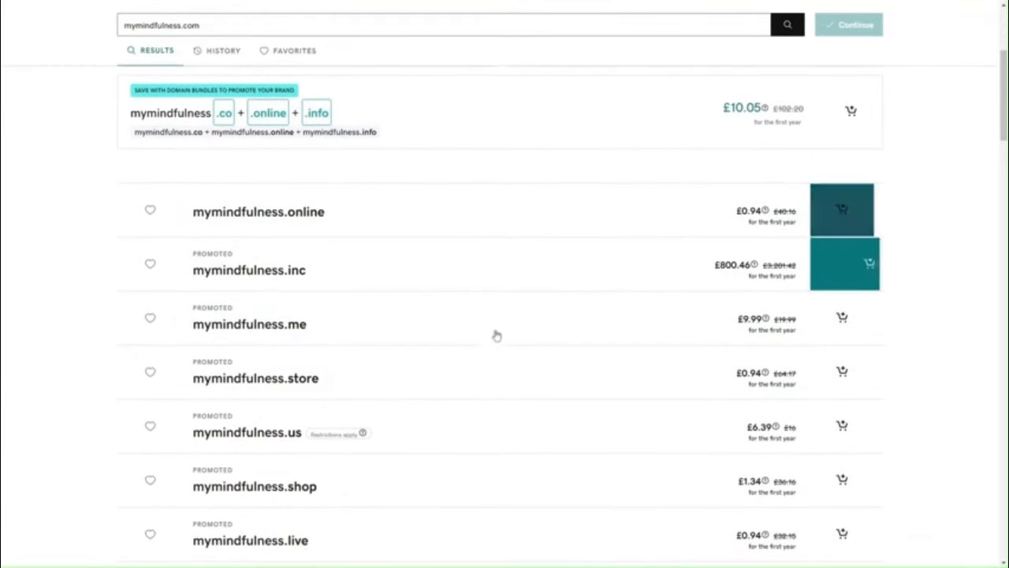
{"action": "scroll", "coordinate": [489, 381], "scroll_direction": "down", "scroll_amount": 2}
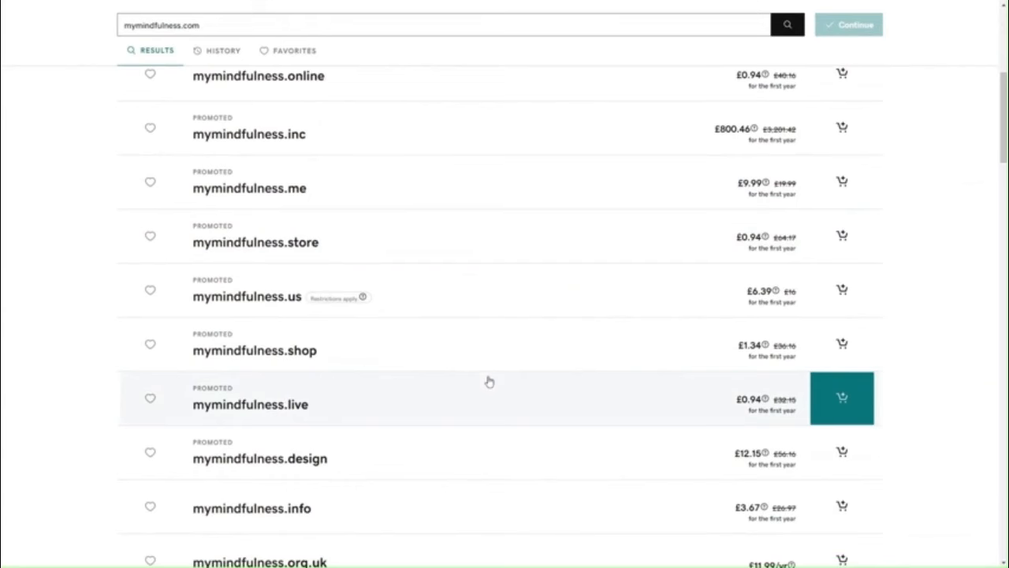
{"action": "scroll", "coordinate": [489, 381], "scroll_direction": "down", "scroll_amount": 1}
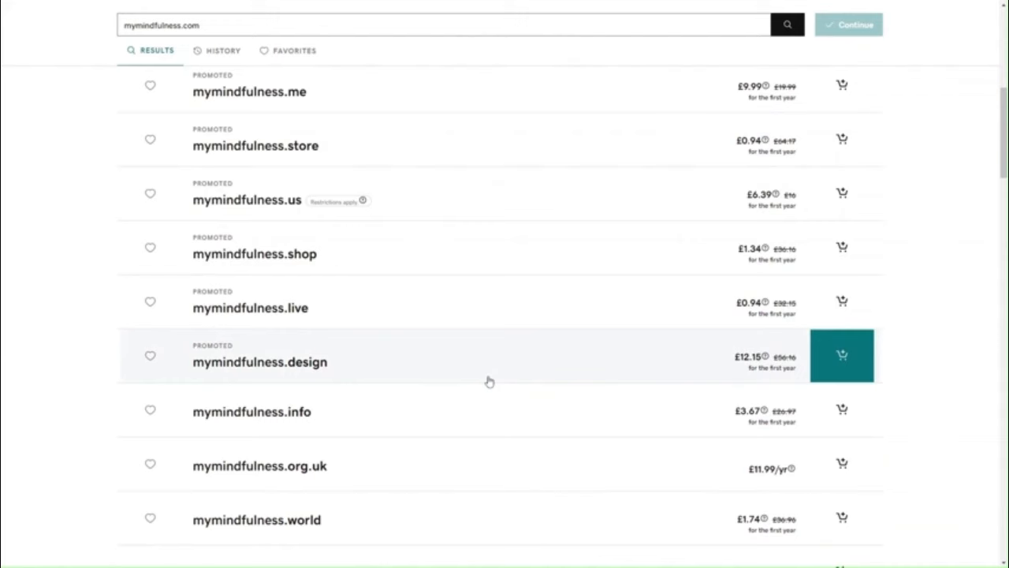
{"action": "scroll", "coordinate": [488, 381], "scroll_direction": "down", "scroll_amount": 2}
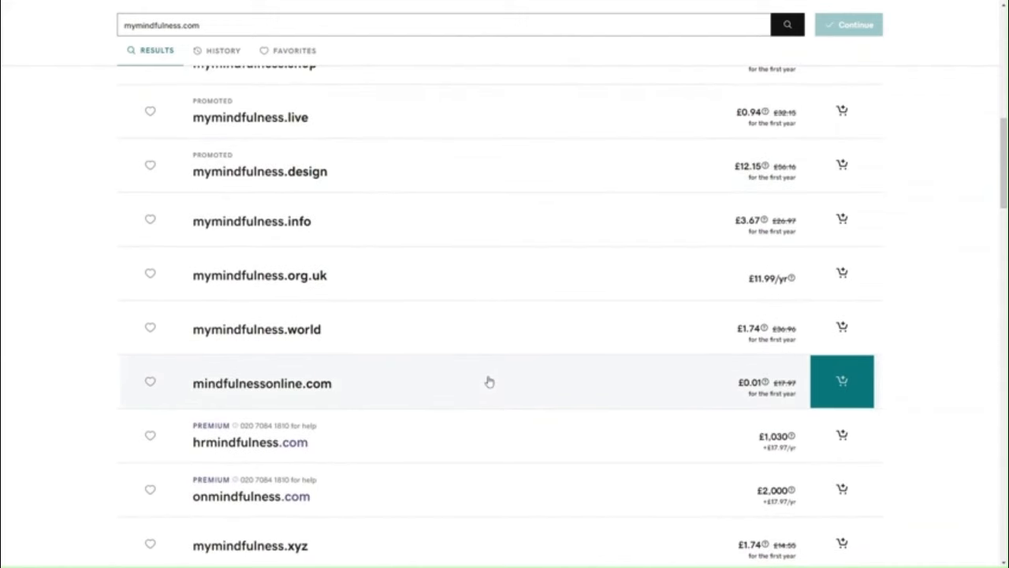
{"action": "scroll", "coordinate": [489, 382], "scroll_direction": "up", "scroll_amount": 4}
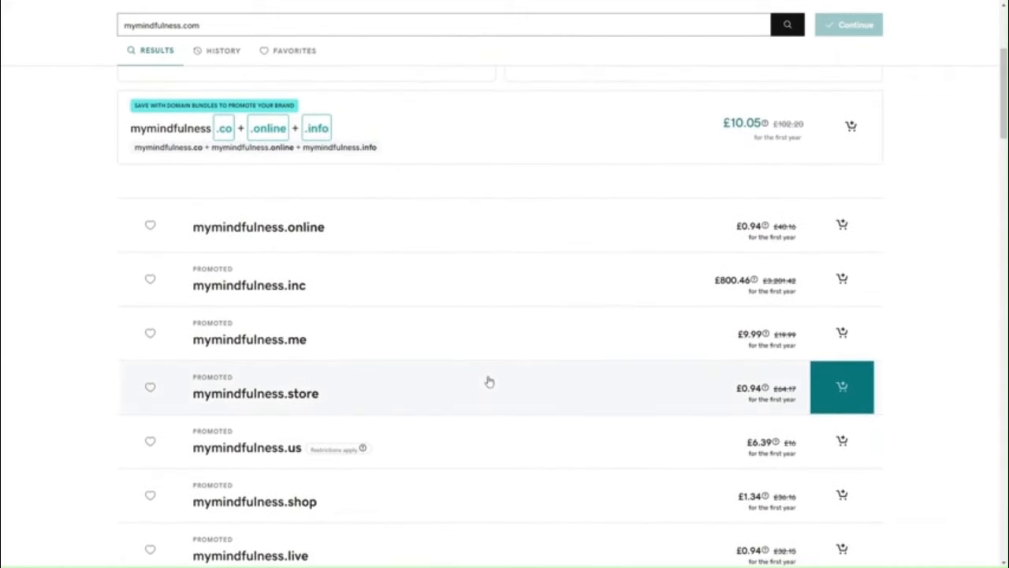
{"action": "scroll", "coordinate": [628, 287], "scroll_direction": "up", "scroll_amount": 3}
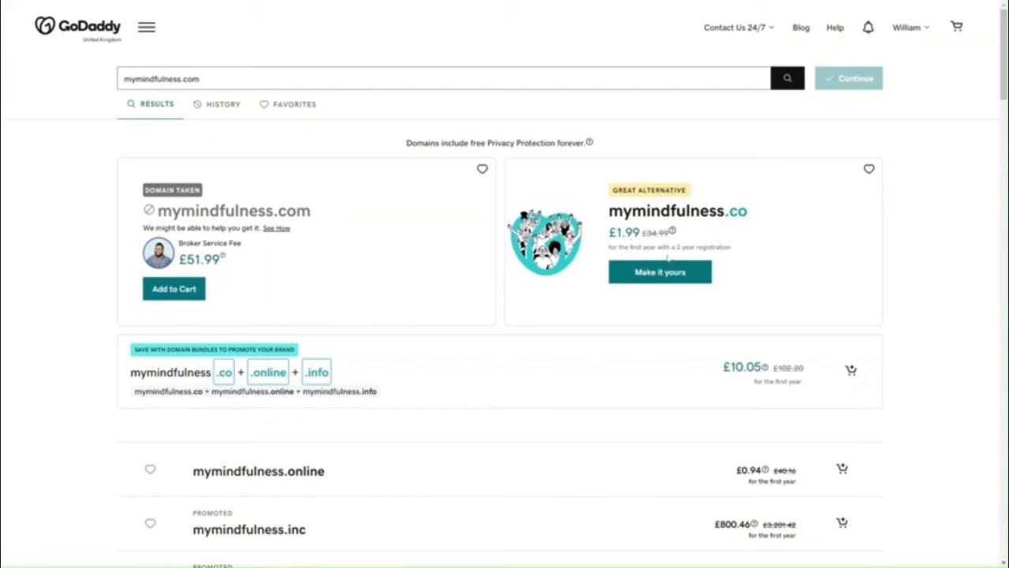
- Add the mymindfulness.co domain to the cart and proceed, postponing the account sign-in
{"action": "left_click", "coordinate": [666, 271]}
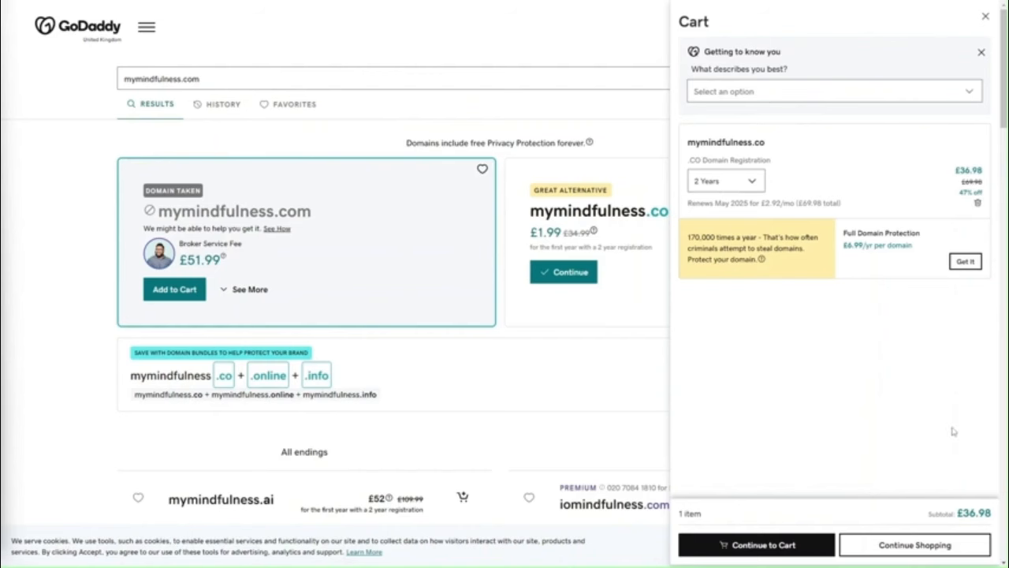
{"action": "left_click", "coordinate": [772, 550]}
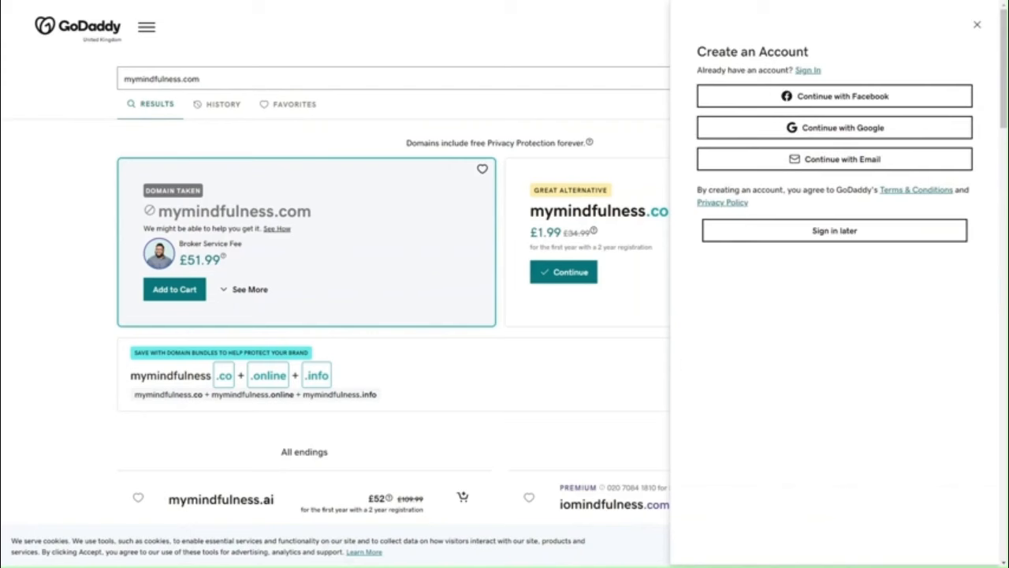
{"action": "left_click", "coordinate": [737, 239]}
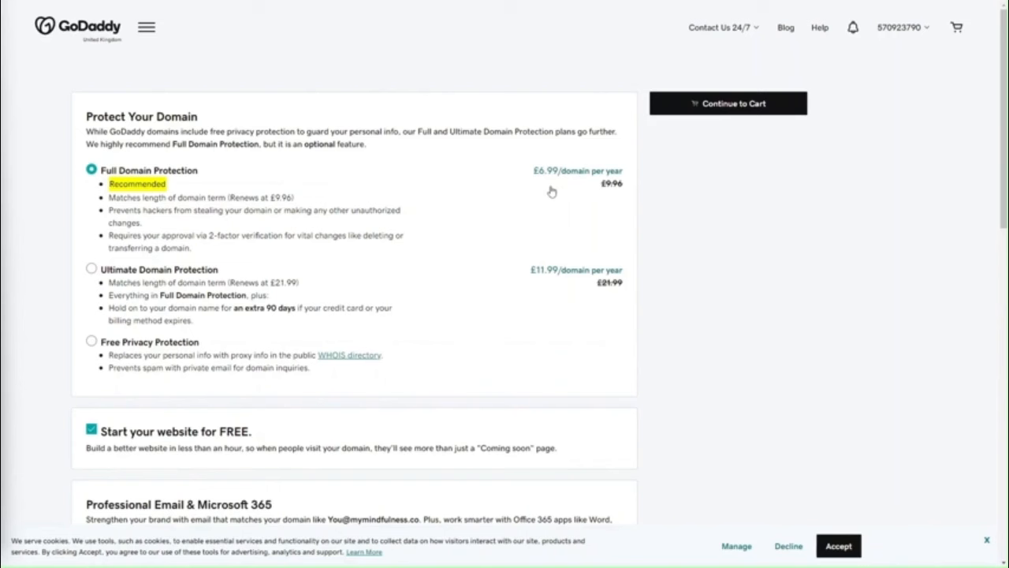
- Choose Free Privacy Protection for the domain, keep No Professional Email selected, and continue to the cart
{"action": "left_click", "coordinate": [91, 269]}
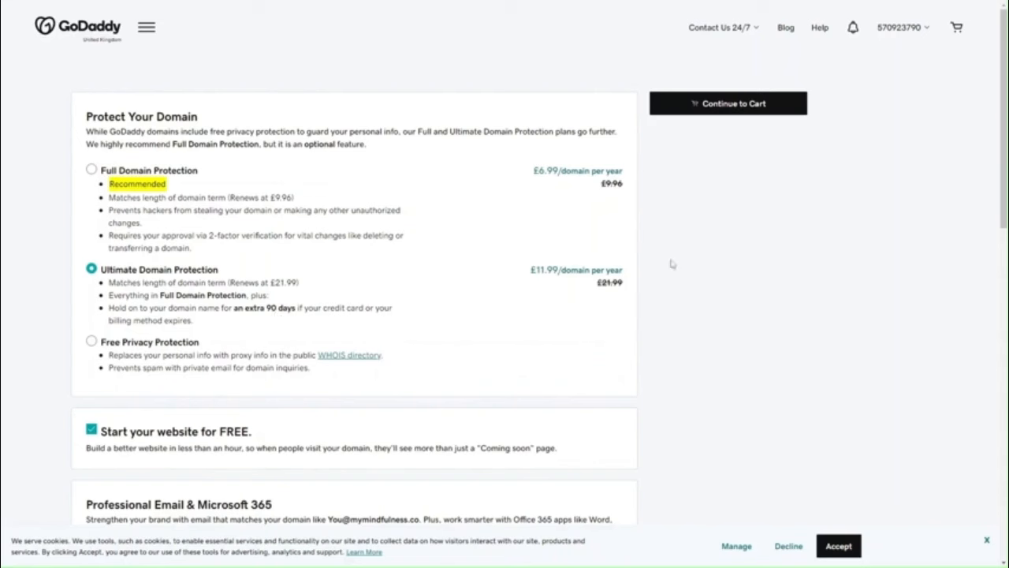
{"action": "left_click", "coordinate": [93, 343]}
{"action": "scroll", "coordinate": [332, 408], "scroll_direction": "down", "scroll_amount": 1}
{"action": "scroll", "coordinate": [332, 409], "scroll_direction": "down", "scroll_amount": 1}
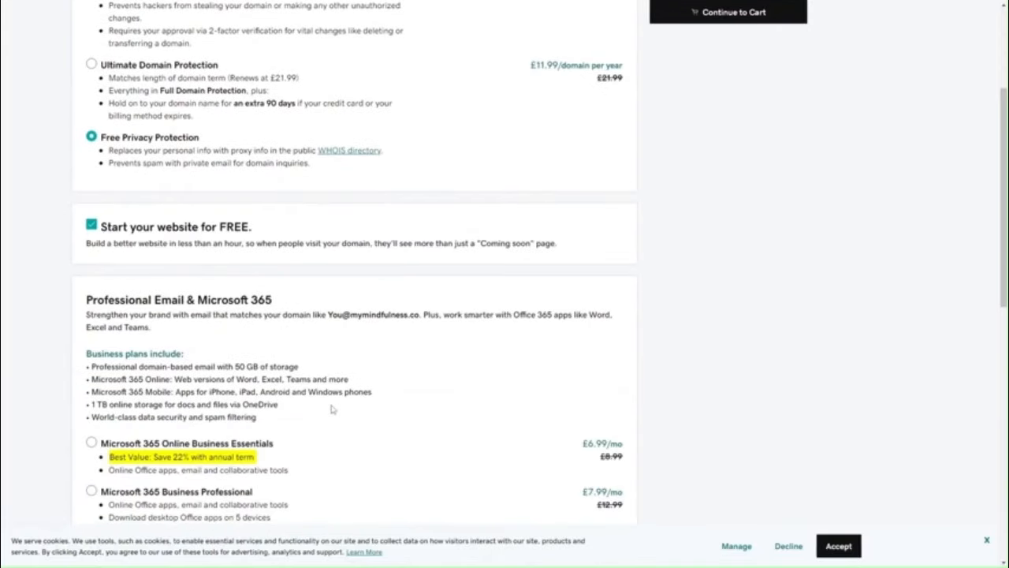
{"action": "scroll", "coordinate": [332, 408], "scroll_direction": "down", "scroll_amount": 1}
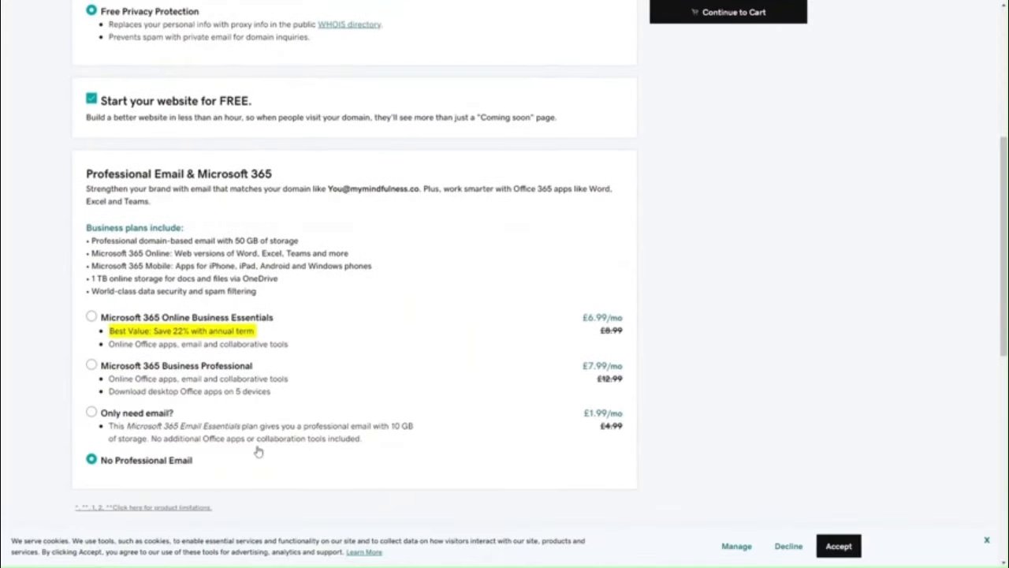
{"action": "scroll", "coordinate": [257, 451], "scroll_direction": "down", "scroll_amount": 3}
{"action": "scroll", "coordinate": [260, 451], "scroll_direction": "up", "scroll_amount": 6}
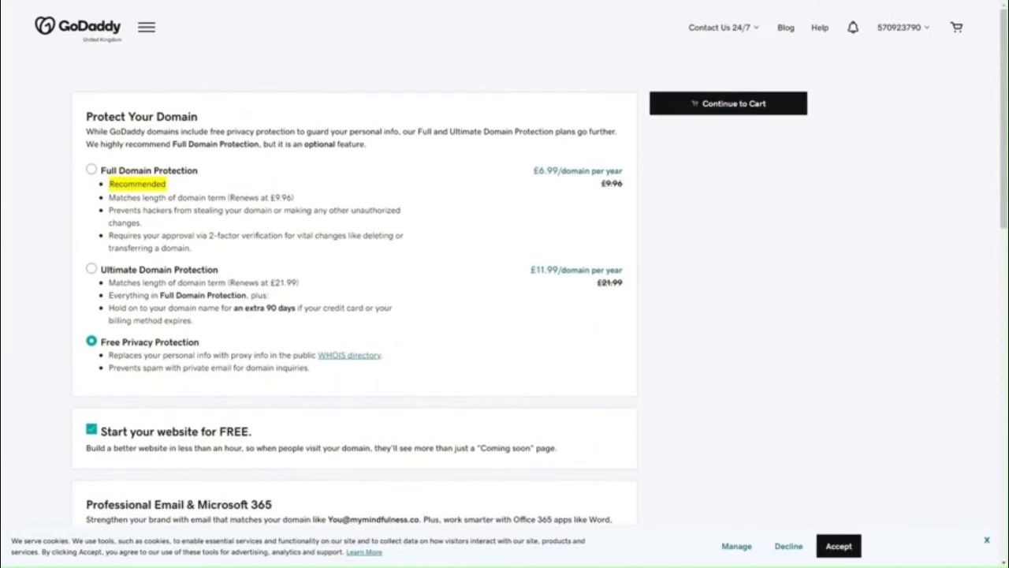
{"action": "left_click", "coordinate": [728, 103]}
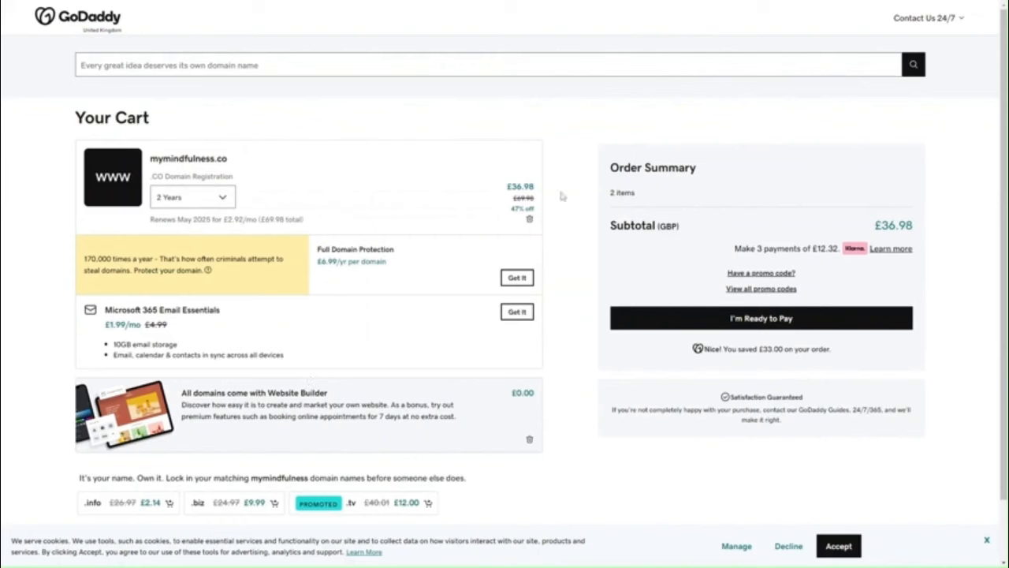
- Set the mymindfulness.co registration term to 5 Years and review the cart
{"action": "left_click", "coordinate": [220, 201]}
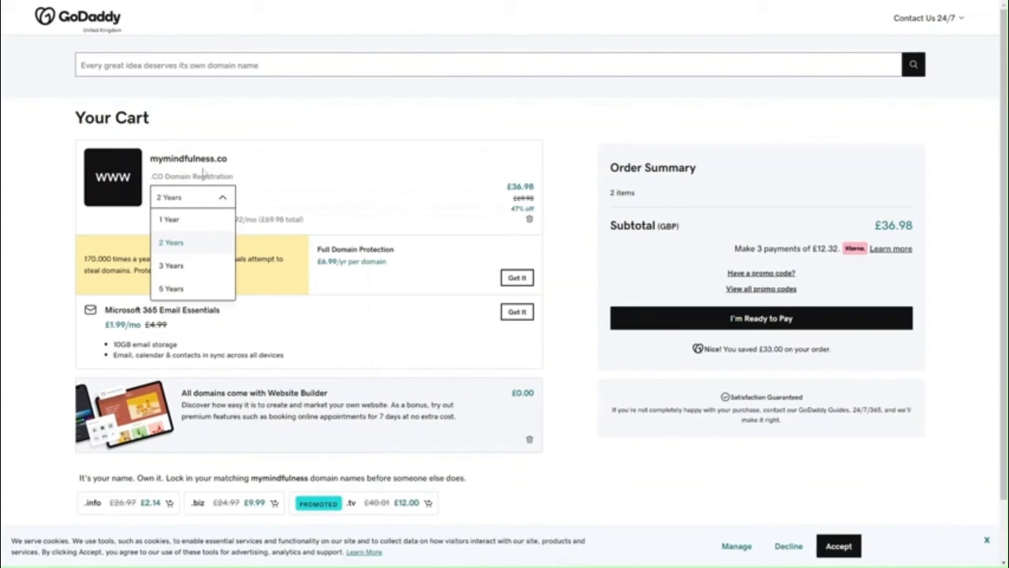
{"action": "left_click", "coordinate": [192, 288]}
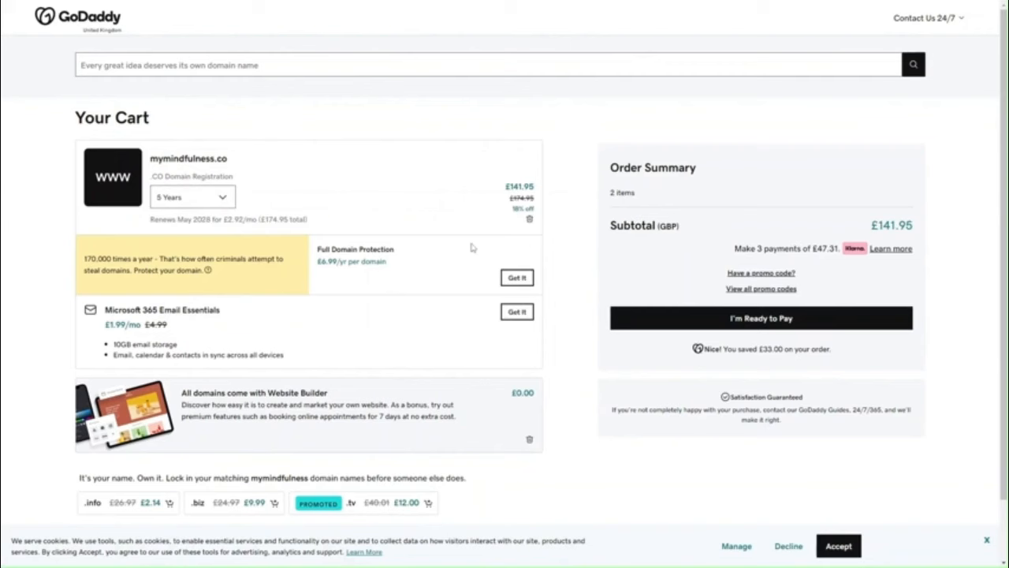
{"action": "scroll", "coordinate": [517, 350], "scroll_direction": "down", "scroll_amount": 1}
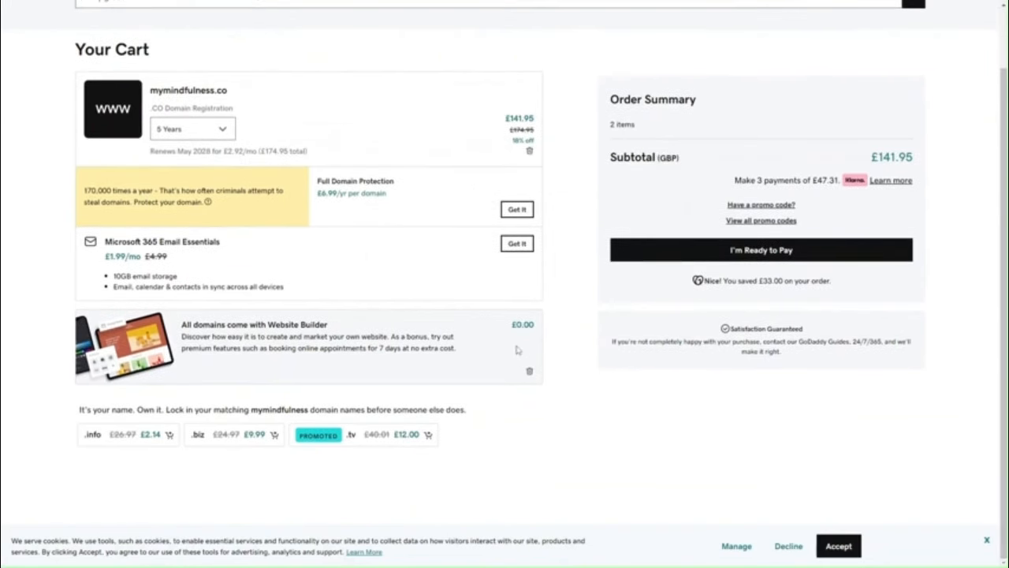
{"action": "scroll", "coordinate": [517, 350], "scroll_direction": "up", "scroll_amount": 1}
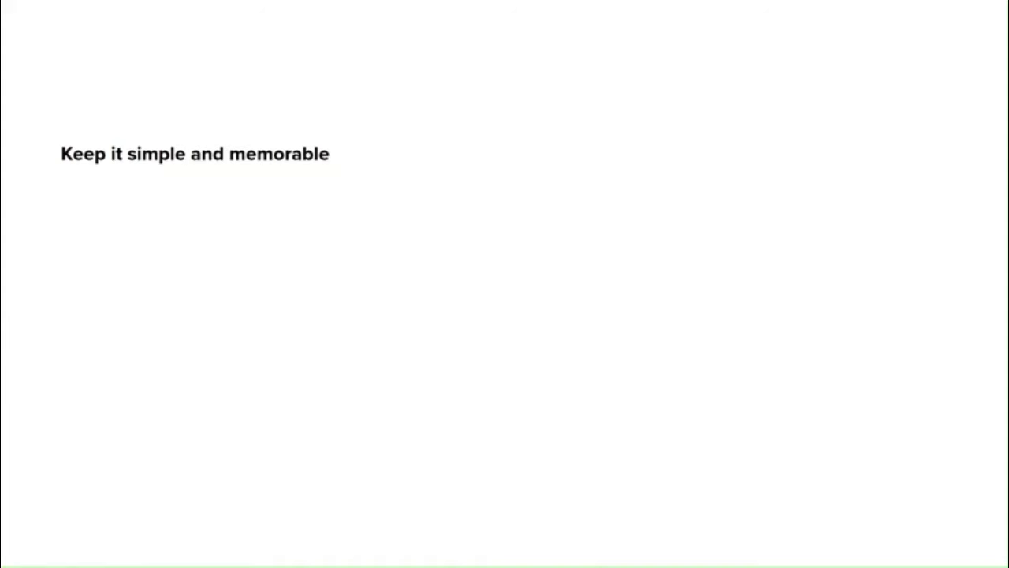
{"action": "left_click", "coordinate": [507, 490]}
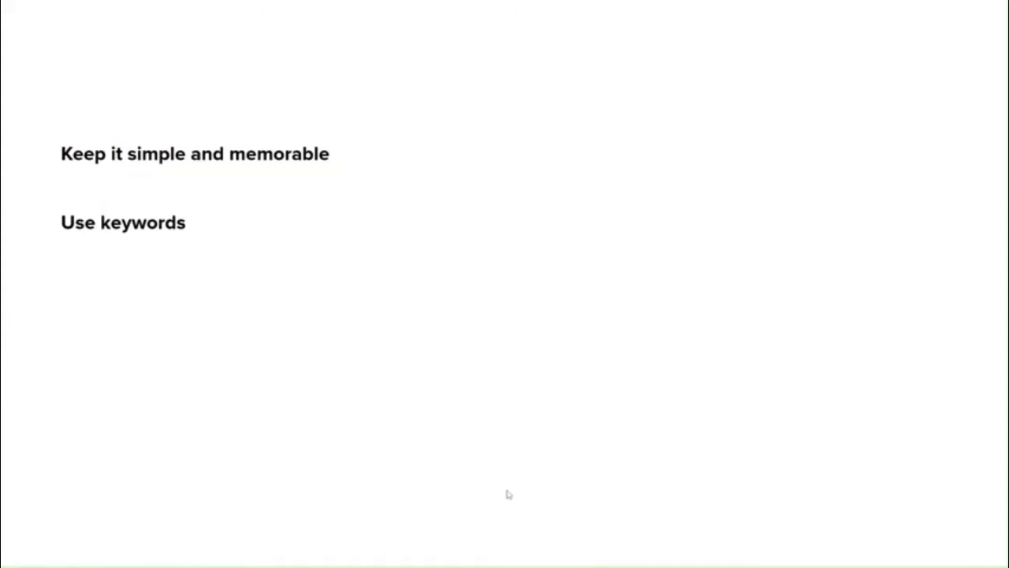